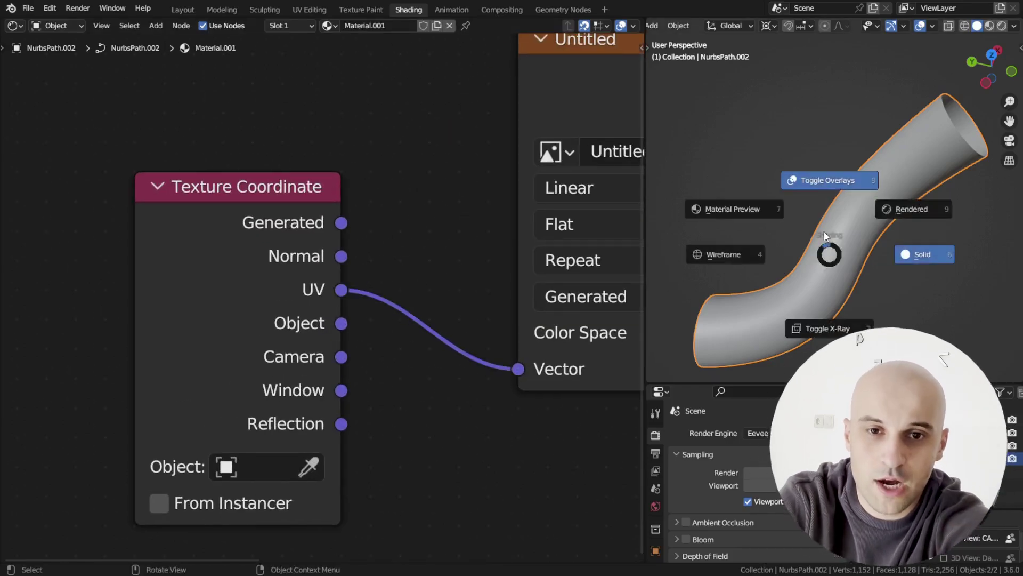
- Show the tube in Material Preview shading and examine the texture along its seam
click(733, 209)
middle_drag(891, 276, 826, 201)
scroll(914, 205, up, 4)
middle_drag(915, 205, 871, 181)
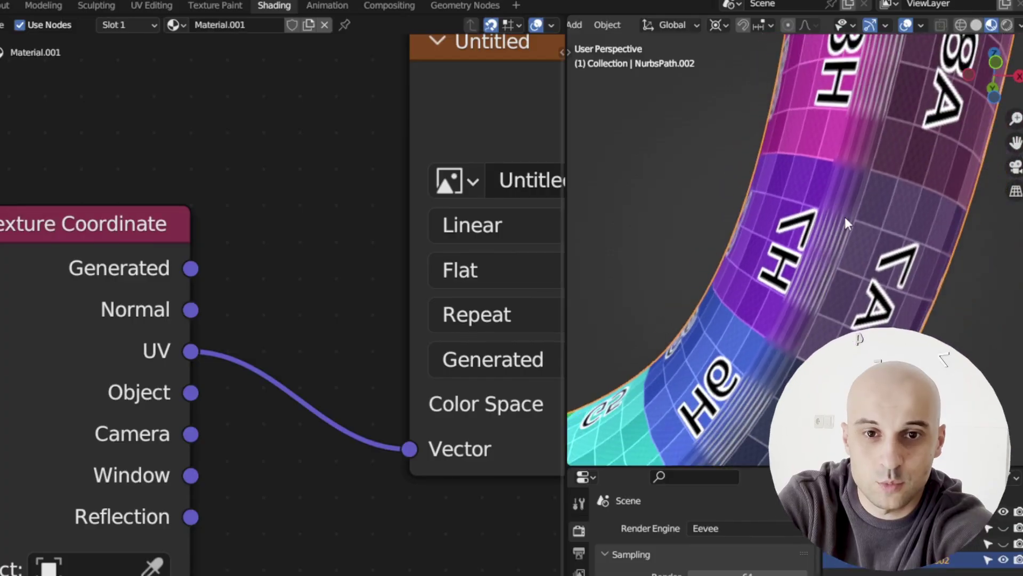
scroll(845, 217, up, 1)
mouse_move(845, 217)
middle_down()
mouse_move(874, 234)
mouse_move(853, 224)
middle_up()
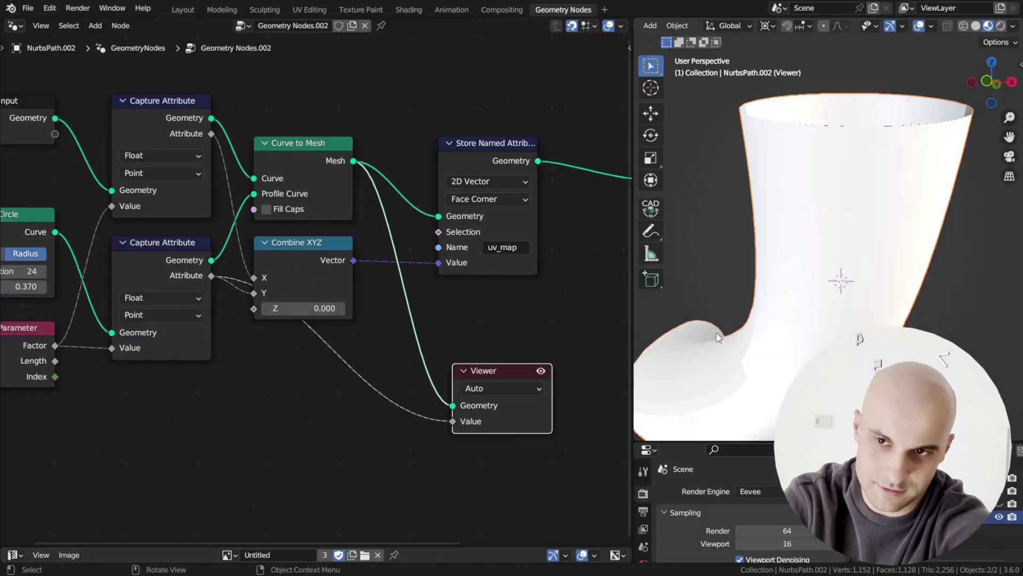
- Toggle the Viewer node's preview to compare the tube's texture with the attribute gradient at the seam
middle_drag(832, 288, 822, 301)
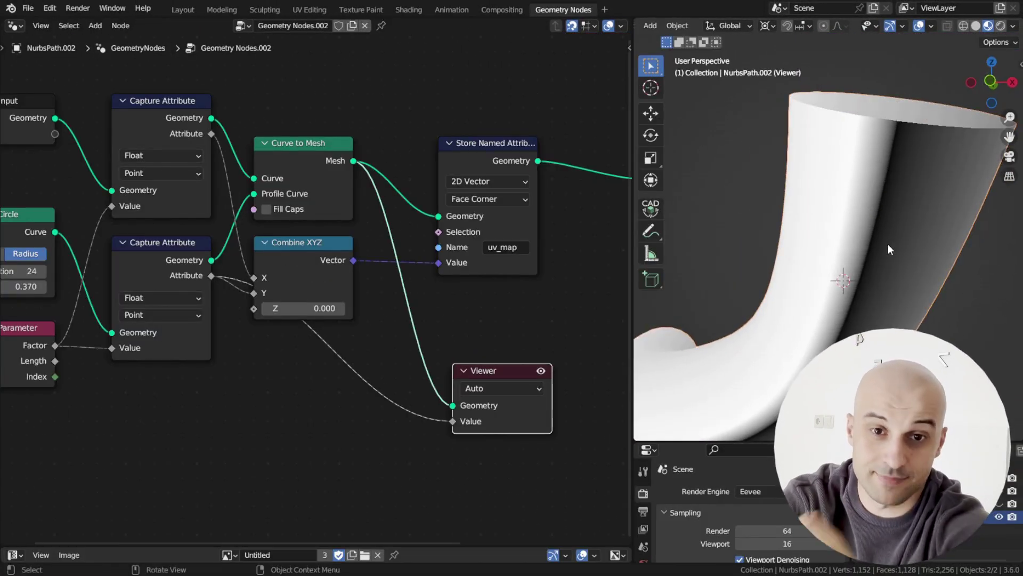
click(541, 371)
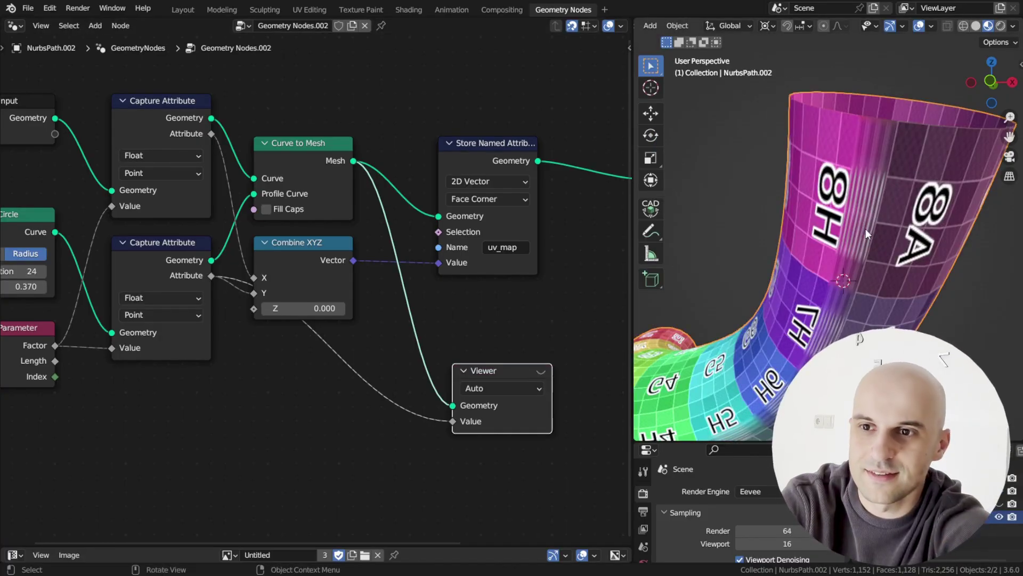
click(540, 371)
click(537, 372)
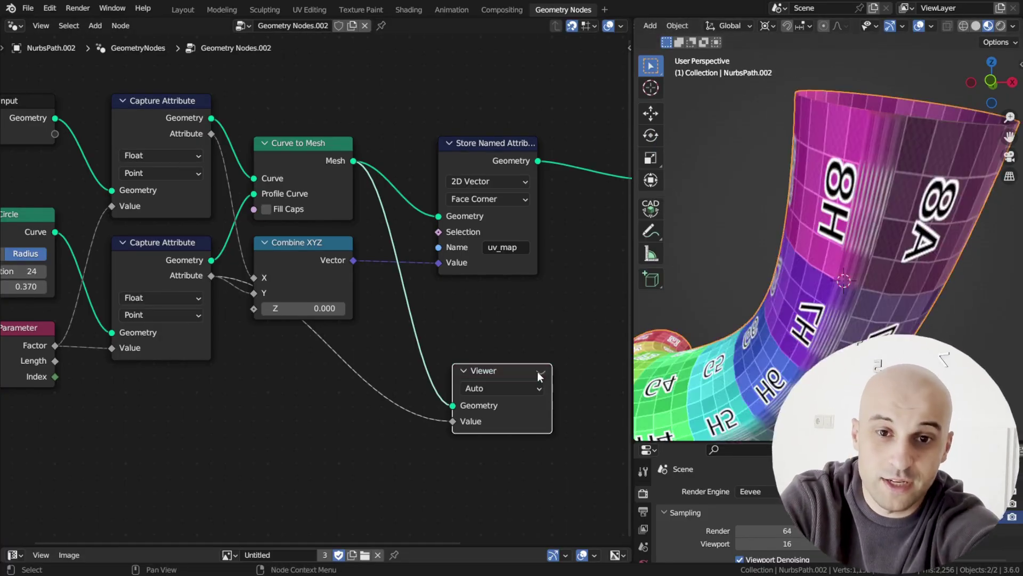
click(537, 372)
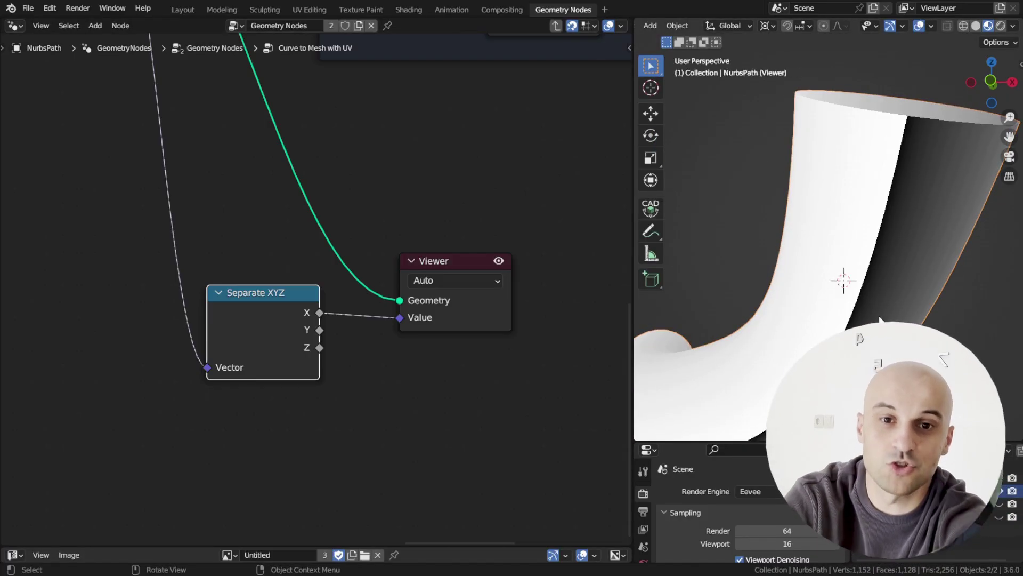
mouse_move(873, 349)
middle_down()
mouse_move(885, 337)
mouse_move(881, 305)
mouse_move(879, 349)
middle_up()
middle_drag(834, 283, 862, 298)
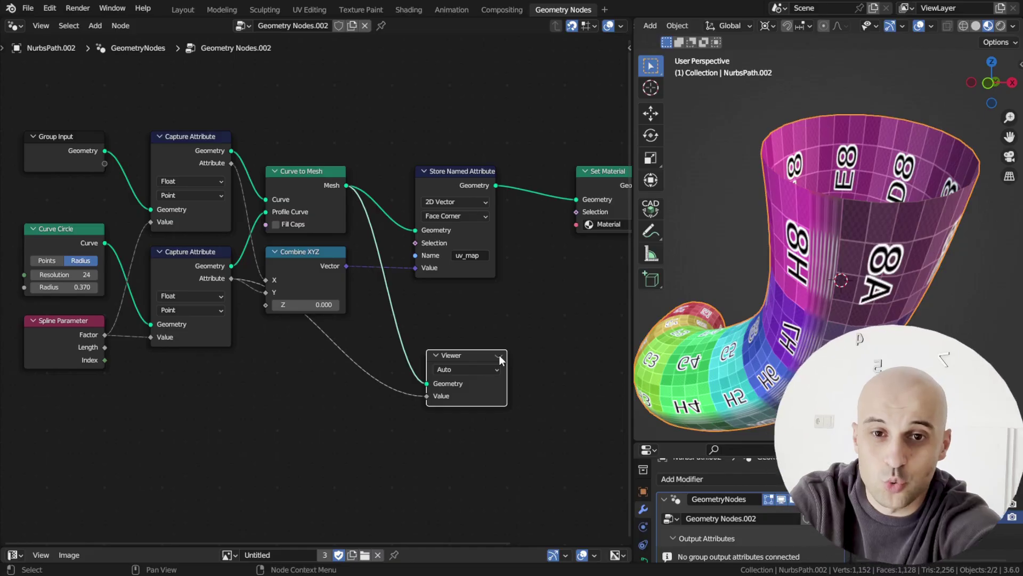
- Preview the attribute gradient through the Viewer node and annotate the seam's two rim vertices with 0 and 1
click(499, 355)
middle_drag(766, 343, 785, 312)
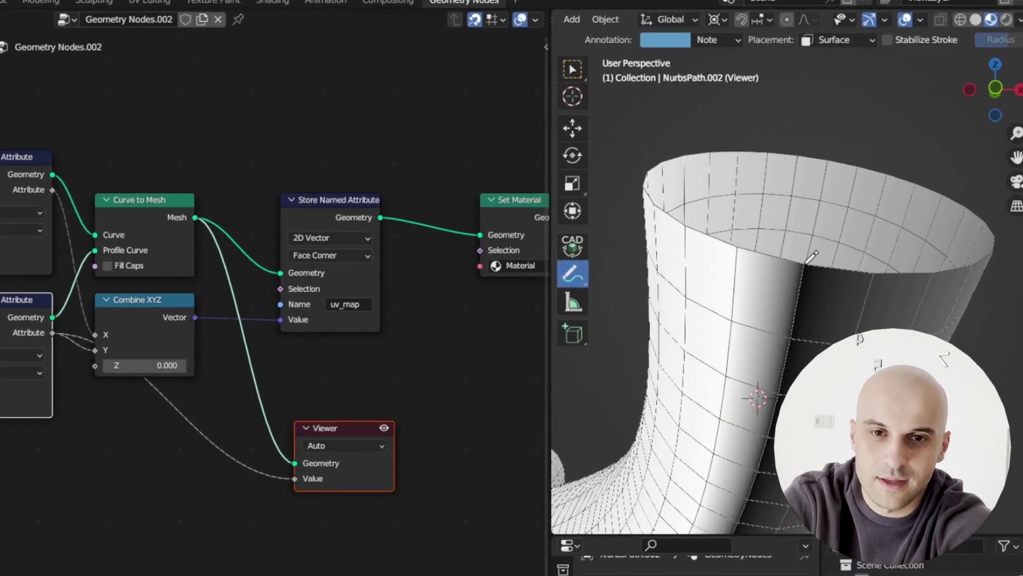
drag(804, 265, 819, 288)
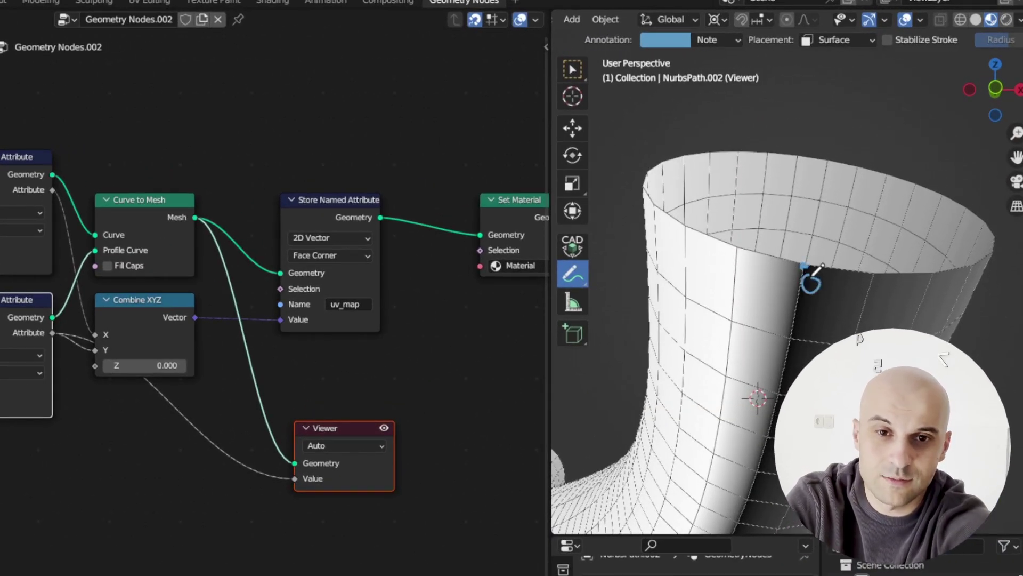
click(739, 243)
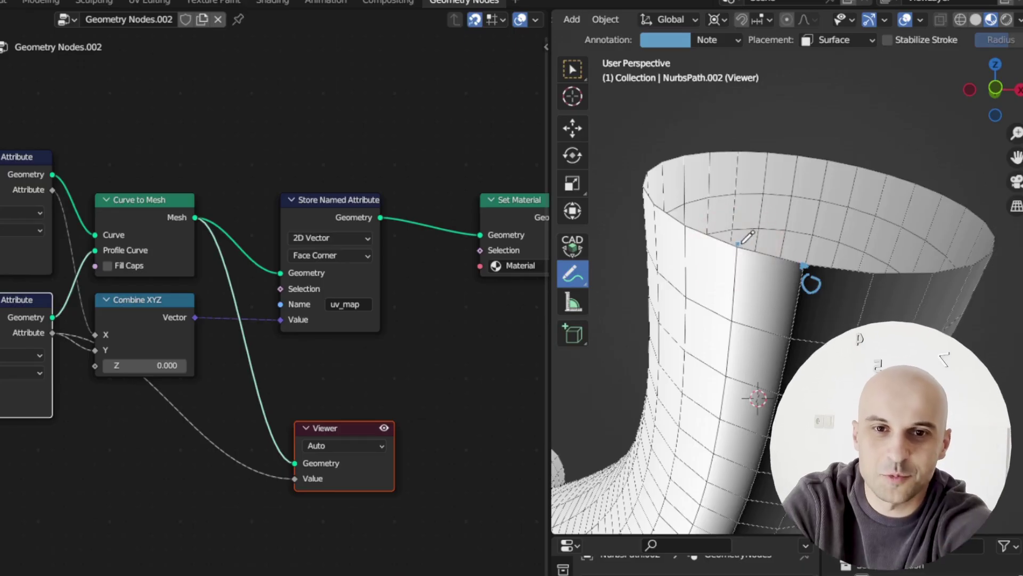
drag(720, 265, 736, 261)
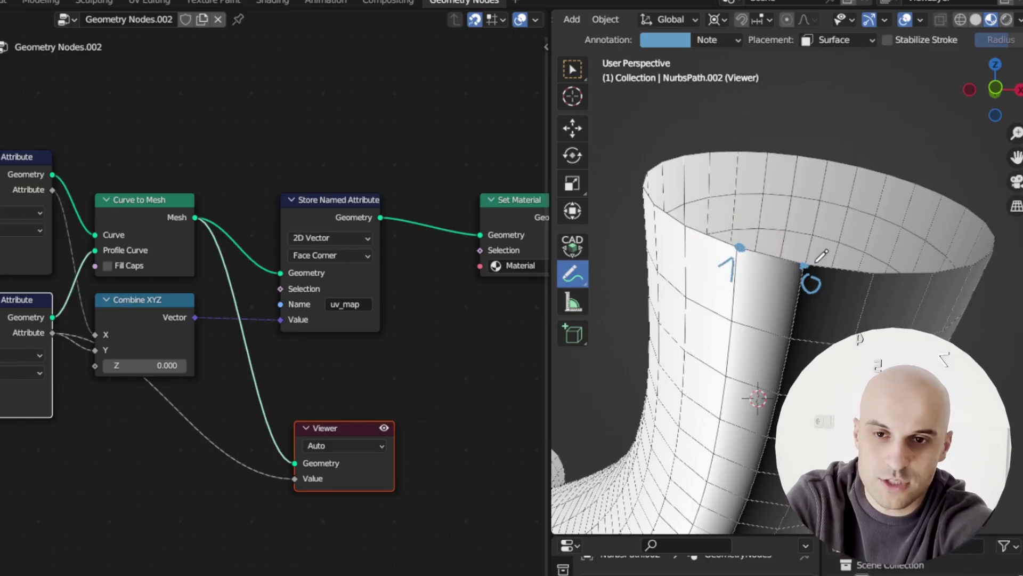
mouse_move(817, 262)
mouse_down()
mouse_move(949, 224)
mouse_move(765, 148)
mouse_up()
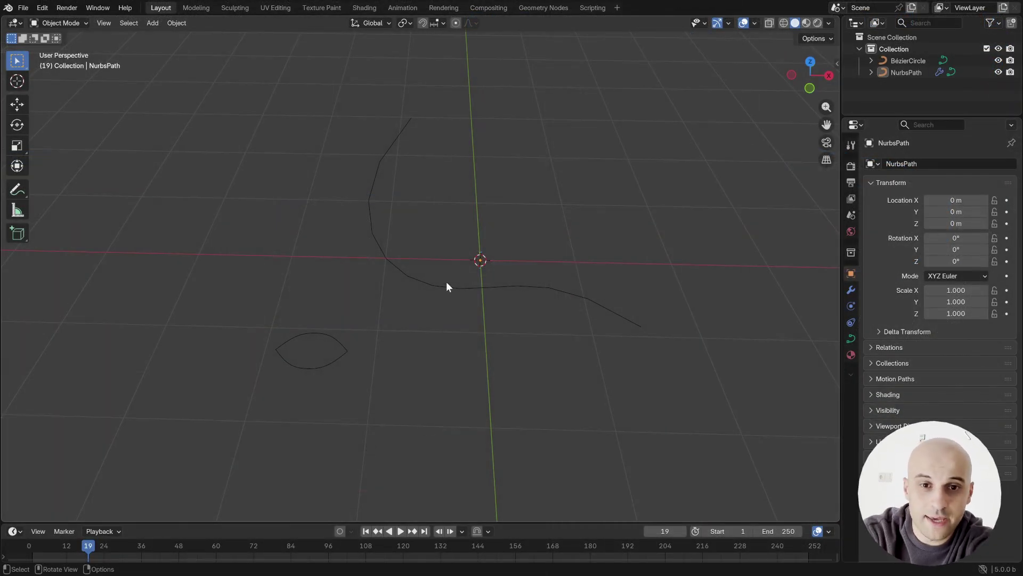
- Create a new geometry node tree for the NurbsPath curve and pin it in the node editor
click(451, 288)
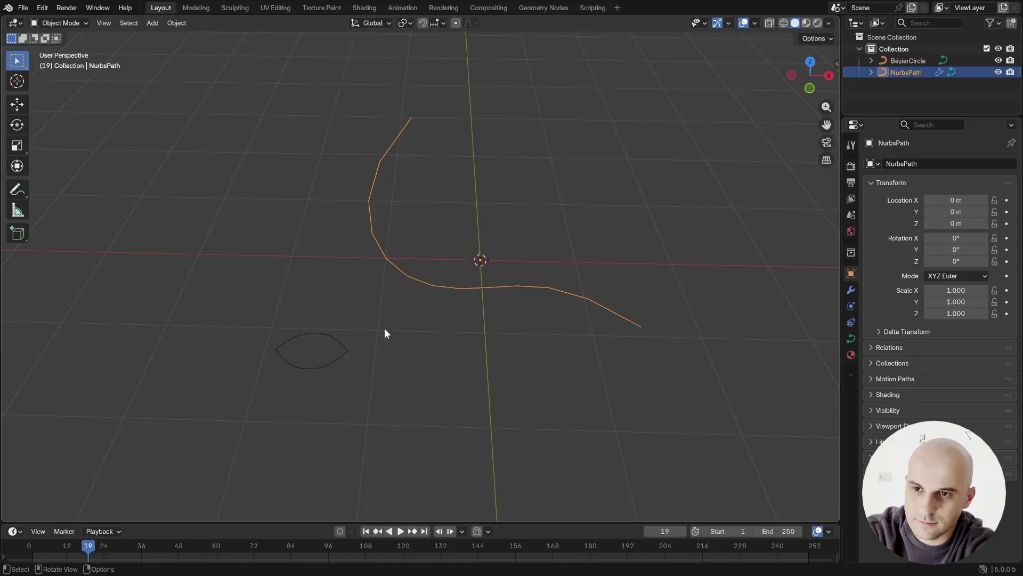
click(332, 333)
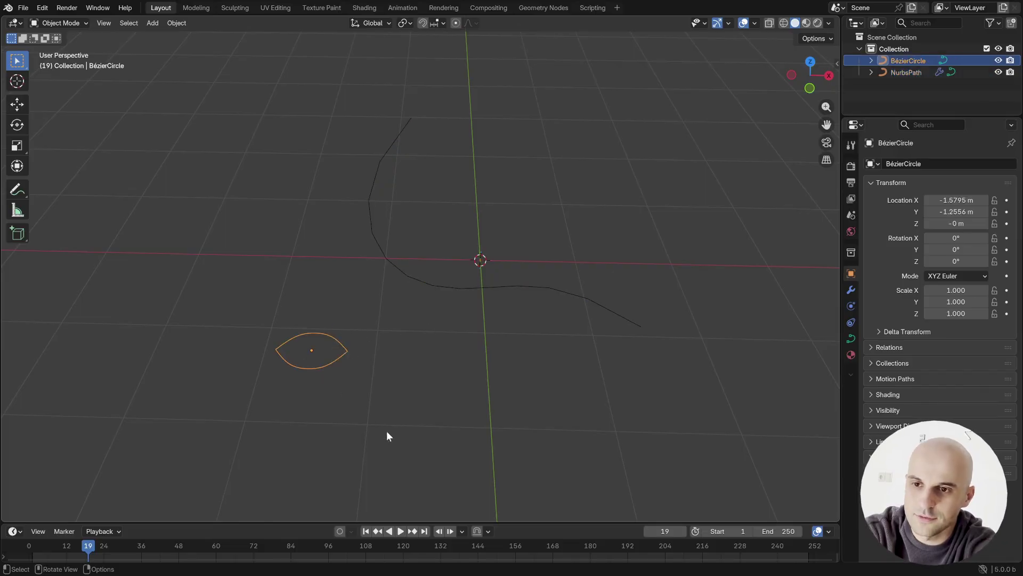
click(458, 287)
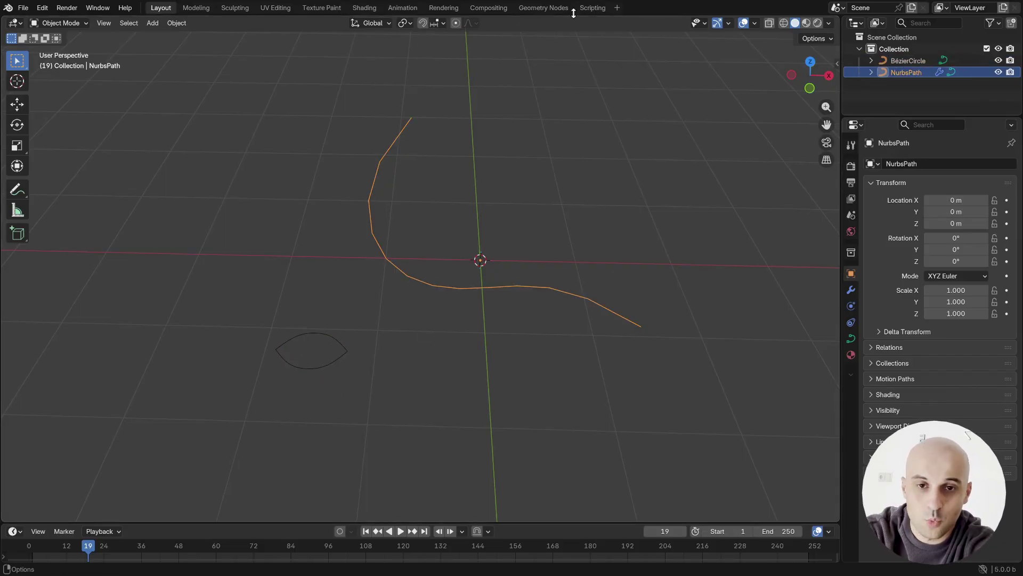
click(549, 8)
click(509, 276)
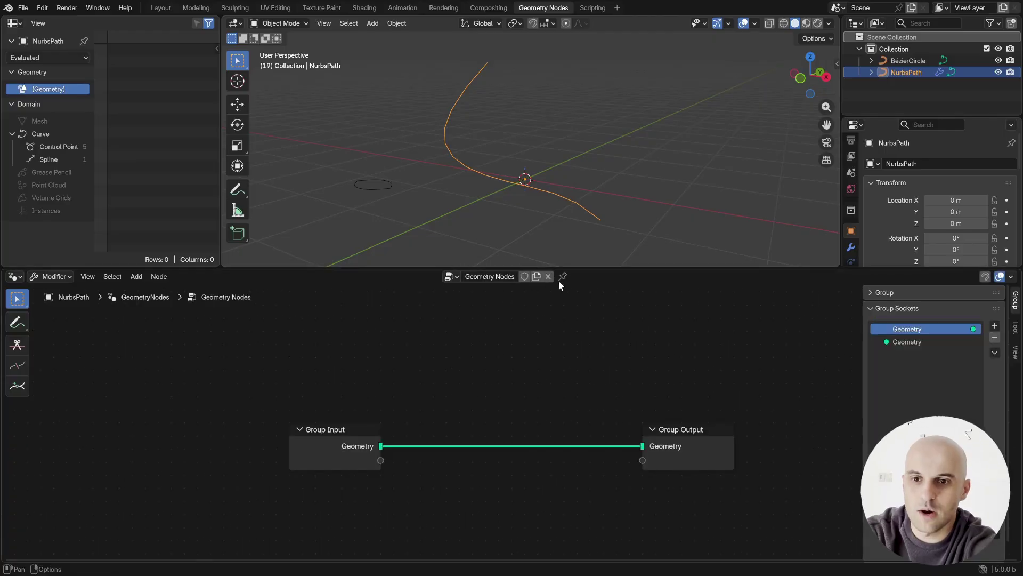
click(562, 278)
- Add the BézierCircle as an Object Info node below Group Input and reselect the NurbsPath
middle_drag(488, 379, 479, 316)
drag(915, 64, 549, 372)
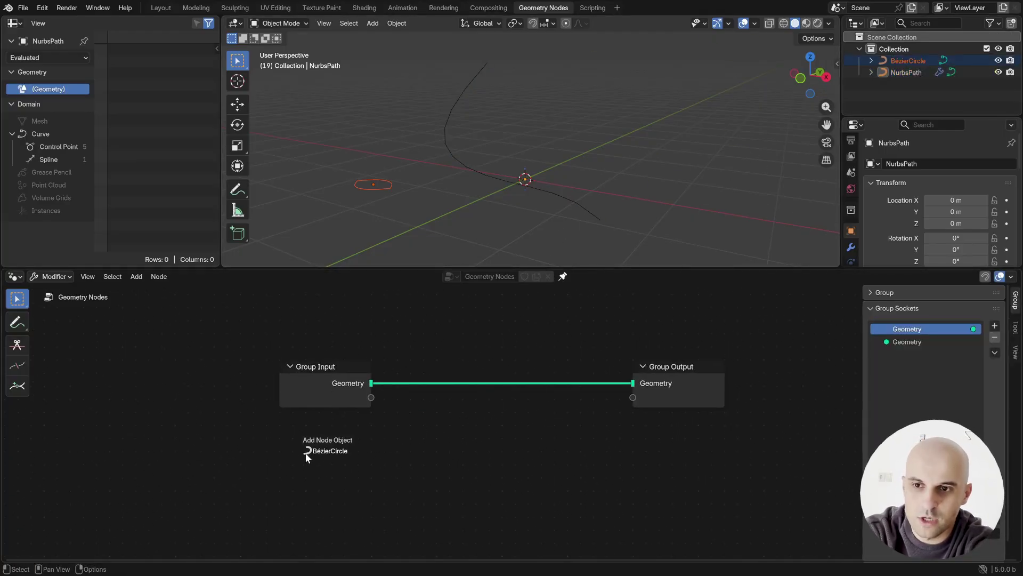
drag(305, 453, 306, 452)
scroll(468, 429, down, 3)
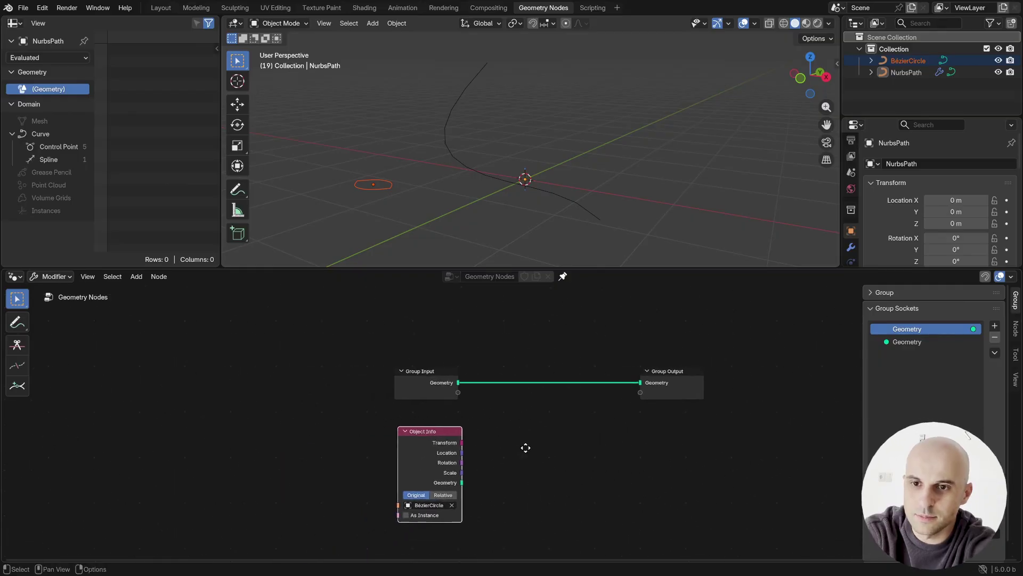
click(567, 204)
drag(467, 441, 465, 426)
middle_drag(602, 446, 564, 461)
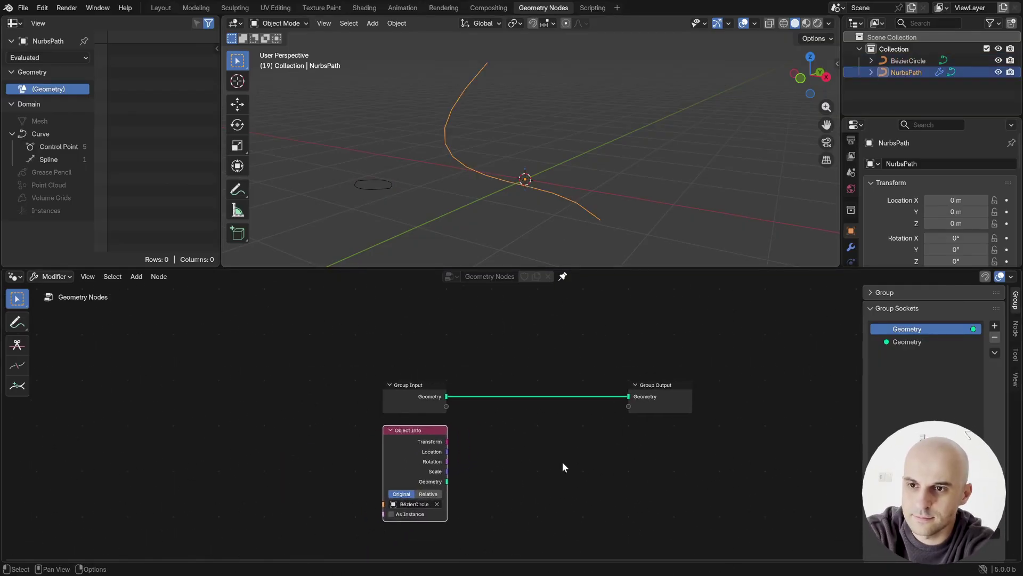
- Insert a Curve to Mesh node before Group Output and connect the Object Info geometry to its Profile Curve
key(shift+a)
text(c to m)
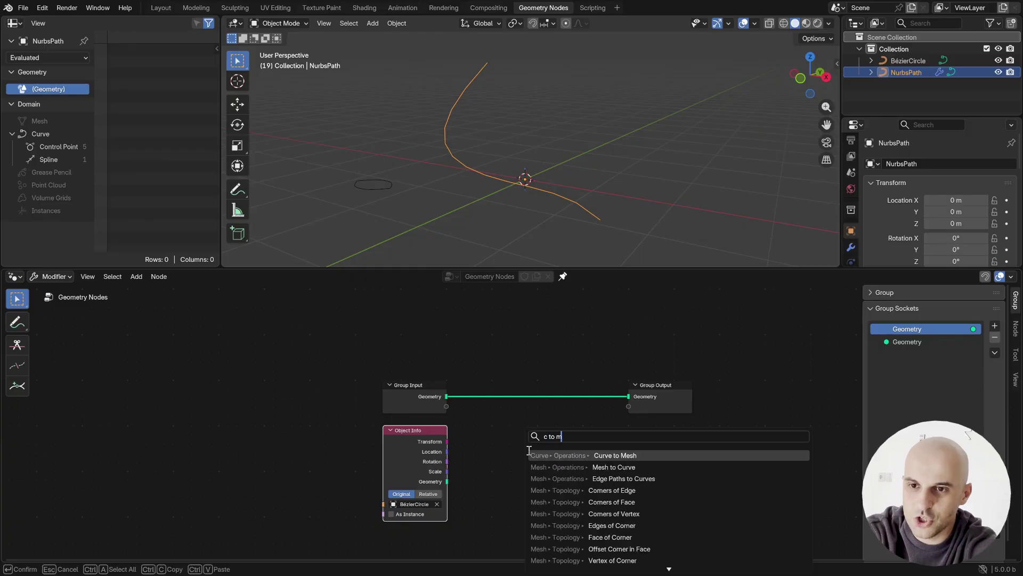
key(Return)
click(544, 422)
drag(447, 482, 513, 428)
middle_drag(556, 215, 559, 227)
drag(545, 403, 540, 412)
scroll(660, 465, up, 2)
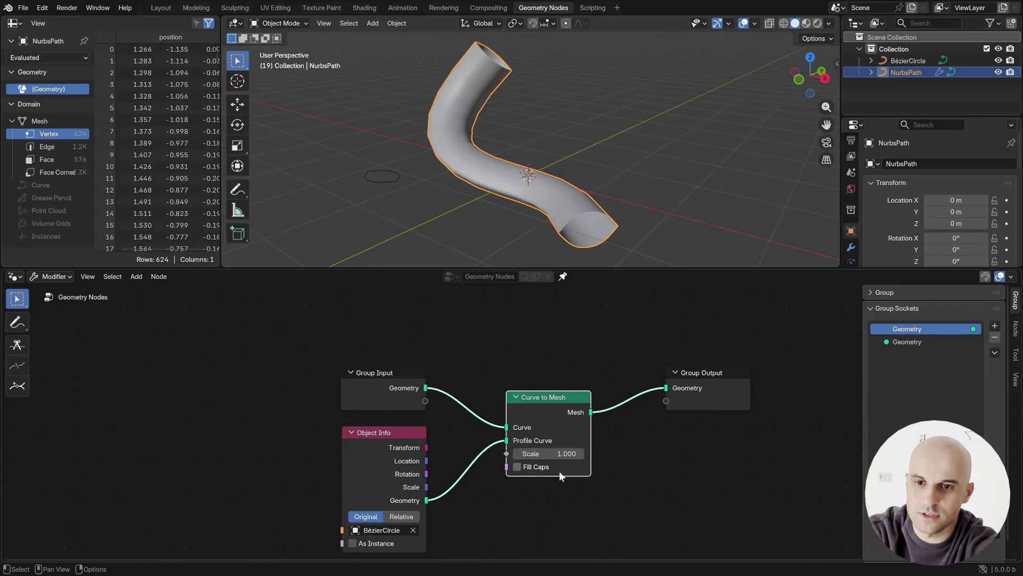
- Test the Curve to Mesh scale, reset it to default, and try fattening the path's end control point
mouse_move(550, 458)
mouse_down()
mouse_move(566, 459)
mouse_move(534, 458)
mouse_move(573, 458)
mouse_move(560, 458)
mouse_up()
key(BackSpace)
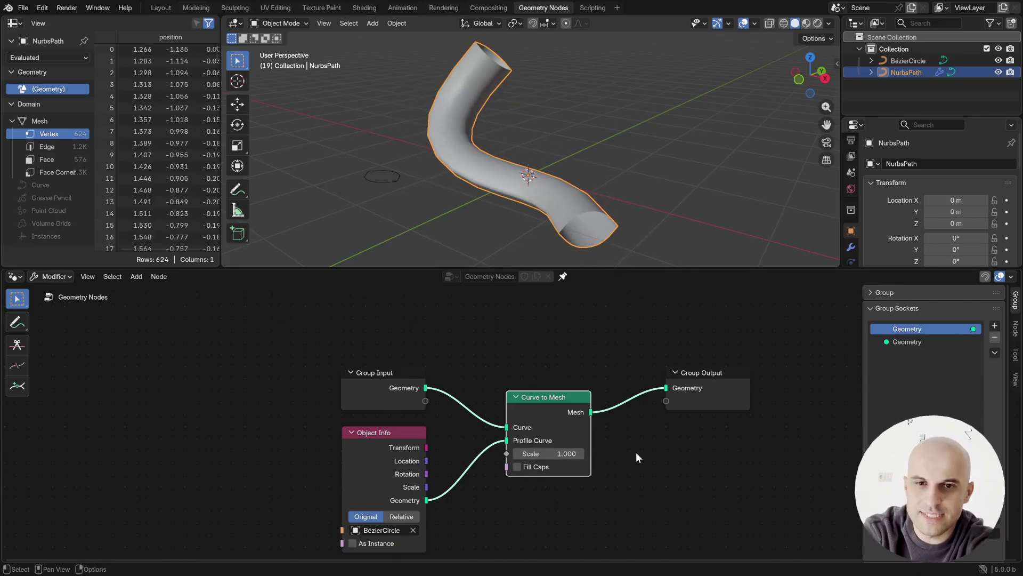
key(Tab)
key(alt+s)
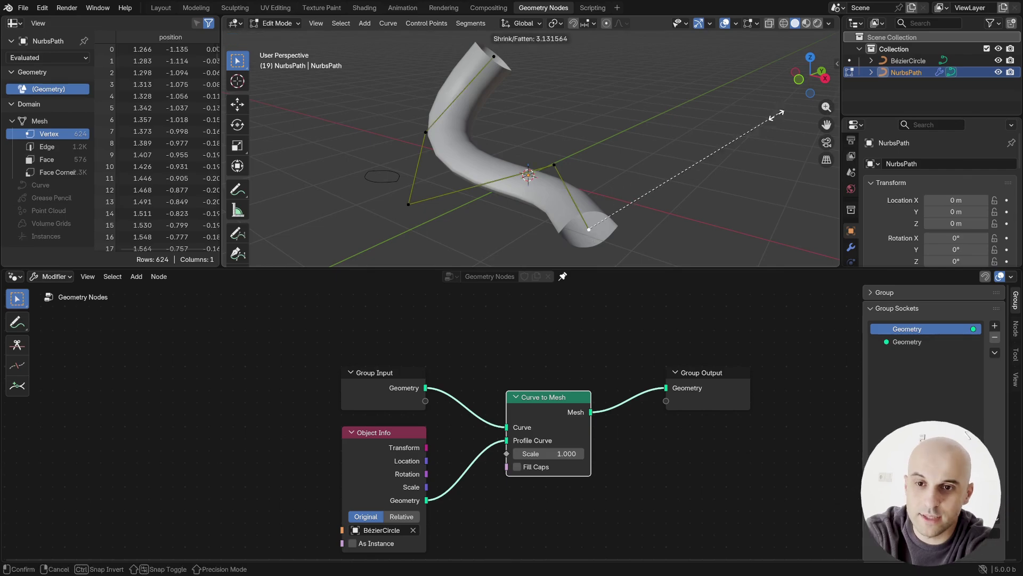
click(632, 190)
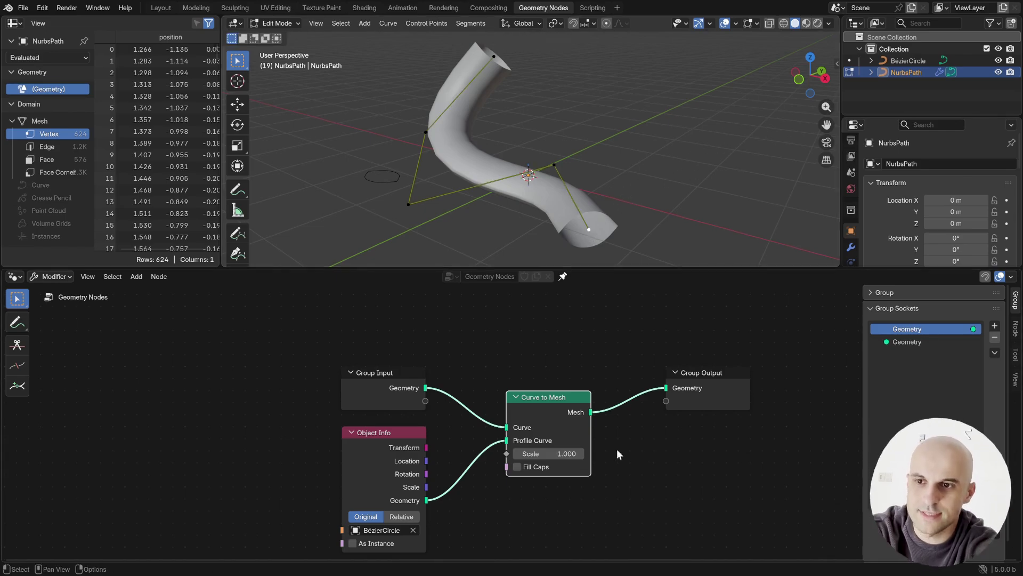
key(Tab)
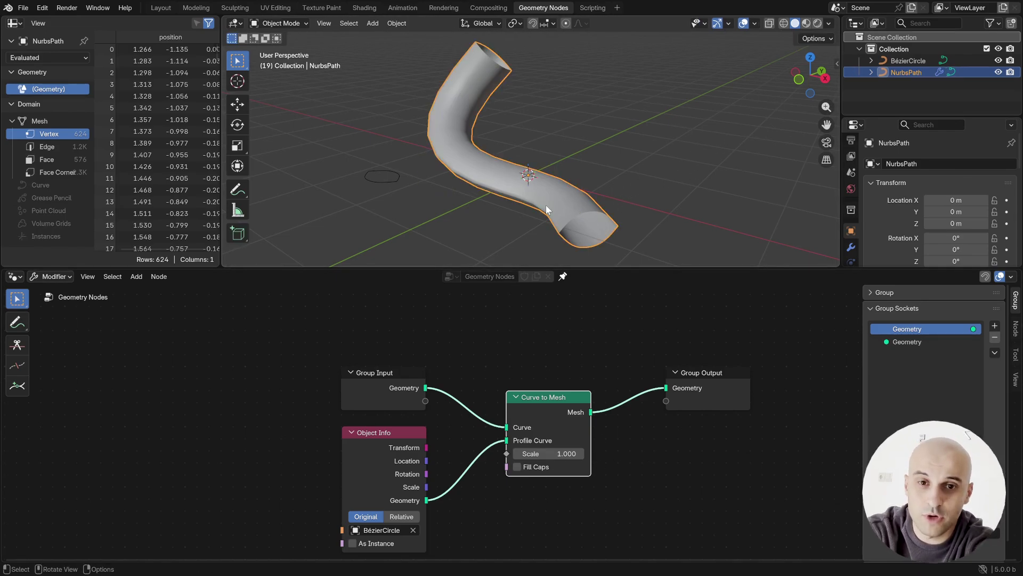
- Maximize the 3D viewport and annotate a line along the tube's length
key(ctrl+space)
middle_drag(499, 257, 330, 249)
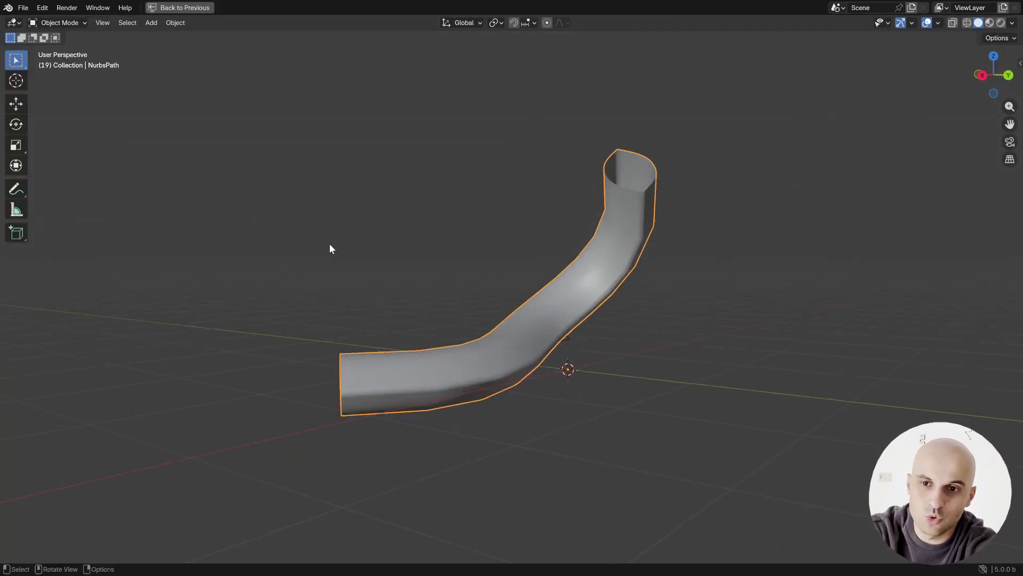
click(23, 192)
middle_drag(495, 378, 651, 419)
drag(638, 422, 593, 369)
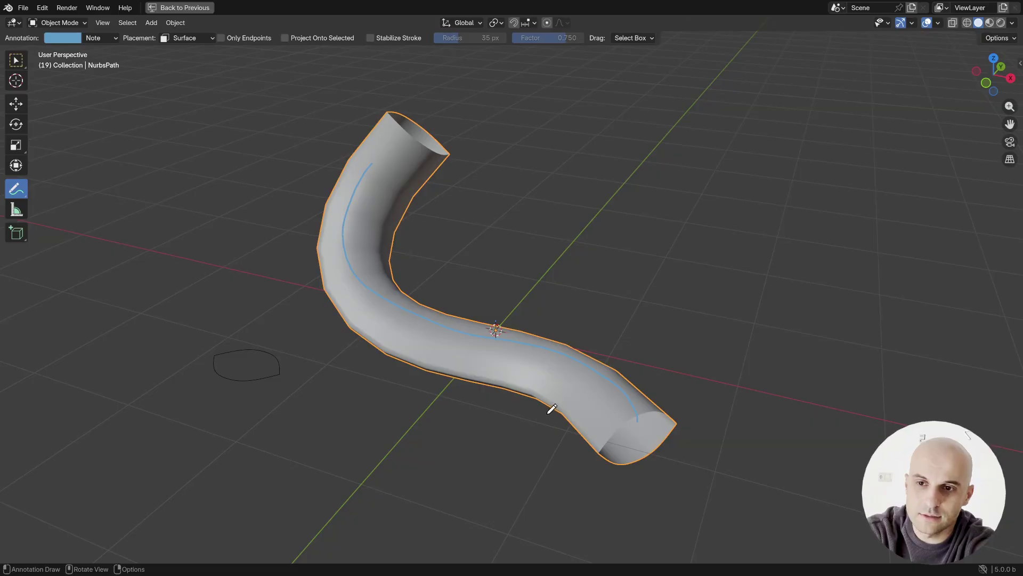
middle_drag(552, 409, 625, 429)
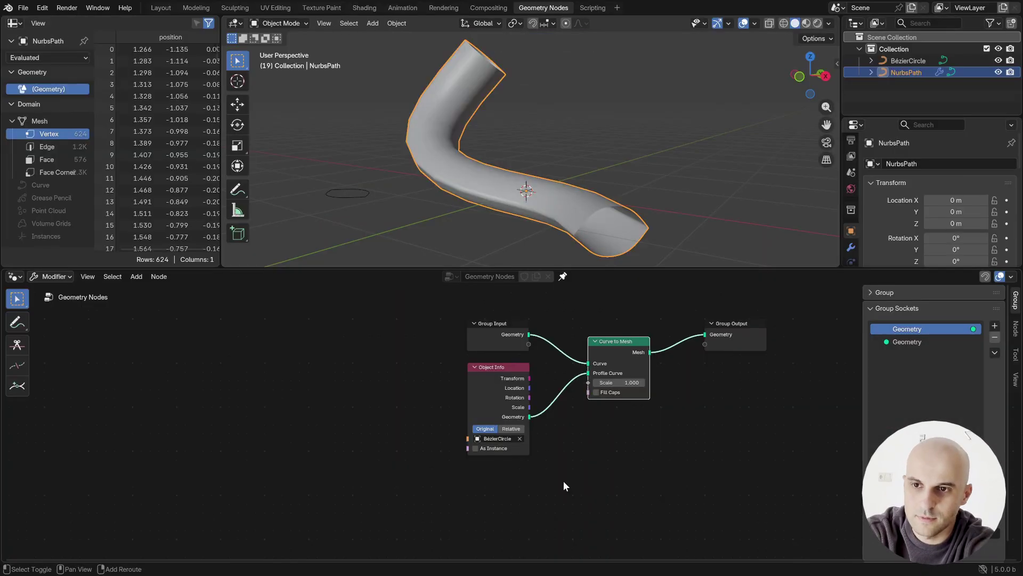
- Add a Spline Parameter node below the Curve to Mesh node
key(shift+a)
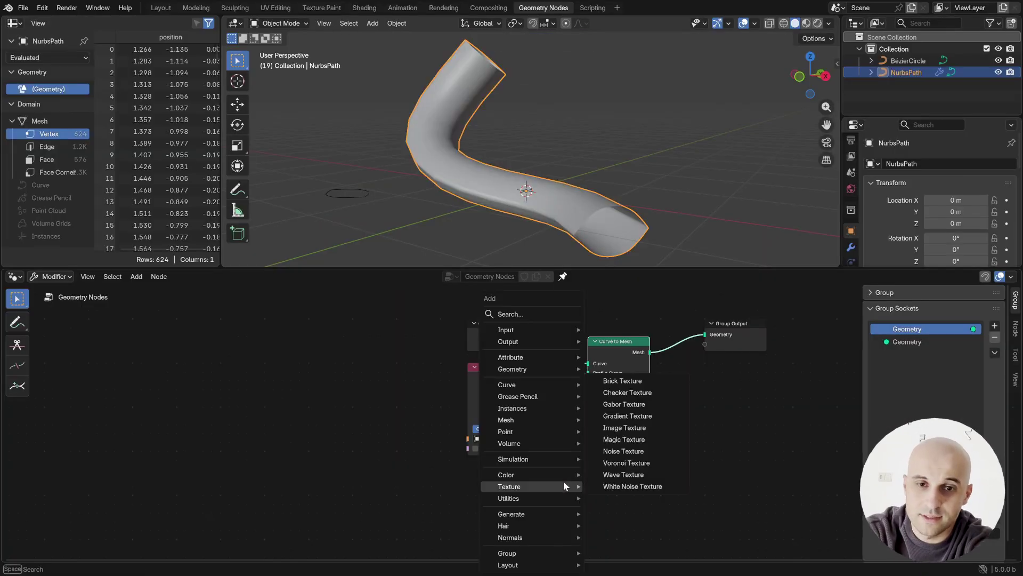
text(spl p)
key(Return)
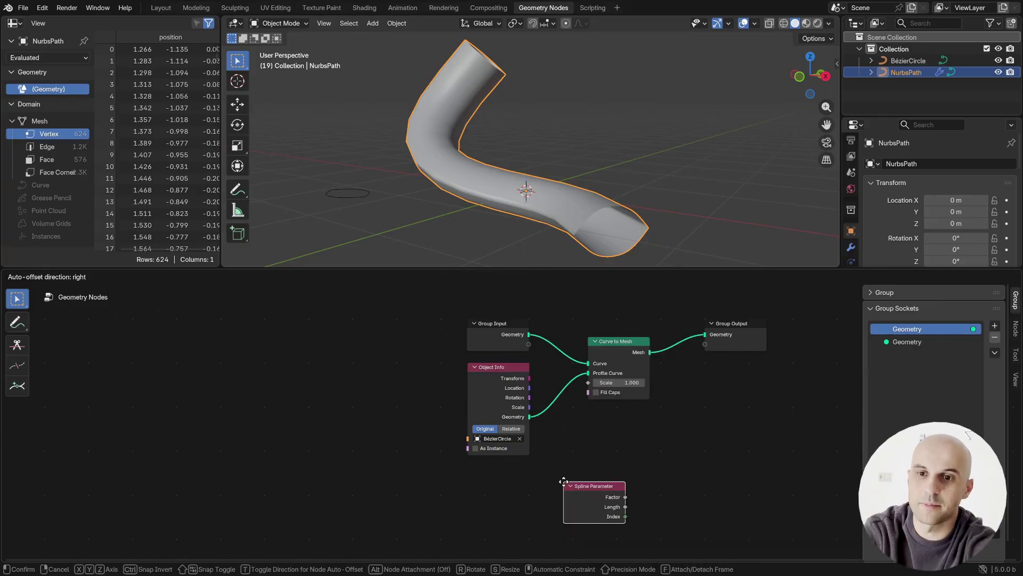
click(556, 433)
scroll(624, 446, up, 3)
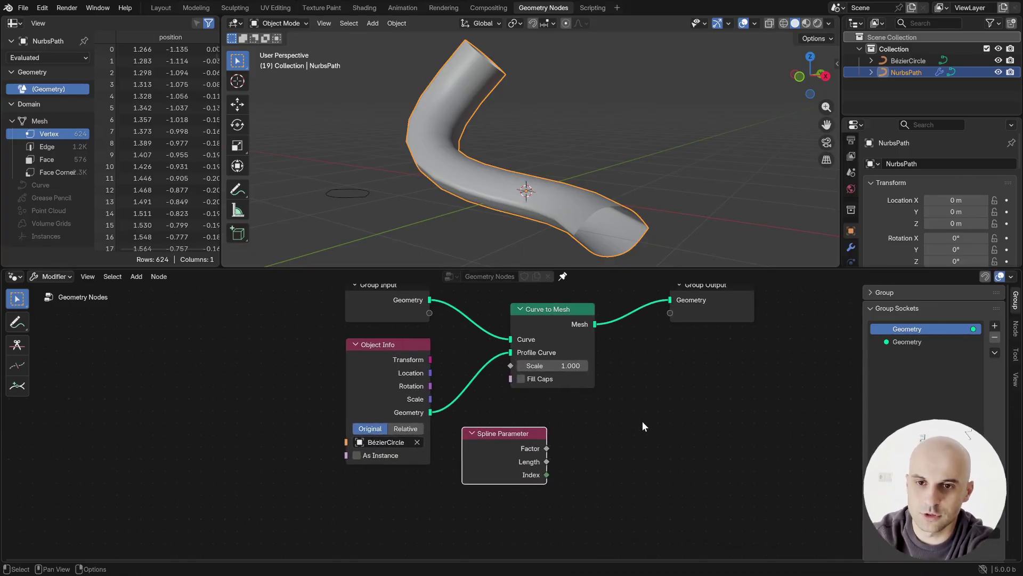
- Preview the Spline Parameter Factor on the Group Input curve through a Viewer node with attribute value text shown
ctrl+shift+click(549, 446)
ctrl+shift+click(430, 302)
middle_drag(518, 212, 564, 234)
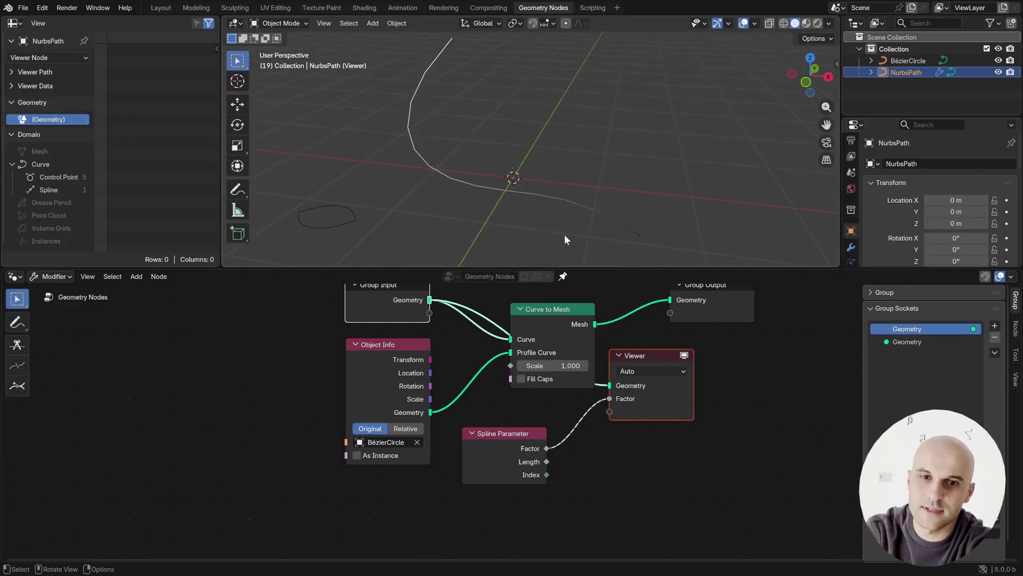
key(q)
click(571, 183)
- Circle the factor values 0 and 1 at the path's two ends with annotations
middle_drag(590, 197, 630, 238)
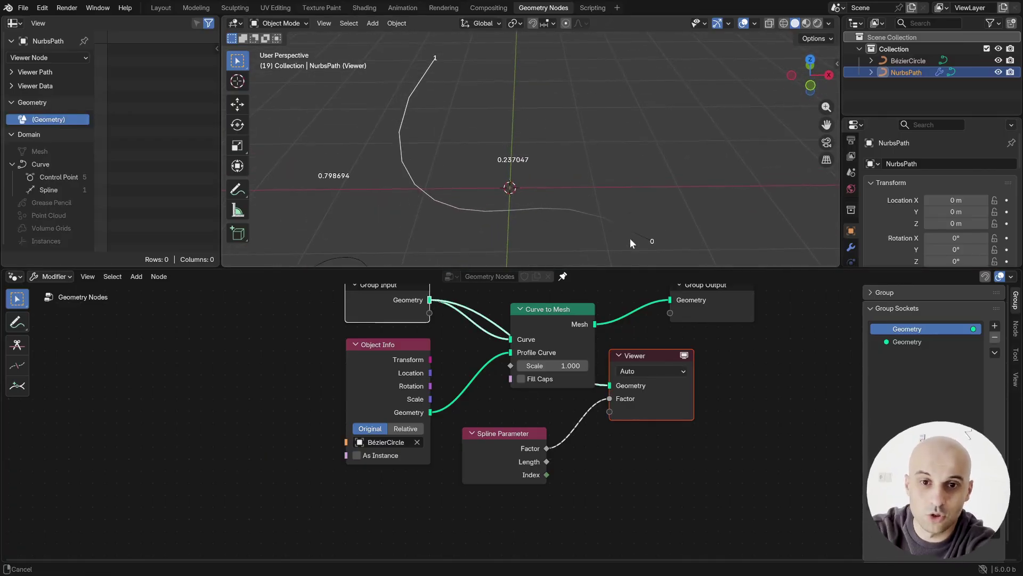
click(238, 189)
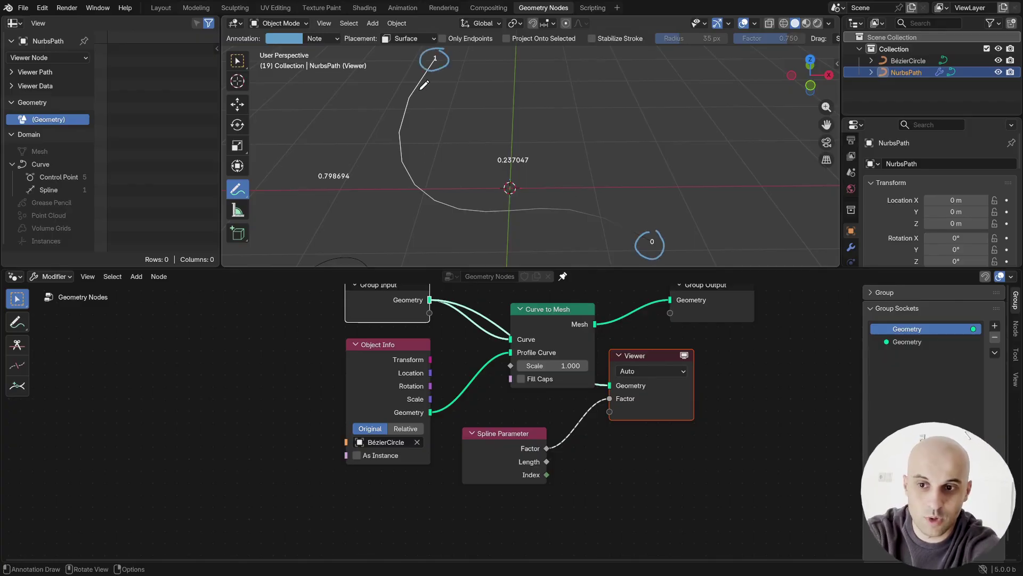
middle_drag(696, 181, 550, 142)
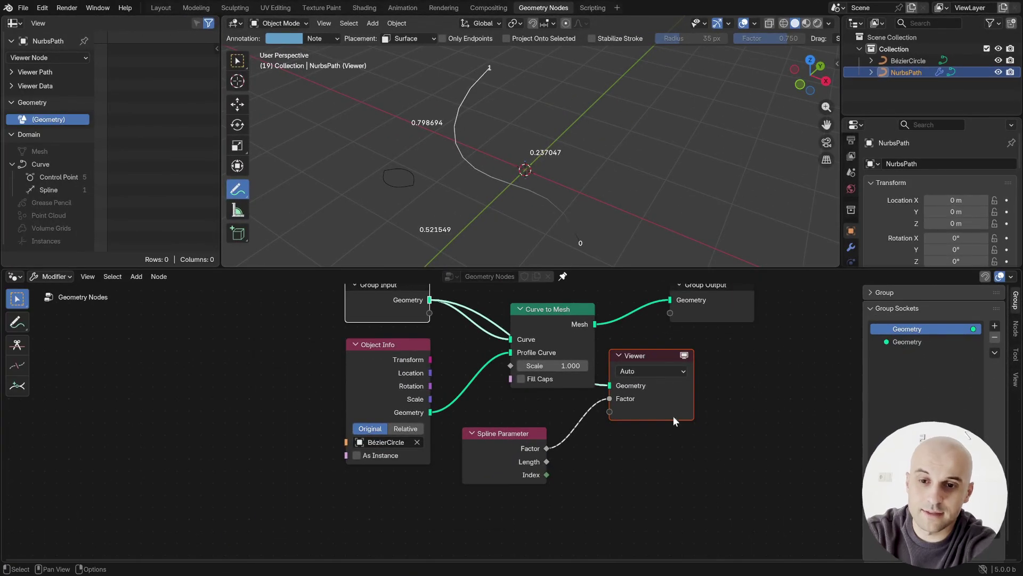
- Delete the Viewer node
click(678, 411)
key(x)
scroll(543, 394, down, 4)
middle_drag(480, 303, 546, 344)
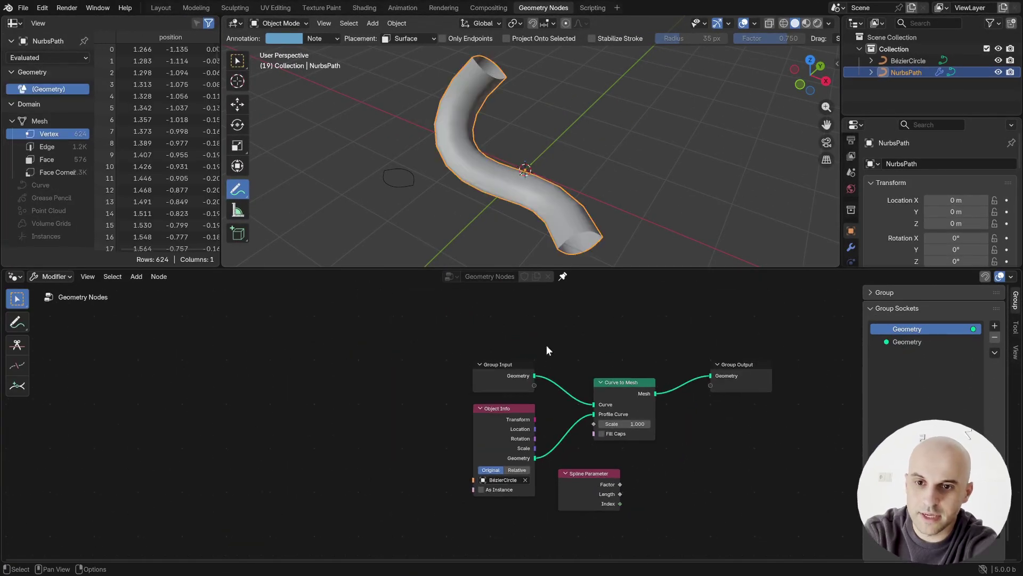
- Insert a Resample Curve node between Group Input and Curve to Mesh and set its mode to Evaluated
drag(546, 345, 475, 432)
key(g)
click(302, 409)
scroll(465, 341, up, 4)
key(shift+a)
text(resample)
key(Return)
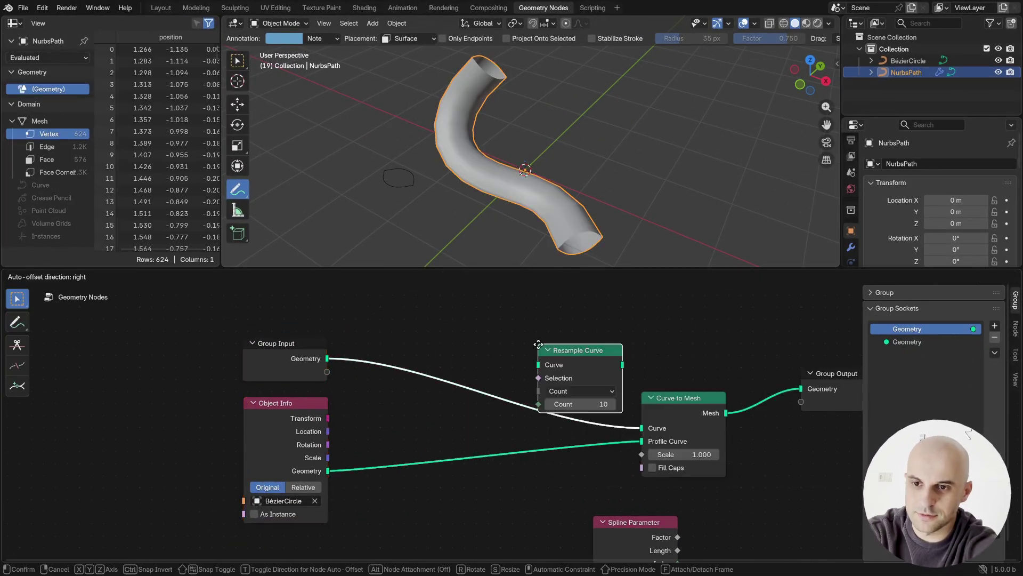
click(434, 349)
click(453, 392)
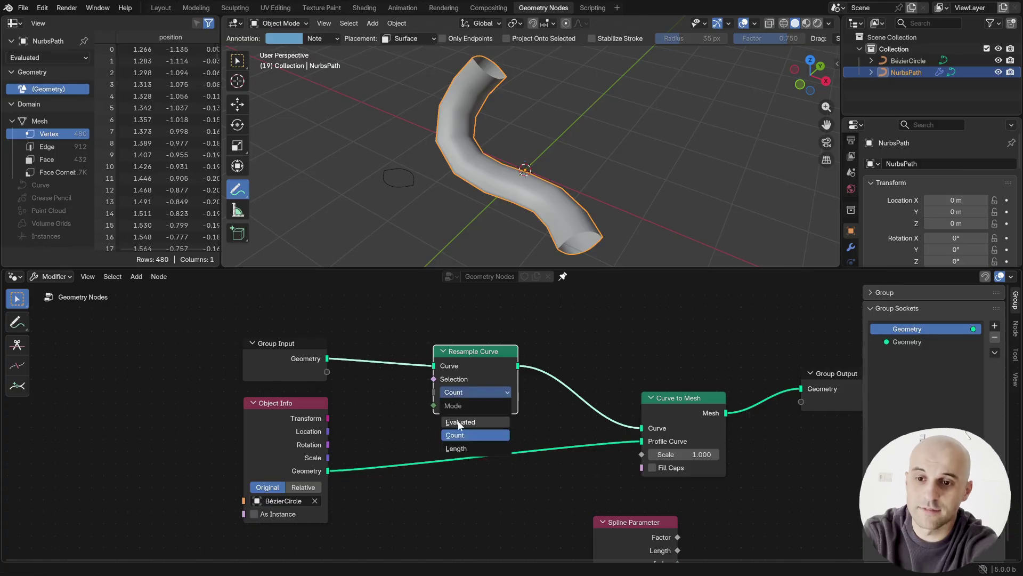
click(459, 421)
- Duplicate the Evaluated Resample Curve node onto the profile link between Object Info and Curve to Mesh
middle_drag(460, 419, 466, 382)
key(shift+d)
click(482, 414)
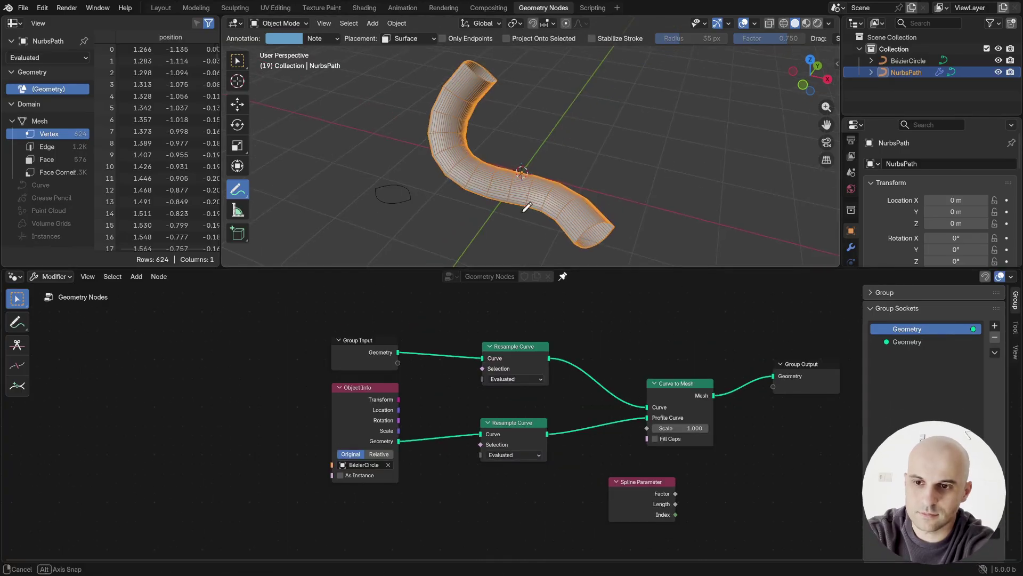
middle_drag(525, 209, 519, 186)
- Make room after the two input nodes and insert a Set Spline Resolution node before the profile's Resample Curve
drag(436, 306, 321, 413)
key(g)
click(213, 418)
key(shift+a)
text(set spl res)
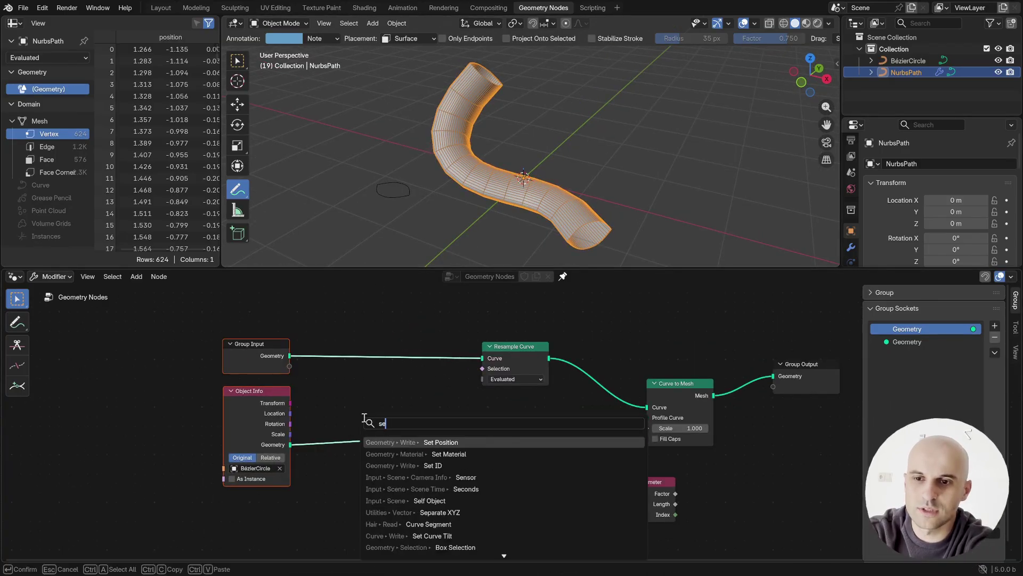
key(Return)
click(366, 440)
scroll(366, 440, up, 2)
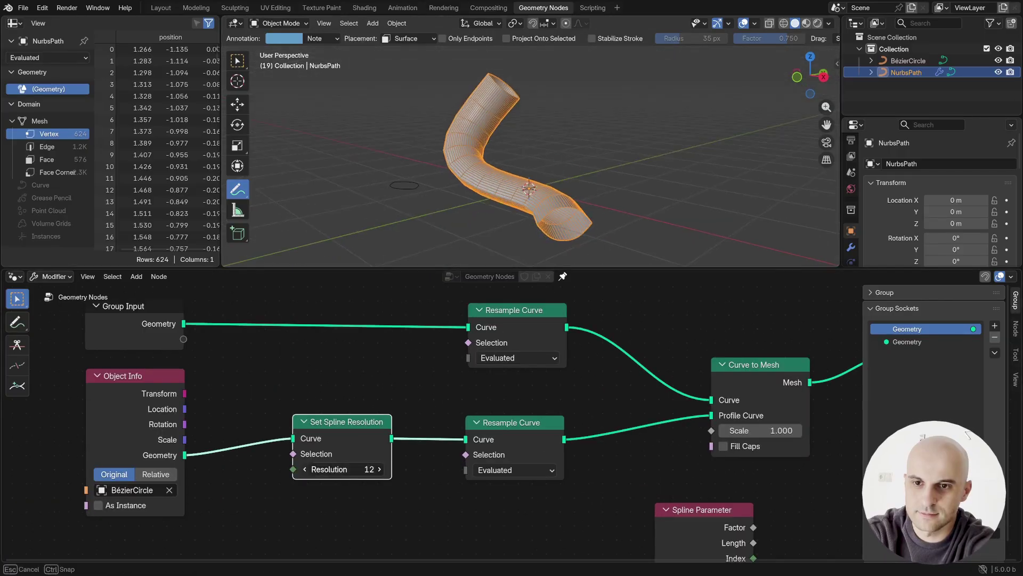
- Set the profile's spline resolution to 3
double_click(330, 469)
text(3)
key(Return)
middle_drag(590, 213, 544, 211)
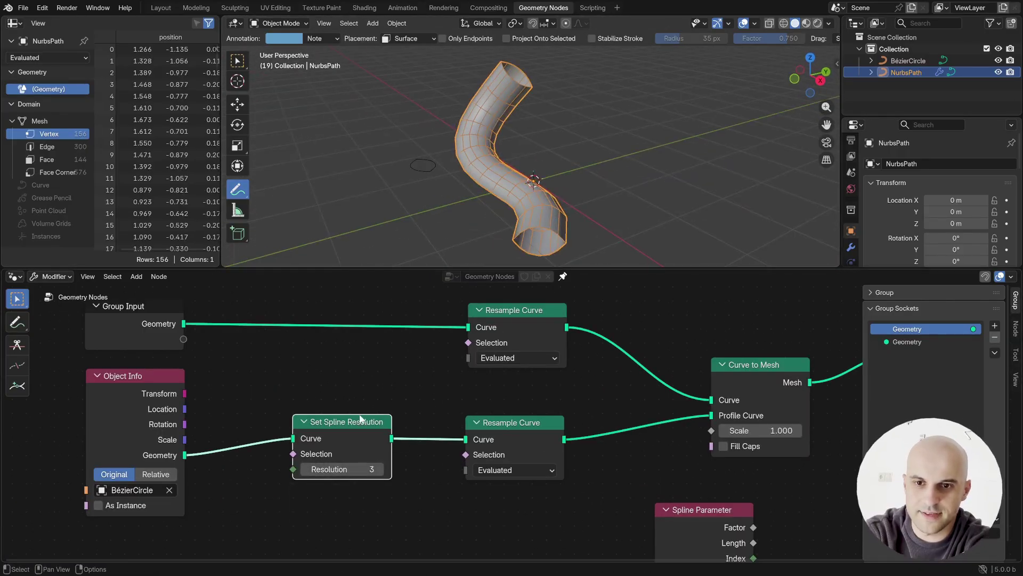
- Duplicate Set Spline Resolution onto the link between Group Input and its Resample Curve, with a resolution of 12
key(shift+d)
click(361, 322)
mouse_move(349, 370)
mouse_down()
mouse_move(400, 371)
mouse_move(341, 371)
mouse_up()
middle_drag(501, 209, 525, 213)
- Move the resolution and resample nodes closer to the inputs and place Spline Parameter below the Resample Curve nodes
scroll(515, 424, down, 2)
drag(444, 474, 349, 349)
key(g)
click(297, 351)
drag(585, 453, 513, 352)
key(g)
click(434, 354)
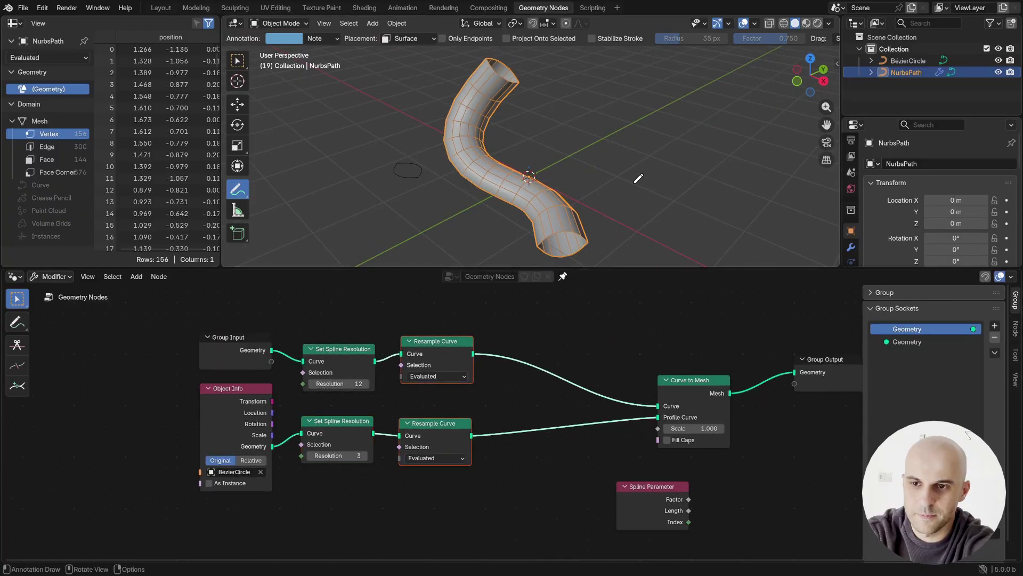
middle_drag(611, 465, 618, 415)
drag(637, 461, 473, 492)
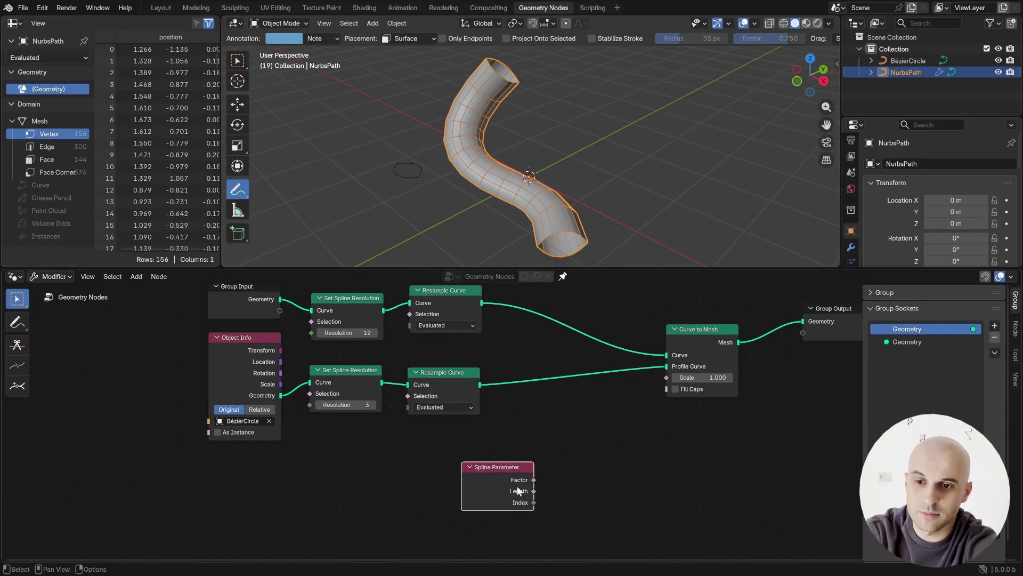
- Insert a Capture Attribute node on the Point domain in both the path link and the profile link before Curve to Mesh
middle_drag(564, 347, 564, 389)
key(shift+a)
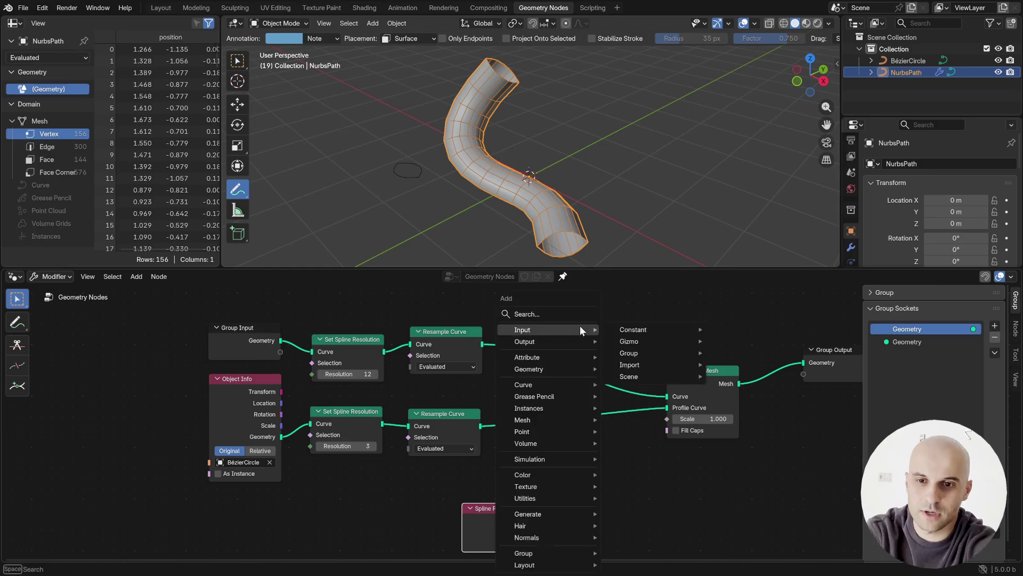
text(cap at)
key(Return)
click(551, 329)
key(shift+d)
click(552, 408)
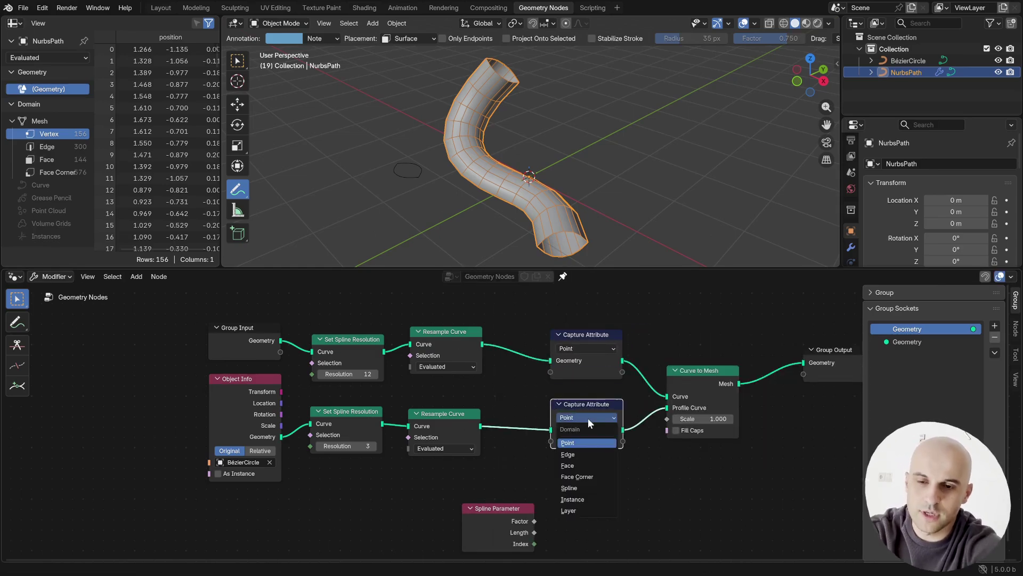
click(568, 442)
- Connect the Spline Parameter Factor to both Capture Attribute nodes
drag(487, 520, 411, 502)
drag(457, 505, 551, 441)
drag(458, 505, 482, 476)
scroll(607, 510, down, 1)
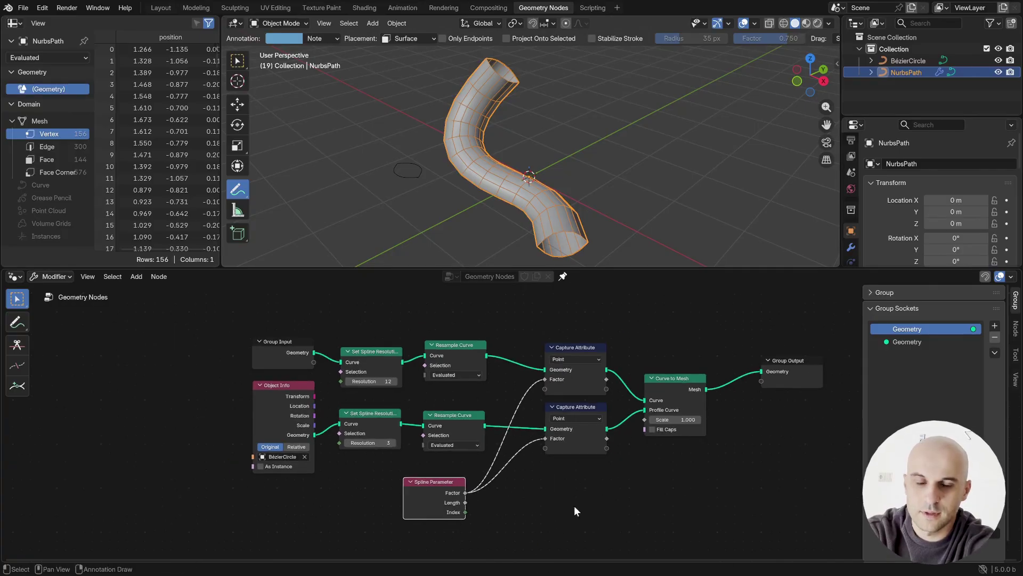
- Add a Combine XYZ node taking the path's captured Factor as X and the profile's captured Factor as Y
drag(574, 505, 230, 311)
key(Home)
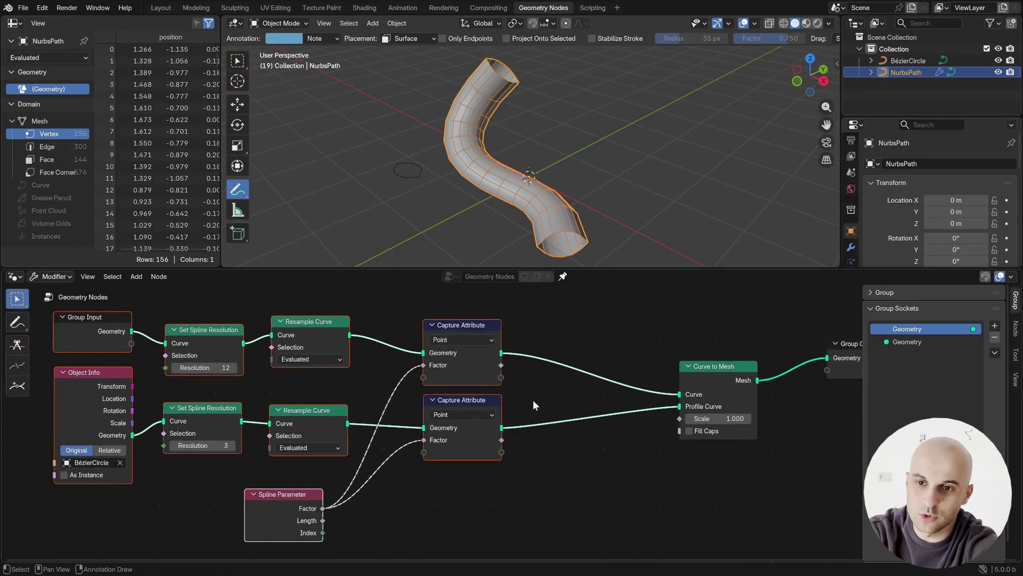
drag(552, 419, 598, 459)
text(comb)
key(Return)
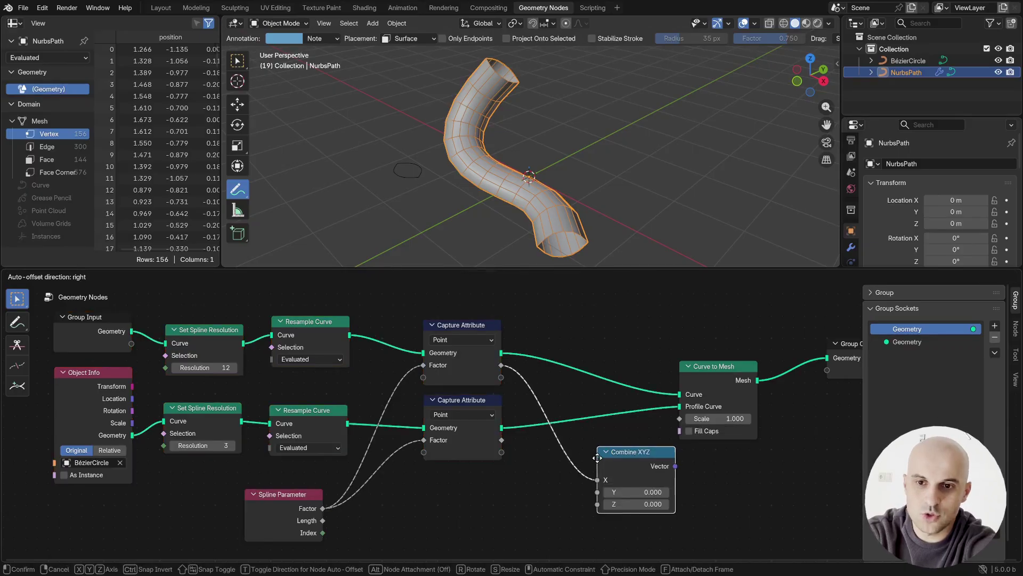
click(573, 458)
drag(584, 479, 565, 472)
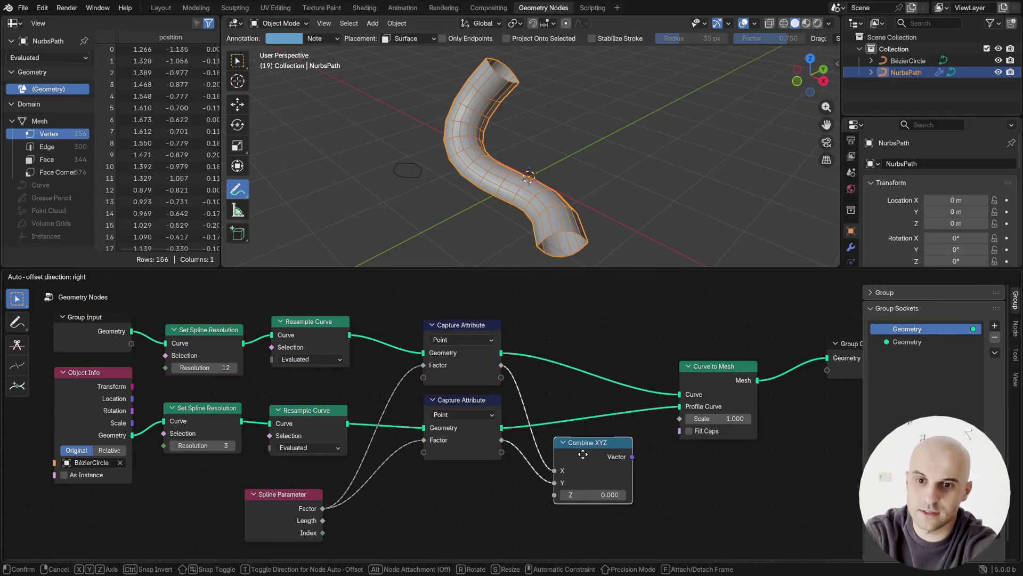
- Preview the Combine XYZ vector on the Curve to Mesh output through a Viewer node and inspect the tube's colors
ctrl+shift+click(615, 447)
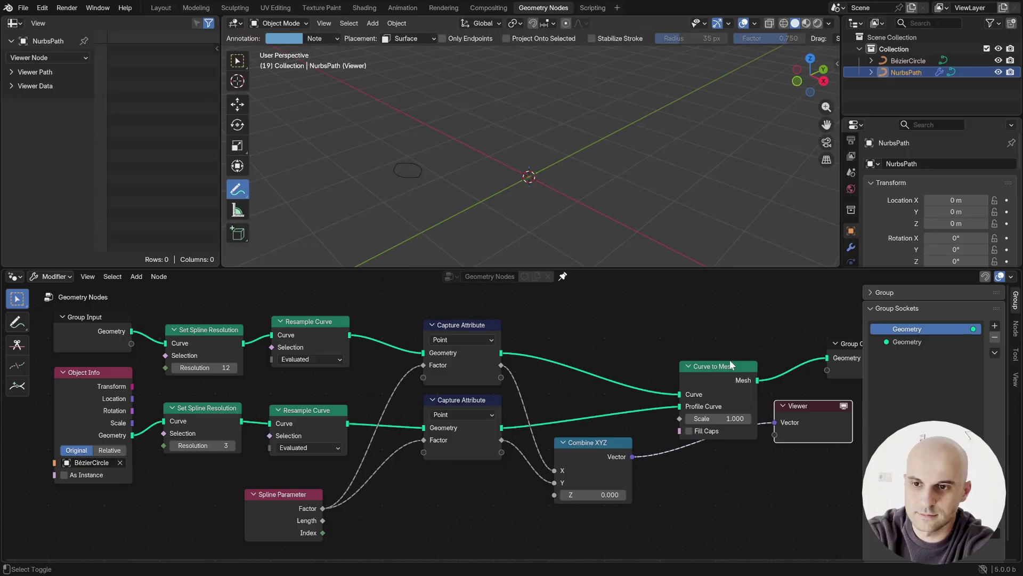
ctrl+shift+click(731, 365)
key(q)
click(595, 182)
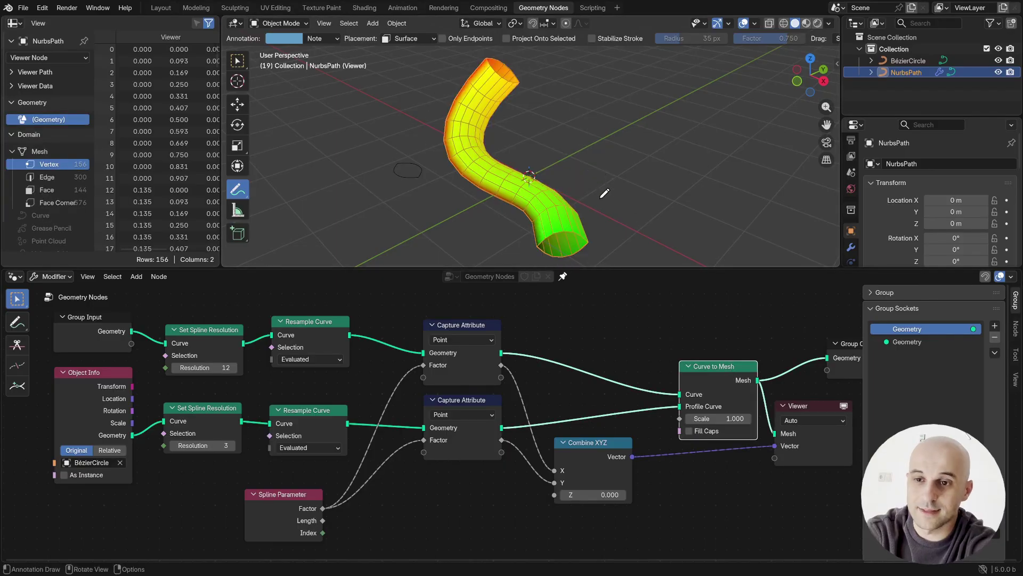
mouse_move(604, 193)
middle_down()
mouse_move(656, 106)
mouse_move(611, 125)
mouse_move(666, 160)
mouse_move(671, 174)
middle_up()
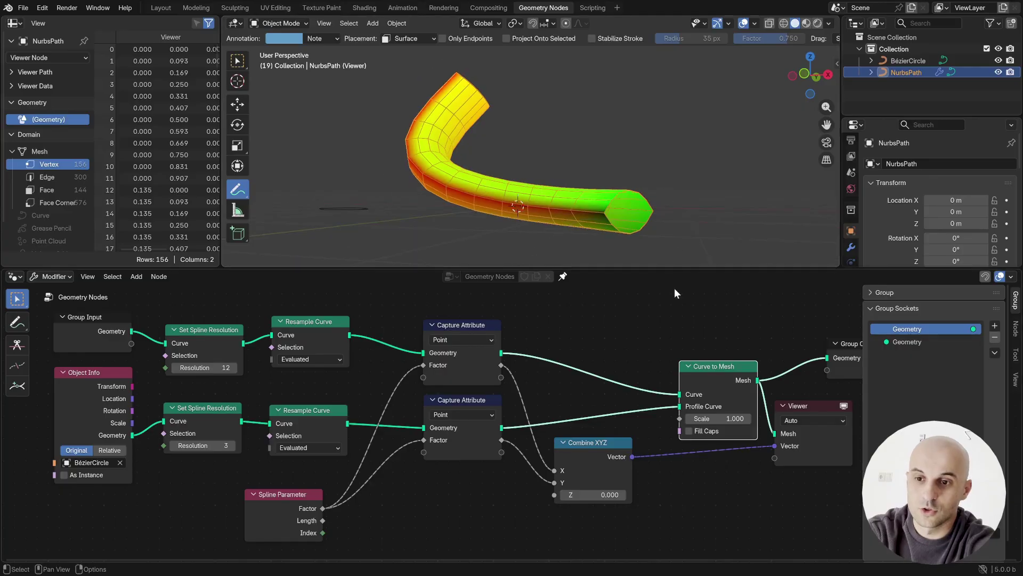
- Switch to the Shading workspace and create a new material for the NurbsPath object
click(364, 8)
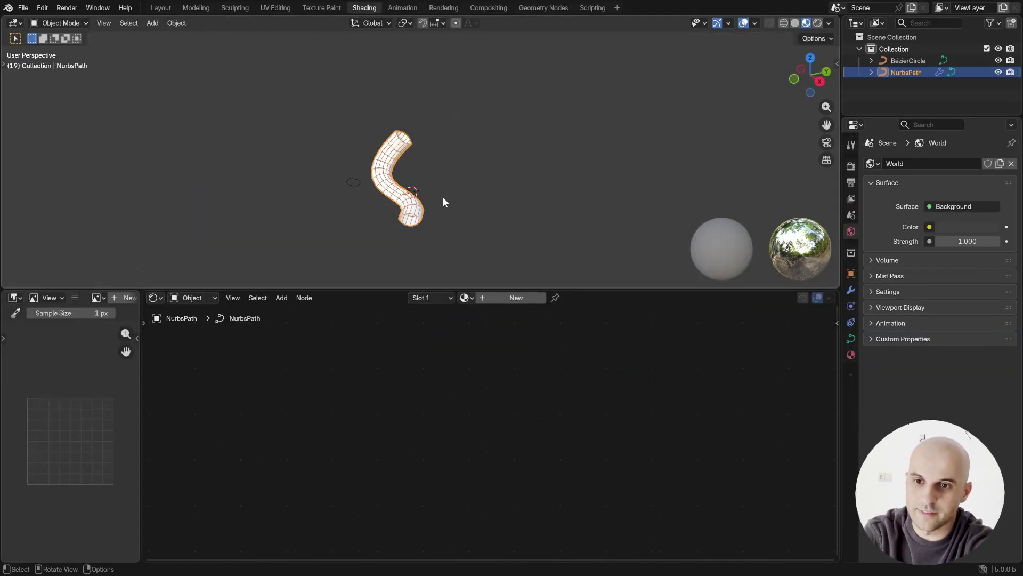
middle_drag(443, 202, 475, 192)
click(487, 297)
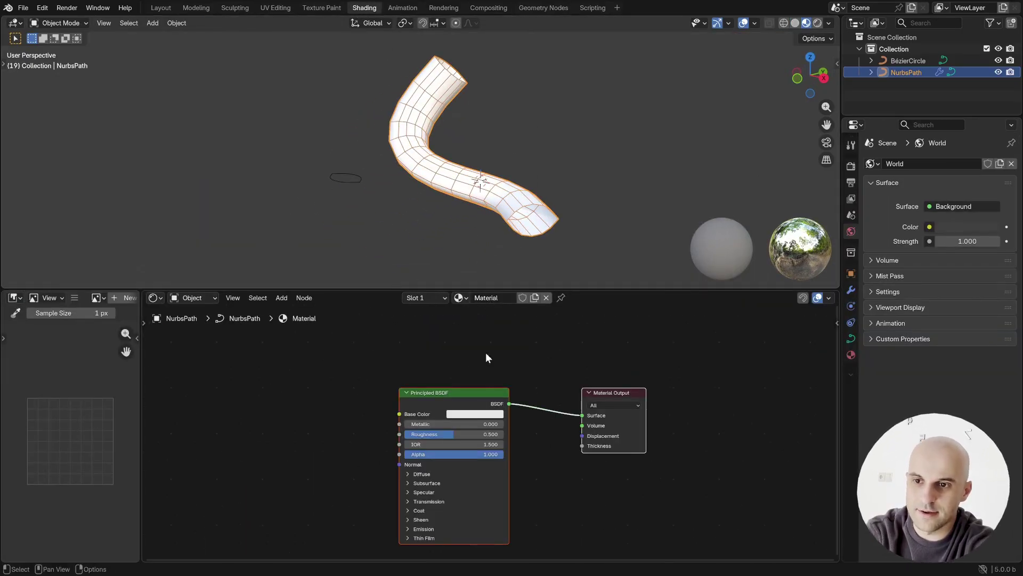
- Delete the Principled BSDF node and add an Image Texture node before Material Output
middle_drag(487, 371, 591, 350)
click(568, 370)
key(x)
key(shift+a)
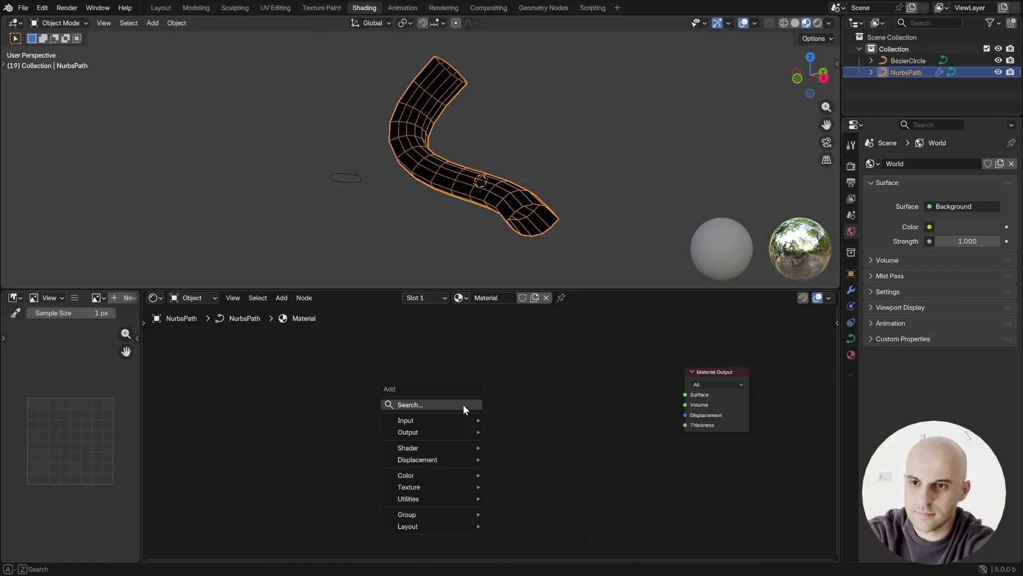
text(imag)
key(Return)
click(494, 369)
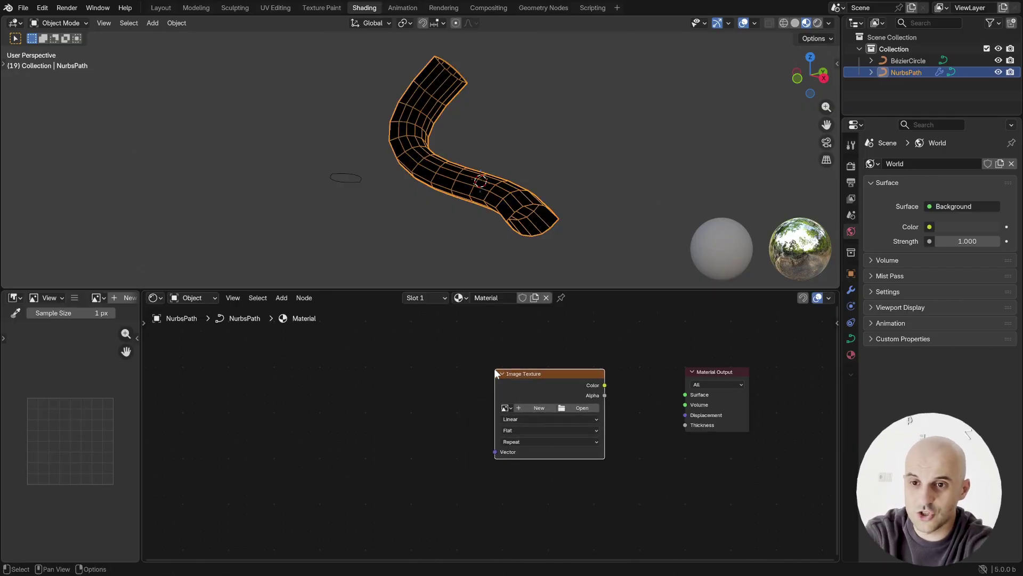
- Create a new image in the Image Texture node with the generated type Color Grid
scroll(566, 382, up, 6)
middle_drag(569, 382, 462, 399)
click(449, 414)
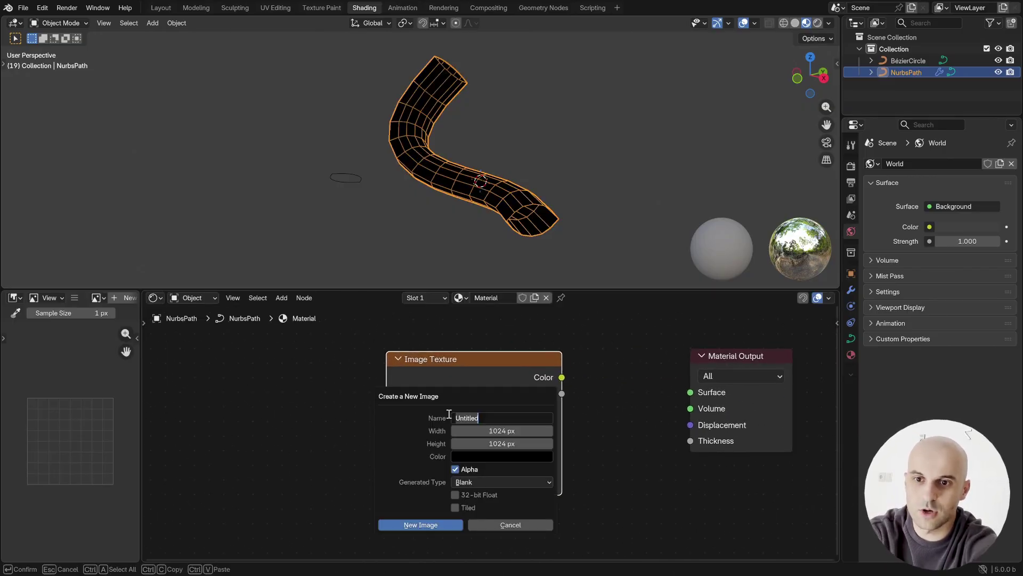
click(472, 485)
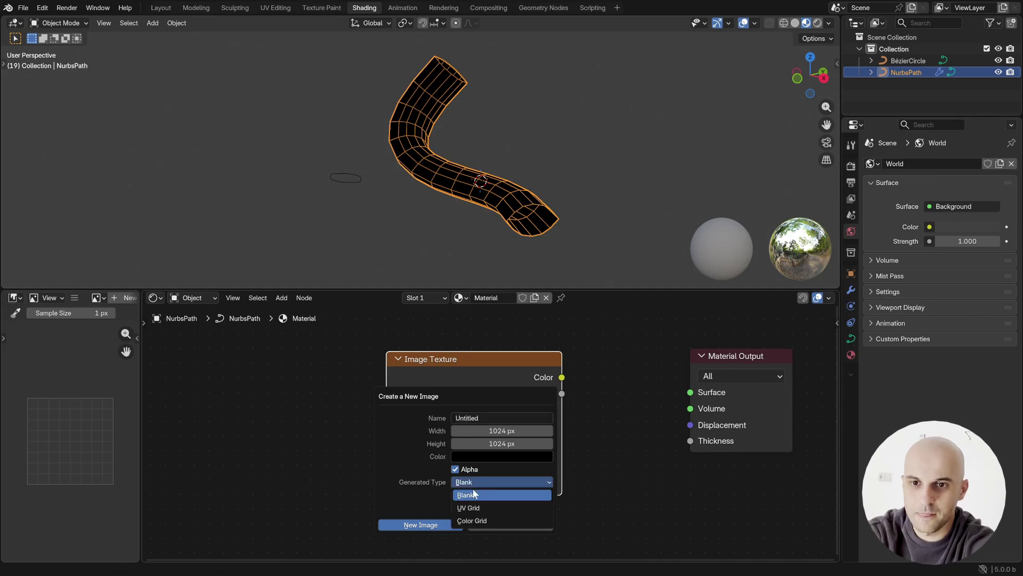
click(475, 521)
click(454, 526)
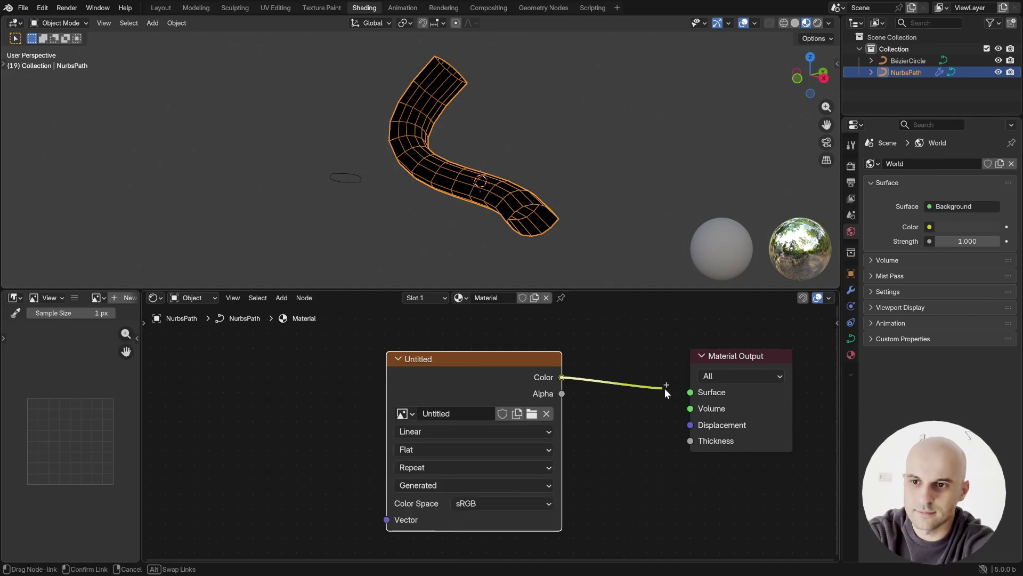
- Connect the image's Color to the Material Output Surface and add a UV Map node feeding the image's Vector
drag(665, 393, 667, 392)
scroll(533, 453, left, 5)
drag(556, 503, 341, 408)
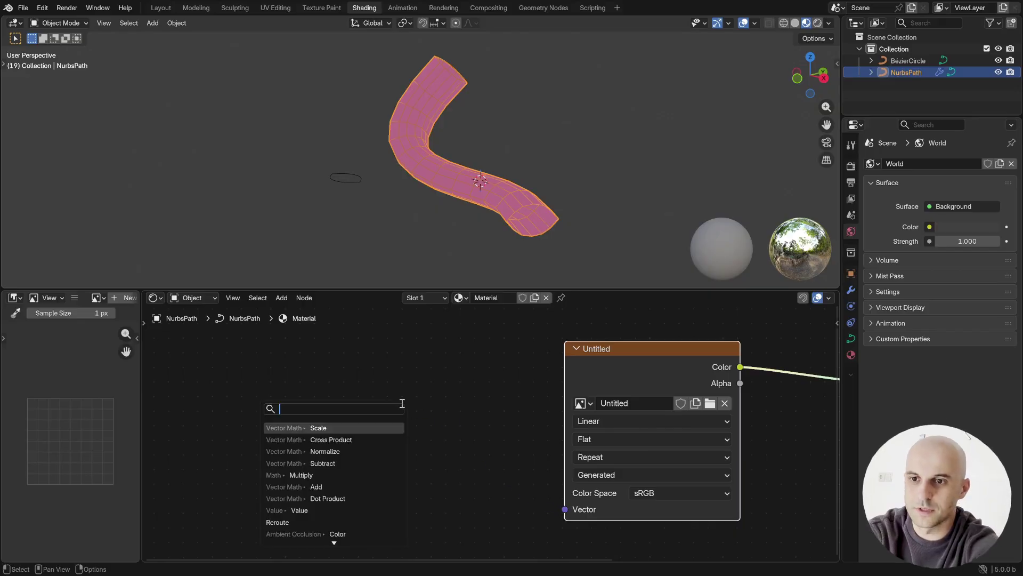
text(uv)
click(373, 433)
click(451, 402)
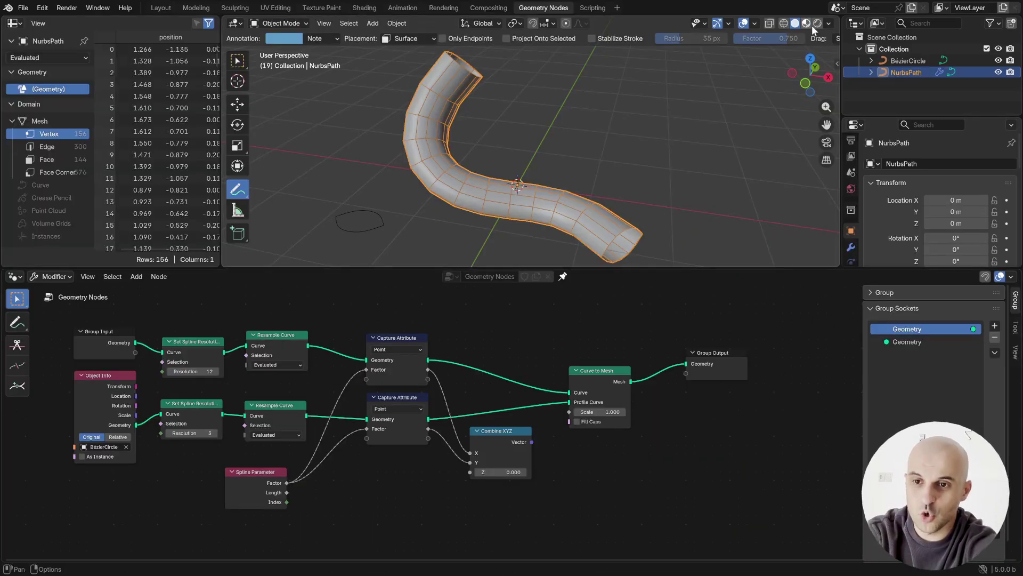
- Insert a Set Material node using Material before the geometry group's output and show the tube in Material Preview shading
middle_drag(768, 294, 600, 288)
click(551, 365)
key(g)
click(740, 406)
key(shift+a)
text(set mat)
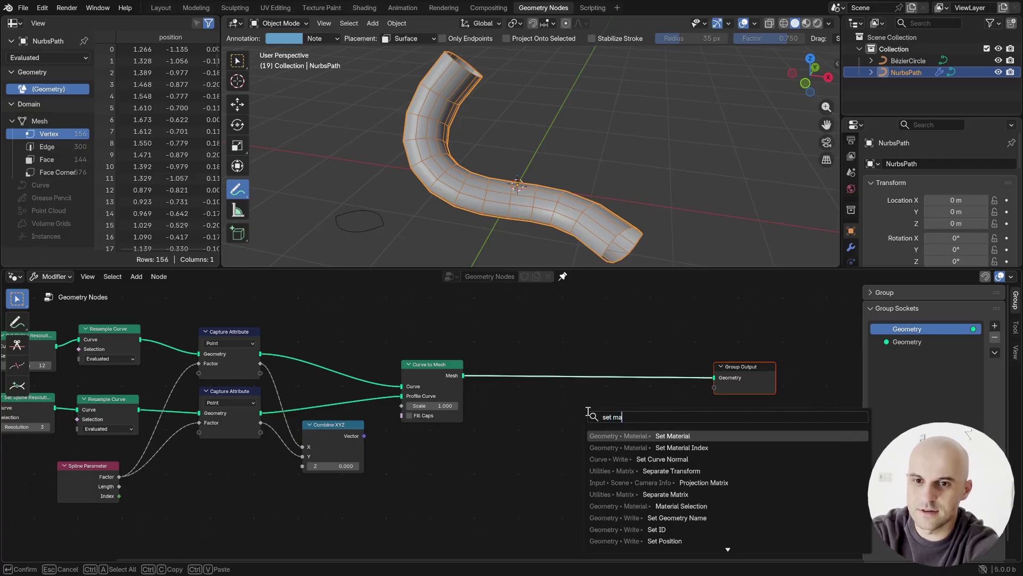
key(Return)
click(634, 364)
click(663, 399)
click(662, 414)
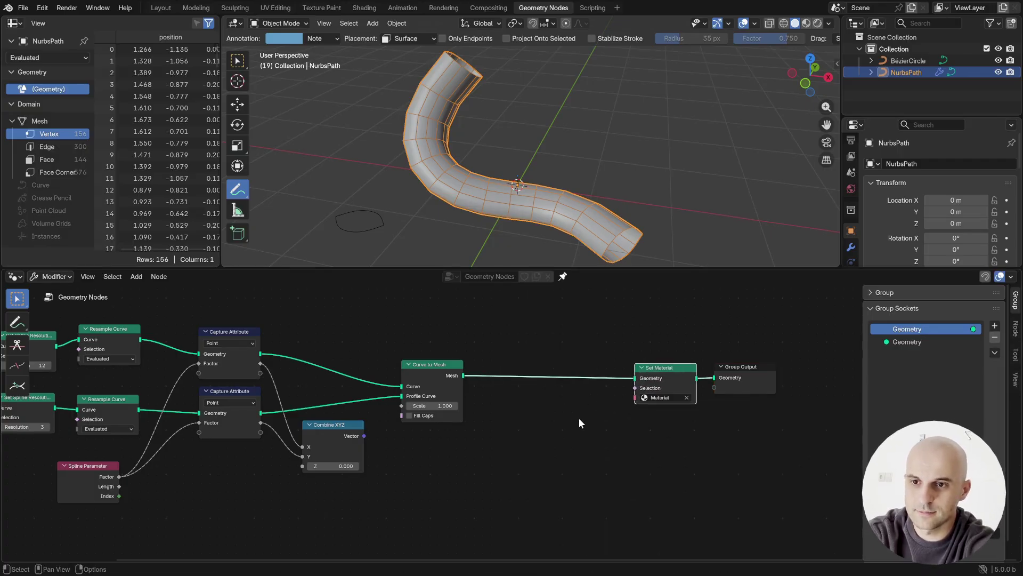
click(806, 23)
ctrl+middle_drag(575, 223, 573, 238)
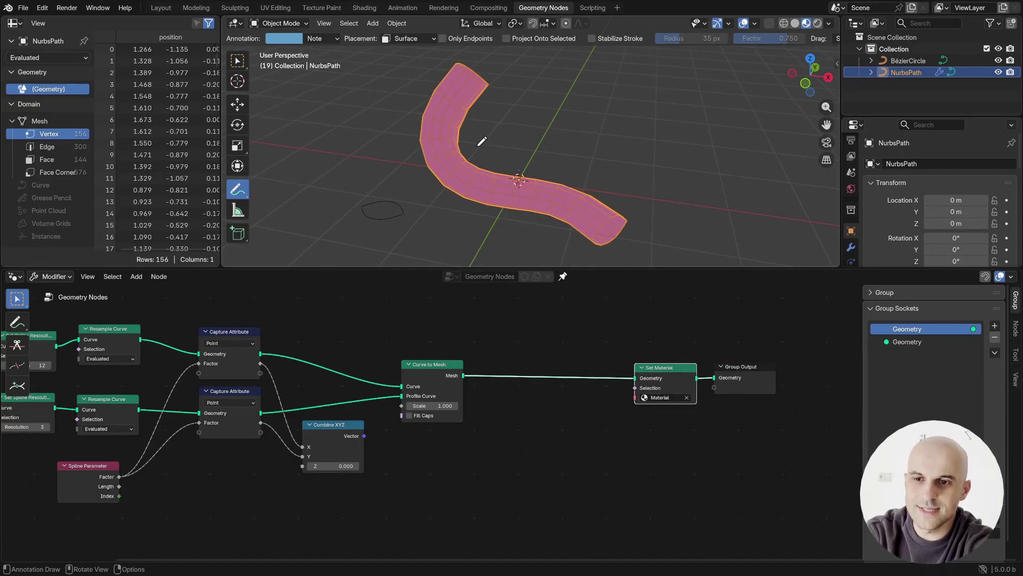
- Move the Combine XYZ node beneath Curve to Mesh
middle_drag(552, 421, 555, 398)
scroll(562, 414, up, 4)
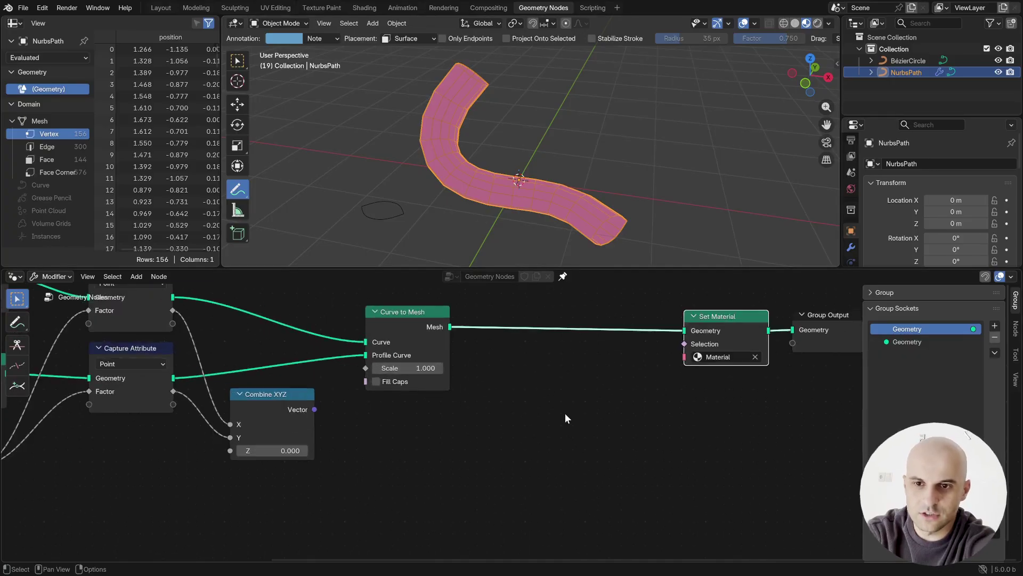
drag(288, 410, 415, 451)
right_click(478, 438)
middle_drag(557, 390, 549, 435)
- Insert a Store Named Attribute node between Curve to Mesh and Set Material, with the Combine XYZ vector as its value
drag(436, 493, 522, 450)
text(store)
key(Down)
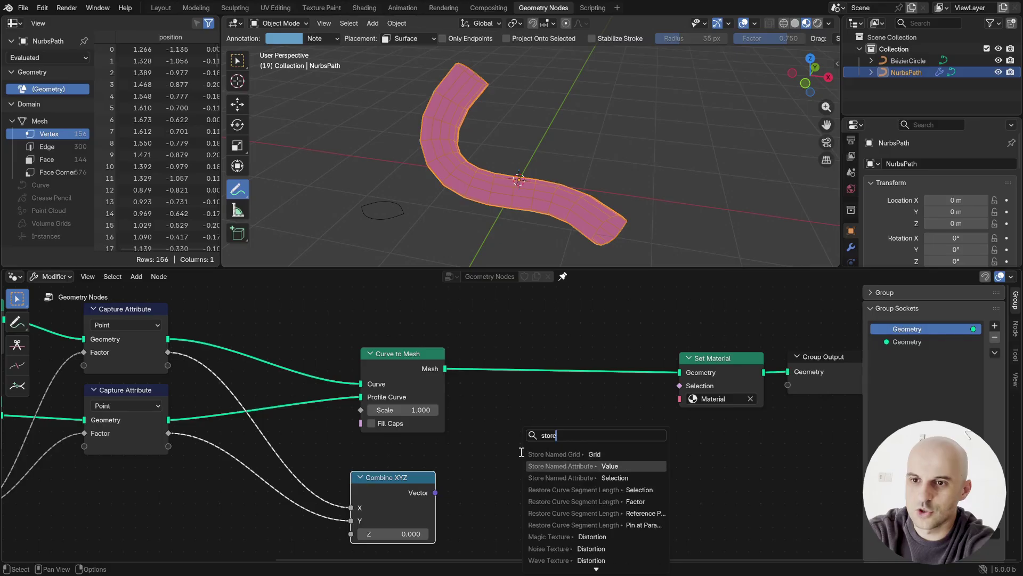
key(Return)
click(545, 368)
drag(436, 492, 515, 443)
- Set the Store Named Attribute node to 2D Vector on the Face Corner domain and name the attribute UVMap
click(540, 375)
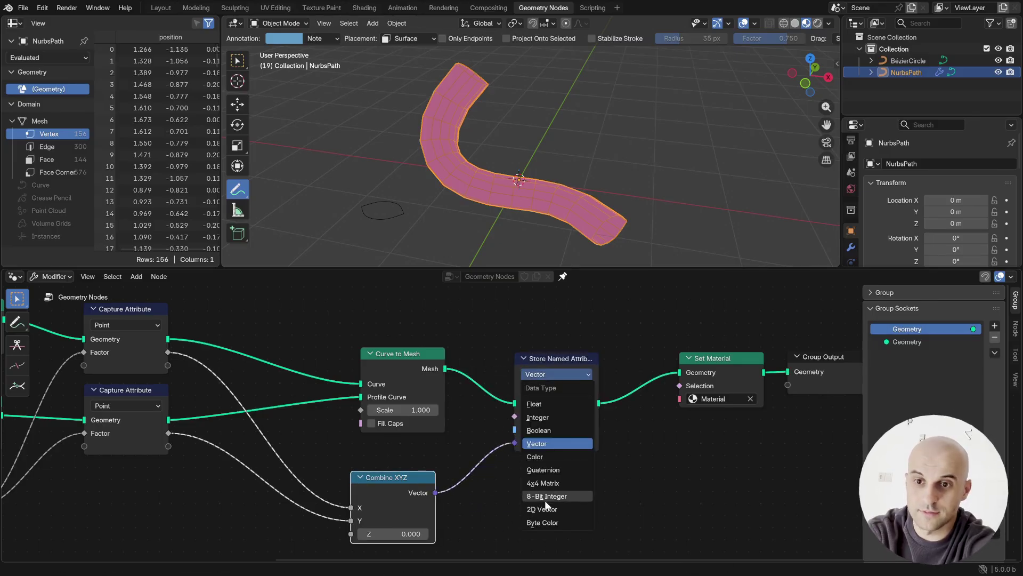
click(548, 507)
click(546, 389)
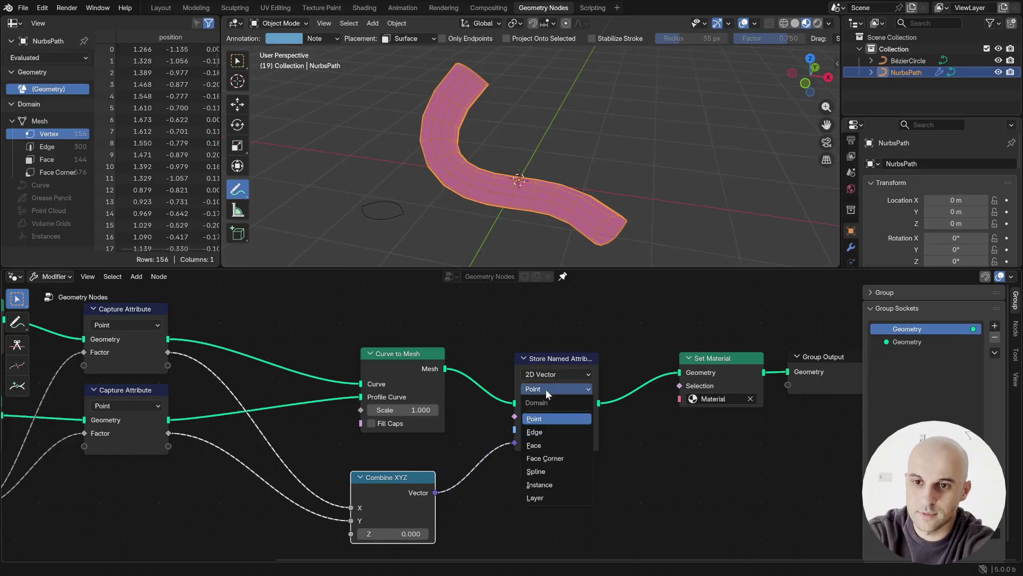
click(559, 458)
click(556, 430)
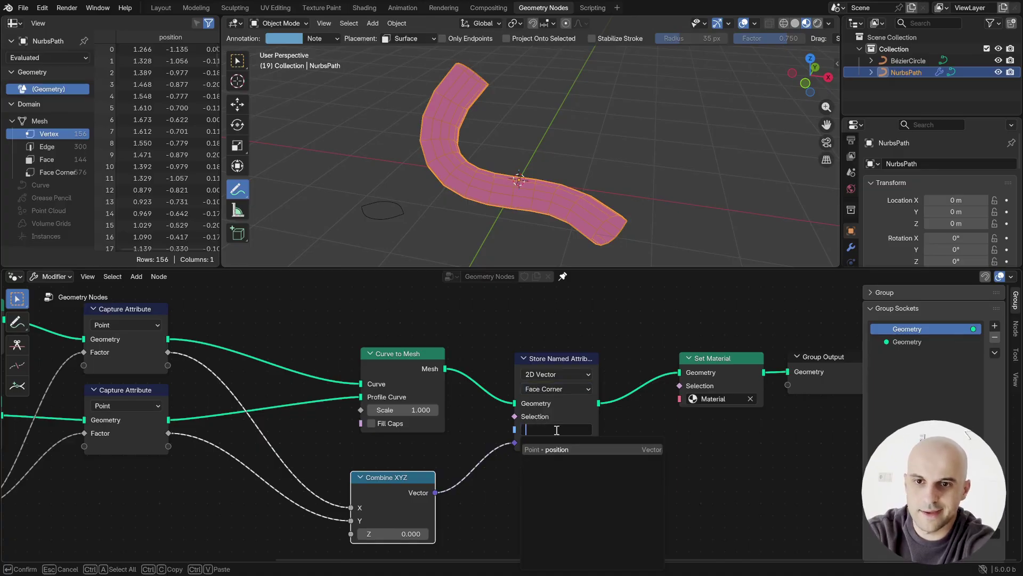
text(UVMap)
key(Return)
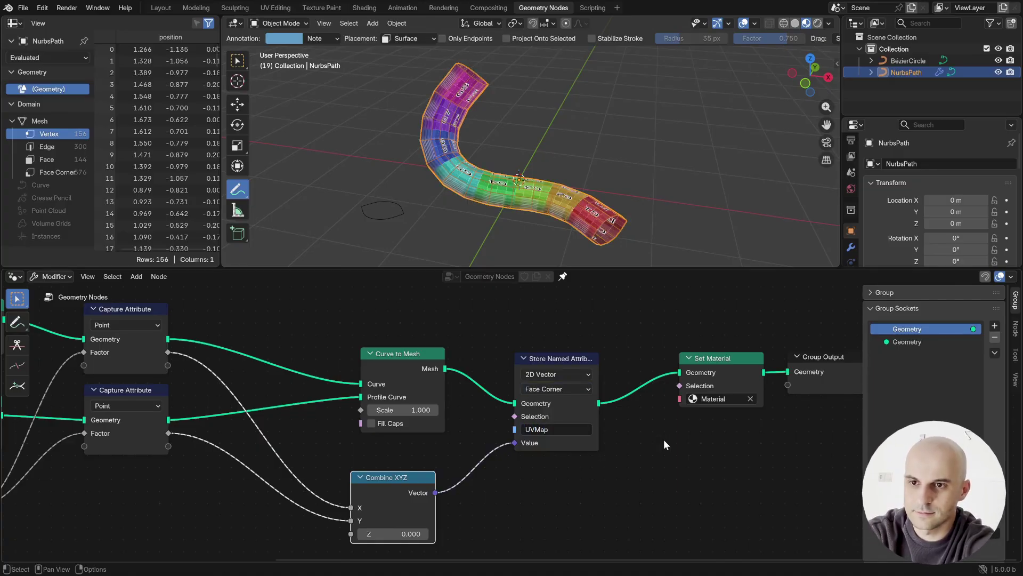
- Preview the Curve to Mesh output with the profile curve's captured Factor in a Viewer node and examine the tube's seam
ctrl+middle_drag(586, 193, 567, 160)
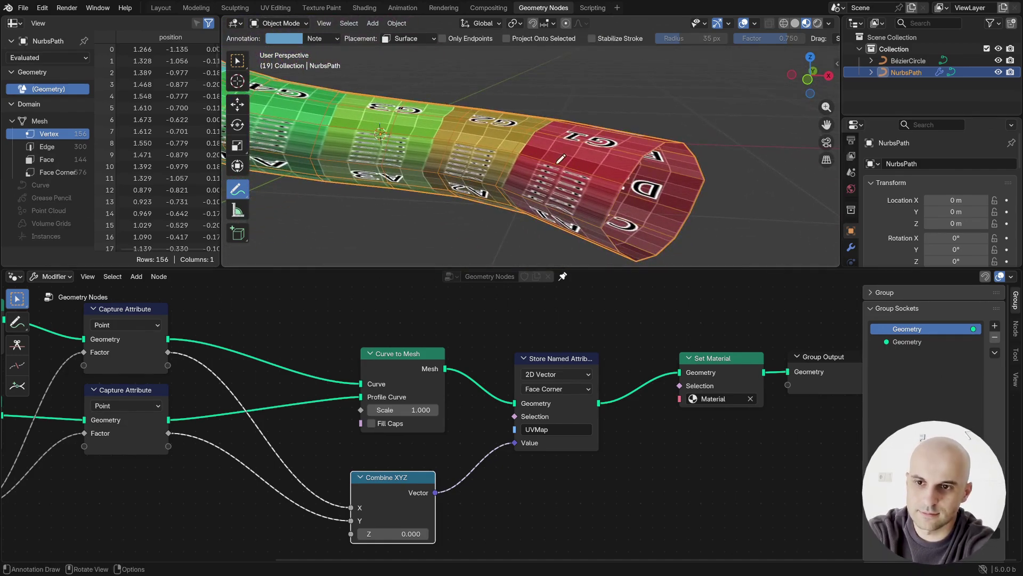
ctrl+middle_drag(471, 440, 401, 436)
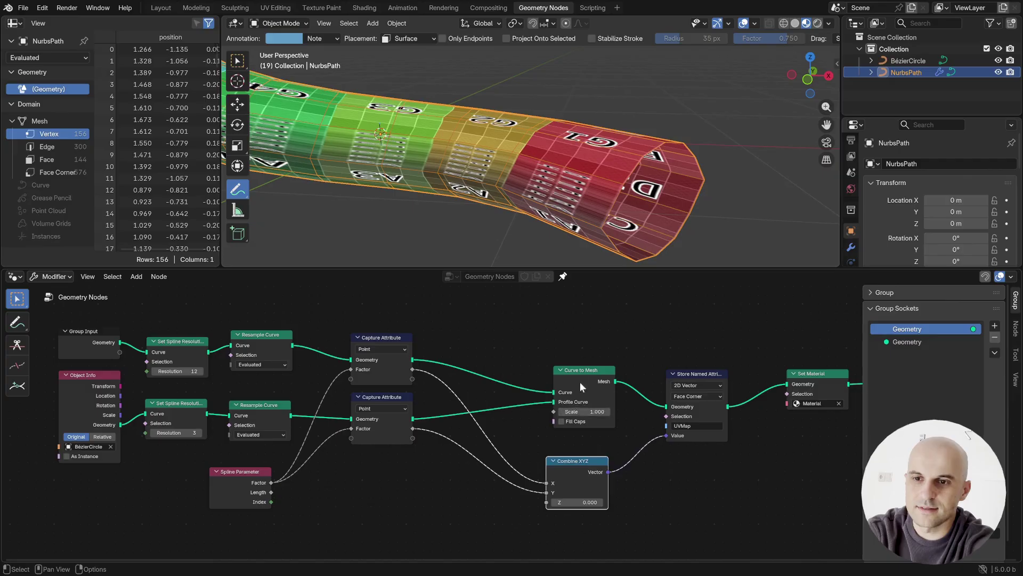
drag(581, 383, 552, 366)
ctrl+shift+click(552, 366)
ctrl+shift+click(413, 429)
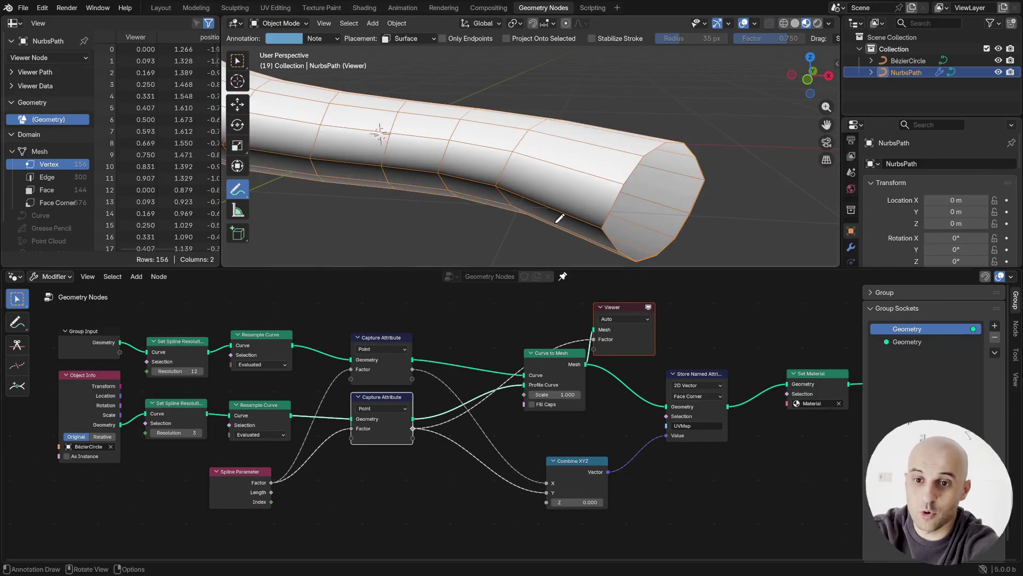
scroll(573, 208, down, 2)
middle_drag(605, 175, 614, 177)
scroll(630, 186, up, 3)
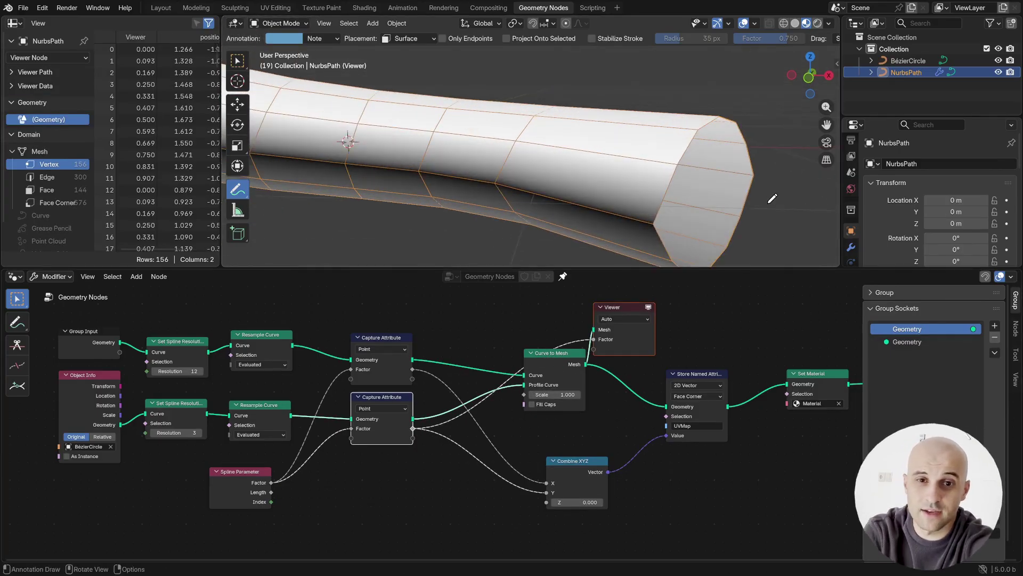
mouse_move(773, 199)
middle_down()
mouse_move(724, 183)
mouse_move(482, 174)
mouse_move(605, 220)
mouse_move(592, 213)
middle_up()
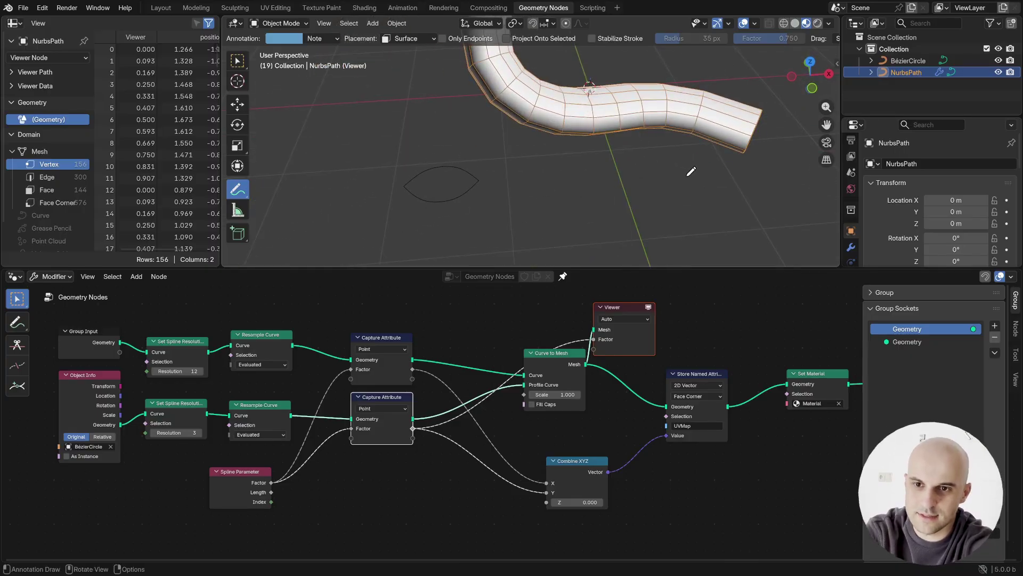
scroll(706, 165, up, 4)
middle_drag(688, 176, 517, 124)
scroll(610, 155, up, 5)
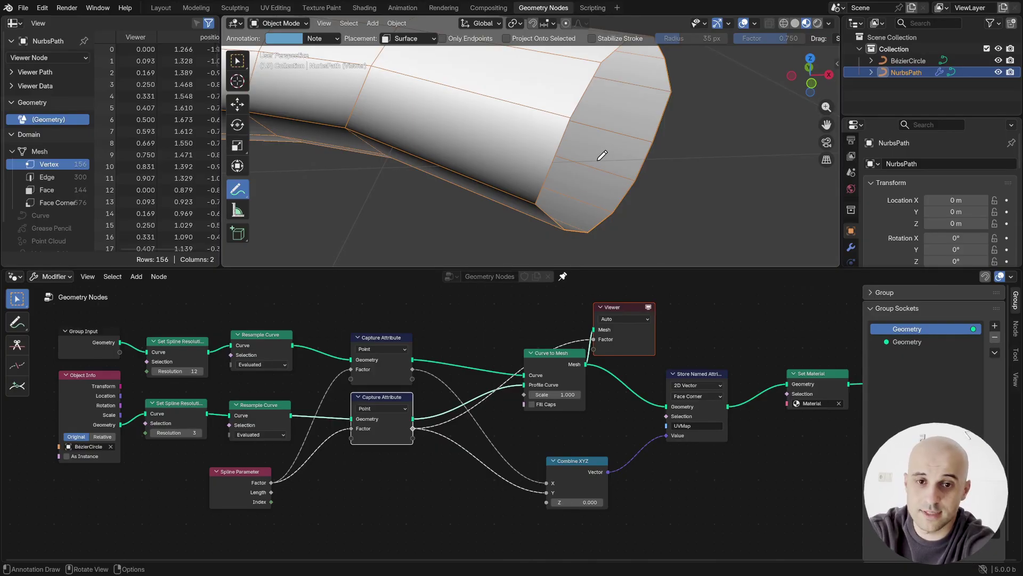
- Show the attribute values as text on the tube and set the Viewer node's domain to Face Corner
key(q)
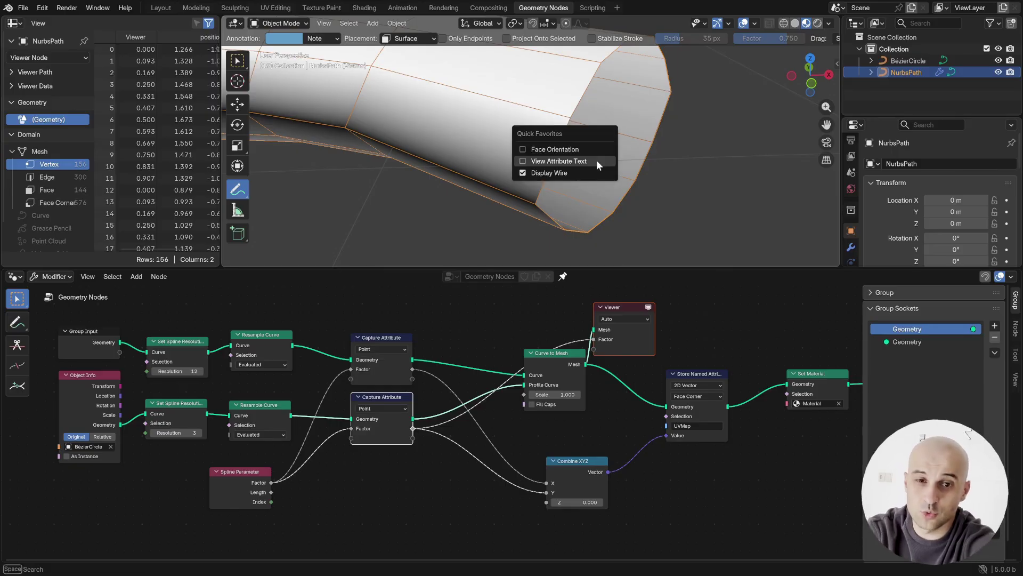
click(602, 155)
middle_drag(603, 155, 611, 158)
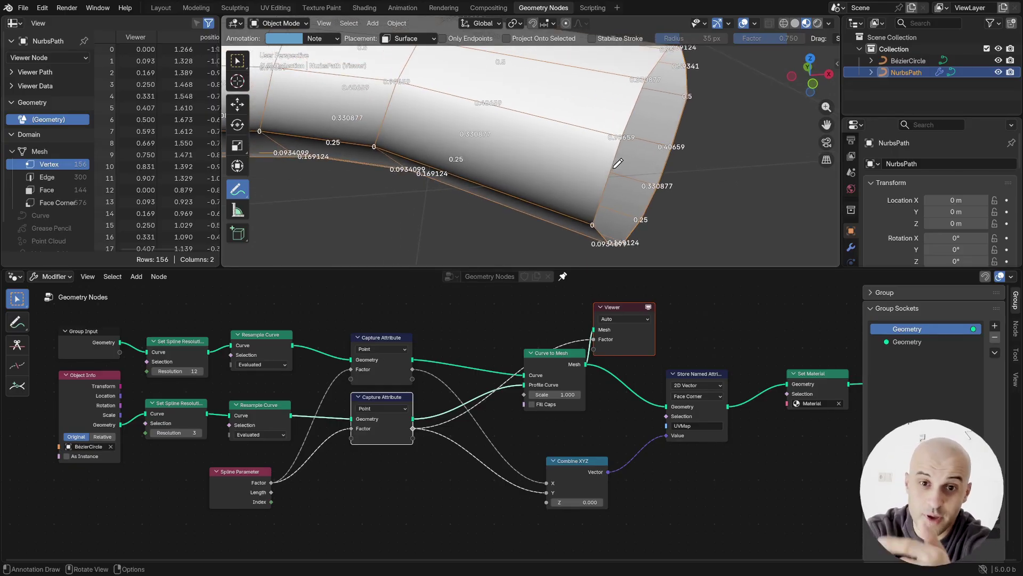
click(634, 318)
click(618, 377)
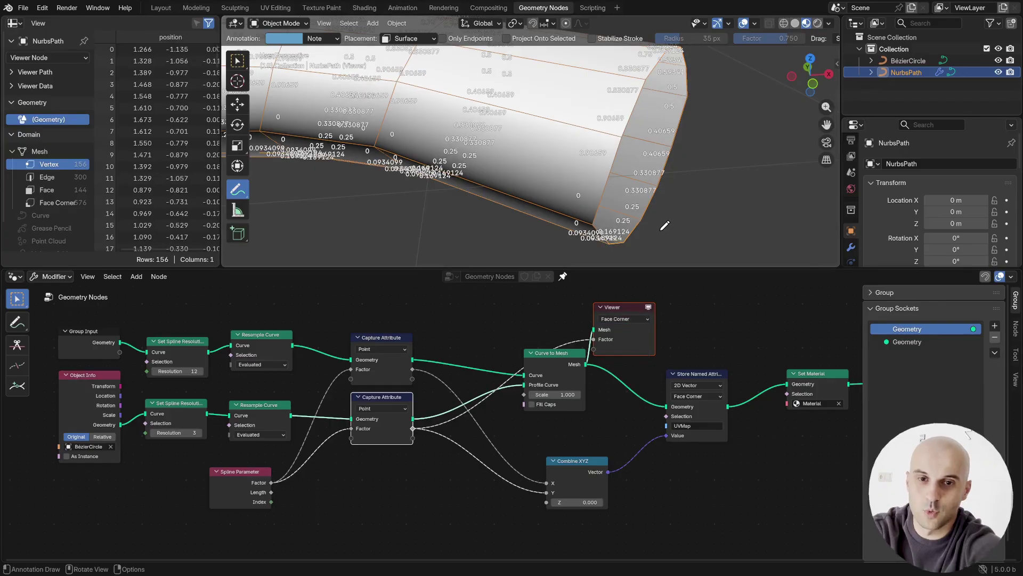
- Examine the face-corner factor values along the seam at the tube's open end, annotate a 1 there, and hide the attribute text
ctrl+middle_drag(650, 231, 628, 205)
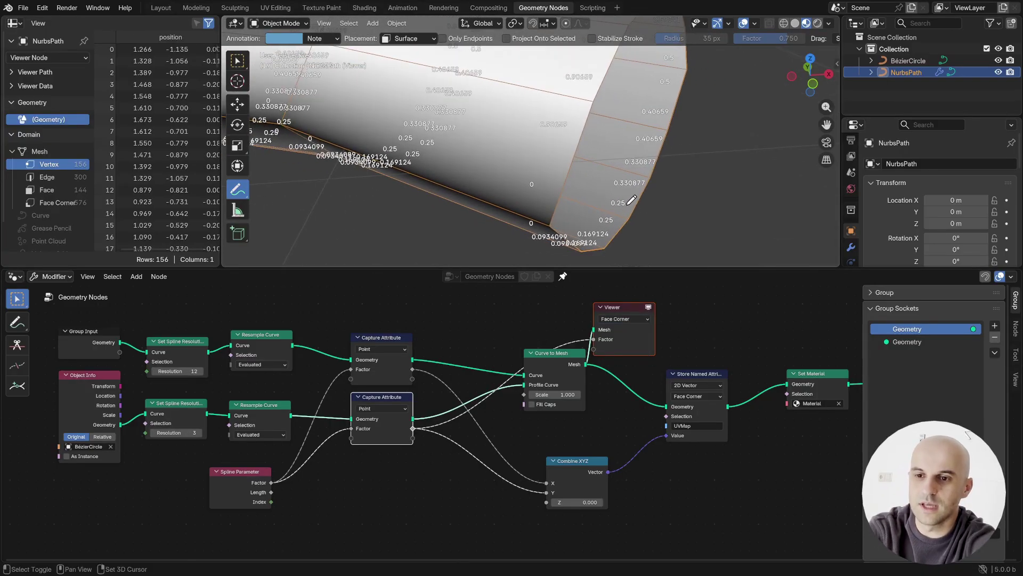
middle_drag(566, 117, 567, 118)
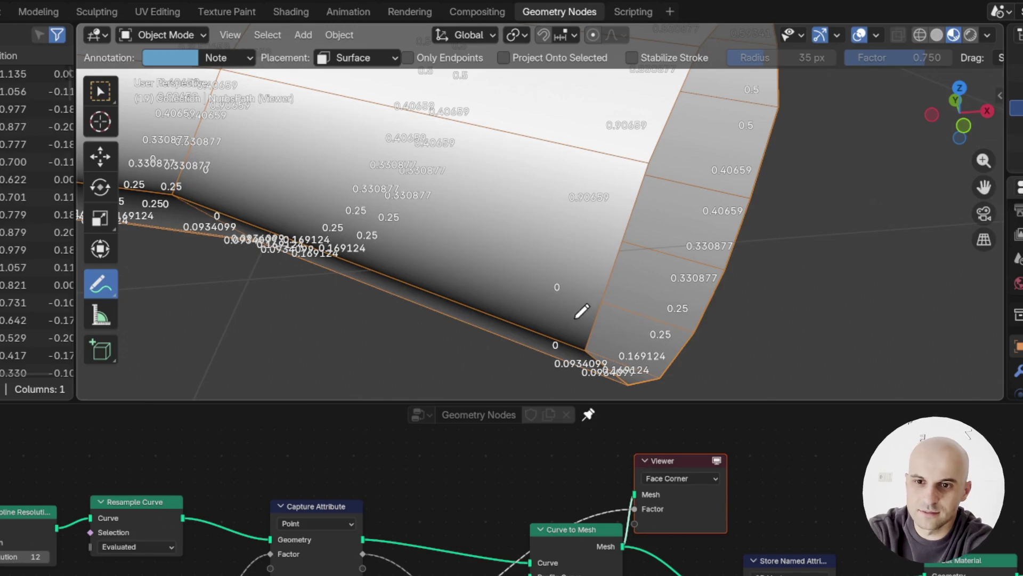
shift+middle_drag(587, 320, 581, 296)
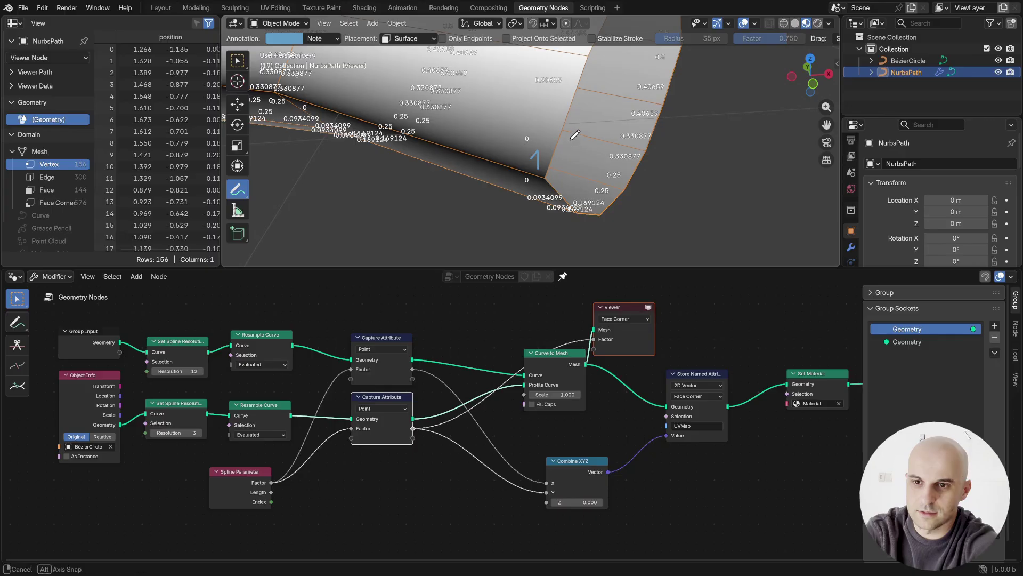
middle_drag(574, 135, 539, 122)
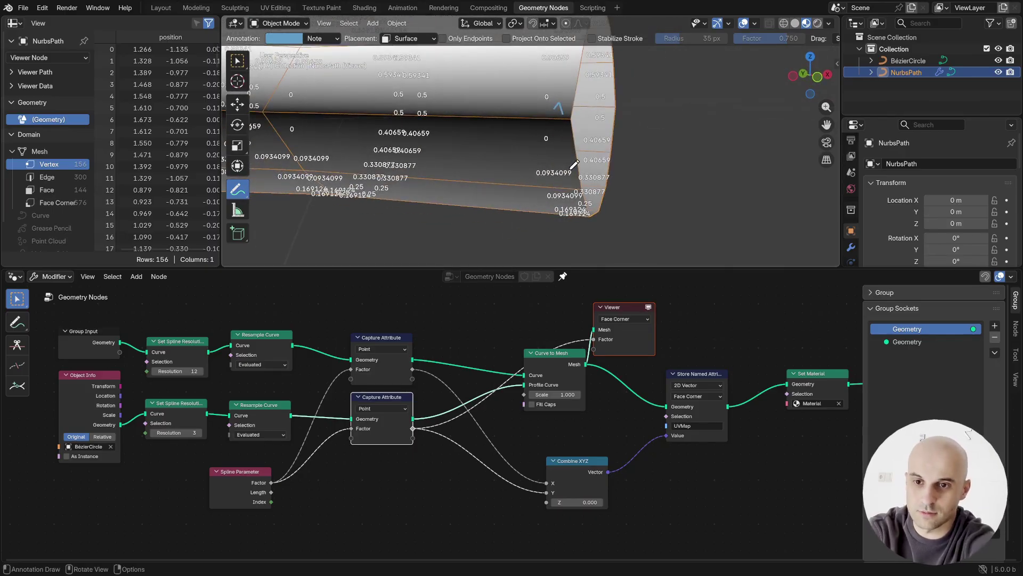
middle_drag(608, 200, 616, 163)
key(q)
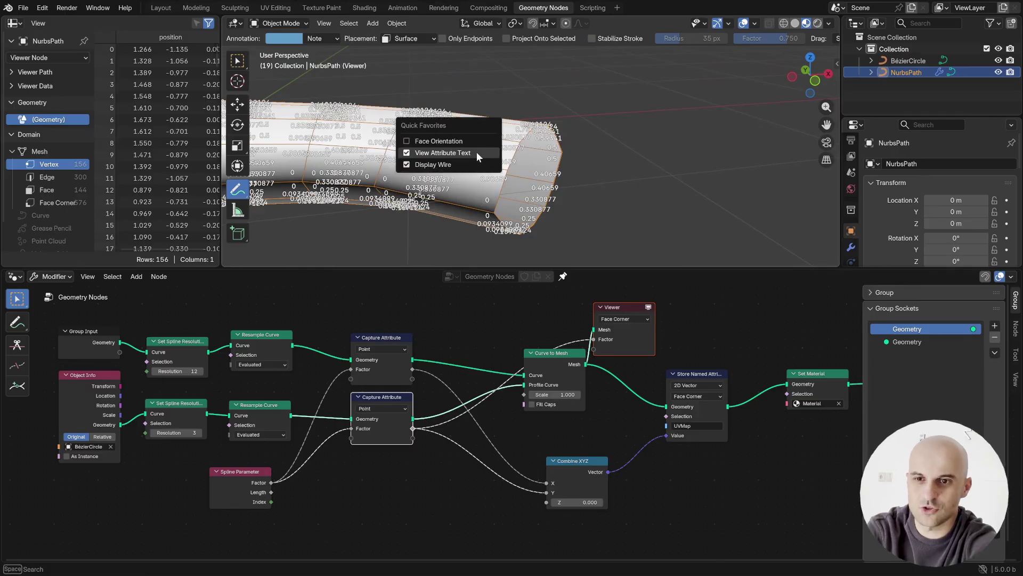
click(479, 155)
- Trace the tube's seam with an annotation stroke and erase the annotations
scroll(479, 160, down, 1)
shift+middle_drag(480, 159, 607, 156)
middle_drag(606, 156, 709, 219)
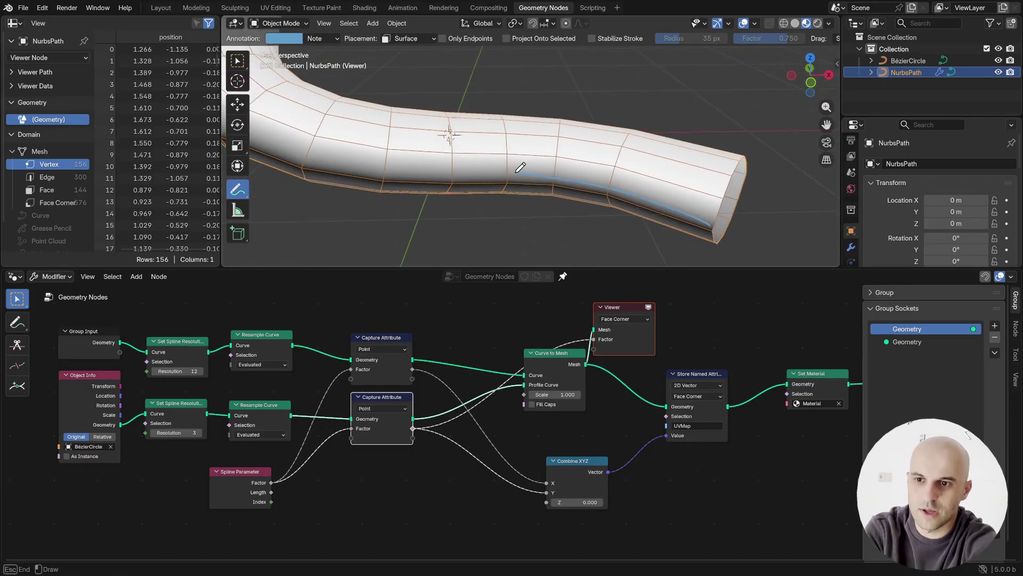
middle_drag(281, 139, 399, 158)
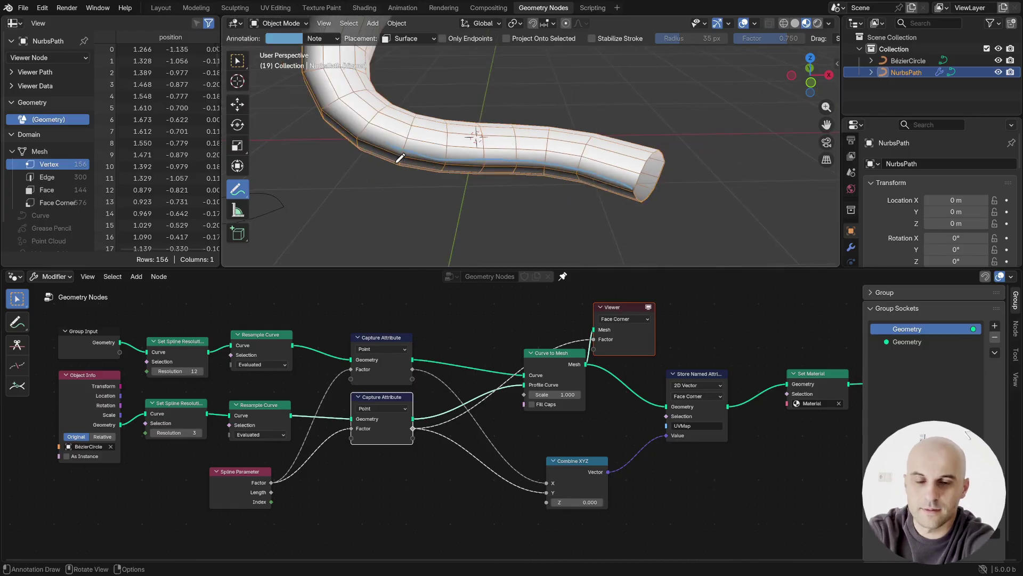
right_drag(590, 199, 623, 192)
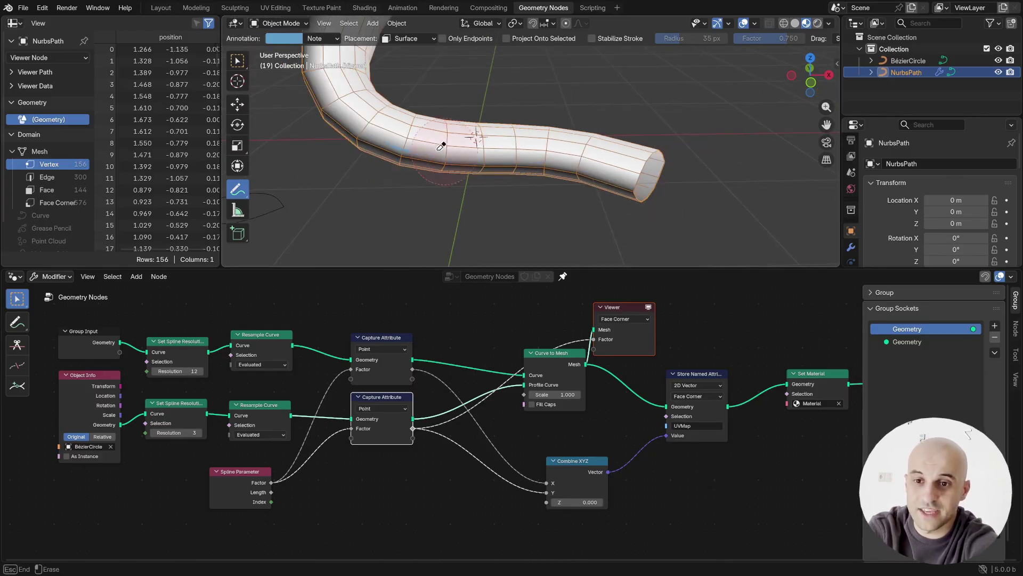
right_drag(441, 146, 443, 187)
middle_drag(495, 230, 562, 167)
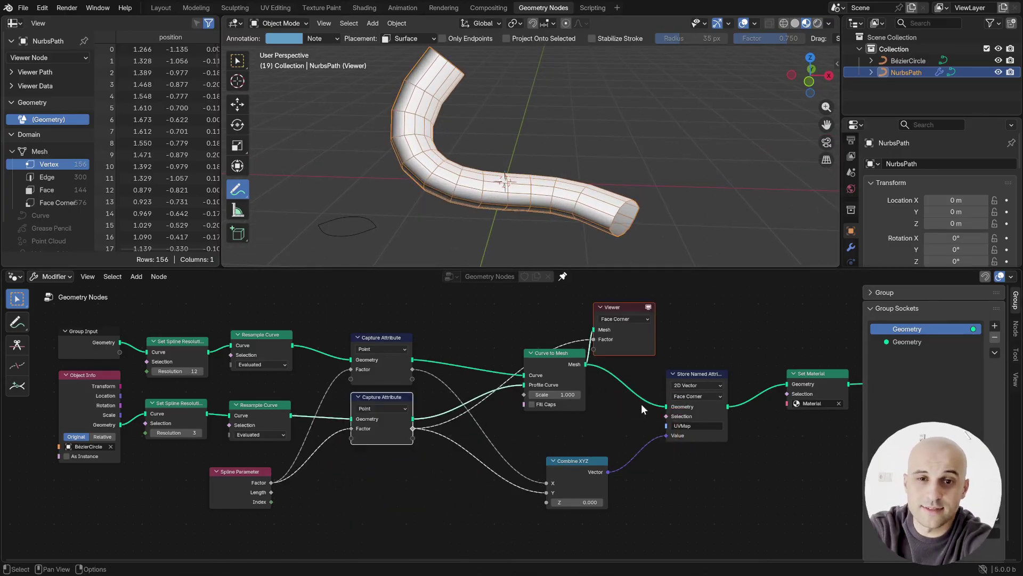
- Delete the Viewer node and shift the Combine XYZ node slightly under Curve to Mesh
drag(647, 353, 689, 493)
middle_drag(689, 493, 696, 431)
key(x)
drag(585, 403, 566, 404)
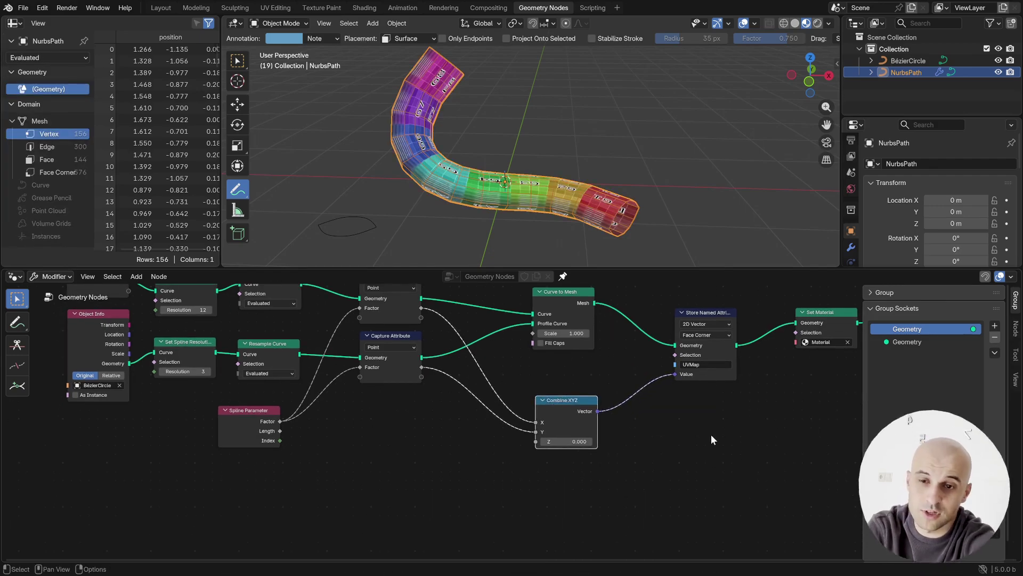
- Move Spline Parameter beneath the profile's Resample Curve node and add an Endpoint Selection node directly below it
scroll(683, 227, up, 10)
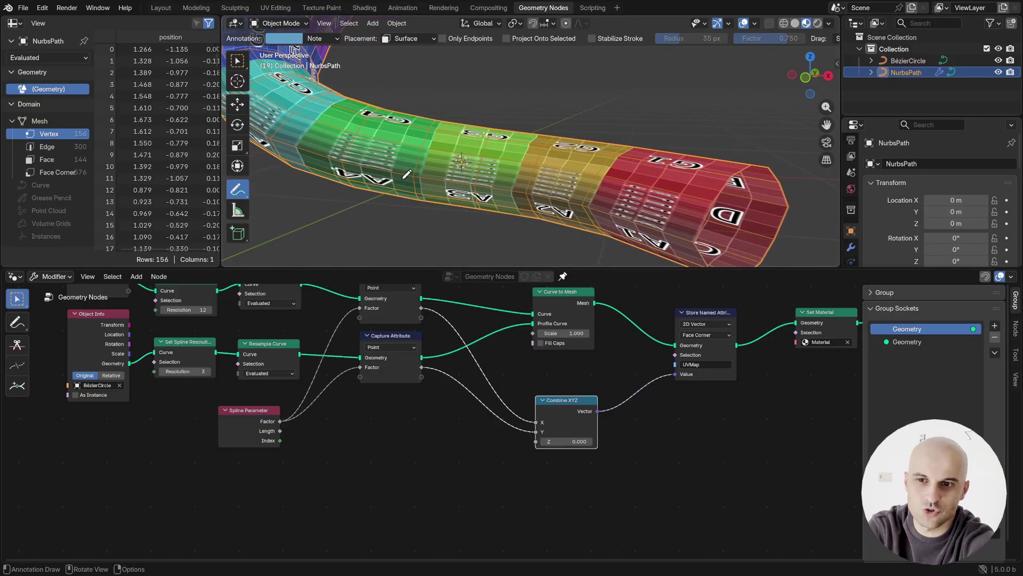
middle_drag(394, 509, 598, 525)
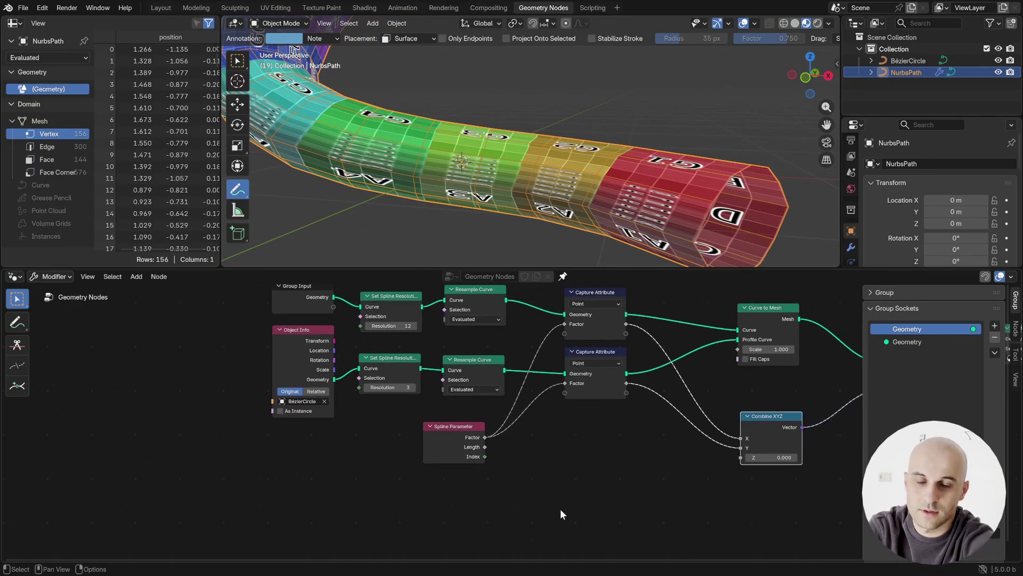
drag(458, 428, 482, 408)
key(shift+a)
text(endp)
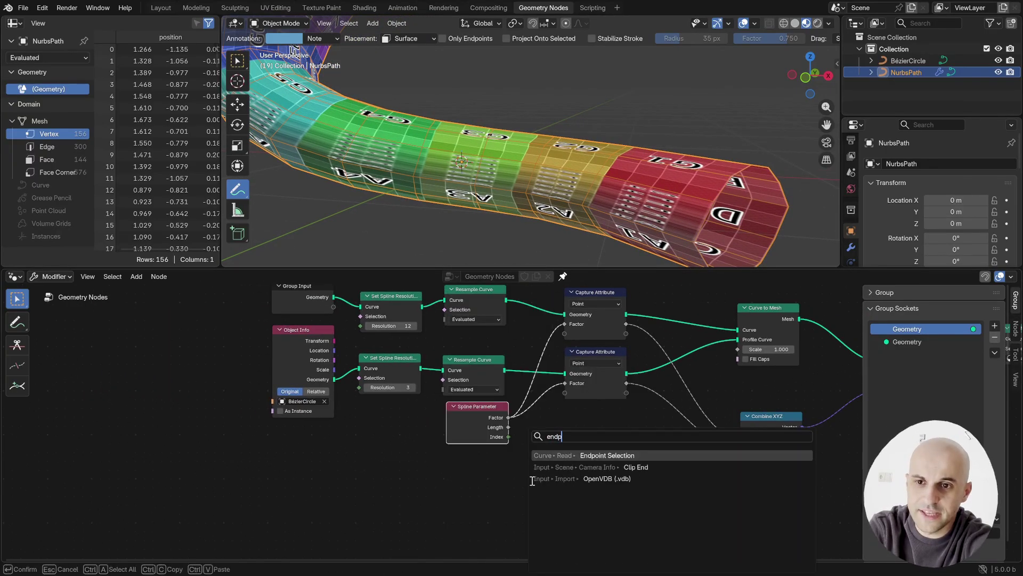
key(Return)
click(435, 445)
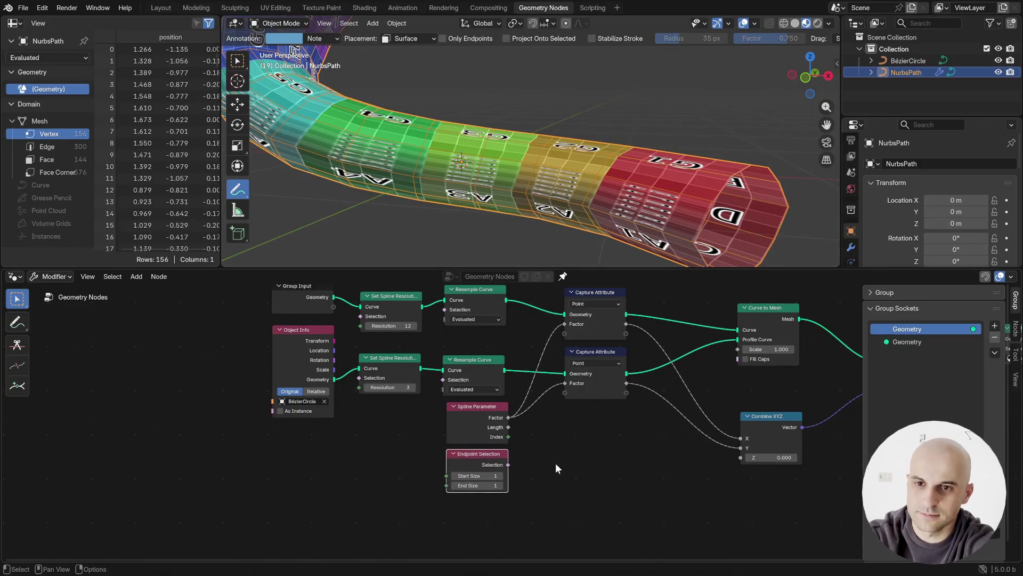
- Connect the Endpoint Selection output as a new captured item on the profile curve's Capture Attribute node
scroll(555, 463, up, 2)
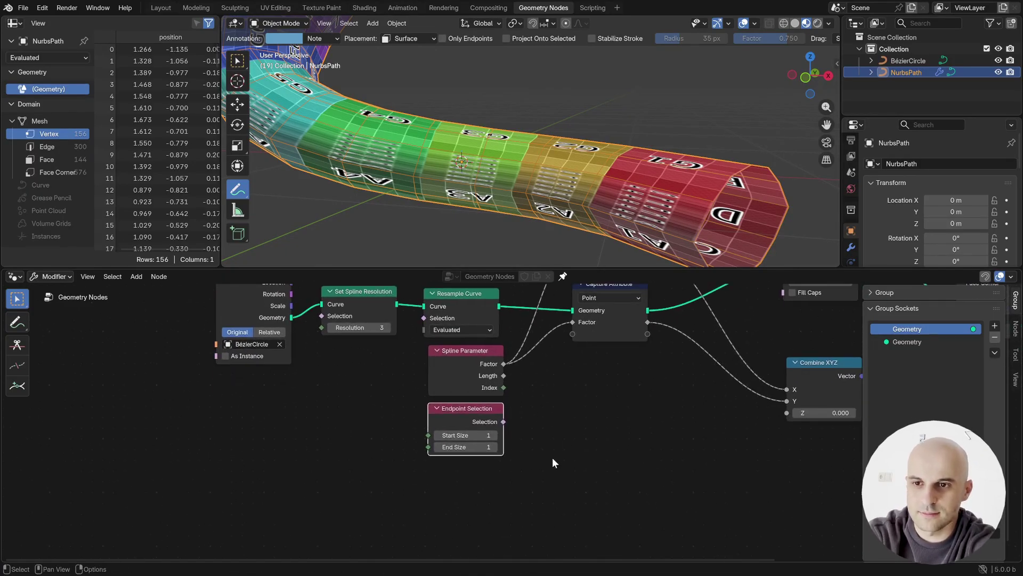
middle_drag(552, 457, 490, 482)
drag(441, 447, 510, 371)
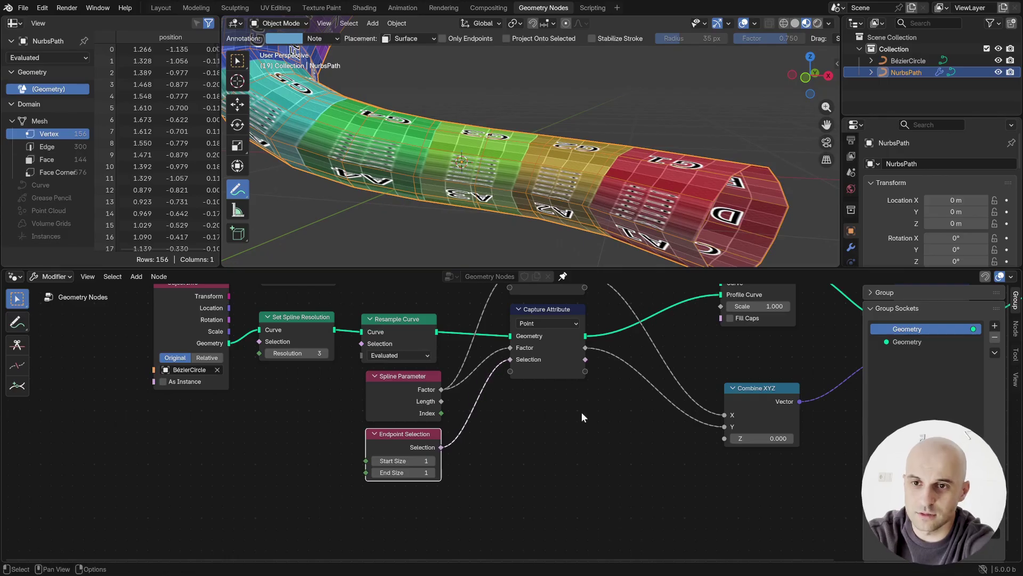
- Preview the Curve to Mesh output with the captured endpoint Selection in a Viewer node
middle_drag(613, 433, 497, 479)
ctrl+shift+click(473, 404)
ctrl+shift+click(653, 312)
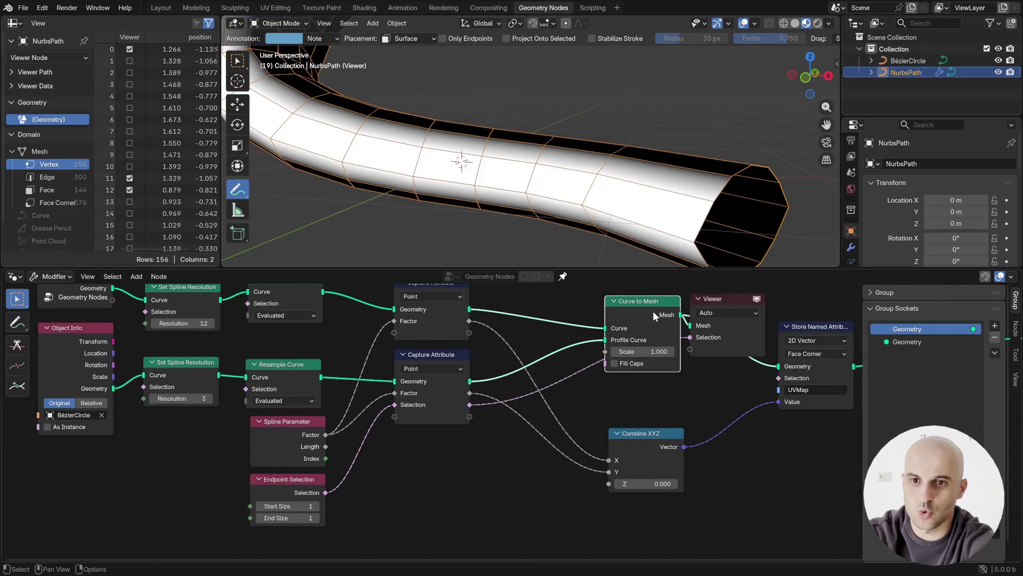
- Examine the strip of faces selected along the tube's seam and mark its open end with temporary annotation strokes
middle_drag(661, 224, 712, 188)
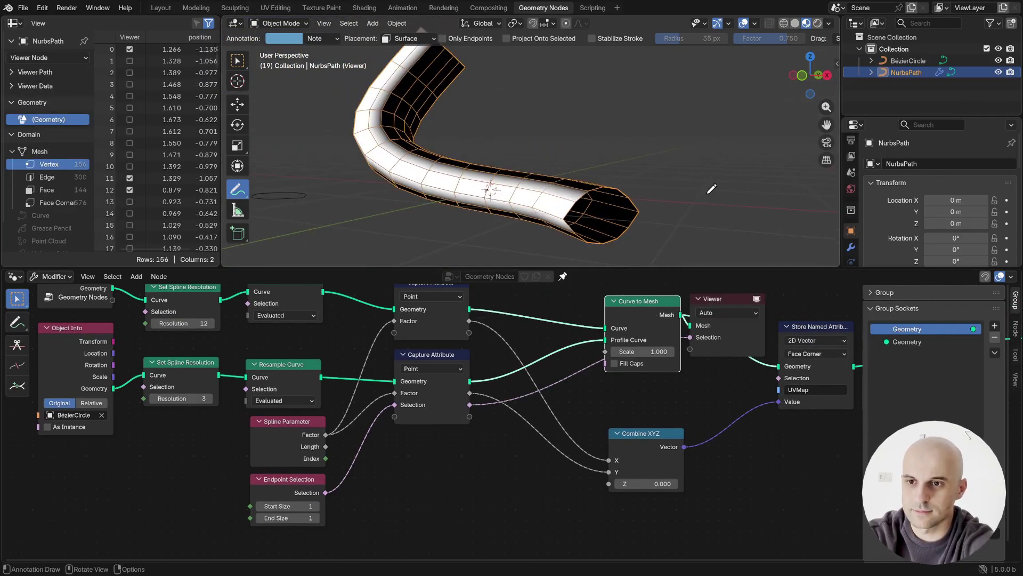
scroll(611, 203, up, 5)
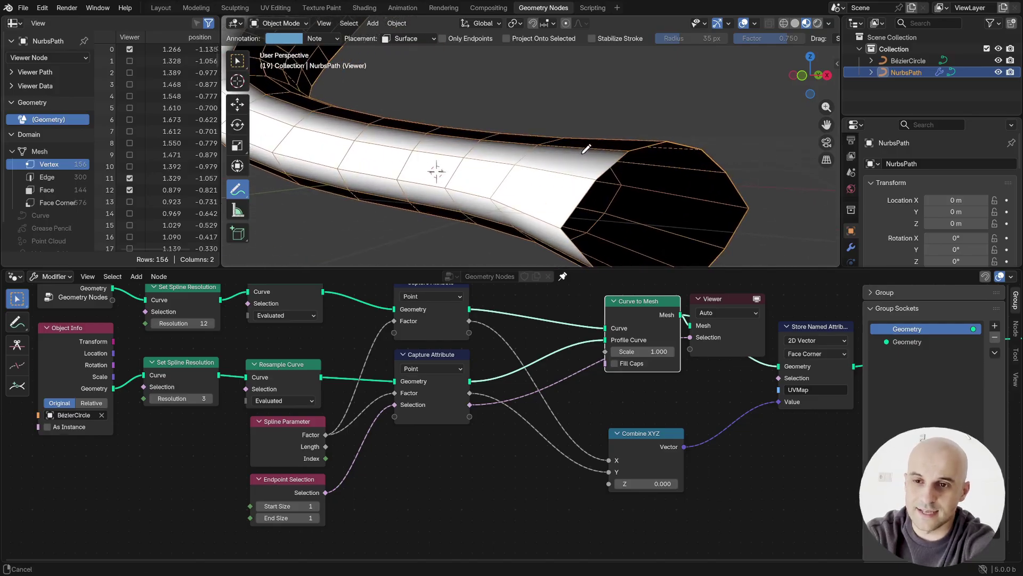
drag(568, 220, 558, 220)
key(ctrl+z)
mouse_move(606, 173)
mouse_down()
mouse_move(585, 181)
mouse_move(640, 172)
mouse_move(562, 210)
mouse_up()
- Move the Viewer below Combine XYZ and add an Evaluate on Domain node fed by the profile's captured Selection
scroll(611, 436, down, 4)
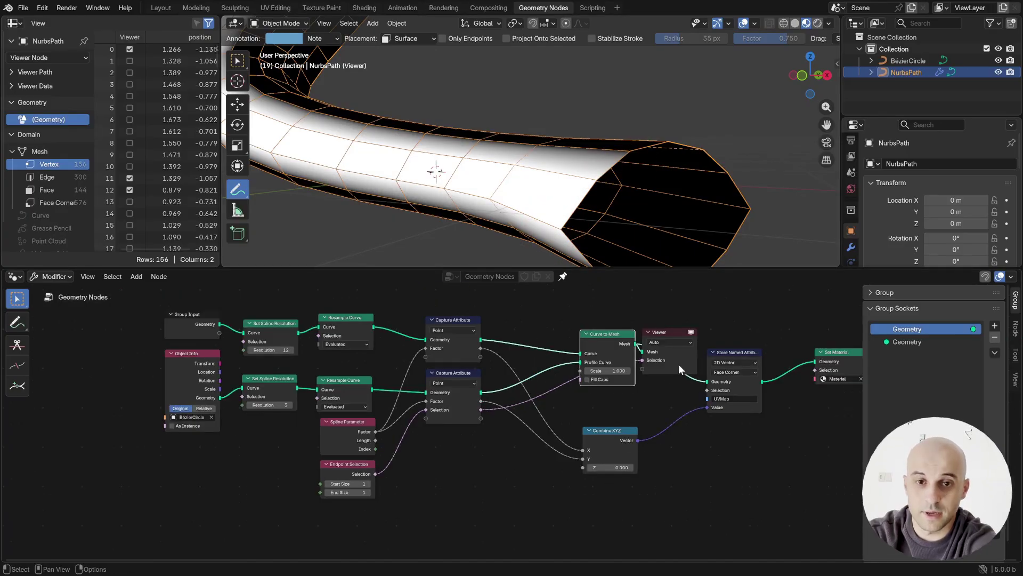
drag(679, 363, 719, 512)
key(shift+a)
text(ev)
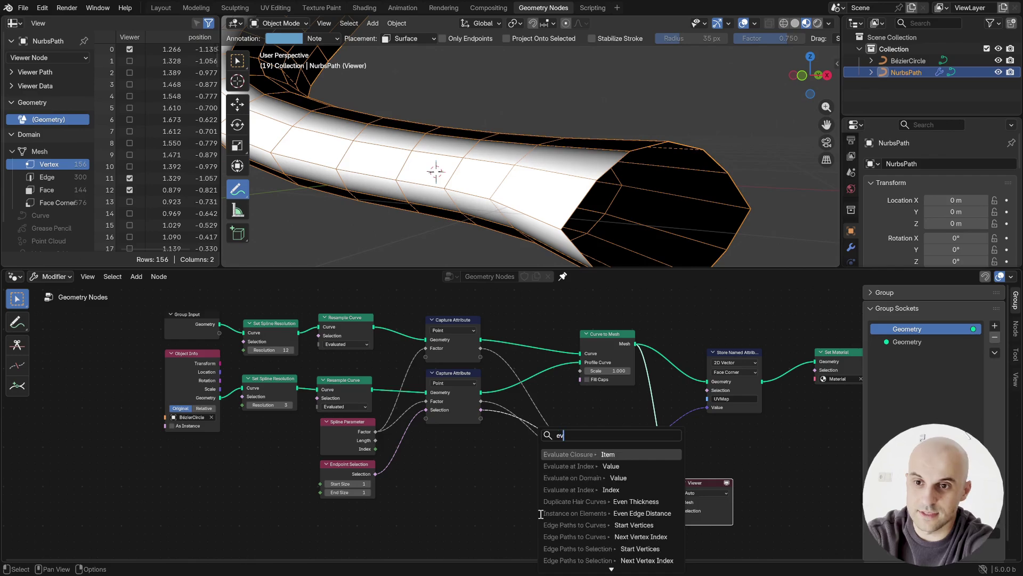
text(d)
click(567, 454)
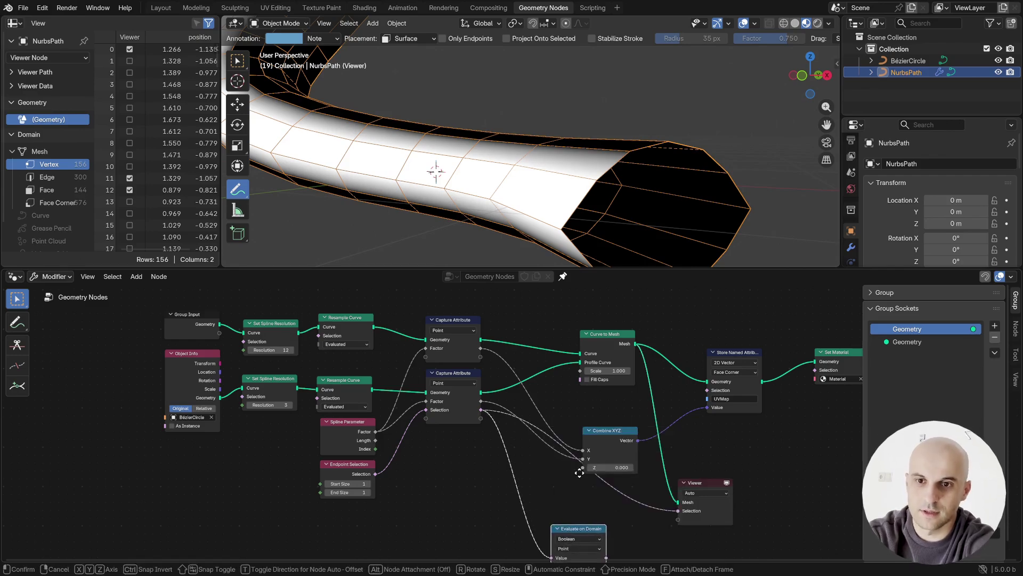
click(588, 469)
- Connect the Evaluate on Domain output to the Viewer's Selection and set its domain to Face
scroll(586, 480, up, 2)
drag(609, 526, 683, 474)
click(576, 515)
click(565, 465)
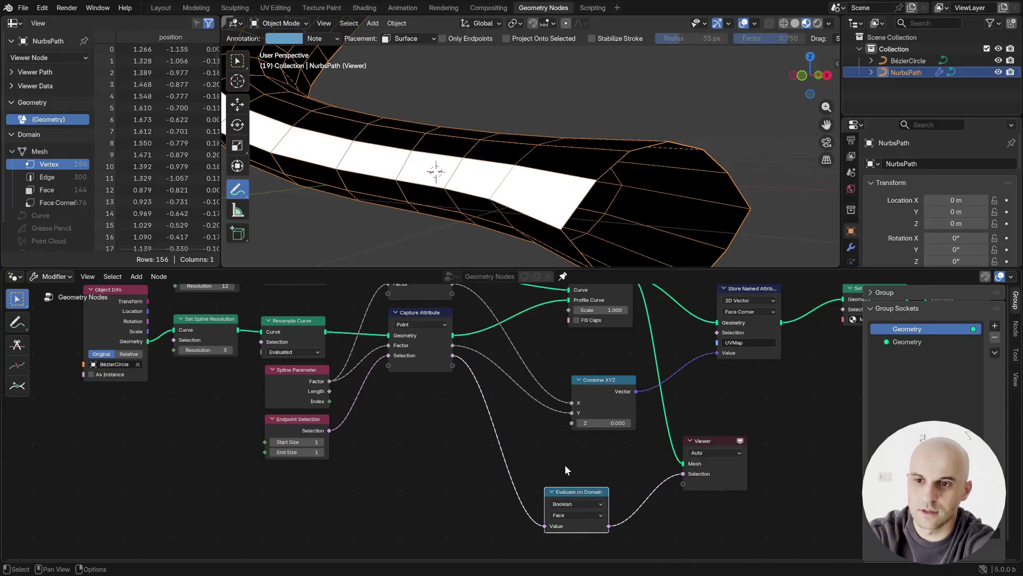
- Examine the single row of selected seam faces up close, marking its lower edge with a temporary annotation stroke
scroll(557, 198, down, 4)
mouse_move(525, 170)
shift+middle_down()
mouse_move(579, 200)
mouse_move(691, 221)
mouse_move(634, 208)
mouse_move(610, 187)
mouse_move(656, 194)
mouse_move(584, 133)
mouse_move(596, 143)
shift+middle_up()
scroll(655, 186, up, 2)
scroll(585, 133, up, 2)
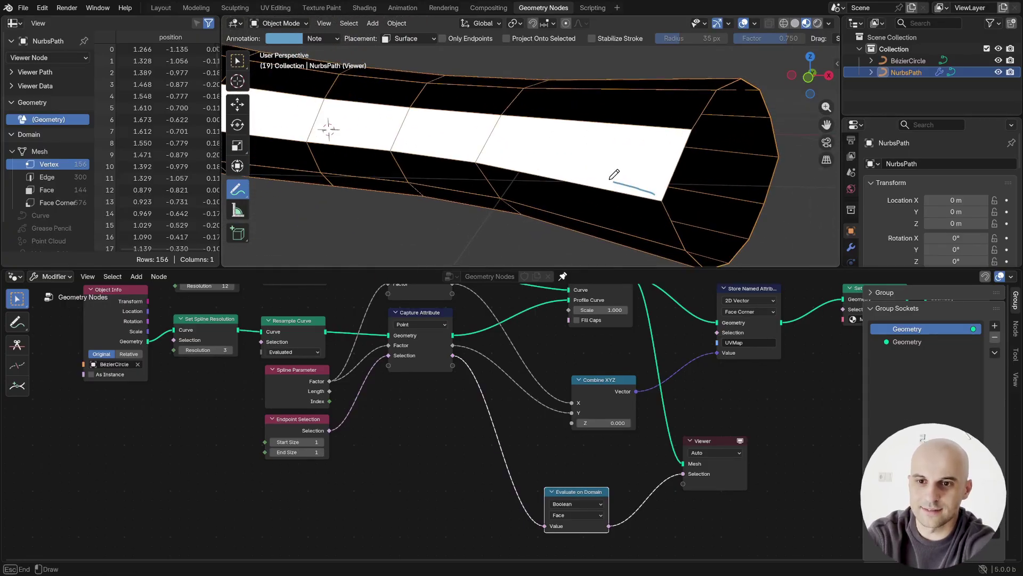
drag(360, 139, 258, 129)
scroll(636, 211, down, 1)
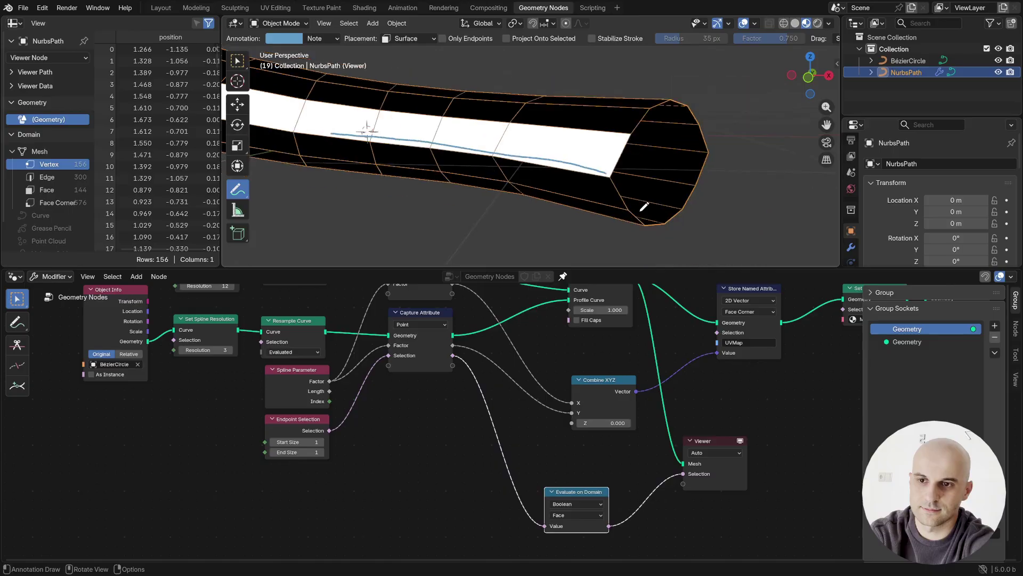
ctrl+drag(638, 211, 294, 153)
- Duplicate the Endpoint Selection node below the original and connect its output as a new captured item on the profile's Capture Attribute
middle_drag(449, 449, 687, 461)
scroll(533, 440, up, 3)
click(536, 442)
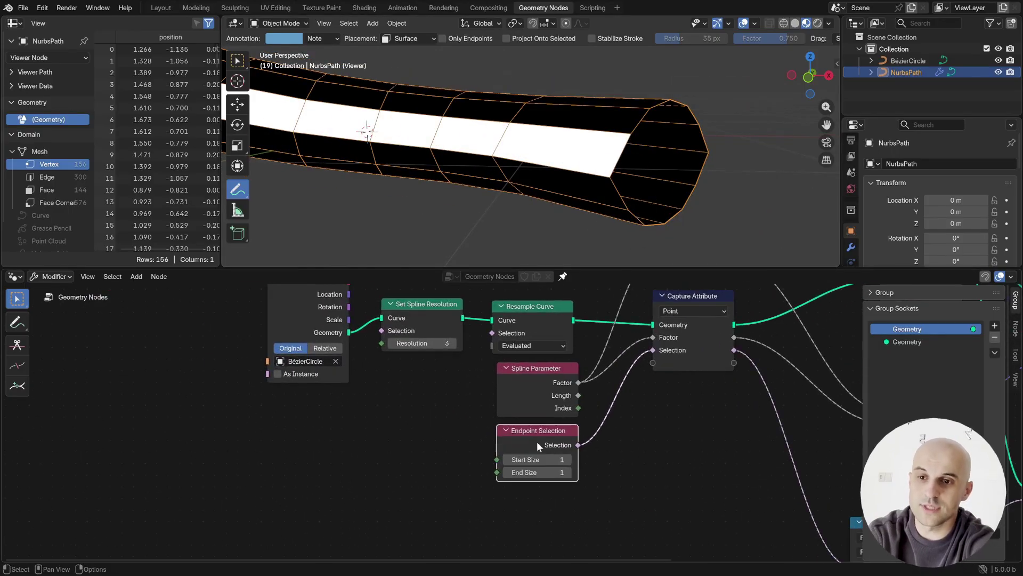
middle_drag(548, 445, 548, 401)
key(shift+d)
click(555, 469)
middle_drag(556, 472, 505, 490)
drag(524, 485, 607, 338)
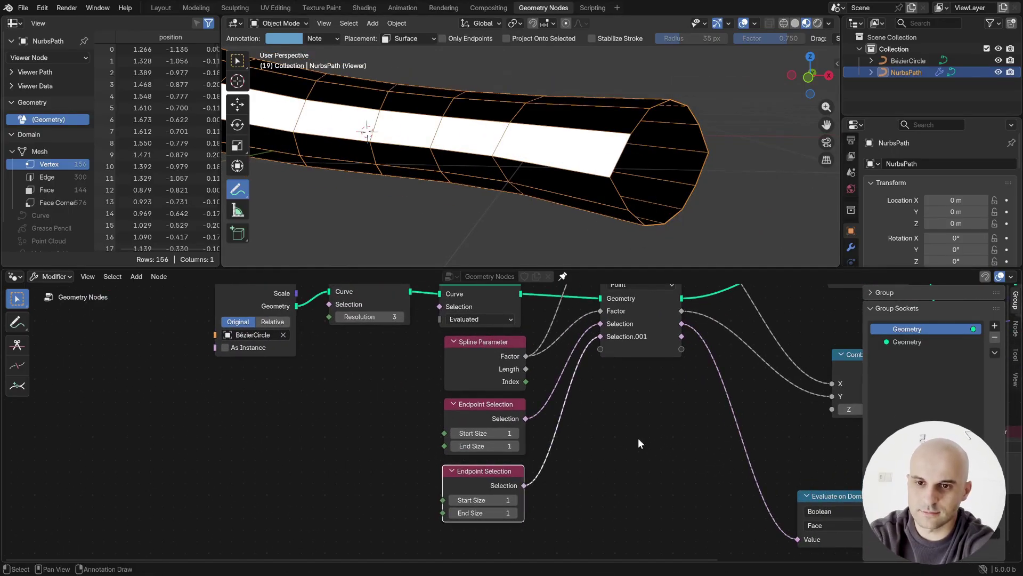
- Set the duplicated Endpoint Selection's End Size to 0 and preview the captured selections in the Viewer
click(453, 513)
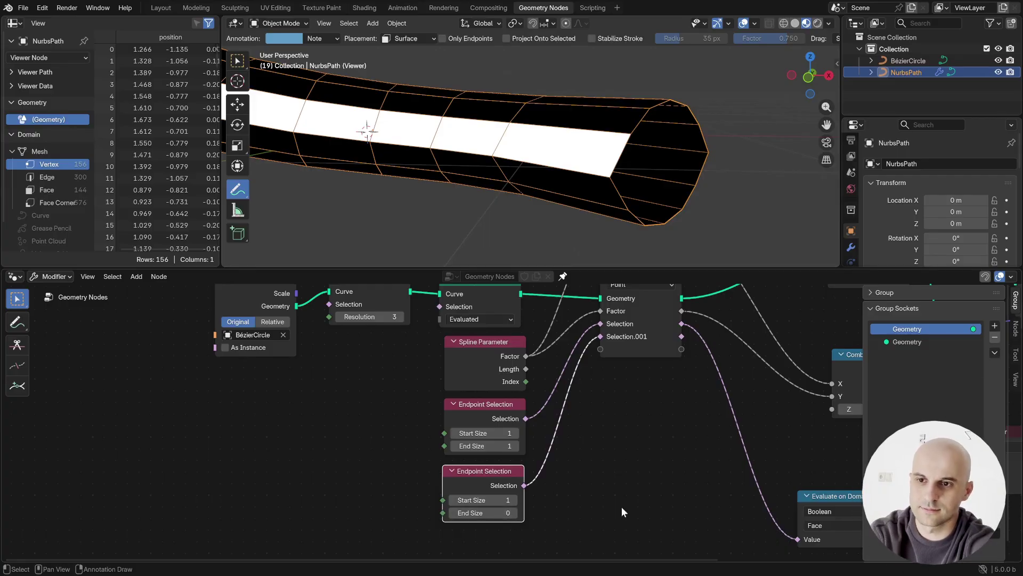
middle_drag(622, 506, 403, 514)
ctrl+shift+click(441, 365)
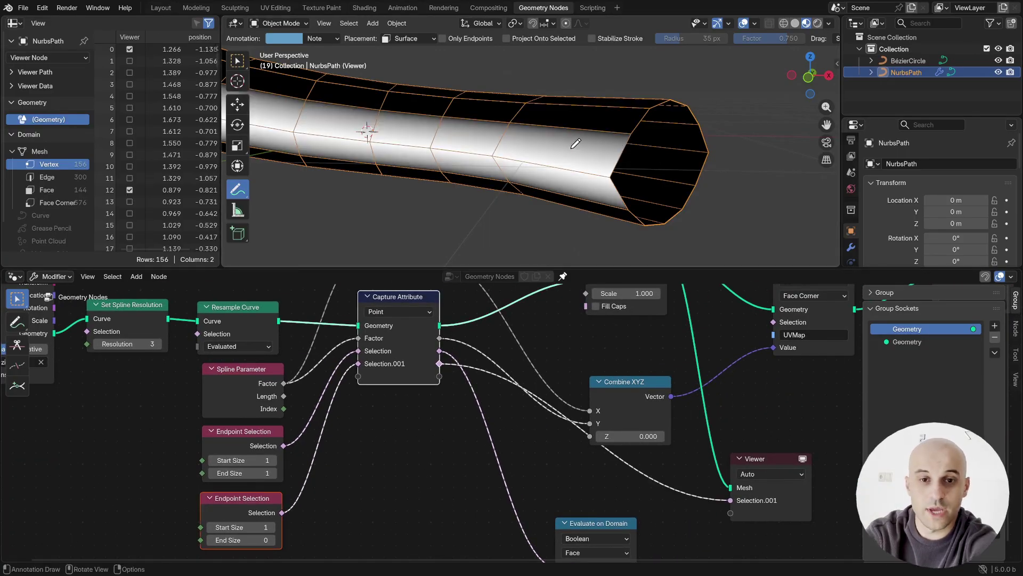
ctrl+shift+click(440, 352)
ctrl+shift+click(440, 364)
- Combine the face-domain selection with the second captured selection in a Boolean Math And node and preview its result
middle_drag(517, 453, 487, 395)
drag(547, 463, 459, 390)
drag(517, 435, 588, 457)
text(and)
key(Return)
click(556, 441)
drag(700, 442, 555, 489)
ctrl+shift+click(635, 446)
middle_drag(655, 397, 565, 420)
key(shift+a)
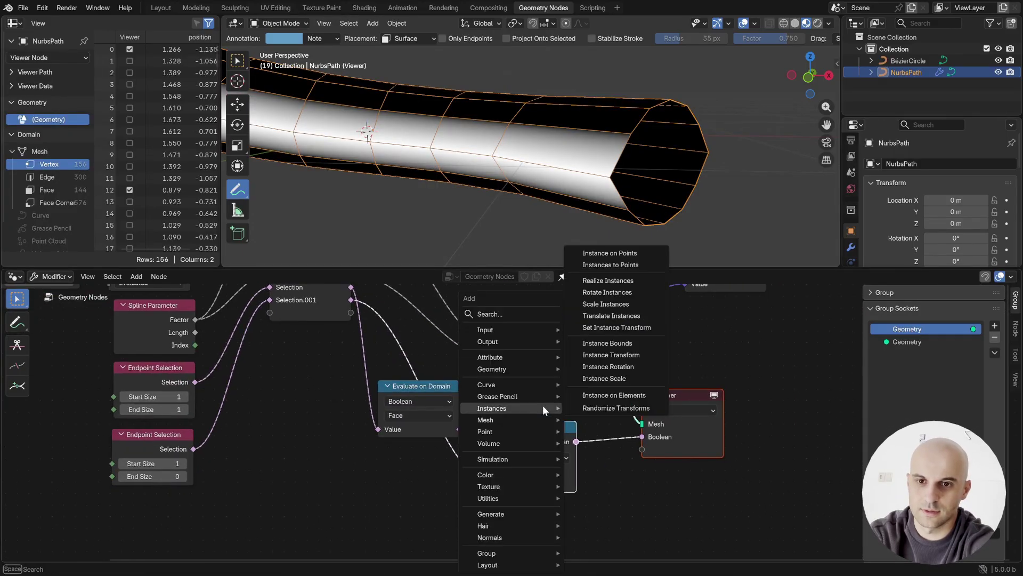
text(and)
key(Escape)
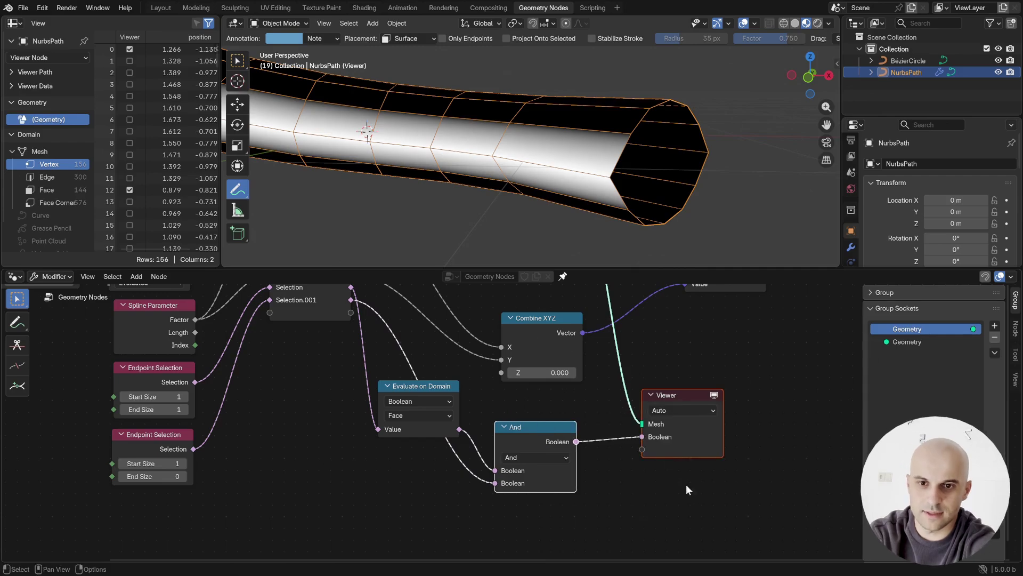
- Insert a second Evaluate on Domain node set to Face Corner between the And node and the Viewer, and inspect the seam
middle_drag(698, 464, 649, 467)
click(640, 442)
drag(641, 442, 775, 429)
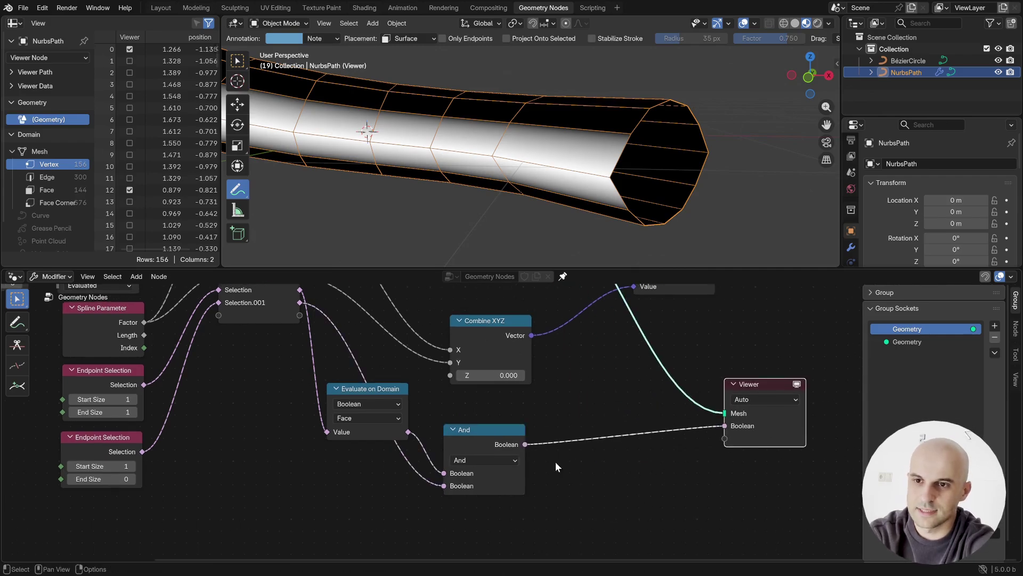
drag(525, 445, 619, 463)
text(evd)
key(Return)
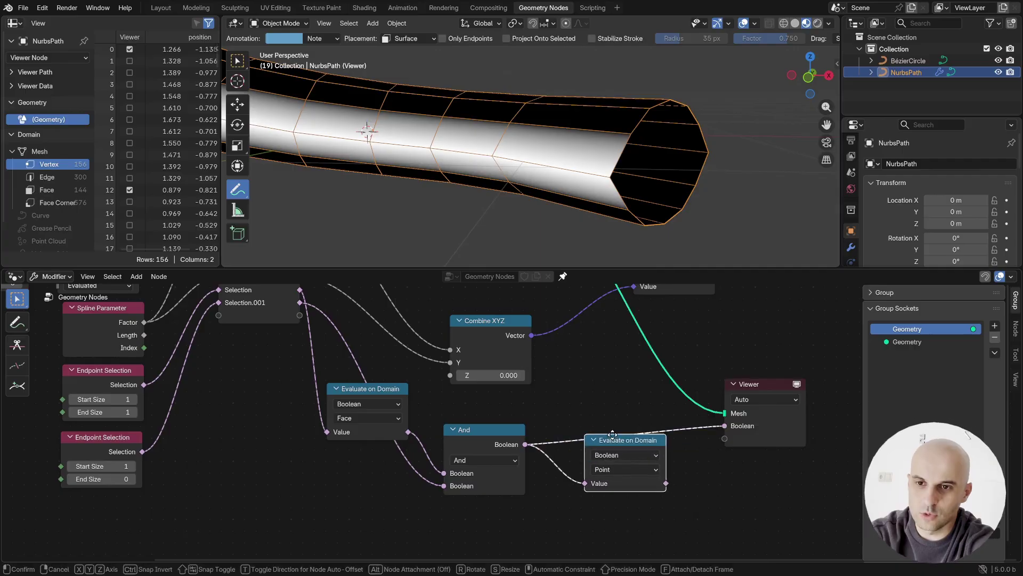
click(589, 430)
click(585, 455)
click(595, 523)
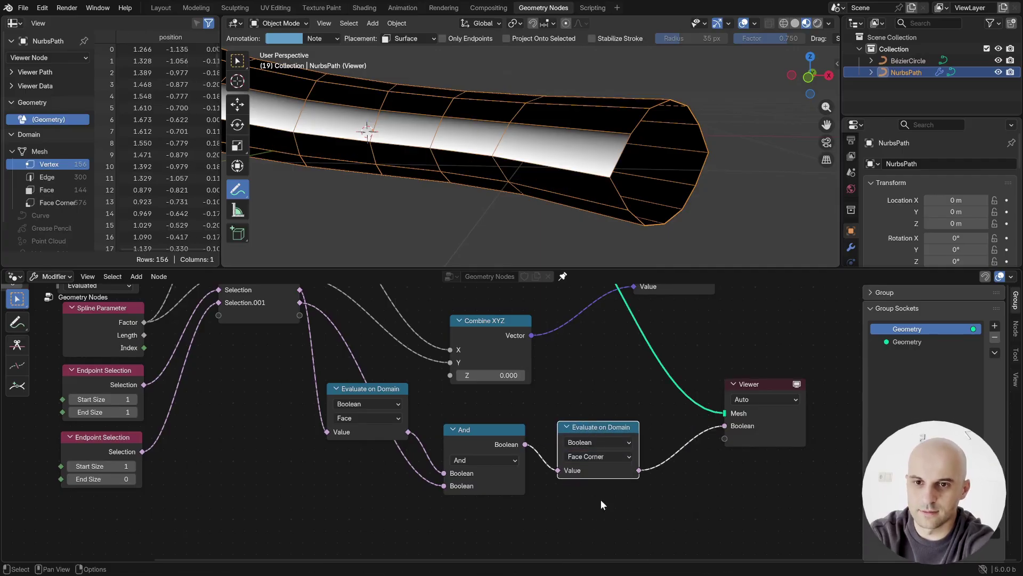
middle_drag(578, 224, 542, 127)
middle_drag(617, 182, 559, 175)
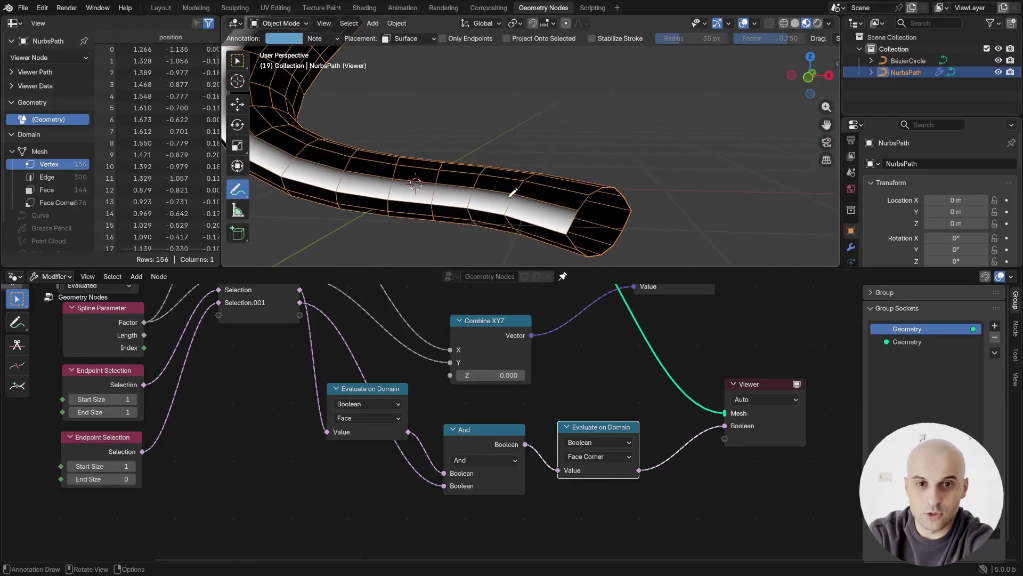
- Arrange the And node and the Face Corner evaluation node compactly beneath the first Evaluate on Domain node
middle_drag(472, 431, 536, 392)
drag(537, 393, 414, 414)
drag(661, 388, 525, 415)
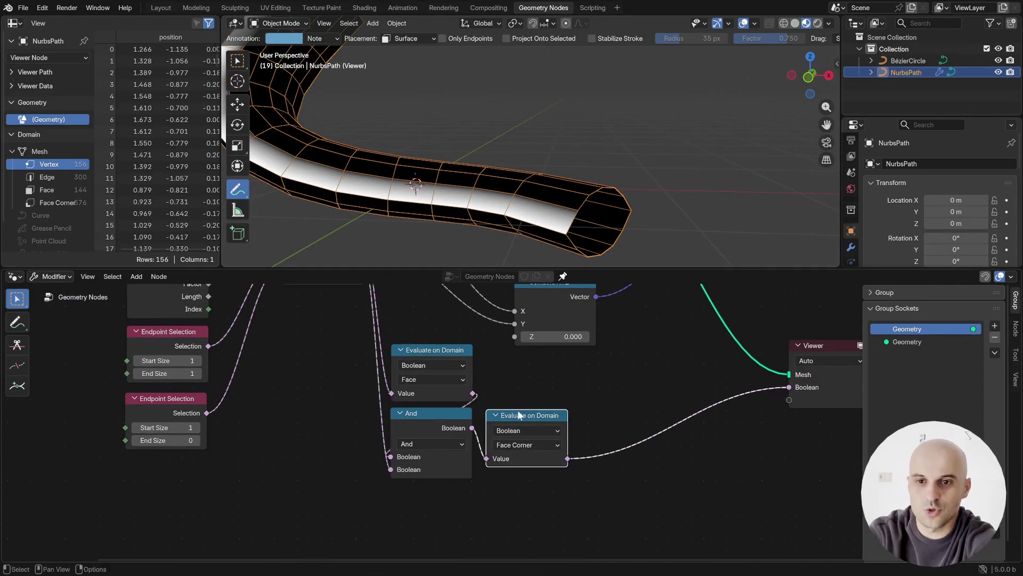
- Add a Switch node driven by the Face Corner evaluation output and set its data type to Float
drag(568, 459, 746, 435)
text(sw)
click(751, 455)
click(705, 419)
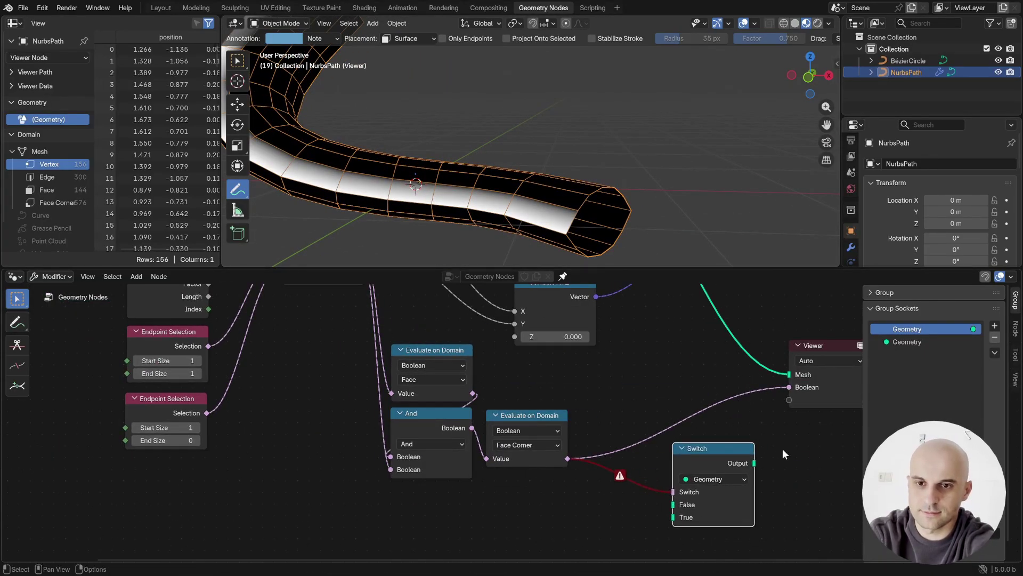
middle_drag(782, 448, 669, 418)
click(621, 451)
click(595, 245)
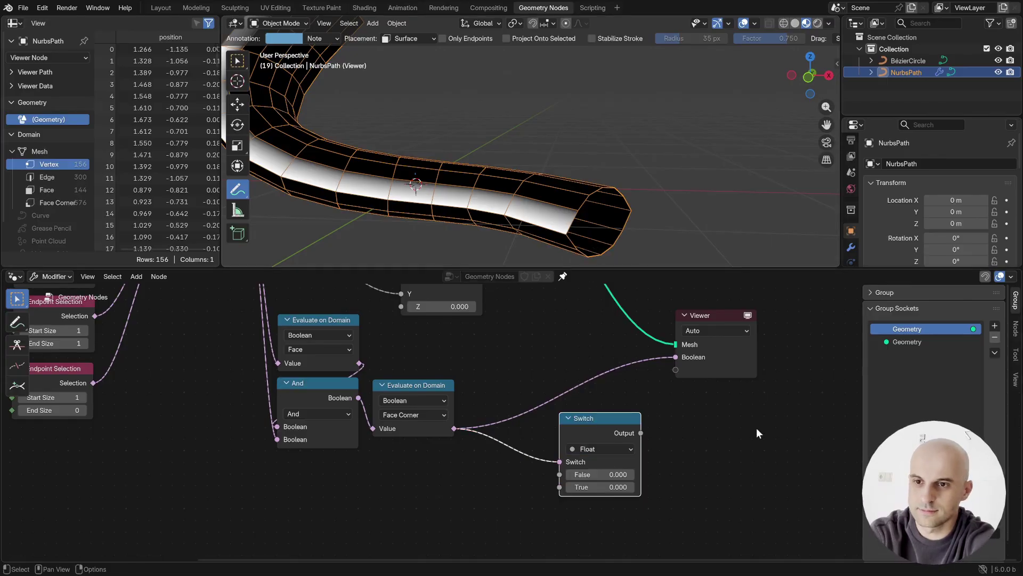
- Move the Switch node beside Combine XYZ and connect the profile's captured Factor to its False input
scroll(756, 428, down, 3)
middle_drag(756, 428, 691, 453)
scroll(691, 453, down, 3)
drag(593, 450, 564, 373)
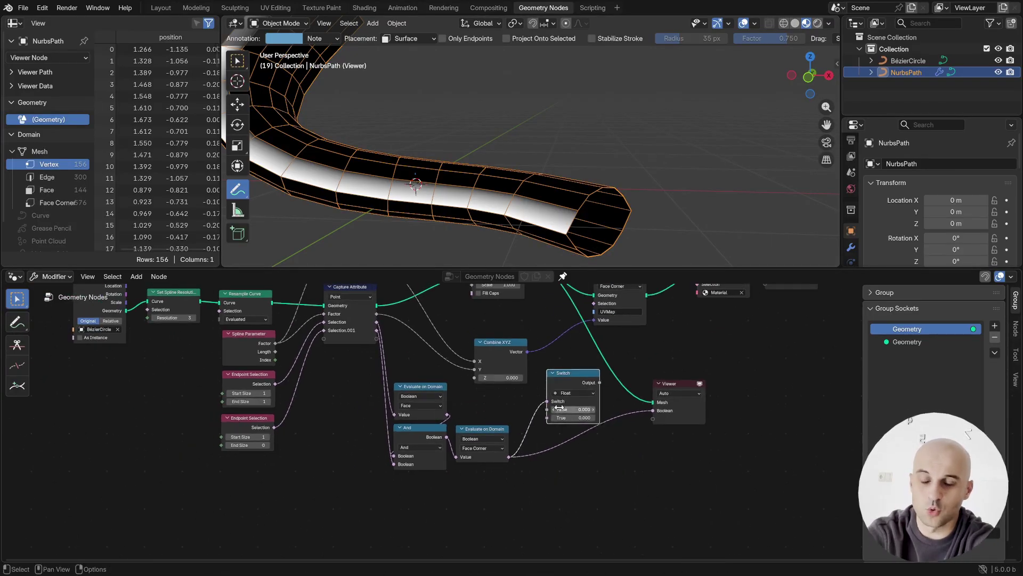
drag(377, 314, 436, 367)
drag(545, 408, 545, 409)
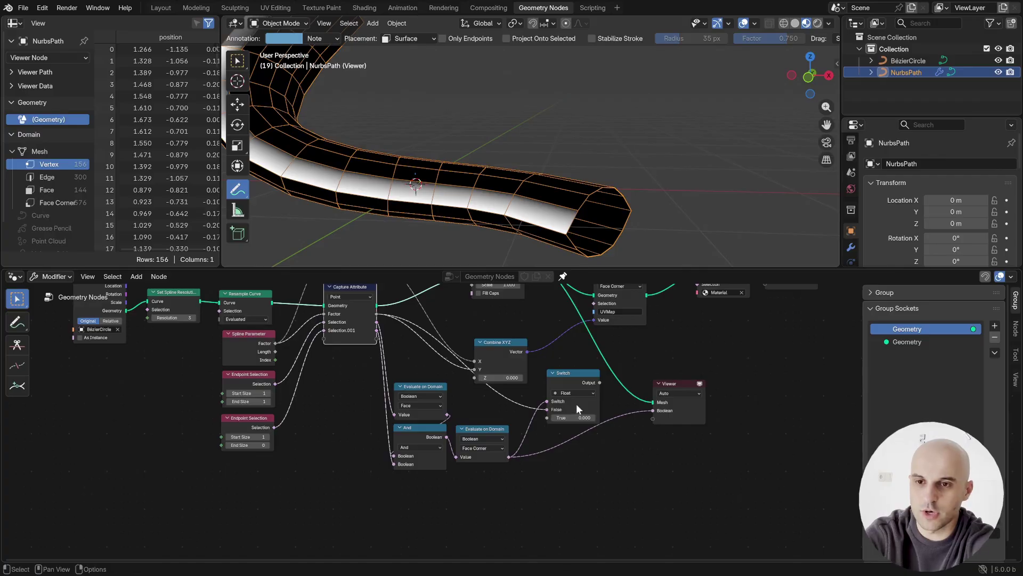
- Preview the Switch output in the Viewer and set the Switch's True value to 1
ctrl+shift+click(593, 382)
scroll(624, 411, up, 2)
scroll(624, 411, up, 2)
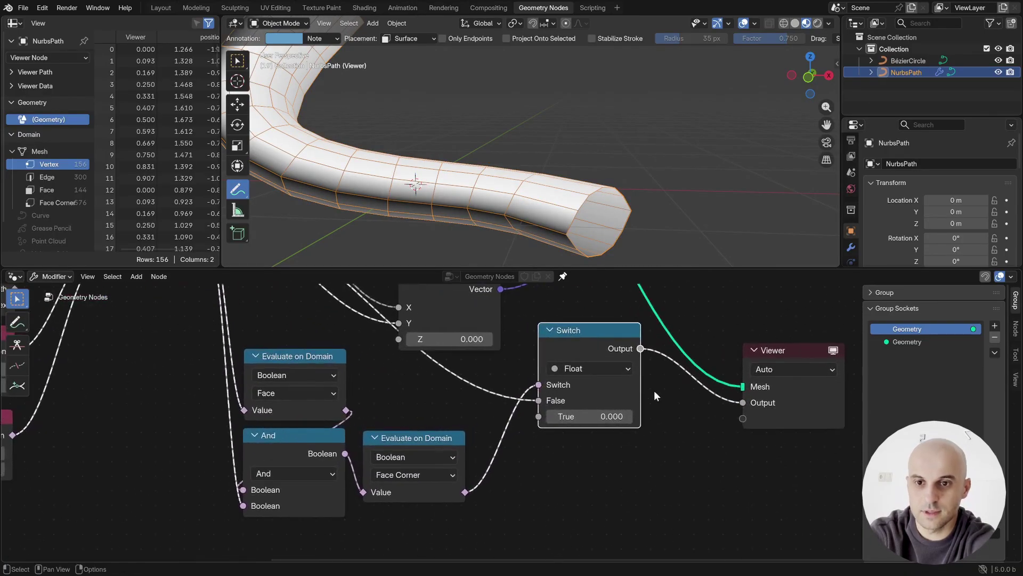
click(594, 417)
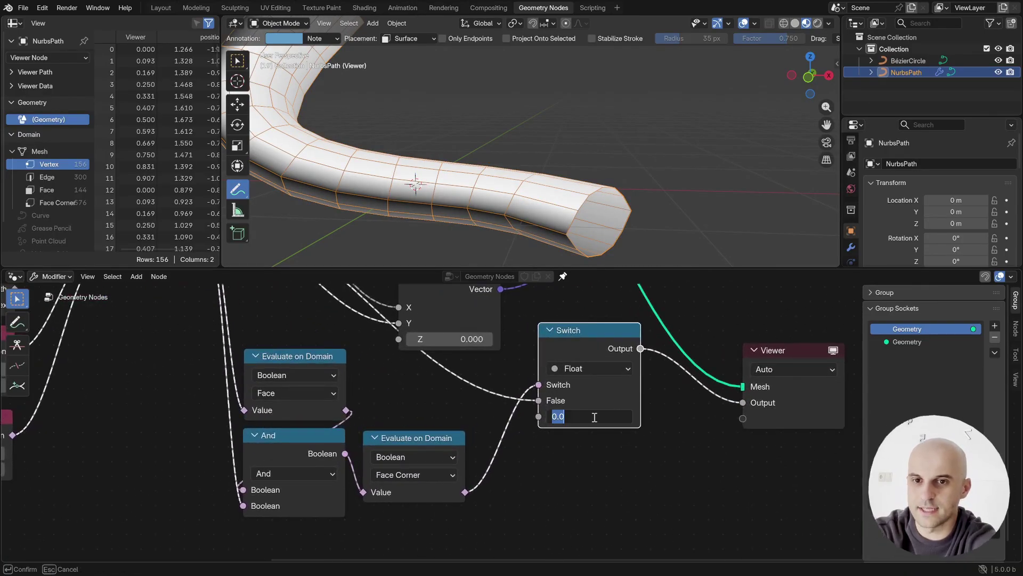
key(Return)
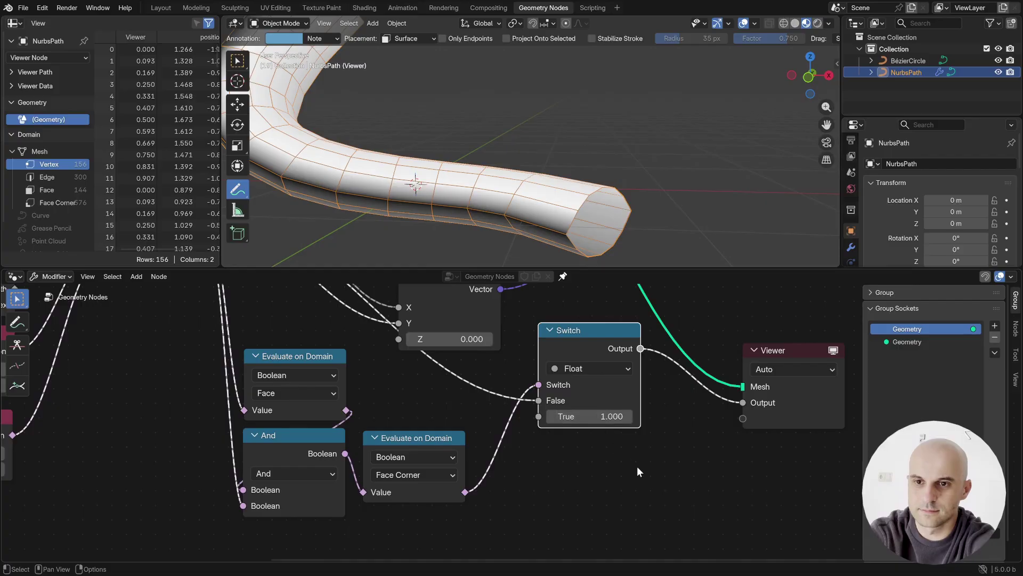
- Set the Viewer's domain to Face Corner and inspect the gradient along the tube's seam from several angles
ctrl+scroll(653, 462, right, 2)
click(720, 373)
click(725, 472)
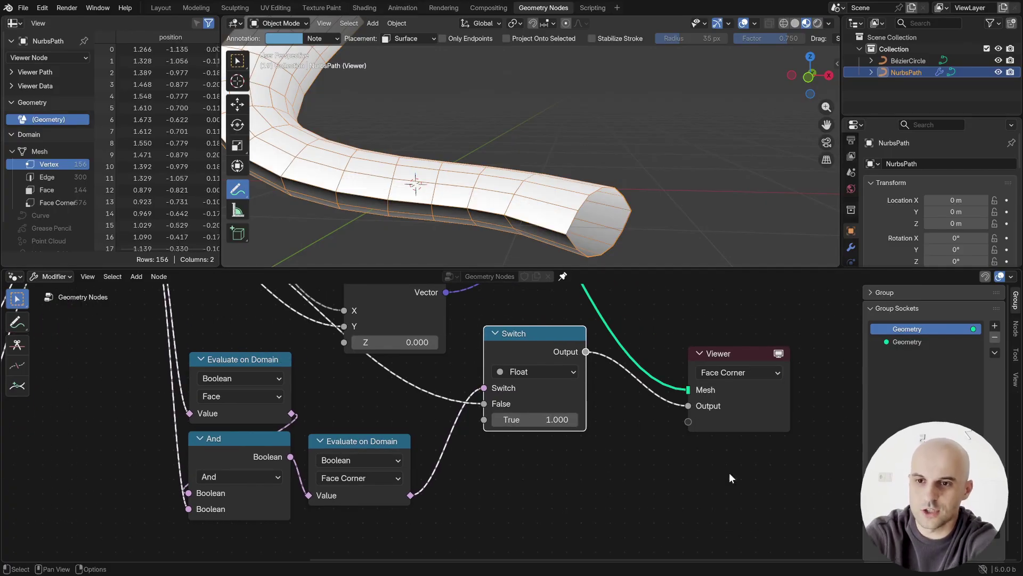
middle_drag(575, 181, 614, 153)
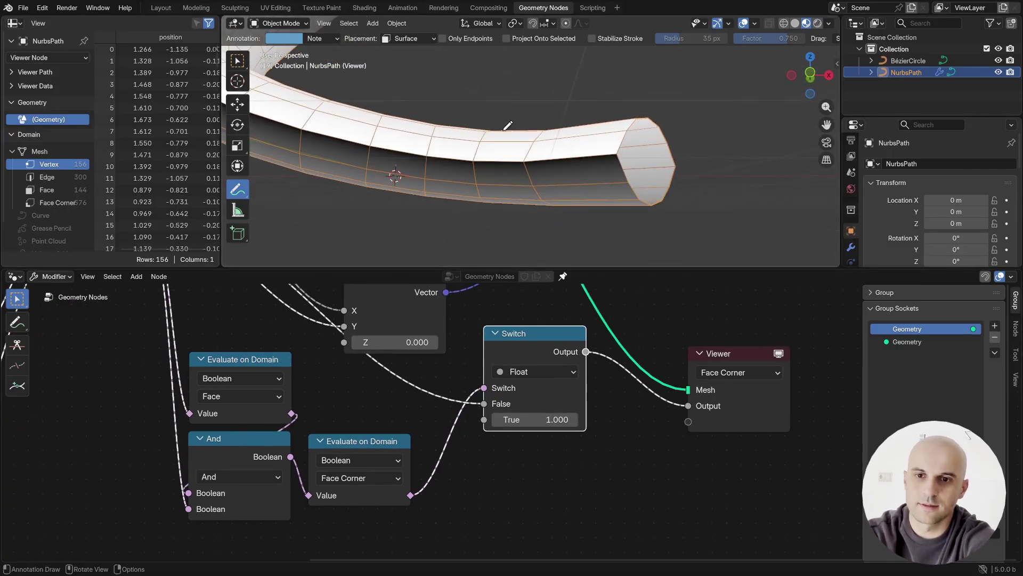
ctrl+middle_drag(569, 112, 578, 176)
middle_drag(578, 176, 568, 195)
ctrl+middle_drag(568, 194, 566, 145)
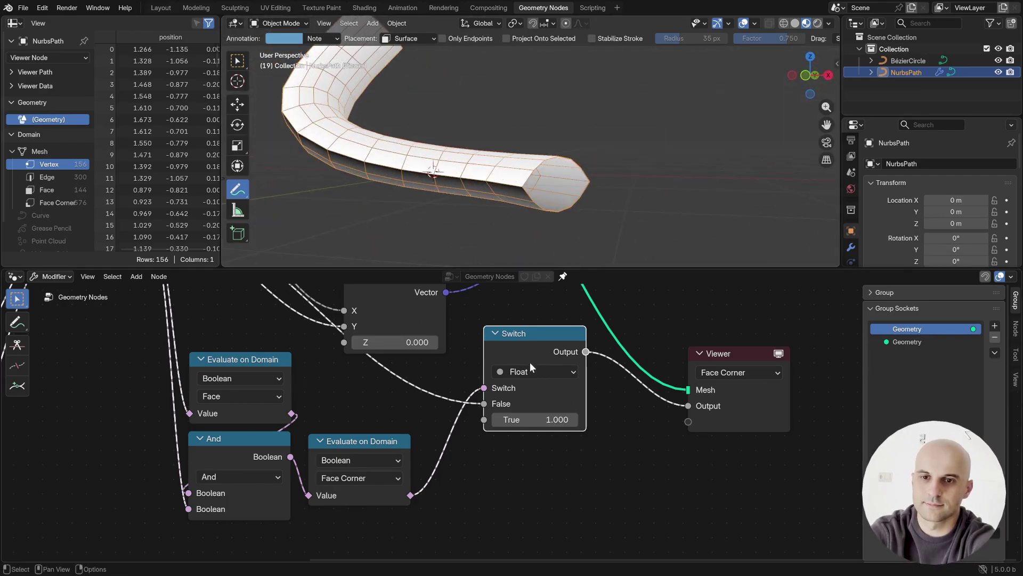
- Compare the profile's captured Factor with the Switch output as the value shown by the Viewer
scroll(532, 364, down, 3)
drag(537, 363, 538, 375)
click(538, 375)
scroll(539, 376, down, 1)
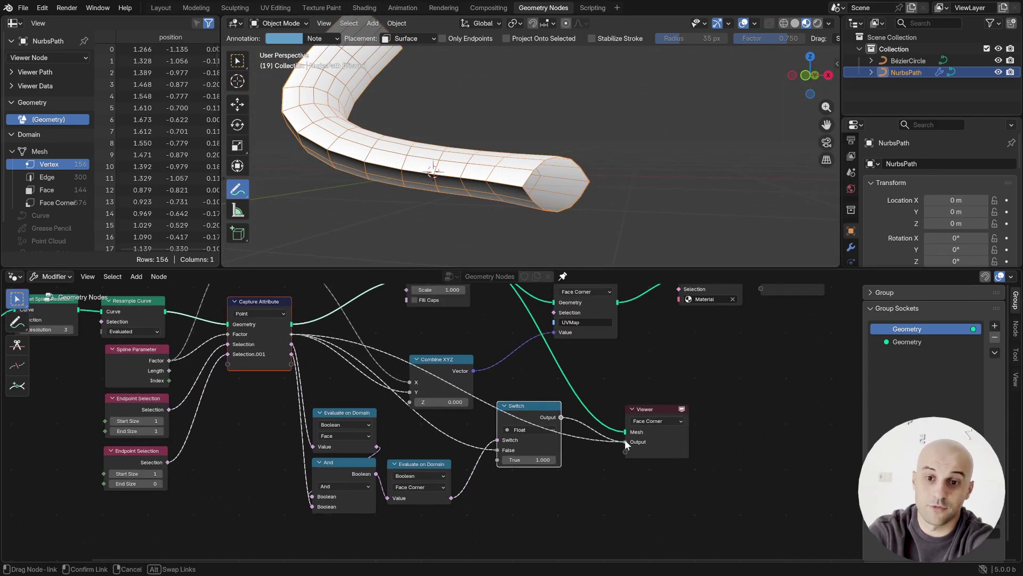
drag(560, 417, 625, 441)
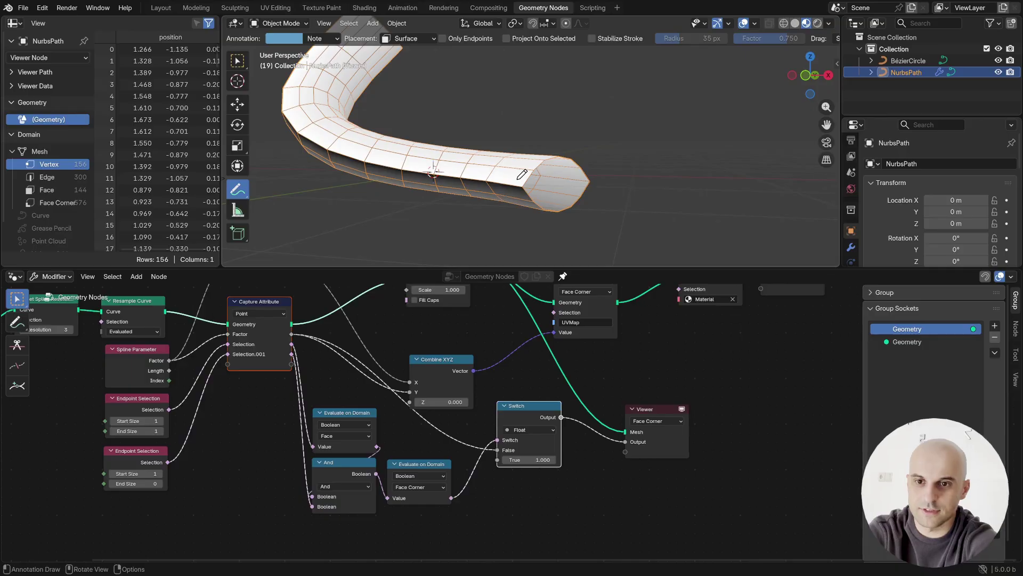
- Lower the Switch node and the profile's Capture Attribute node to tidy the connections around Combine XYZ
drag(540, 405, 545, 435)
click(513, 401)
drag(272, 336, 253, 329)
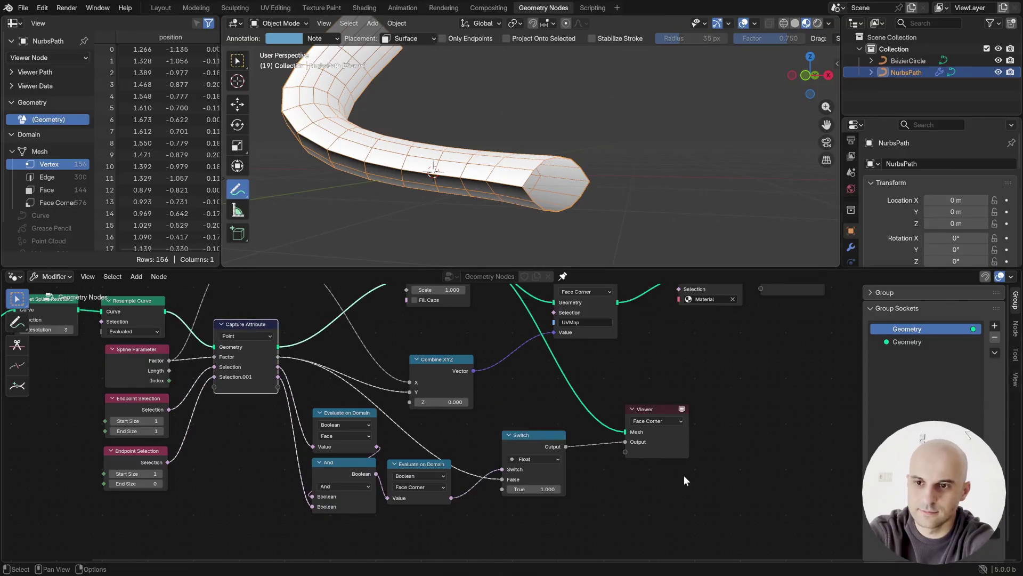
- Feed the Switch output into Combine XYZ's Y input and view the textured tube without the Viewer node
ctrl+shift+click(465, 380)
middle_drag(495, 385, 555, 393)
drag(625, 455, 469, 402)
middle_drag(502, 197, 631, 265)
key(ctrl+space)
key(ctrl+space)
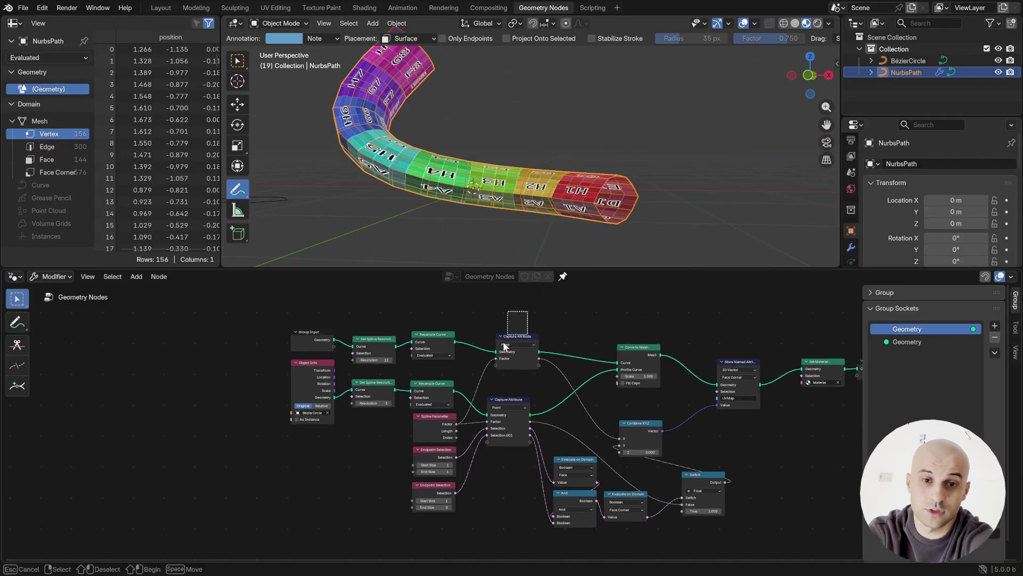
- Shift Curve to Mesh, Combine XYZ and the nodes following them farther right to open space in the node tree
drag(505, 345, 500, 362)
middle_drag(583, 442, 577, 417)
scroll(577, 417, down, 3)
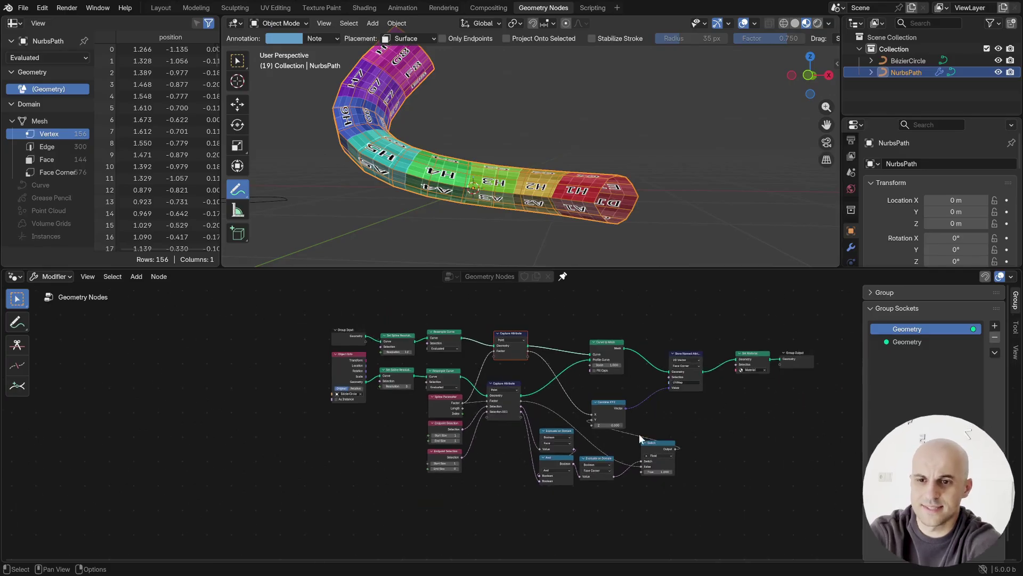
drag(816, 426, 595, 321)
key(g)
click(701, 319)
- Move the profile's Capture Attribute, its input nodes and the seam-correction nodes down and combine them into a node group
drag(650, 510, 447, 411)
key(g)
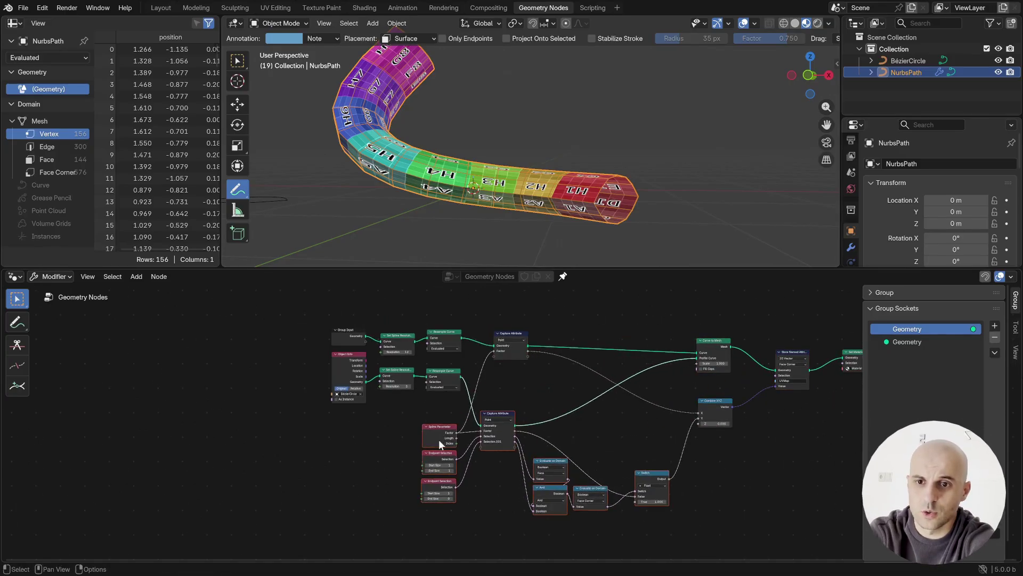
click(440, 441)
scroll(536, 345, up, 4)
middle_drag(521, 331, 481, 347)
key(ctrl+g)
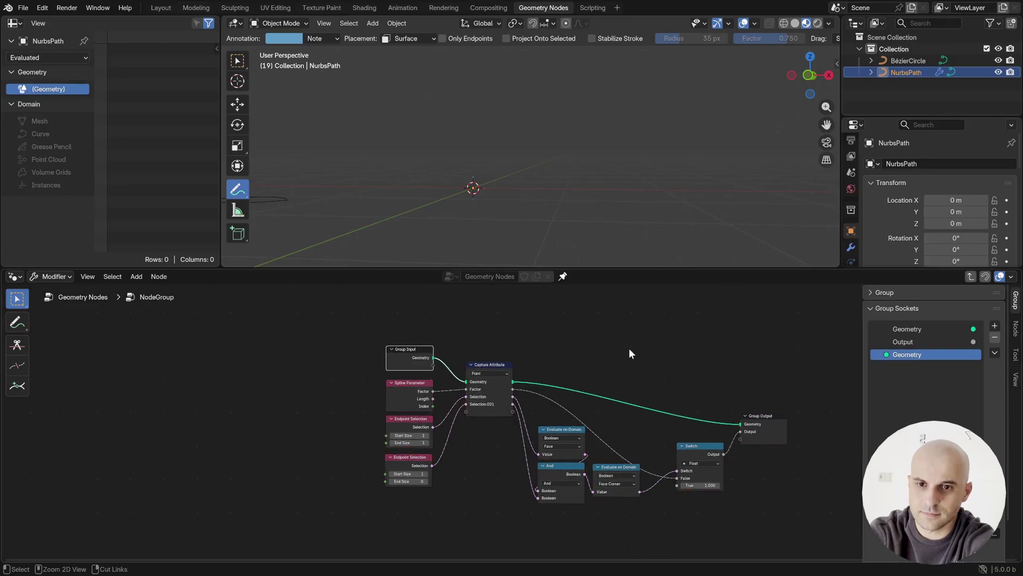
- Leave the node group, reposition its node, and rename the group as Gradient for UV
key(Tab)
drag(556, 405, 580, 399)
double_click(533, 428)
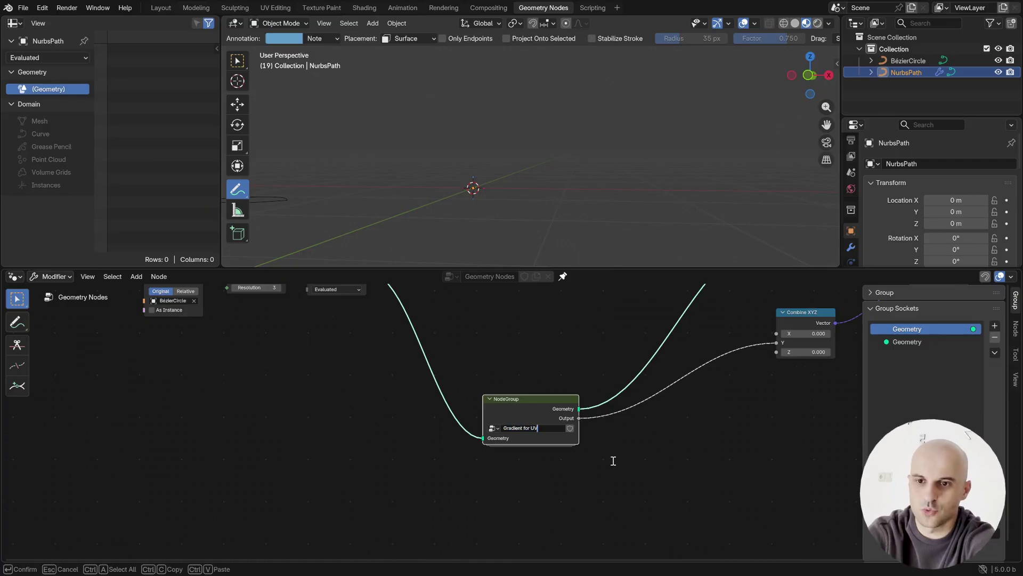
key(Return)
key(Home)
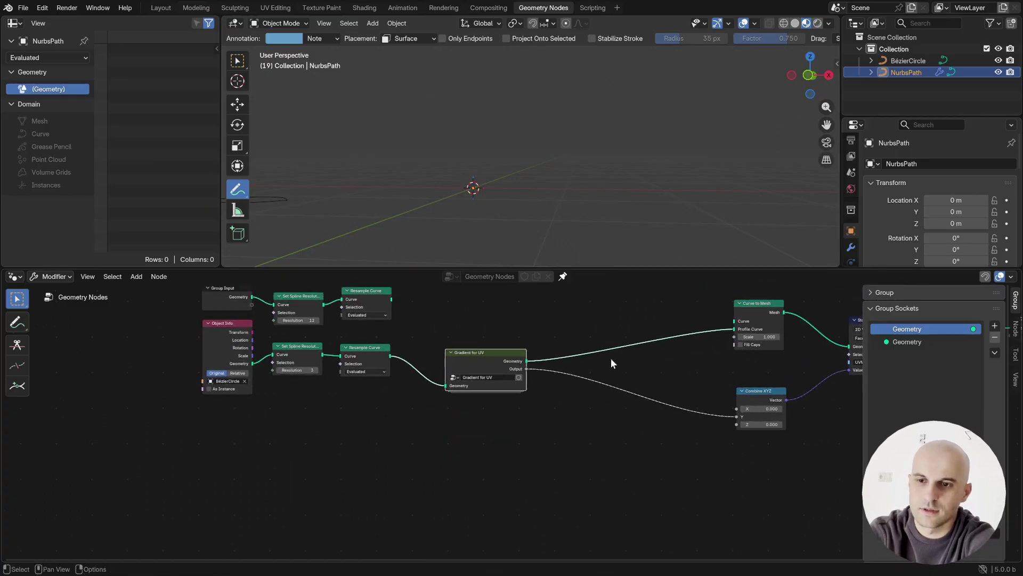
- Duplicate the Gradient for UV group, place the copy above the original, and feed the main path's Resample Curve into it
middle_drag(612, 359, 470, 406)
ctrl+shift+click(613, 350)
middle_drag(613, 351, 651, 375)
click(379, 425)
key(shift+d)
click(376, 361)
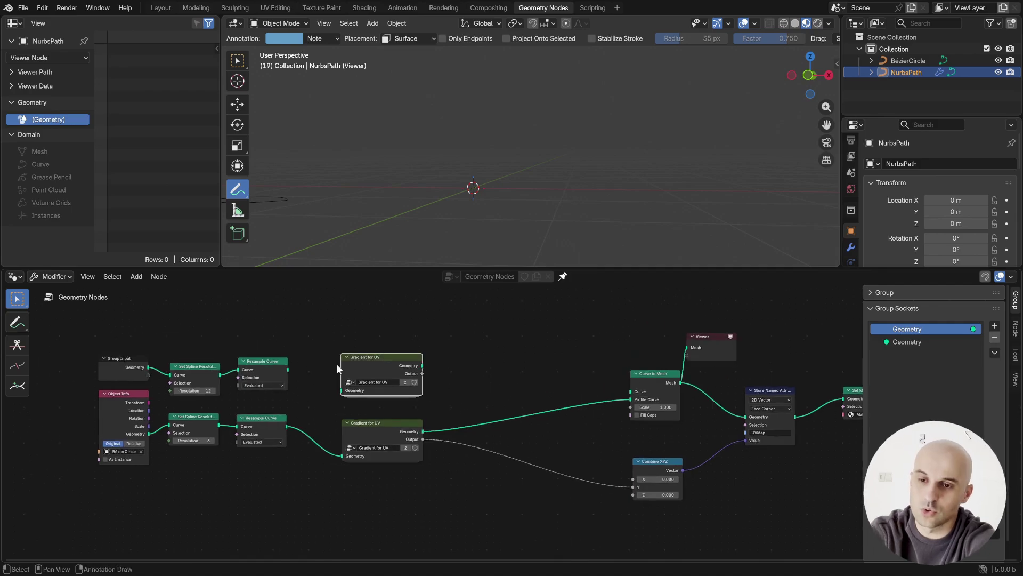
drag(288, 369, 341, 390)
- Connect the duplicate group to Curve to Mesh's Curve input and Combine XYZ's X input, then remove the Viewer and tidy both nodes
drag(422, 366, 633, 480)
middle_drag(642, 429, 532, 427)
ctrl+shift+click(549, 461)
drag(546, 375, 532, 370)
click(603, 342)
key(x)
drag(557, 462, 537, 437)
- Add a circle curve to the path object in Edit Mode and move it beside the existing tube
middle_drag(556, 243, 571, 188)
key(Tab)
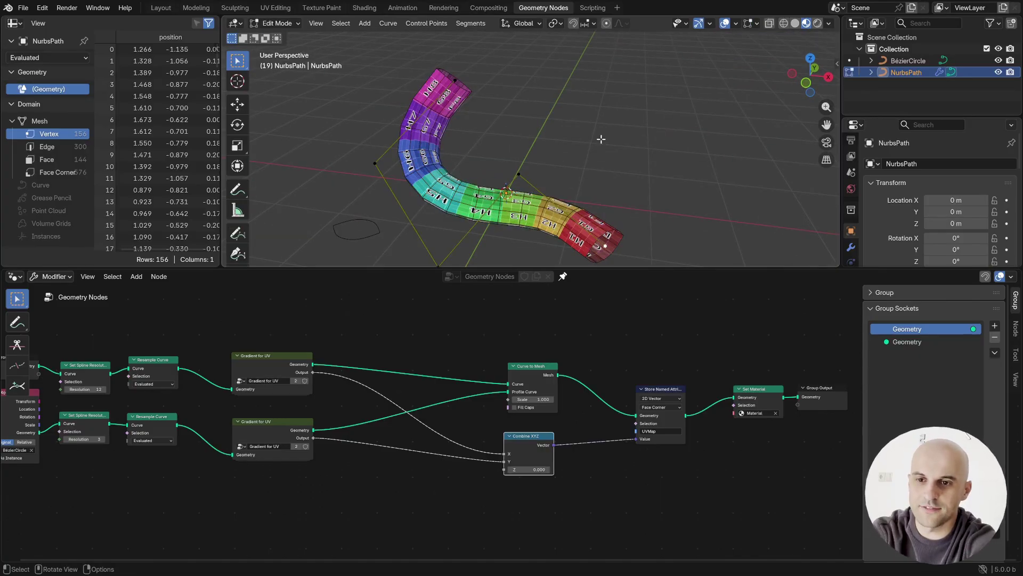
key(shift+a)
click(613, 155)
key(g)
click(723, 167)
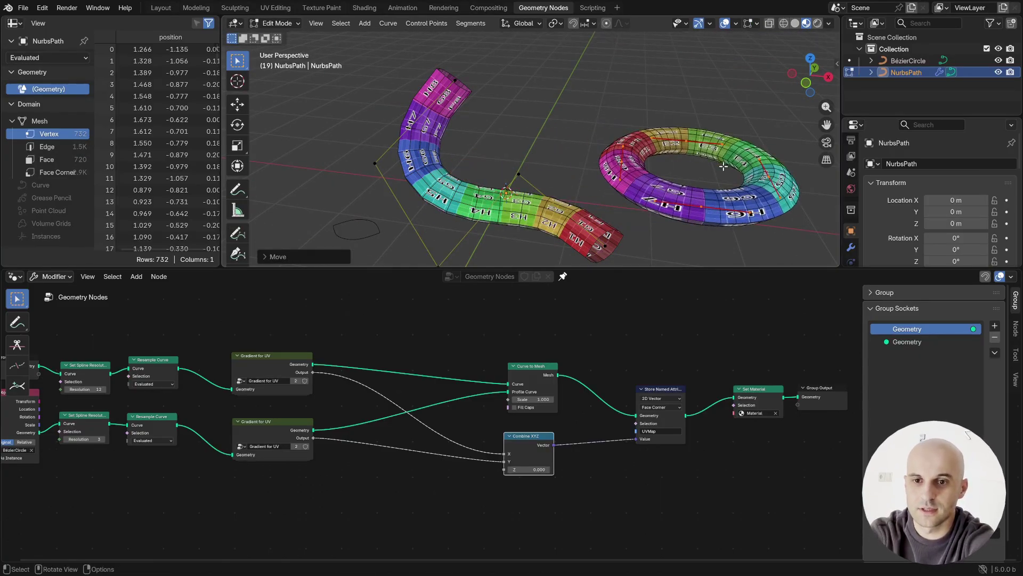
key(Tab)
- Preview the Combine XYZ vector on the mesh with the Viewer set to Face Corner and examine the ring's seam
middle_drag(556, 452, 494, 446)
ctrl+shift+click(486, 446)
ctrl+shift+click(482, 384)
click(538, 396)
click(538, 448)
middle_drag(637, 163, 734, 175)
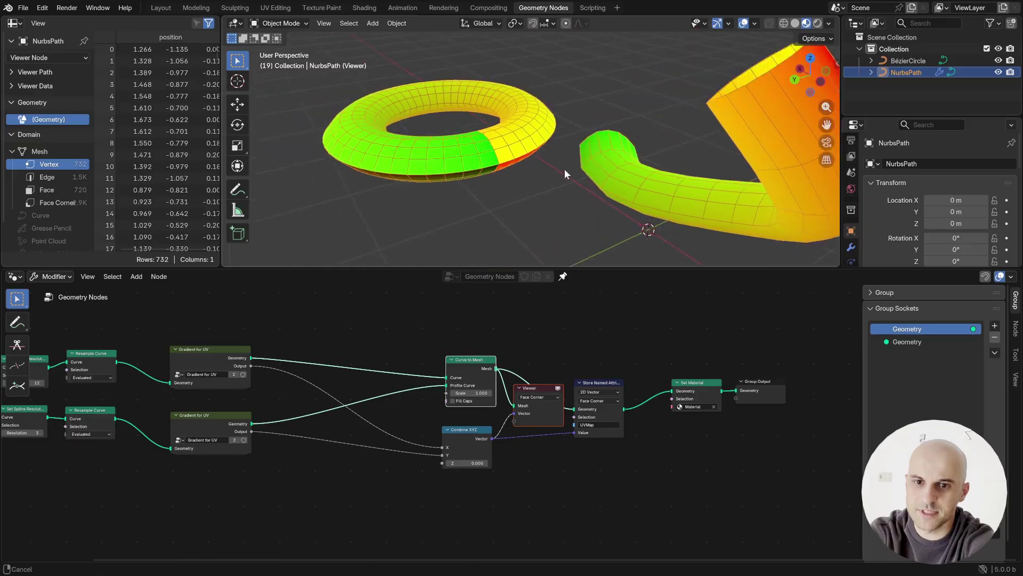
middle_drag(565, 168, 445, 226)
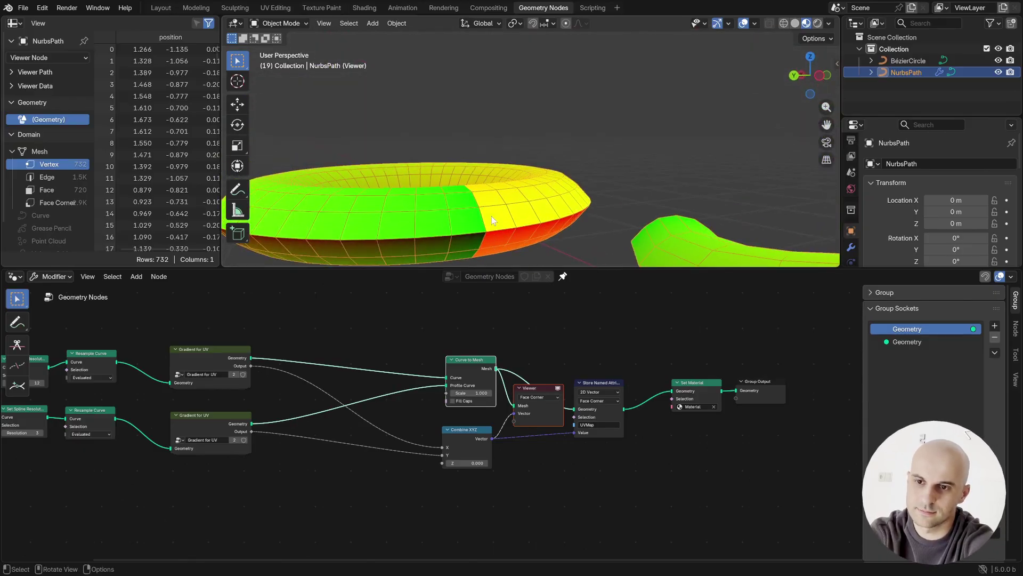
scroll(492, 216, down, 4)
middle_drag(554, 193, 467, 193)
scroll(549, 451, down, 3)
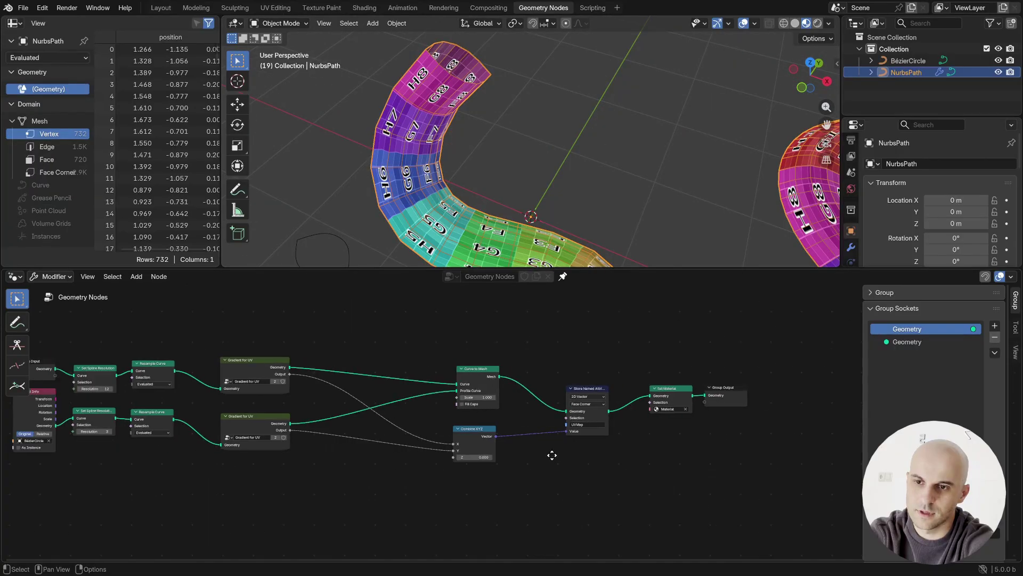
- Gather Curve to Mesh, Combine XYZ and Store Named Attribute beside the gradient groups, and shift the input and Set Spline Resolution nodes left
middle_drag(554, 454, 687, 469)
drag(605, 392, 510, 386)
drag(586, 441, 497, 443)
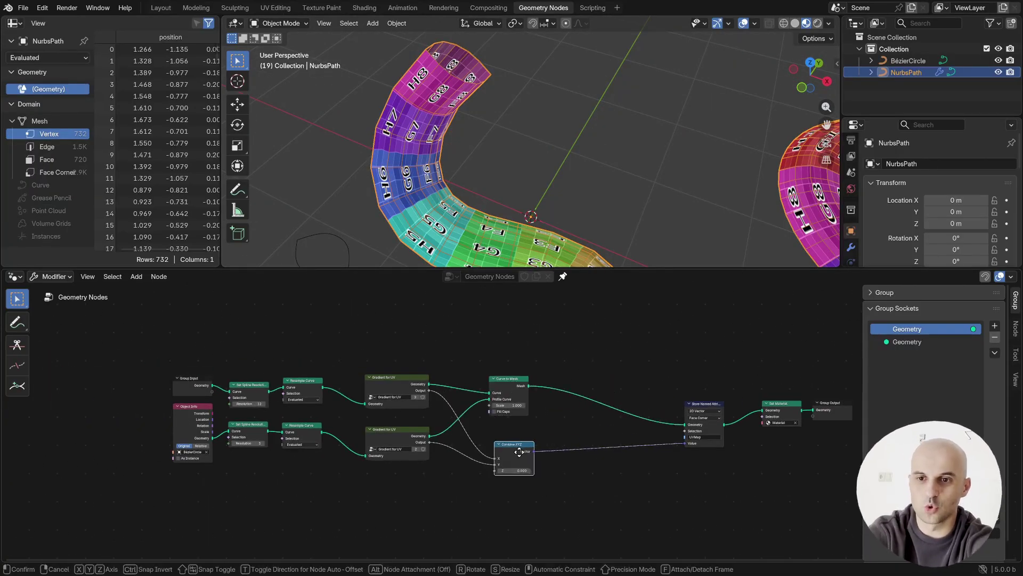
drag(706, 404, 577, 390)
middle_drag(603, 412, 661, 385)
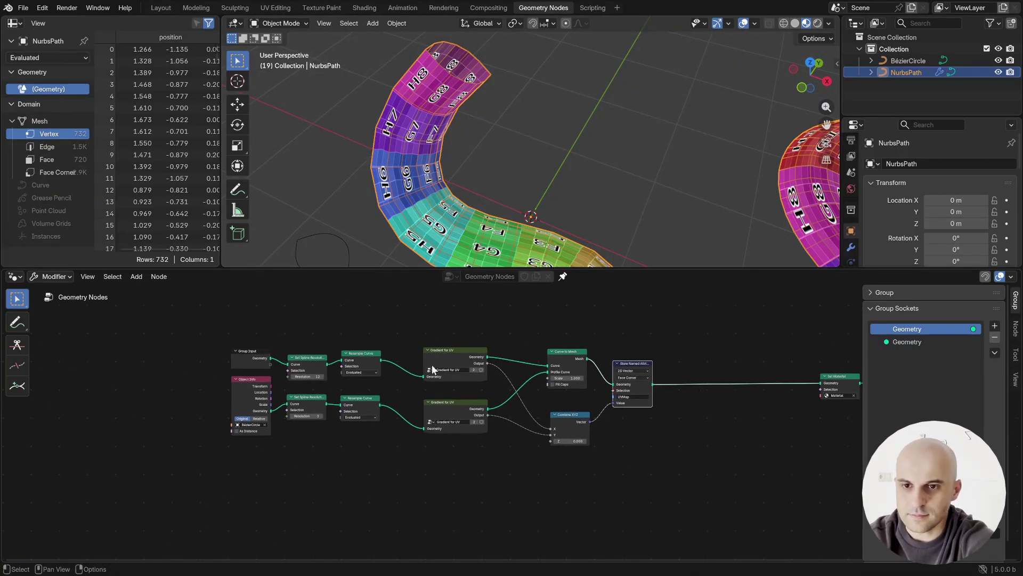
drag(323, 334, 208, 433)
key(g)
click(125, 435)
- Combine the nodes from both Resample Curve nodes through Store Named Attribute into one group and return to the parent tree
drag(707, 465, 323, 320)
middle_drag(362, 333, 400, 343)
key(g)
click(421, 352)
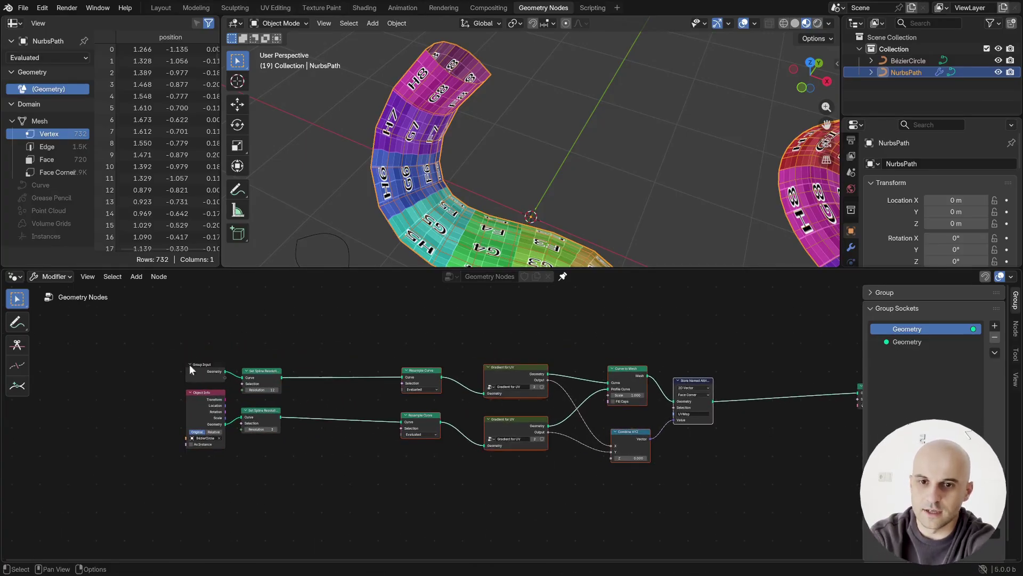
middle_drag(708, 420, 574, 409)
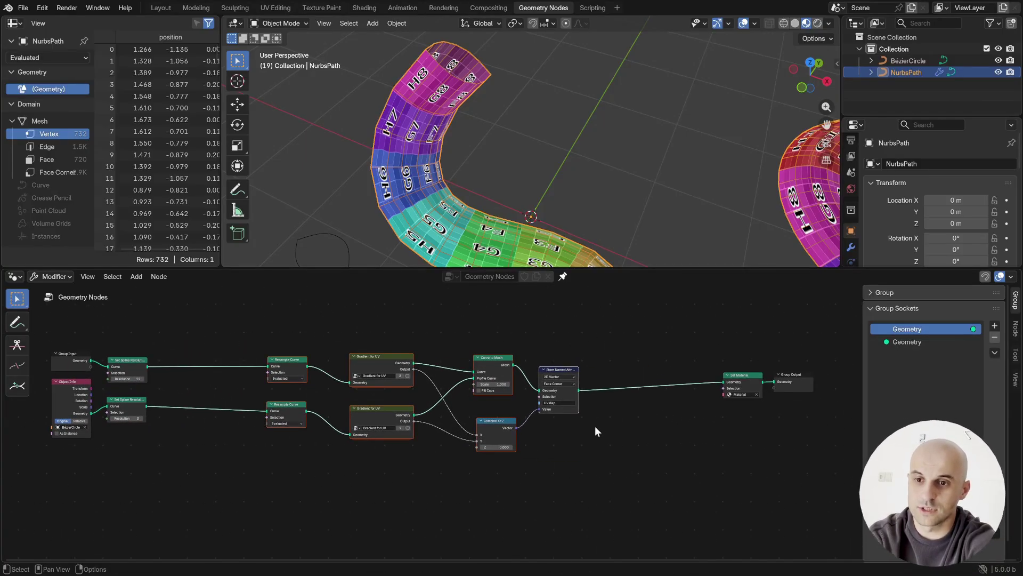
key(ctrl+g)
key(ctrl+Tab)
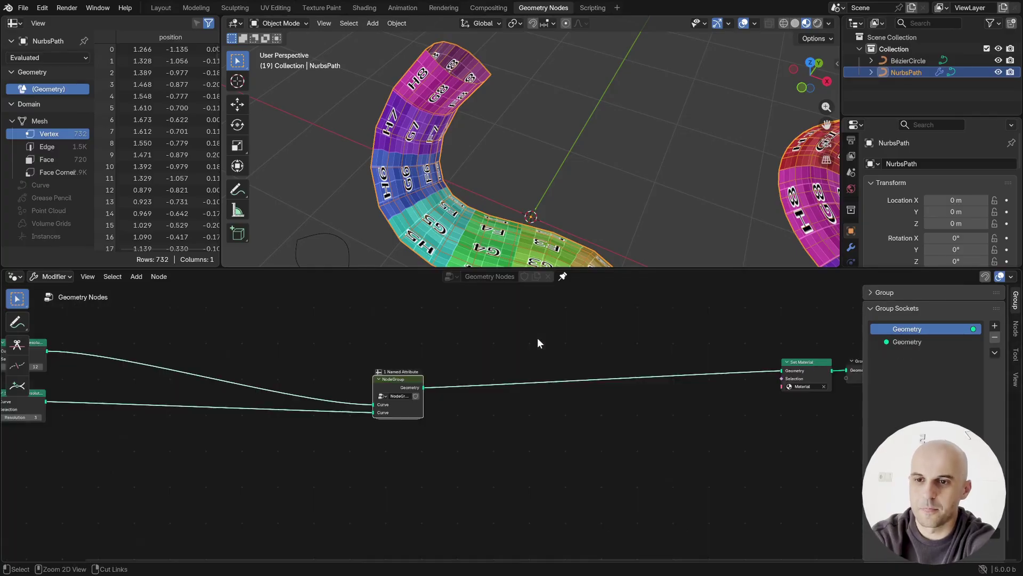
- Widen the new group node and rename the group as Better Curve to Mesh
scroll(435, 399, up, 3)
middle_drag(434, 399, 560, 407)
drag(548, 410, 650, 408)
double_click(550, 399)
text(Better Cur)
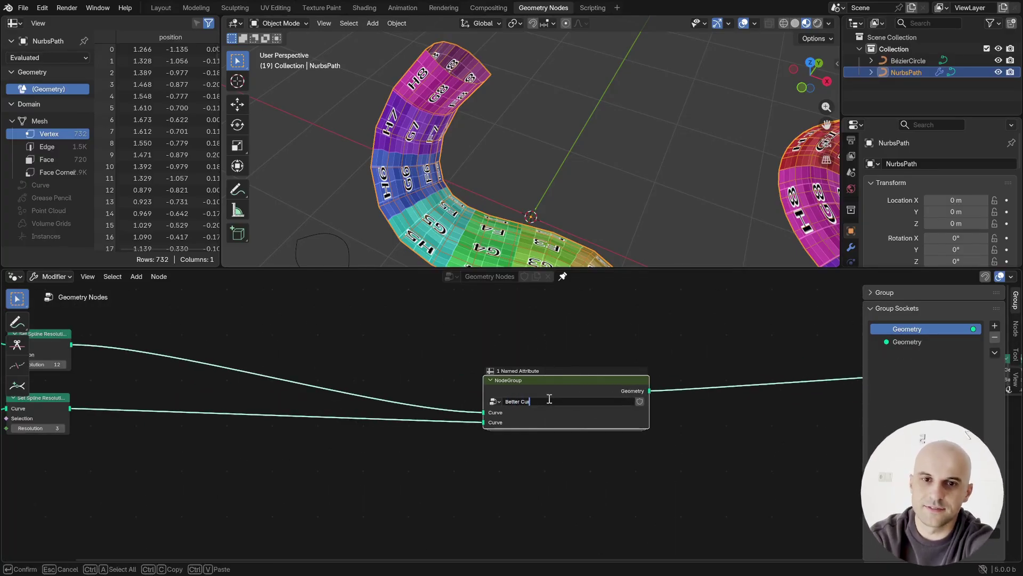
text(rve to Mesh)
key(Return)
scroll(549, 395, down, 5)
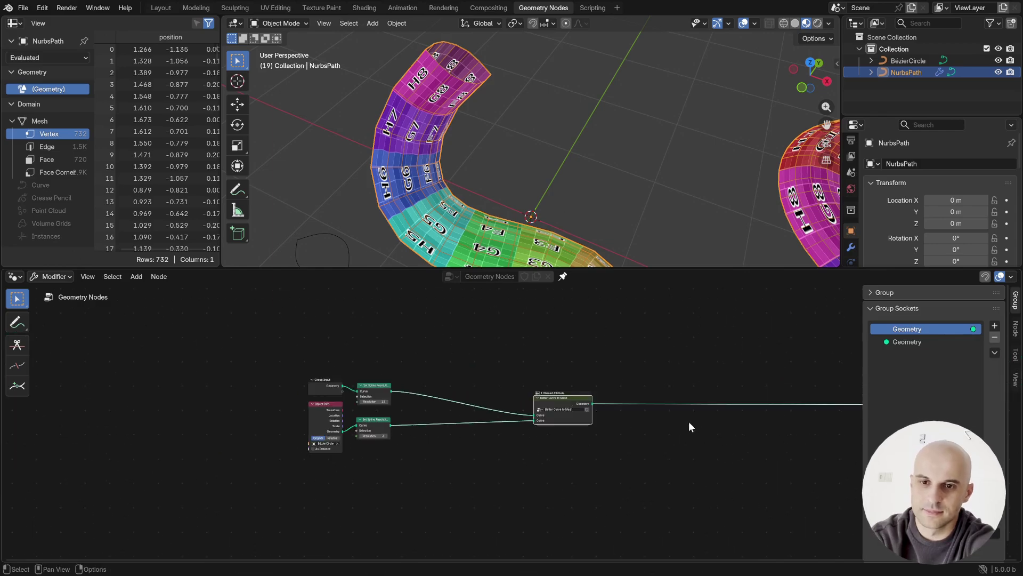
- Set the Better Curve to Mesh group's color tag to Geometry
key(Tab)
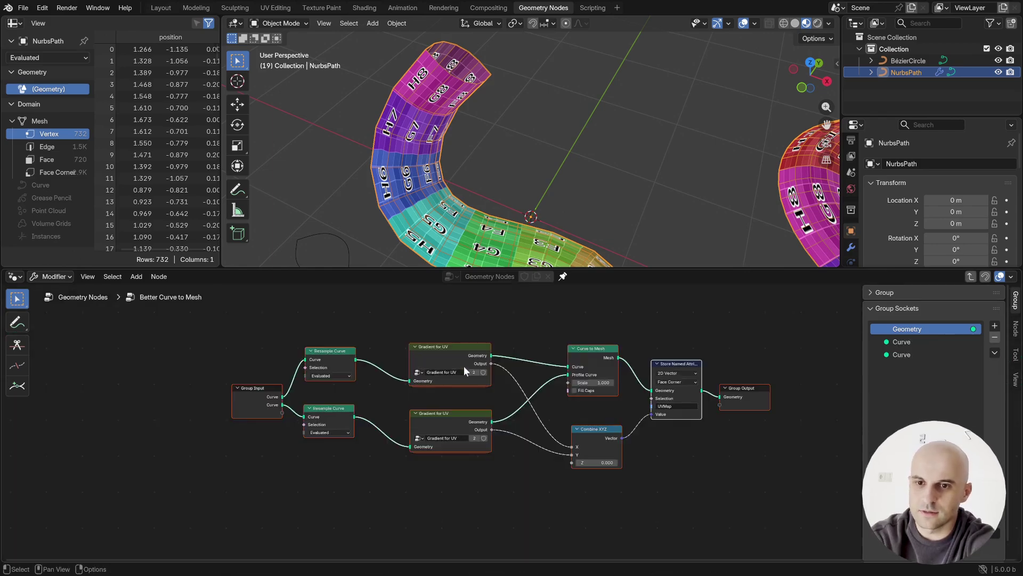
click(889, 293)
click(945, 337)
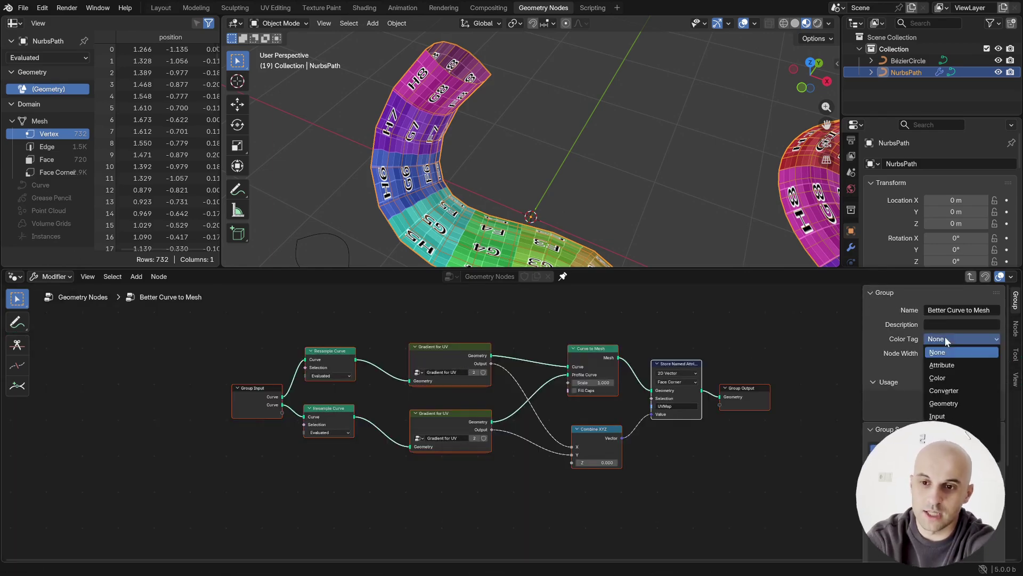
click(941, 405)
key(Tab)
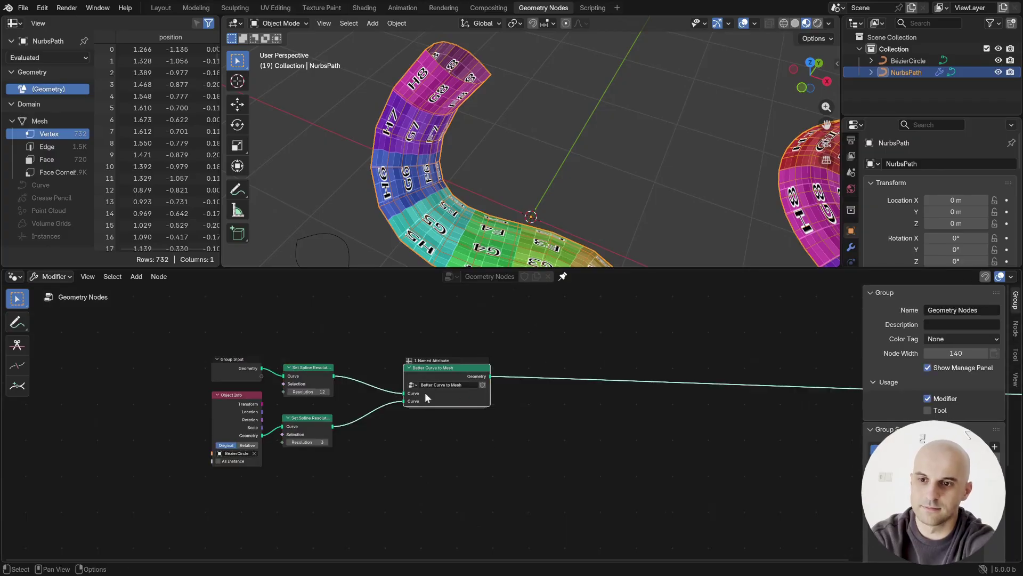
- Expose the Combine XYZ vector inside Better Curve to Mesh as a group output named UV Map
key(Tab)
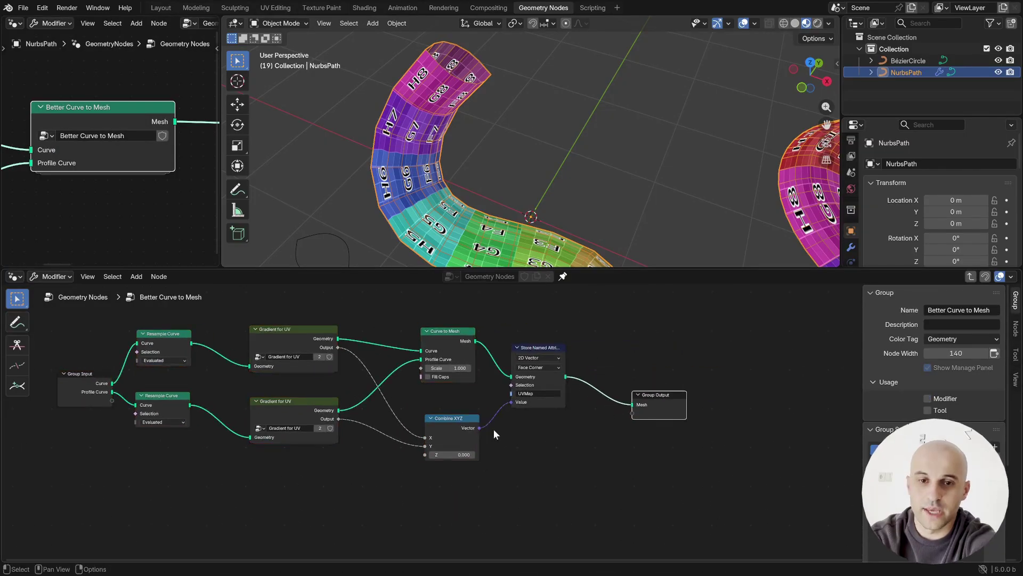
drag(480, 427, 633, 413)
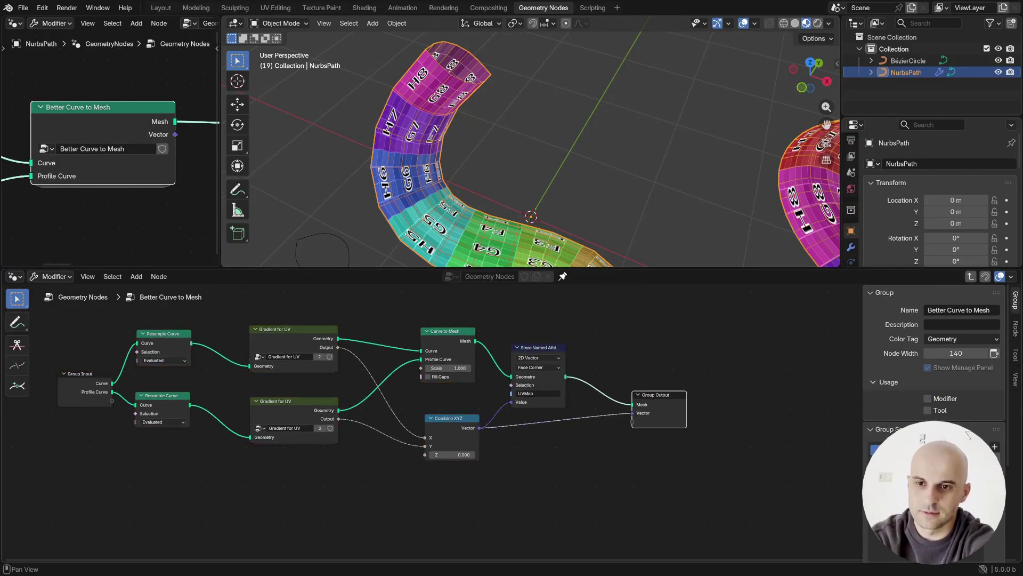
text(UV Map)
key(Return)
scroll(511, 421, up, 1)
- Merge the Combine XYZ links with a reroute and insert a Vector Evaluate on Domain node set to Face Corner beneath Store Named Attribute
shift+right_drag(487, 411, 519, 446)
key(g)
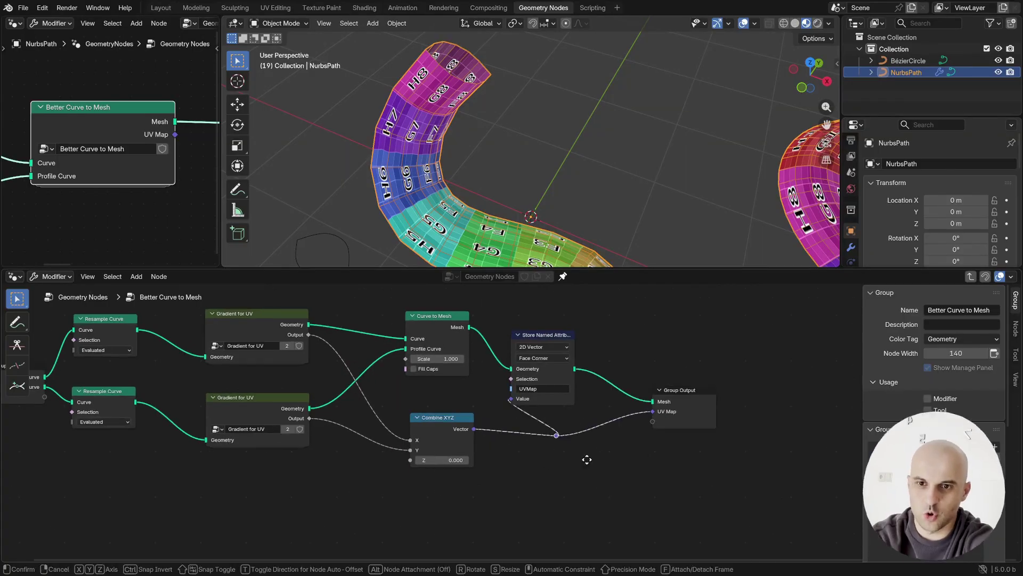
drag(473, 429, 510, 457)
text(evd)
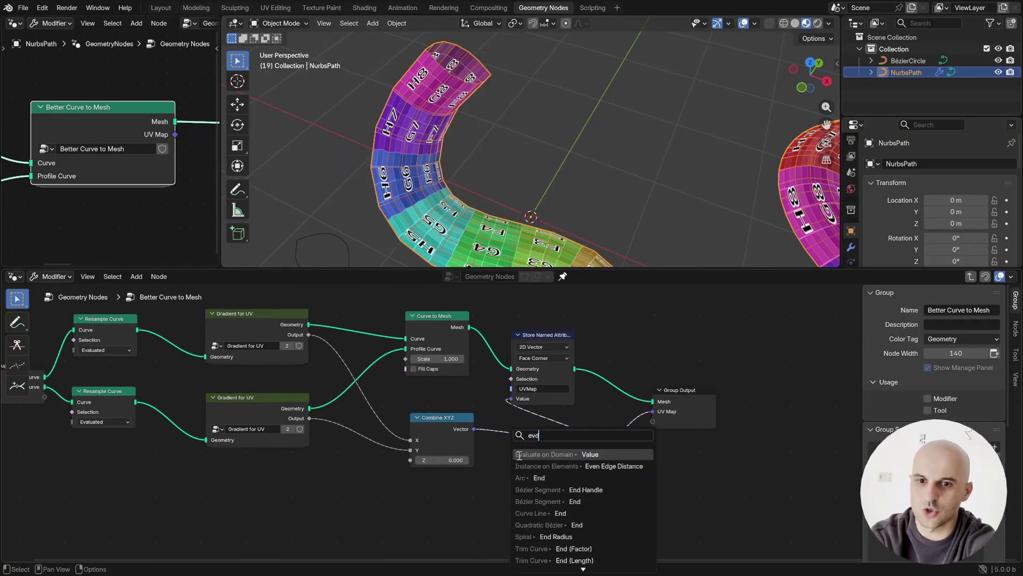
key(Return)
click(520, 454)
click(525, 488)
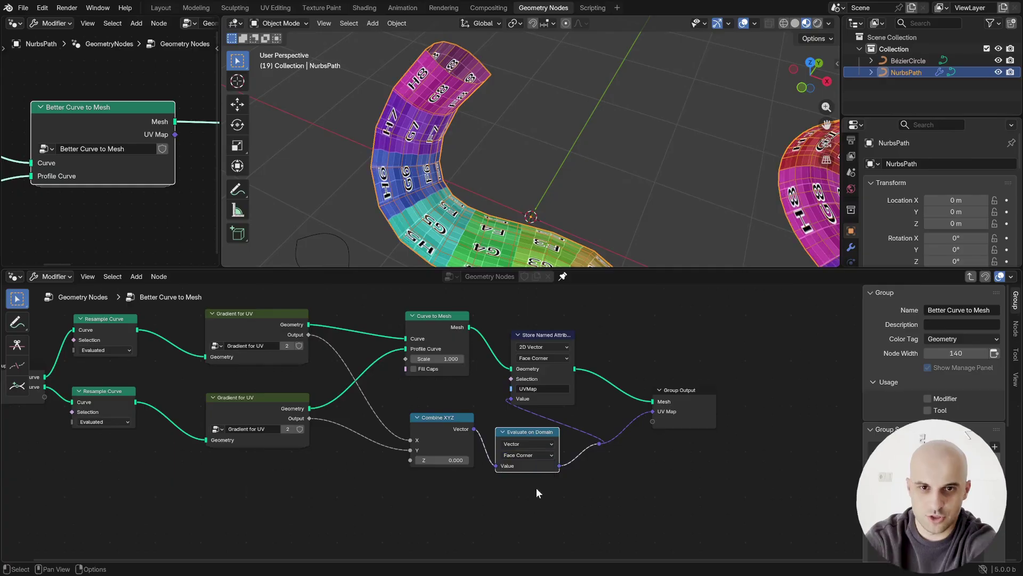
drag(560, 339, 586, 328)
drag(538, 437, 580, 410)
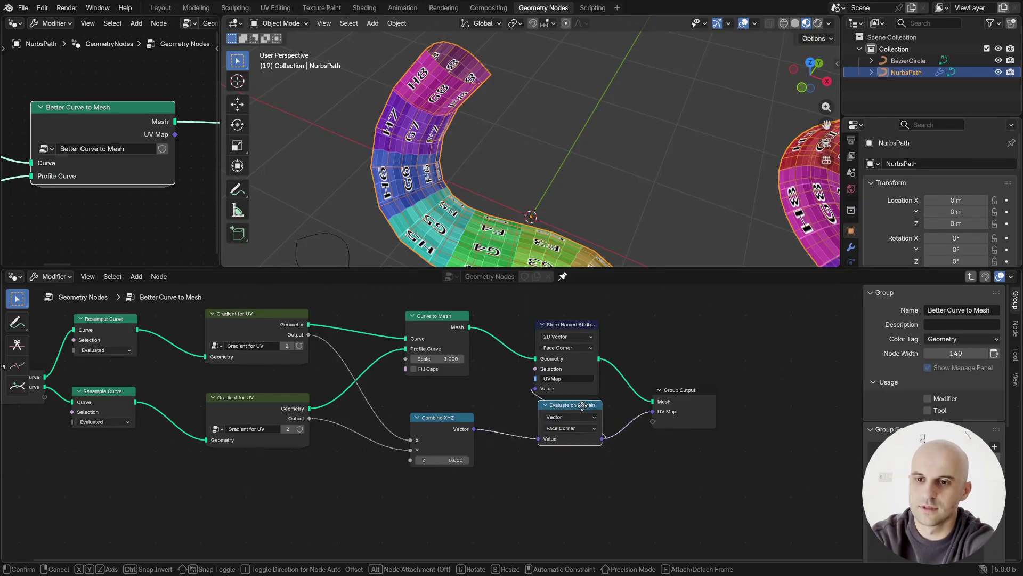
- Preview the Better Curve to Mesh output in the parent tree and check the texture on both tubes
key(Tab)
ctrl+shift+click(460, 366)
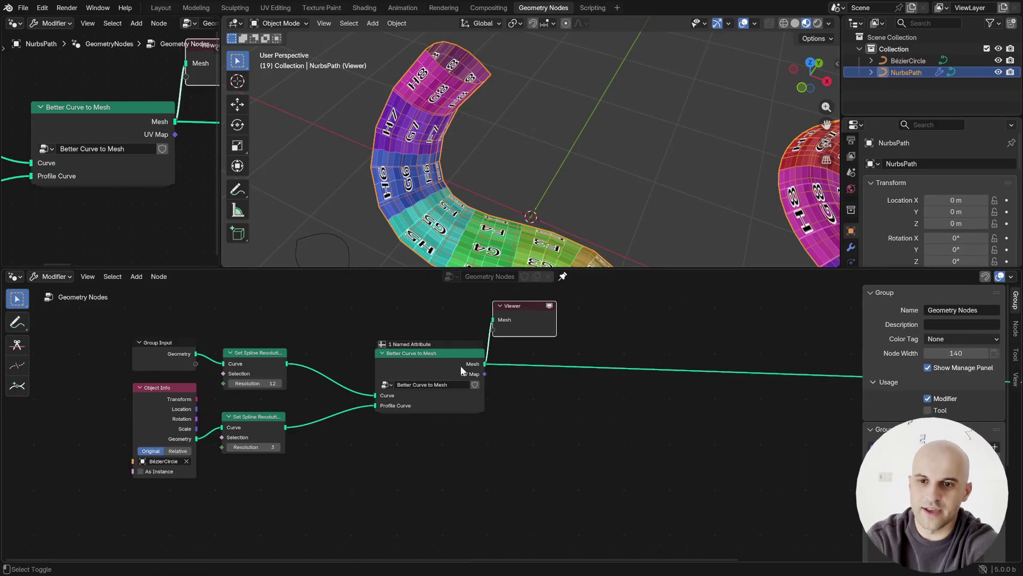
scroll(533, 224, down, 3)
middle_drag(570, 199, 550, 168)
drag(531, 340, 634, 415)
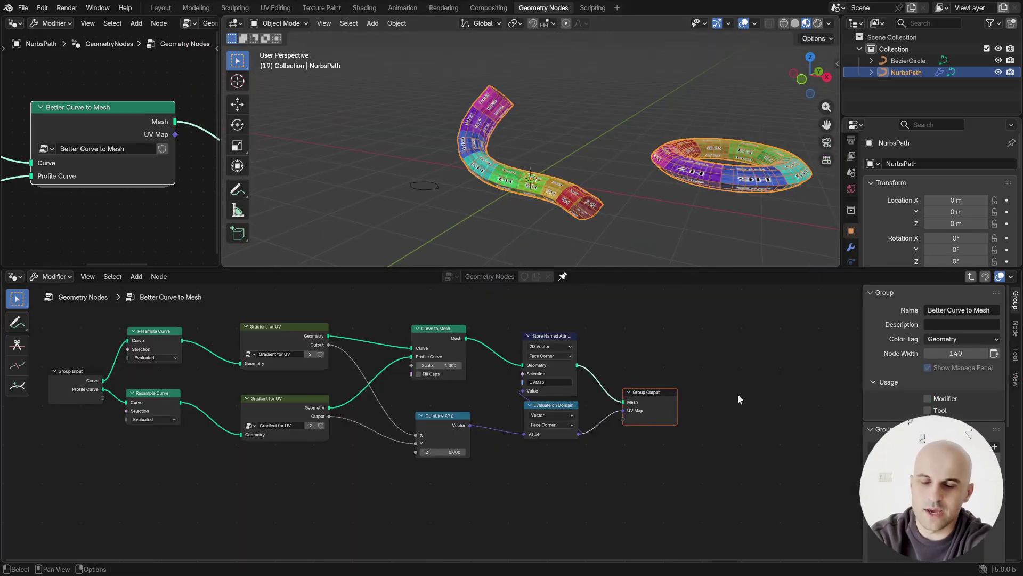
- Add a panel named UV Settings to the Better Curve to Mesh group sockets
click(938, 293)
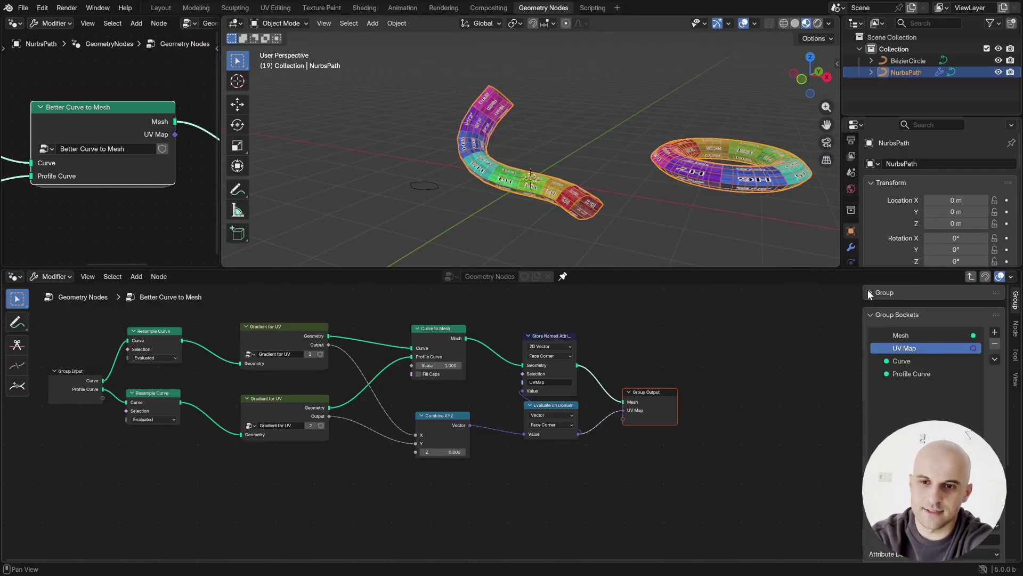
click(995, 327)
click(922, 365)
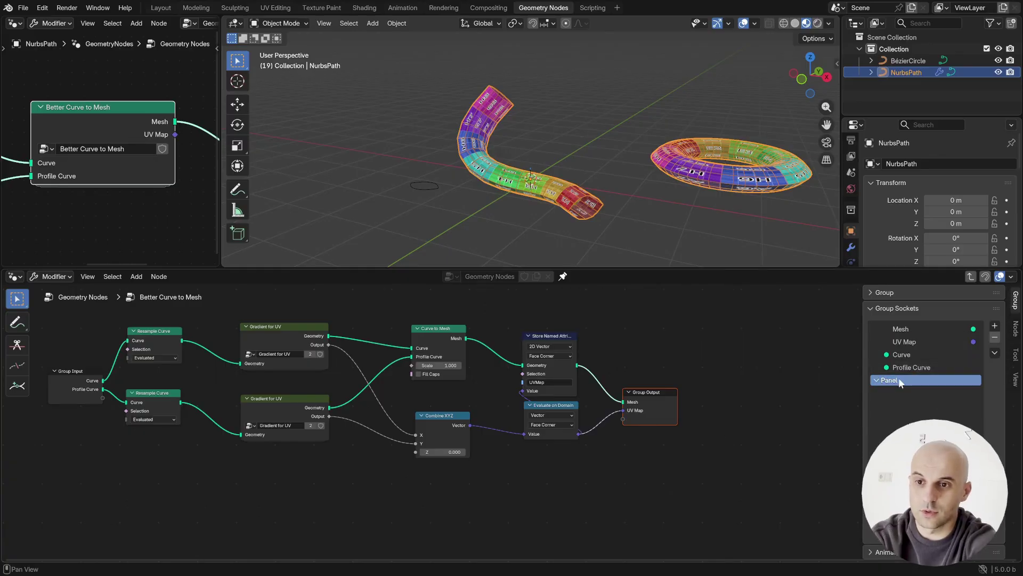
double_click(888, 380)
text(UV Settings)
key(Return)
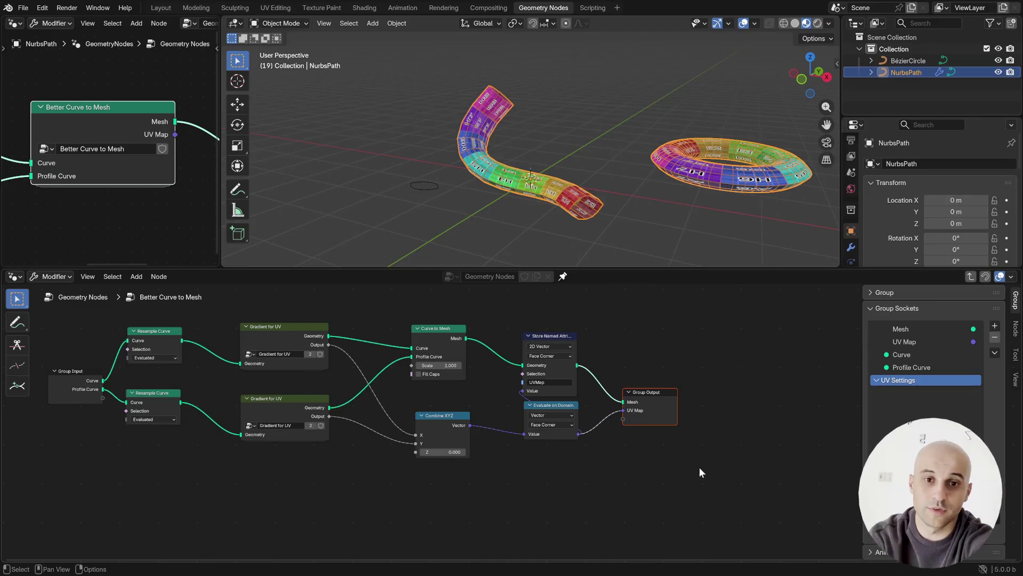
- Preview the Evaluate on Domain vector in the Viewer and examine the UV colors on the tube's open end
mouse_move(612, 240)
middle_down()
mouse_move(590, 196)
mouse_move(593, 173)
mouse_move(548, 116)
middle_up()
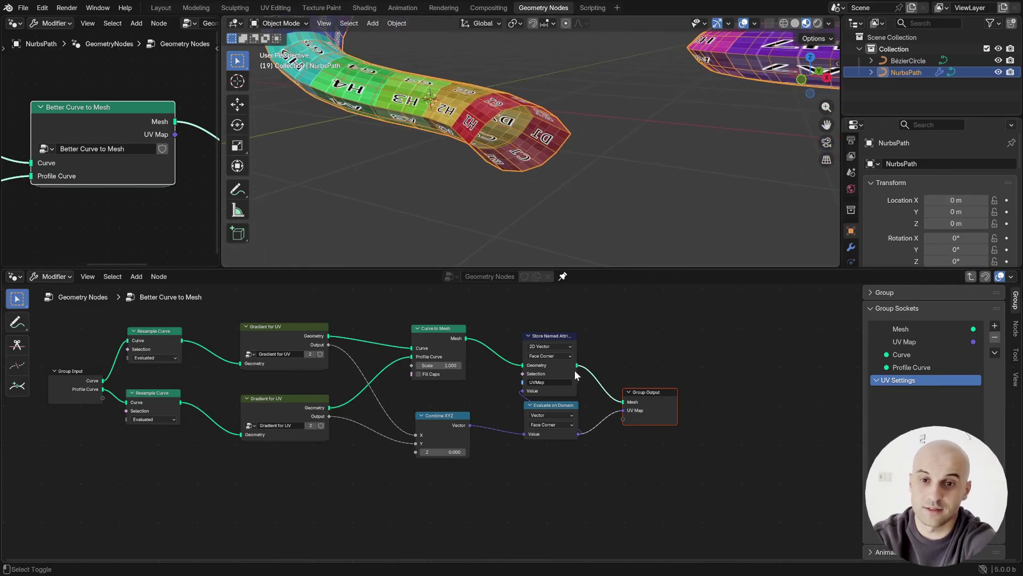
ctrl+shift+click(577, 434)
scroll(519, 155, down, 3)
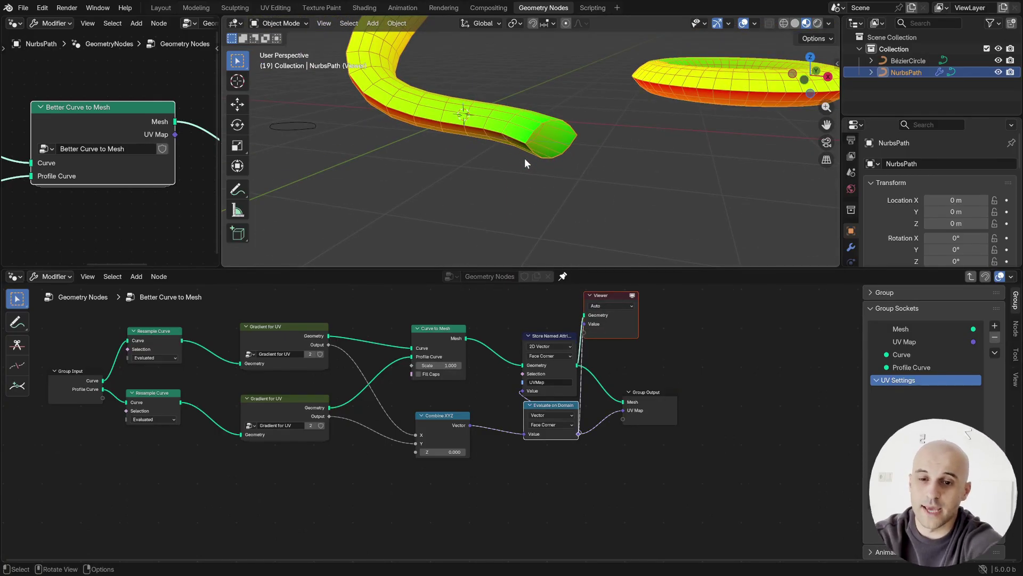
- Shift Combine XYZ up and left and place a duplicate with the same input links directly below it
middle_drag(478, 433, 550, 420)
scroll(585, 437, up, 2)
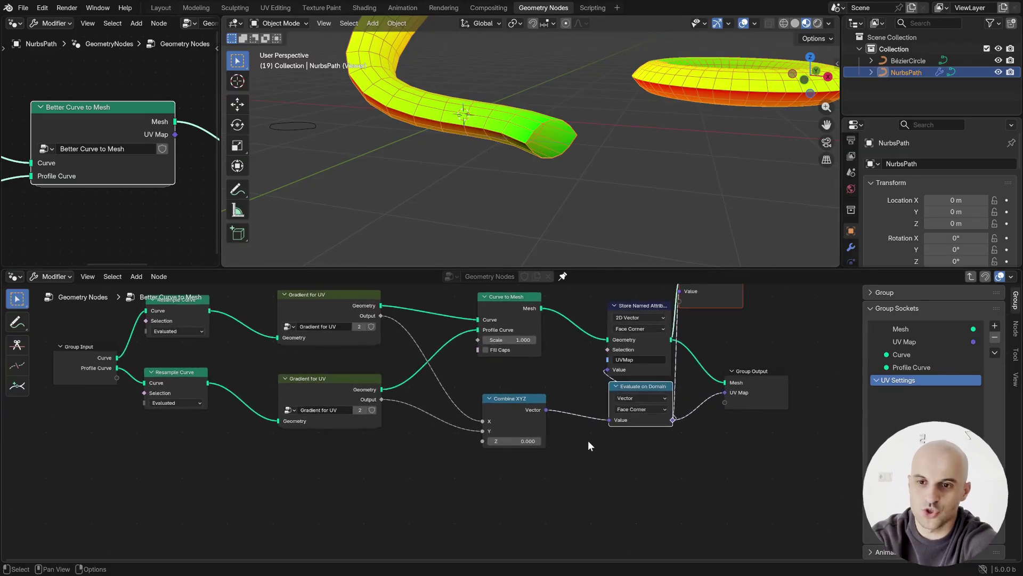
drag(523, 408, 498, 392)
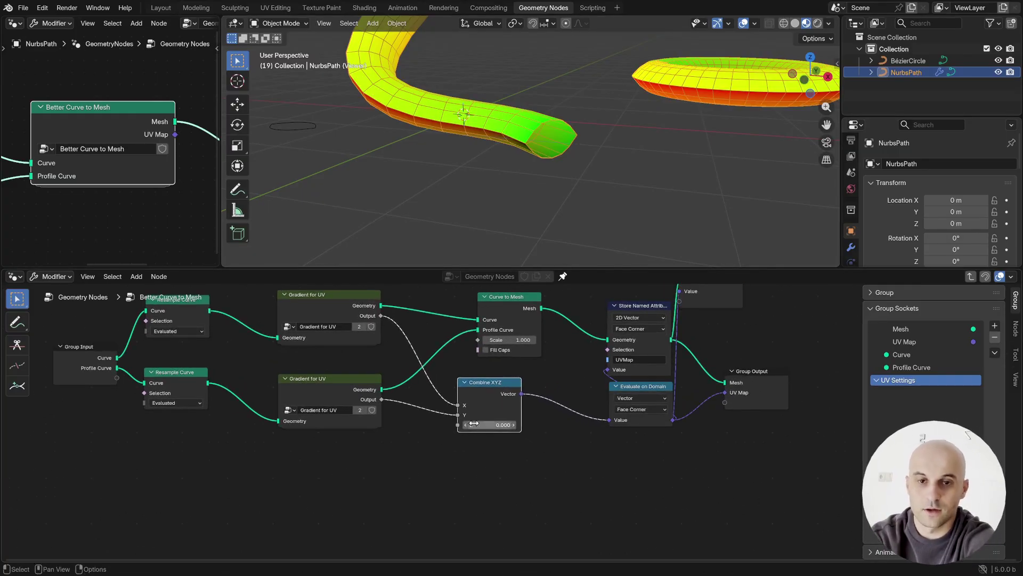
middle_drag(515, 457, 535, 436)
key(ctrl+shift+d)
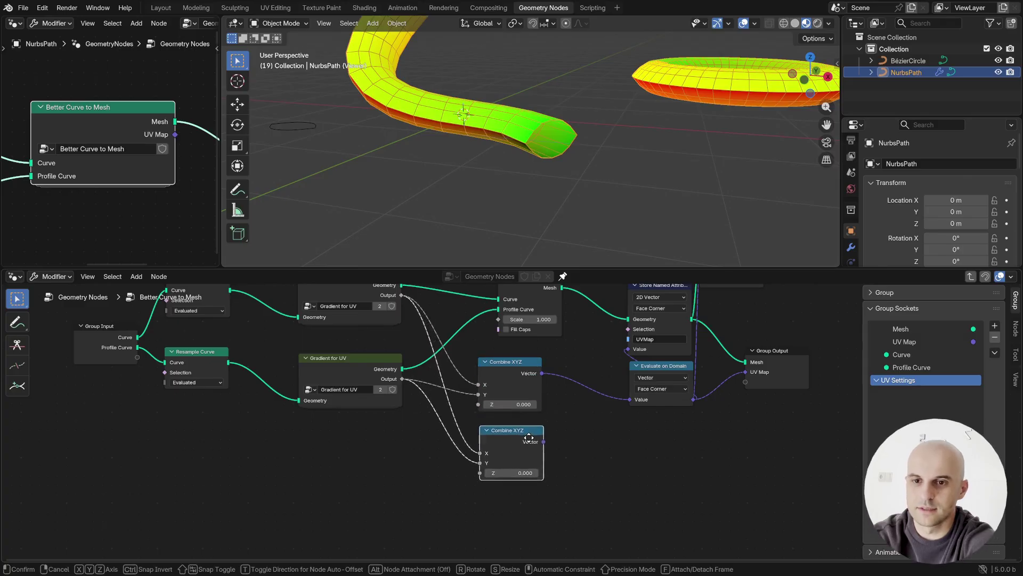
click(529, 436)
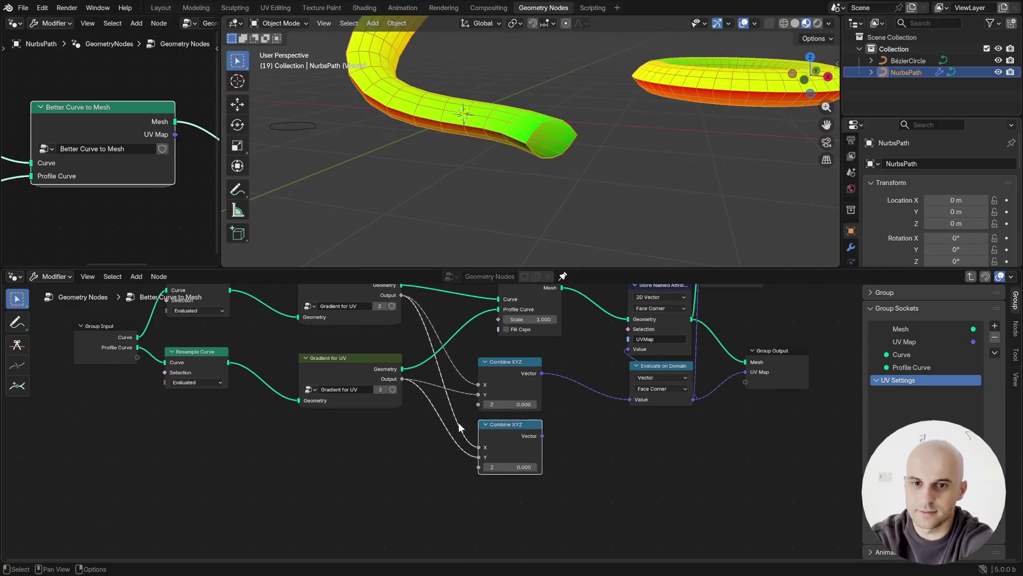
- Swap the X and Y inputs of the lower Combine XYZ and compare both vectors through Evaluate on Domain
mouse_move(478, 447)
mouse_down()
mouse_move(457, 452)
mouse_move(477, 457)
mouse_move(478, 447)
mouse_up()
middle_drag(640, 468, 557, 475)
drag(473, 446, 560, 410)
drag(474, 384, 560, 410)
- Add a Vector Switch before Evaluate on Domain, using the upper Combine XYZ for False and the lower one for True
drag(476, 445, 534, 469)
text(sw)
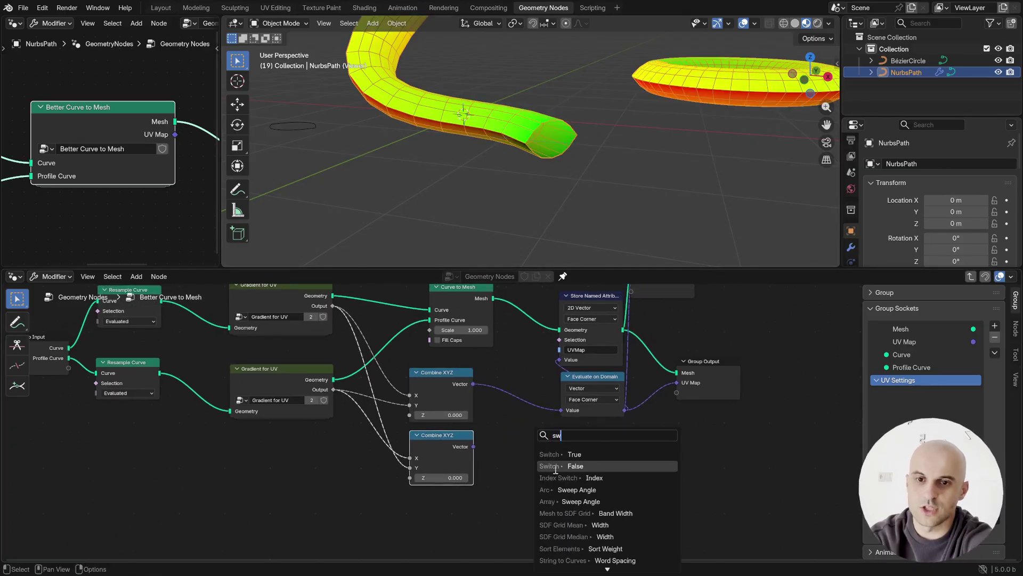
key(Return)
click(512, 365)
drag(473, 384, 487, 422)
drag(551, 389, 557, 400)
middle_drag(583, 449, 617, 460)
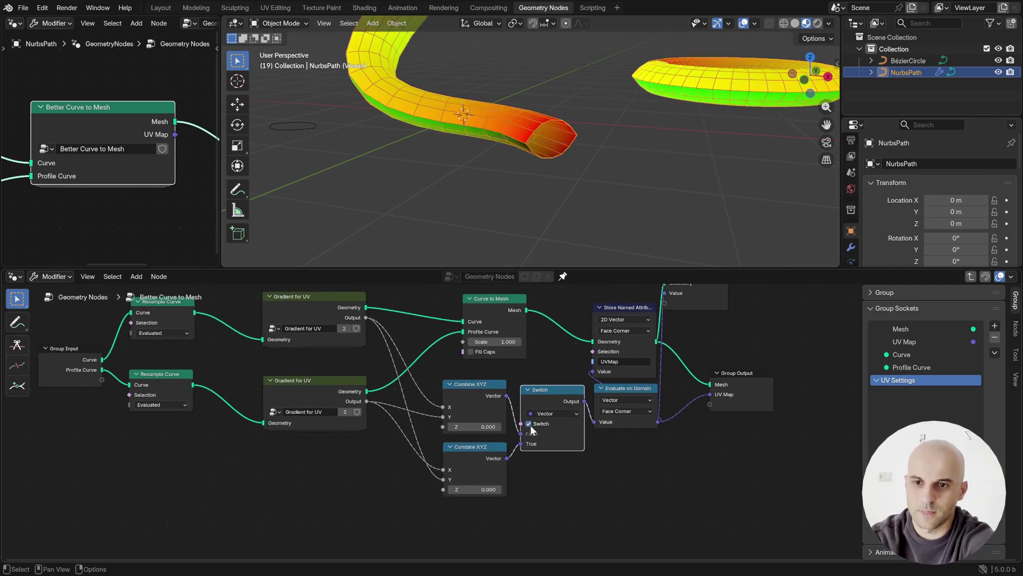
- Expose the Vector Switch's boolean as a group input and place its Group Input node just above the Switch
drag(521, 423, 551, 358)
text(gr)
key(Return)
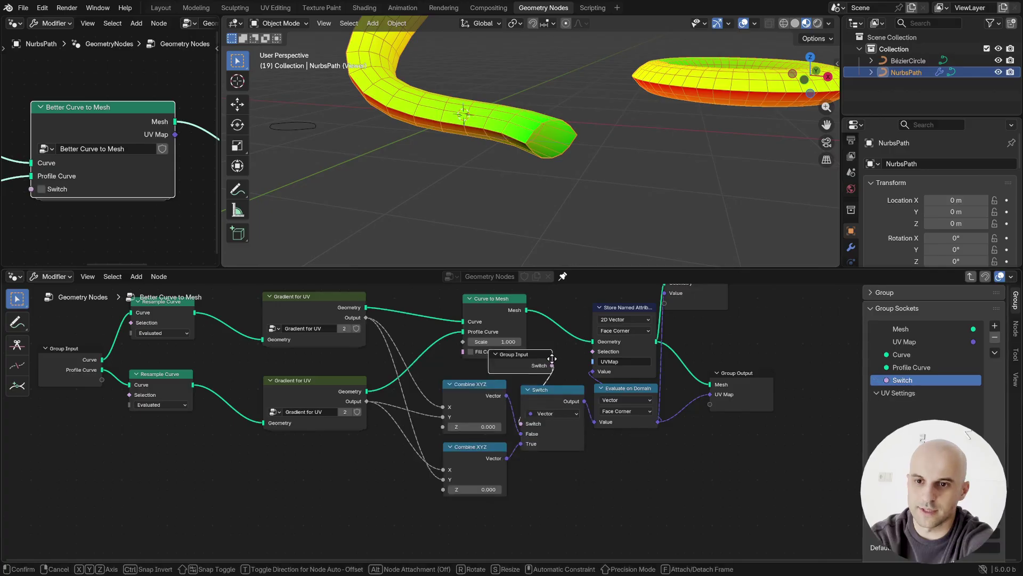
click(584, 371)
- Rename the new Switch group socket as Switch UV Order and place it inside the UV Settings panel
double_click(904, 380)
text(UV )
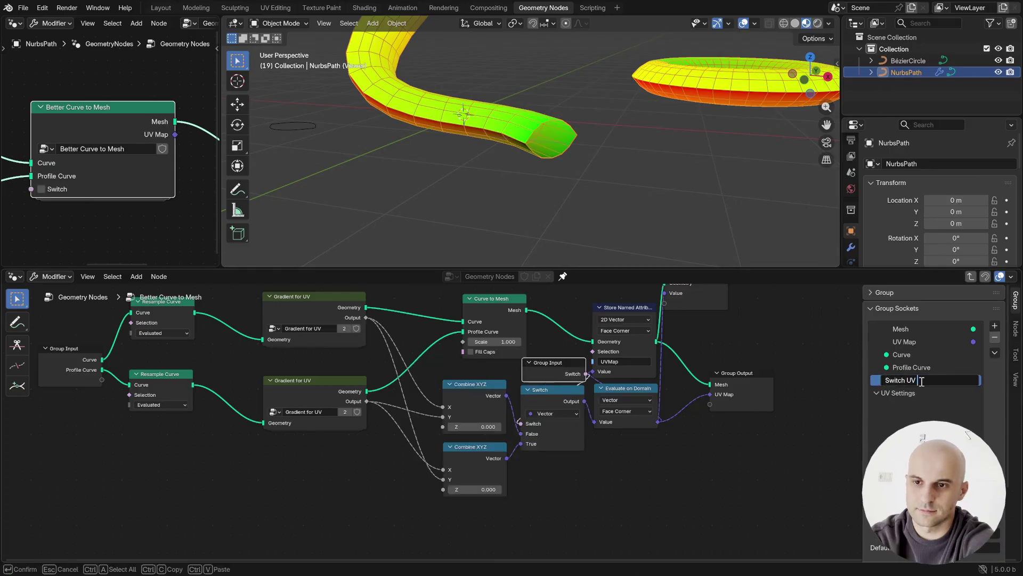
text(Order)
key(Return)
drag(906, 392, 907, 392)
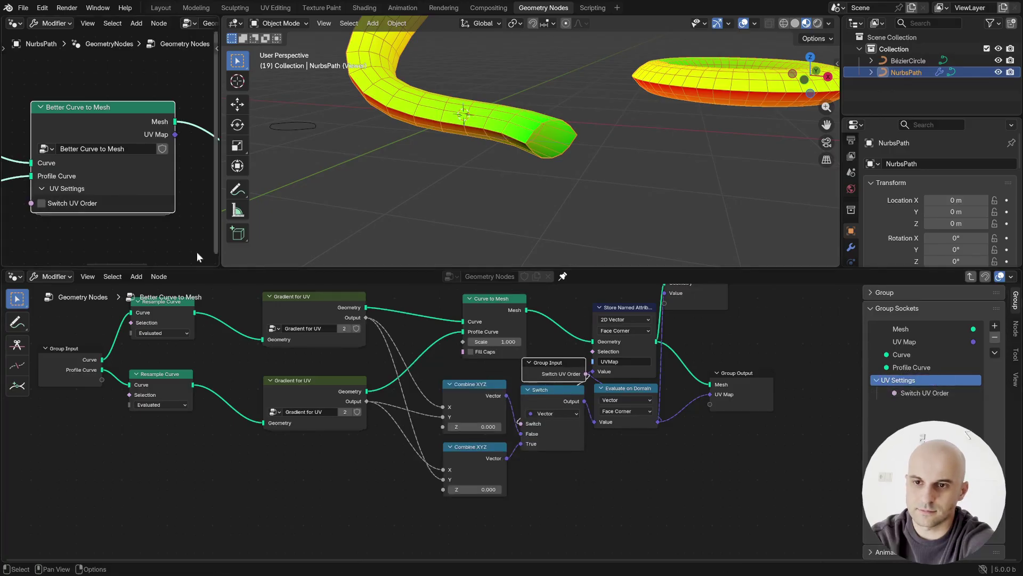
- Toggle Switch UV Order on the Better Curve to Mesh node to compare the two UV orientations
click(42, 203)
click(42, 203)
click(42, 203)
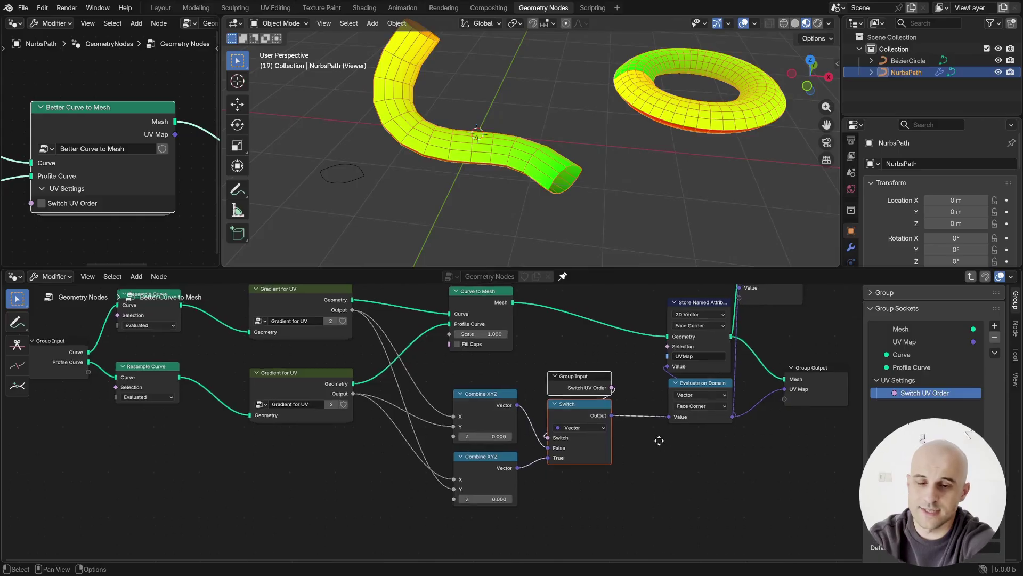
- Expose the Store Named Attribute name as a group input and move its socket into the UV Settings panel
scroll(625, 459, up, 3)
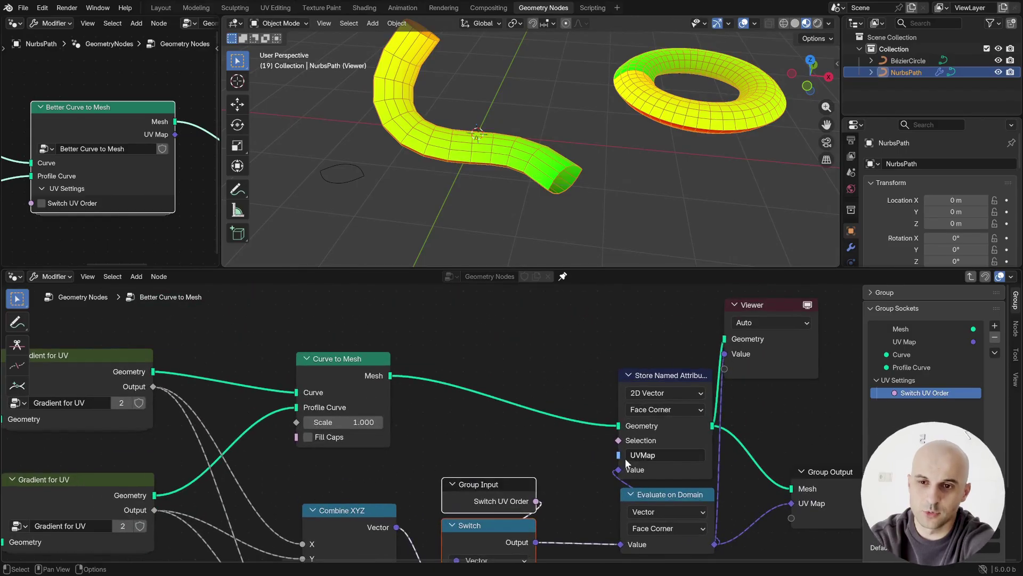
drag(619, 455, 538, 431)
click(462, 454)
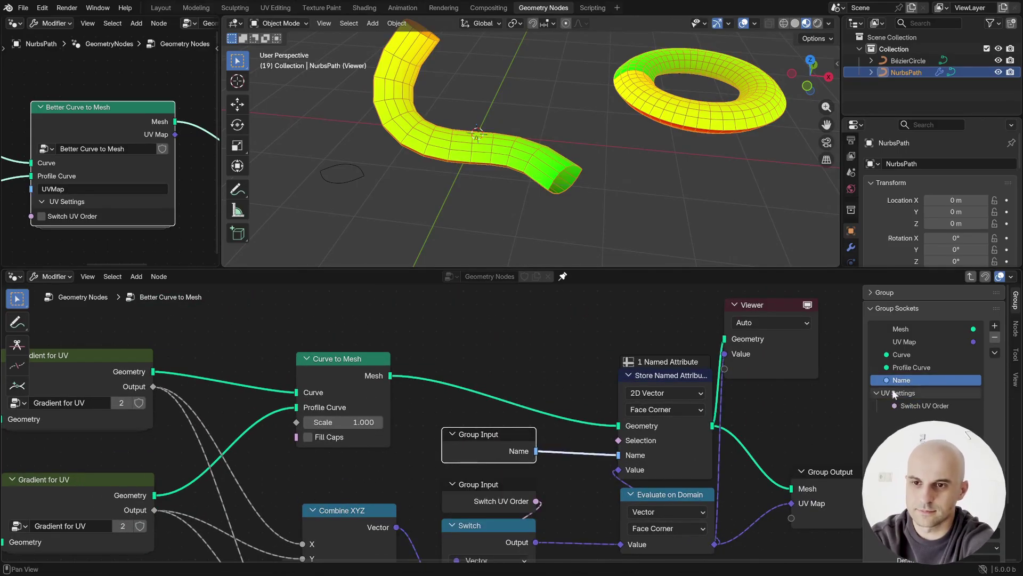
drag(893, 383, 908, 395)
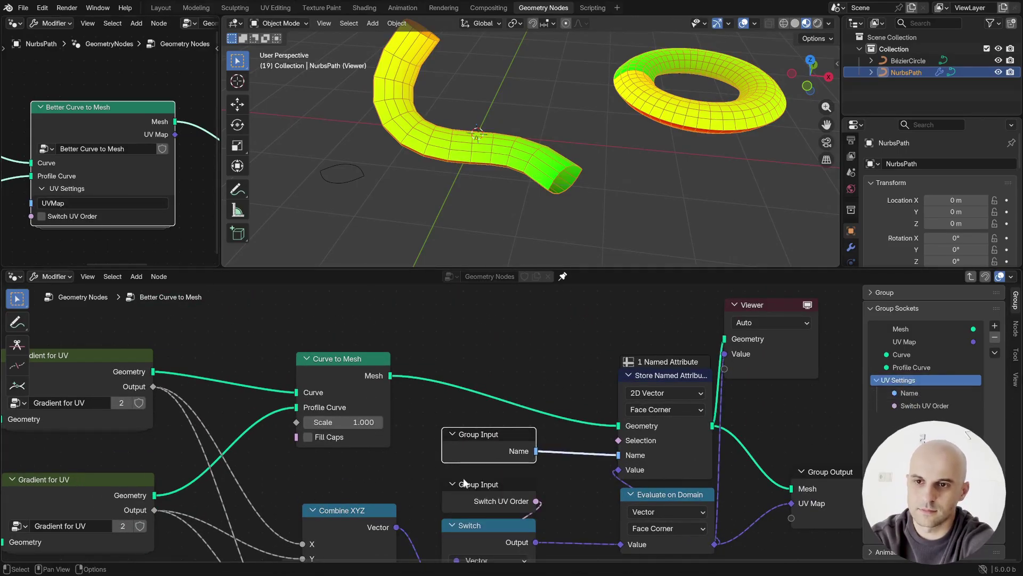
- Expose the Scale of Curve to Mesh as a group input through its own Group Input node
scroll(501, 472, down, 4)
middle_drag(607, 544, 626, 468)
scroll(516, 391, up, 1)
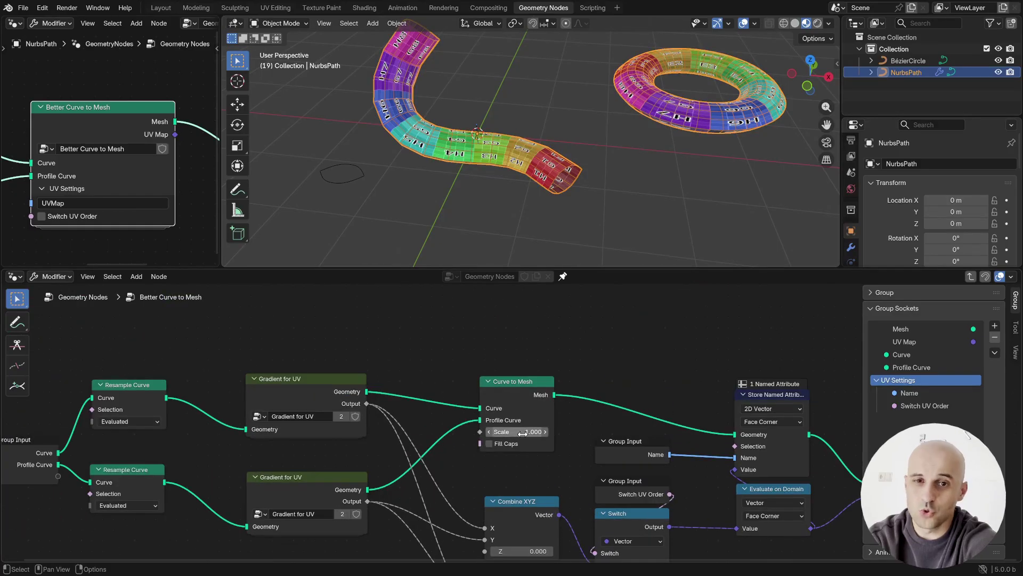
mouse_move(522, 433)
mouse_down()
mouse_move(501, 433)
mouse_move(534, 434)
mouse_up()
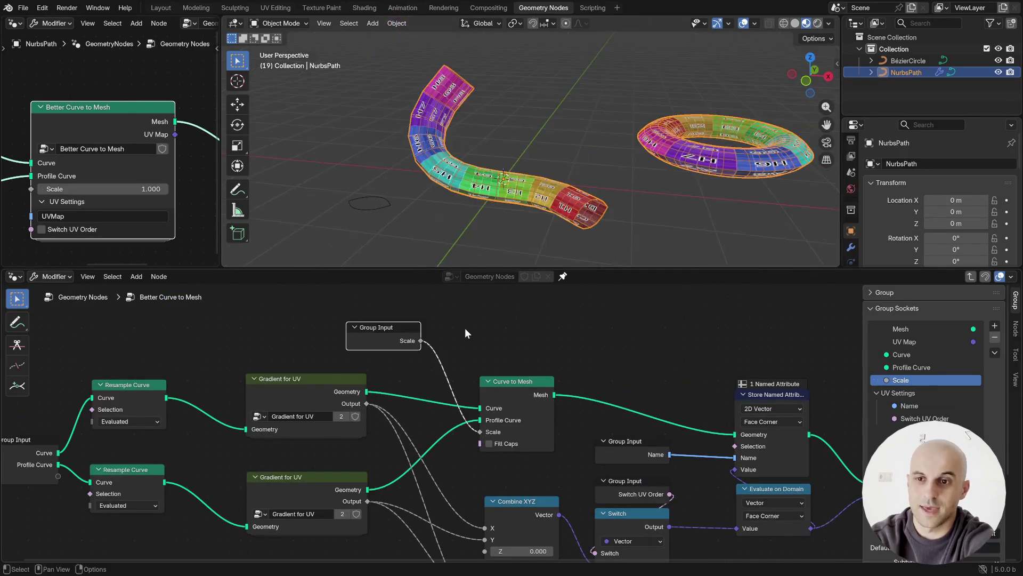
- In Edit Mode with Solid shading, try to fatten the NurbsPath control point near the middle of the tube
key(Tab)
click(514, 163)
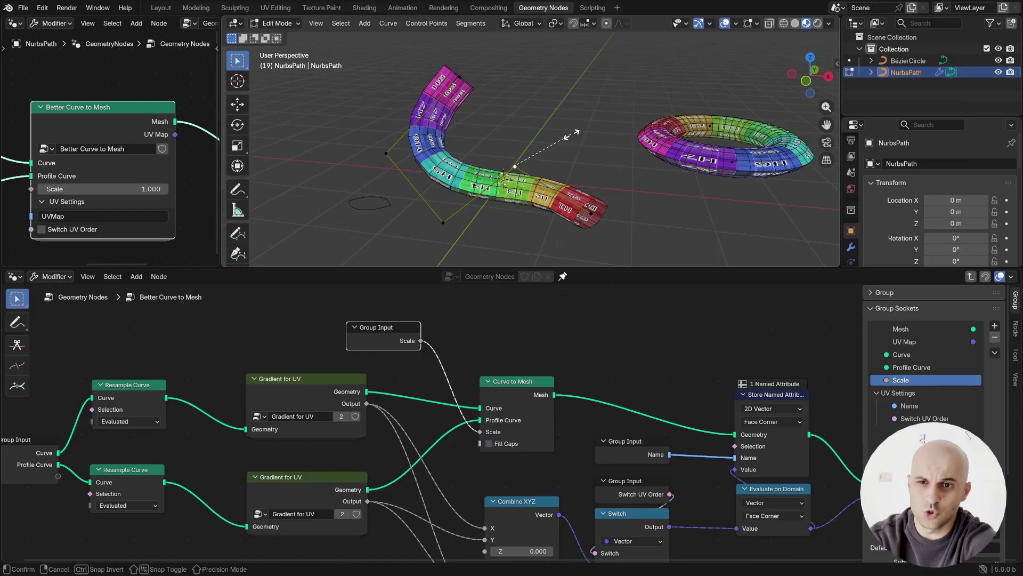
key(alt+s)
right_click(667, 80)
click(796, 23)
key(alt+s)
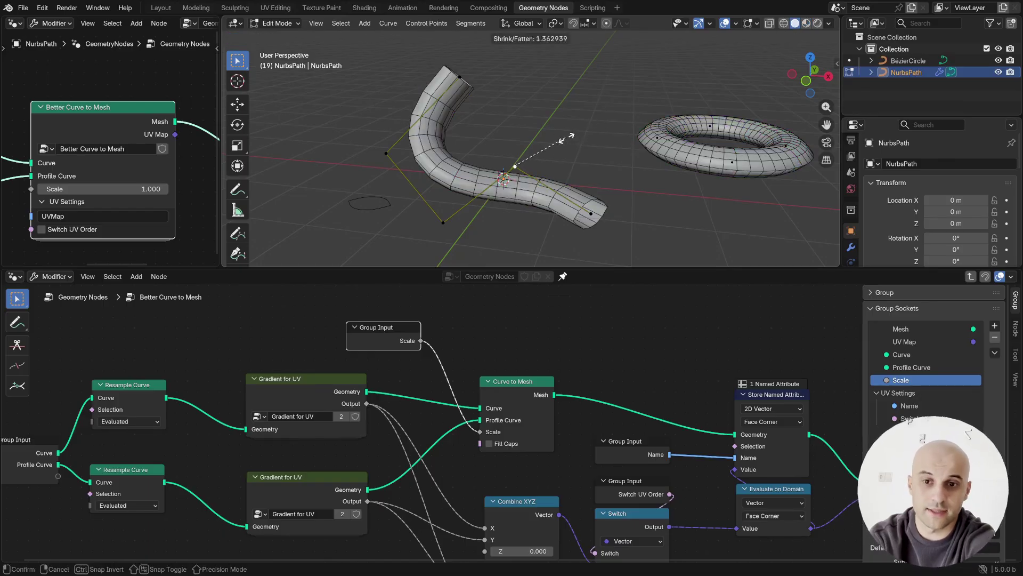
right_click(568, 139)
middle_drag(600, 184, 573, 185)
scroll(573, 185, up, 3)
scroll(579, 182, down, 2)
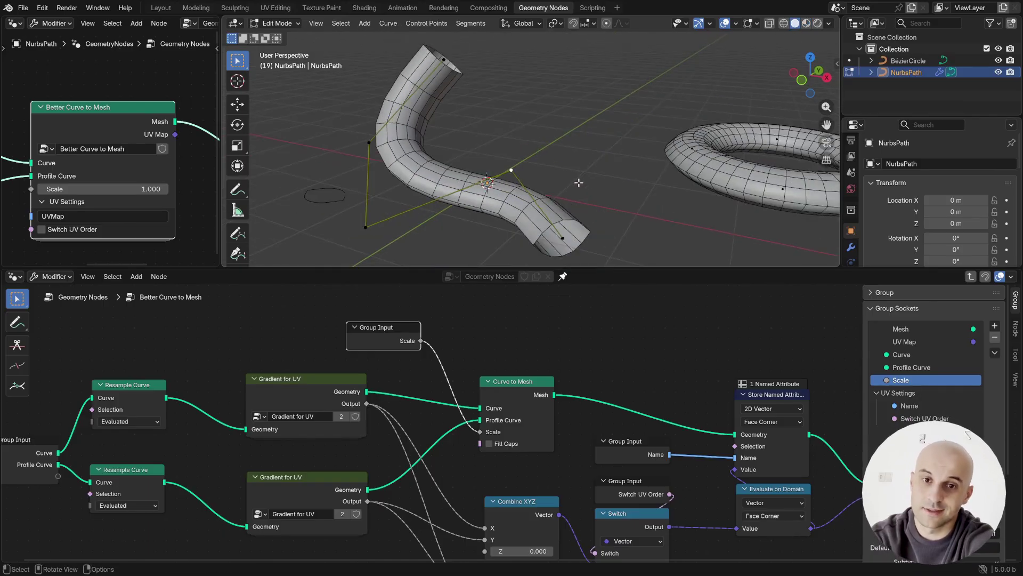
- Select the control point at the tube's open end and try Shrink/Fatten on its radius
key(Tab)
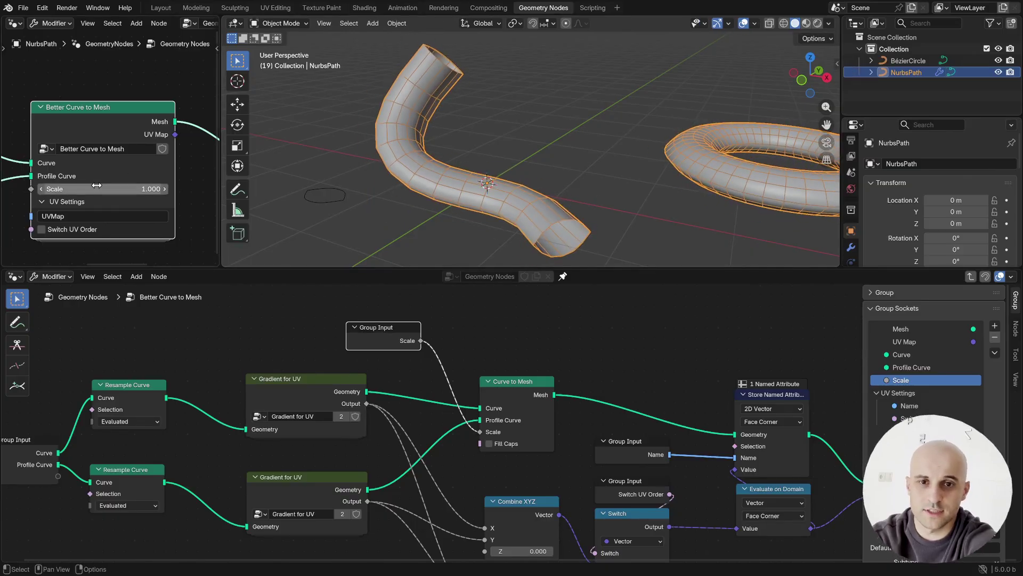
key(Tab)
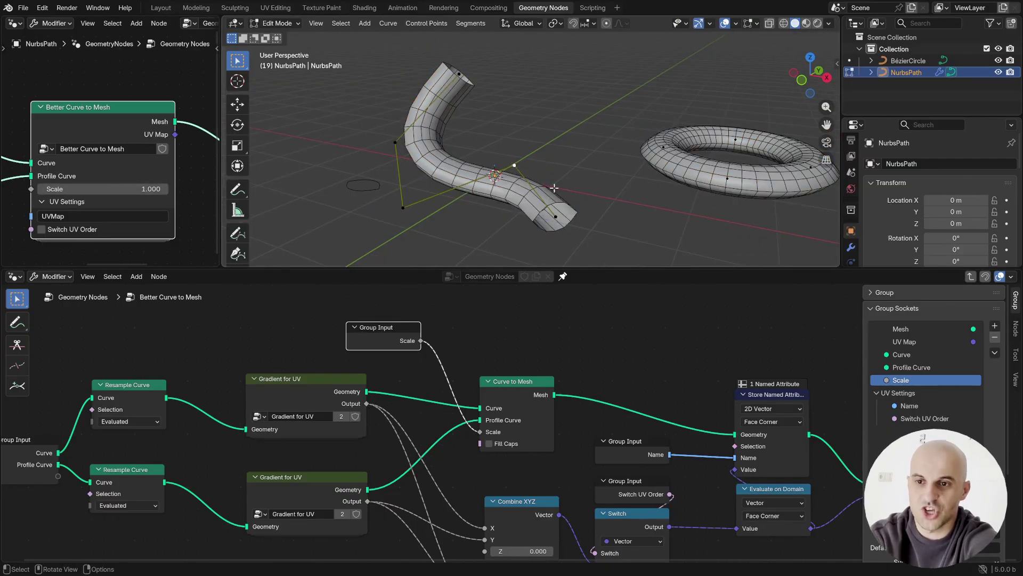
click(558, 214)
key(alt+s)
right_click(639, 232)
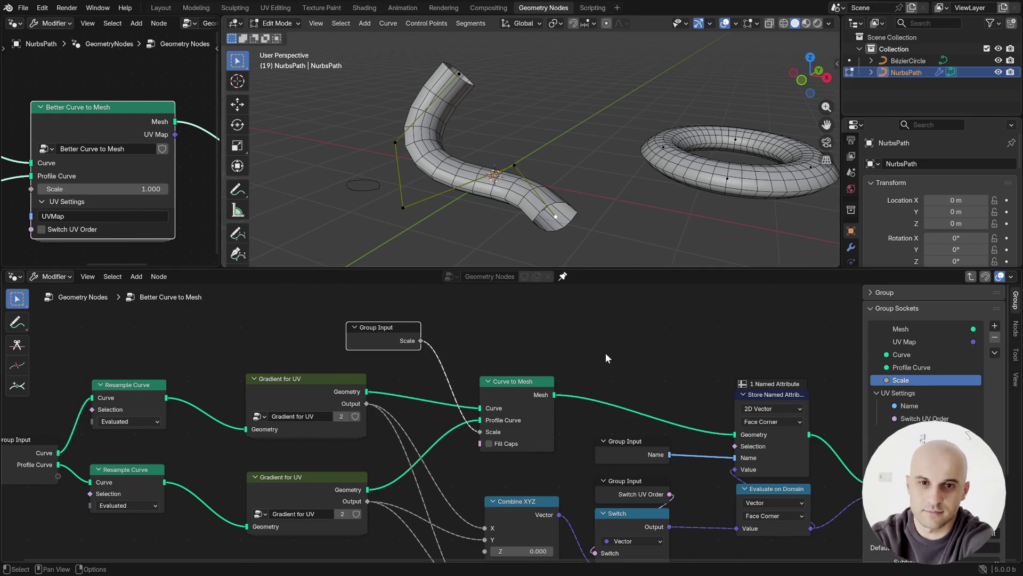
- Move the Group Input, Resample Curve and Gradient for UV nodes left to free space before Curve to Mesh
middle_drag(419, 449, 686, 366)
scroll(559, 434, down, 4)
drag(569, 460, 322, 325)
key(g)
click(144, 338)
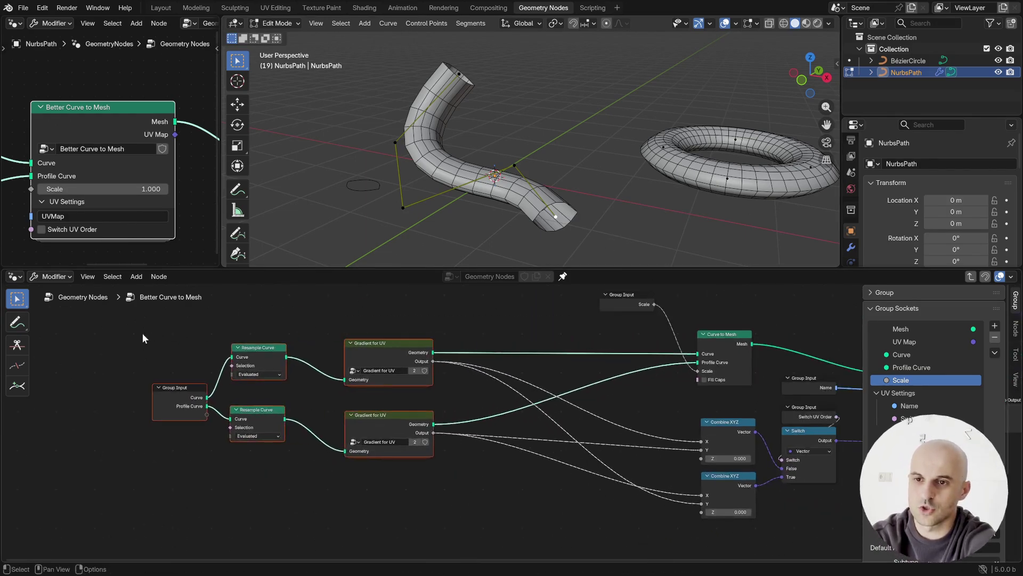
- Insert a Capture Attribute node on the geometry link between the upper Gradient for UV and Curve to Mesh
scroll(515, 371, up, 5)
middle_drag(515, 372, 516, 431)
key(shift+a)
text(cap a)
key(Return)
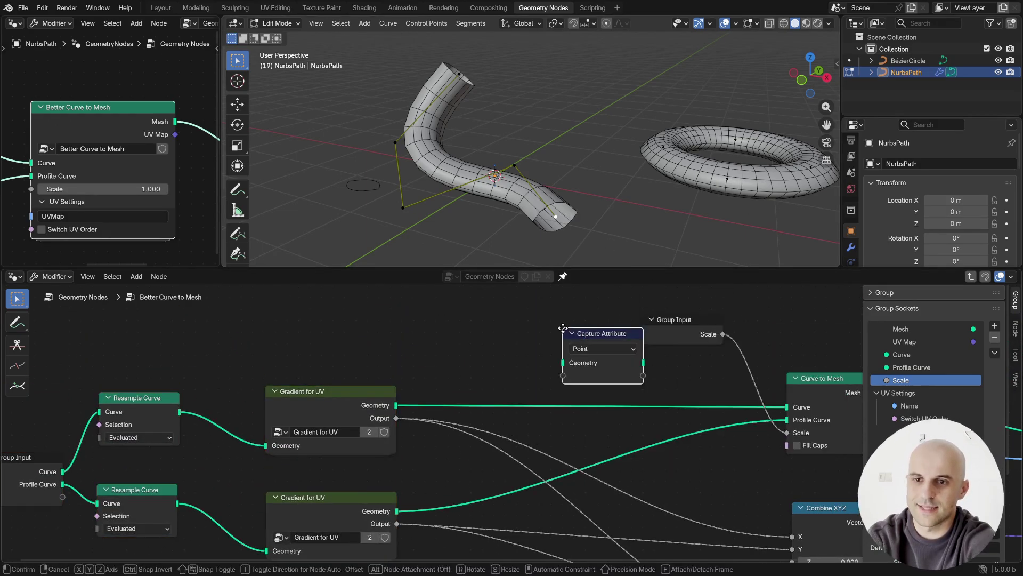
click(504, 357)
drag(505, 356, 508, 318)
- Add a Radius node and link it into Capture Attribute so the curve radius is captured per point
key(shift+a)
text(radius)
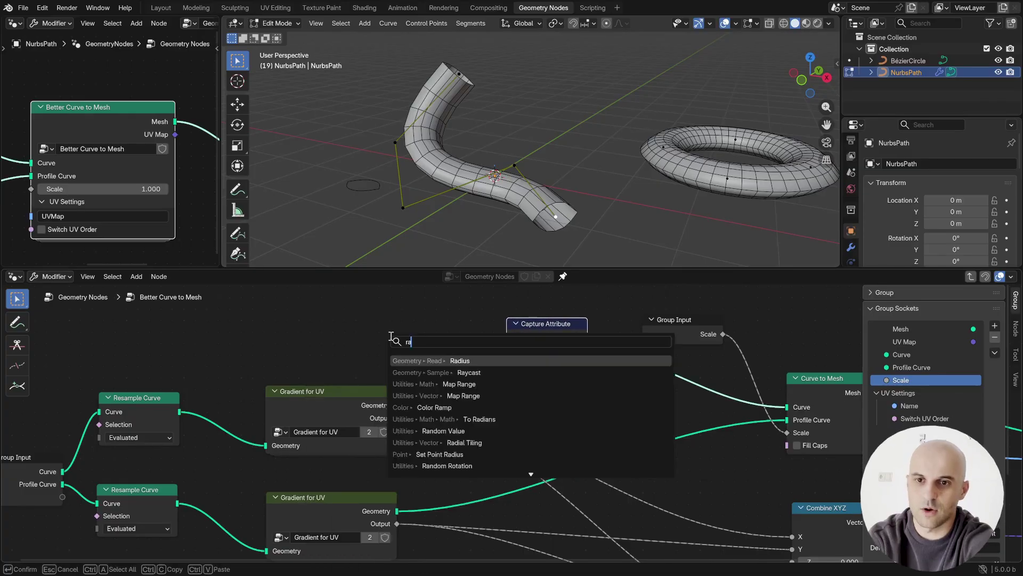
key(Return)
click(409, 338)
drag(505, 363, 507, 365)
middle_drag(615, 410, 514, 434)
middle_drag(561, 380, 539, 427)
- Add a Multiply node that multiplies the group's Scale by the captured Radius and feeds the Curve to Mesh Scale
drag(580, 401, 517, 326)
key(shift+a)
text(multiply)
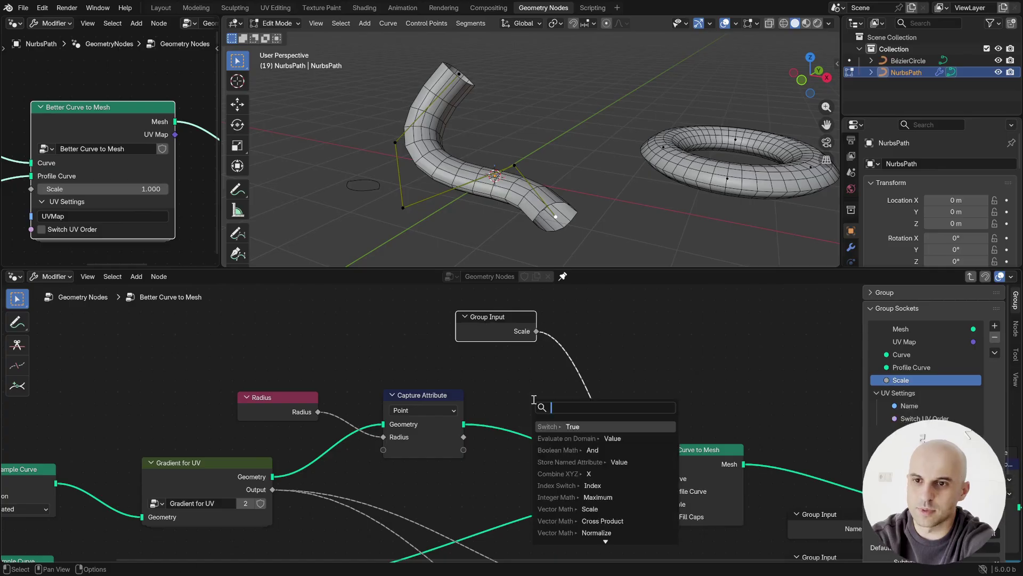
key(Return)
click(550, 363)
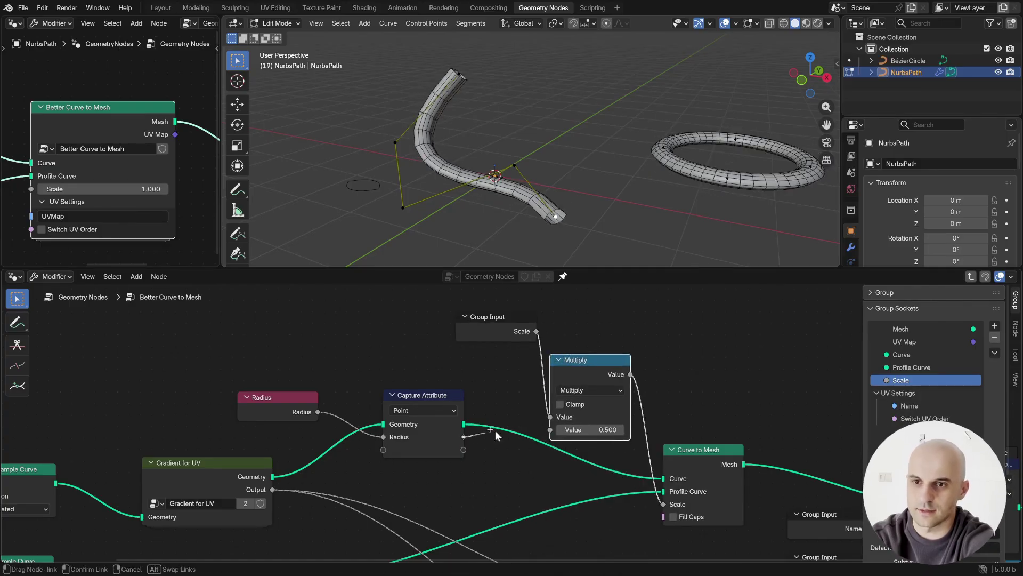
drag(549, 431, 550, 430)
drag(504, 323, 426, 352)
drag(603, 361, 564, 340)
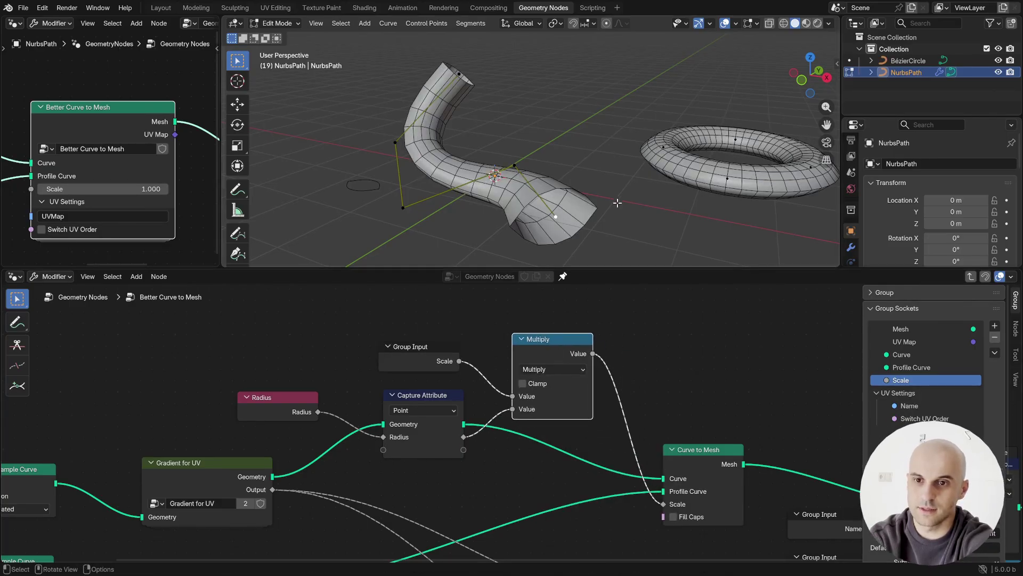
- Adjust the radius of the tube's end control point with Shrink/Fatten to test the flare
key(alt+s)
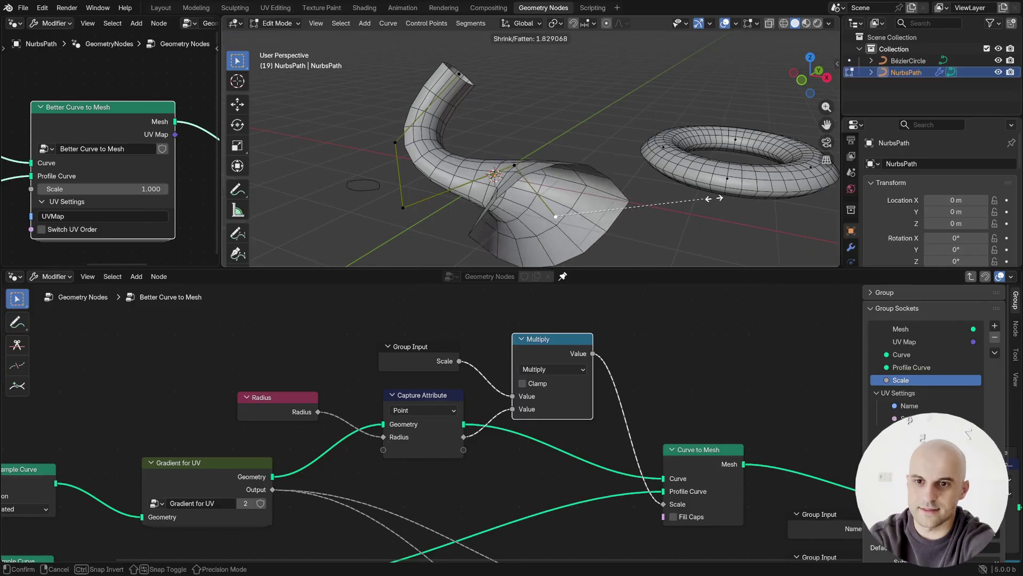
click(645, 203)
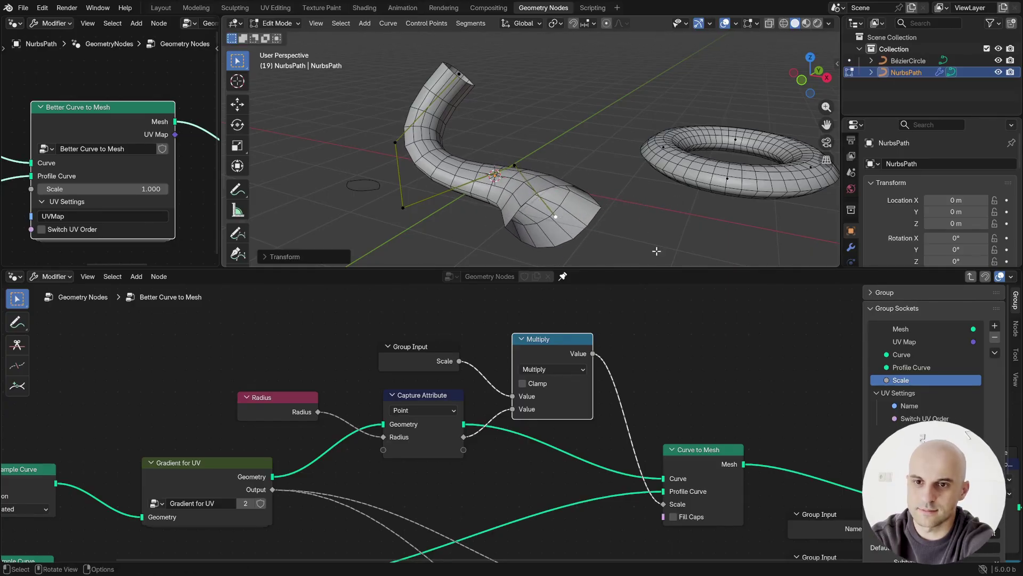
- Add a Float Switch before the Curve to Mesh Scale, with the group's Scale as False and the Multiply result as True
middle_drag(654, 382, 626, 419)
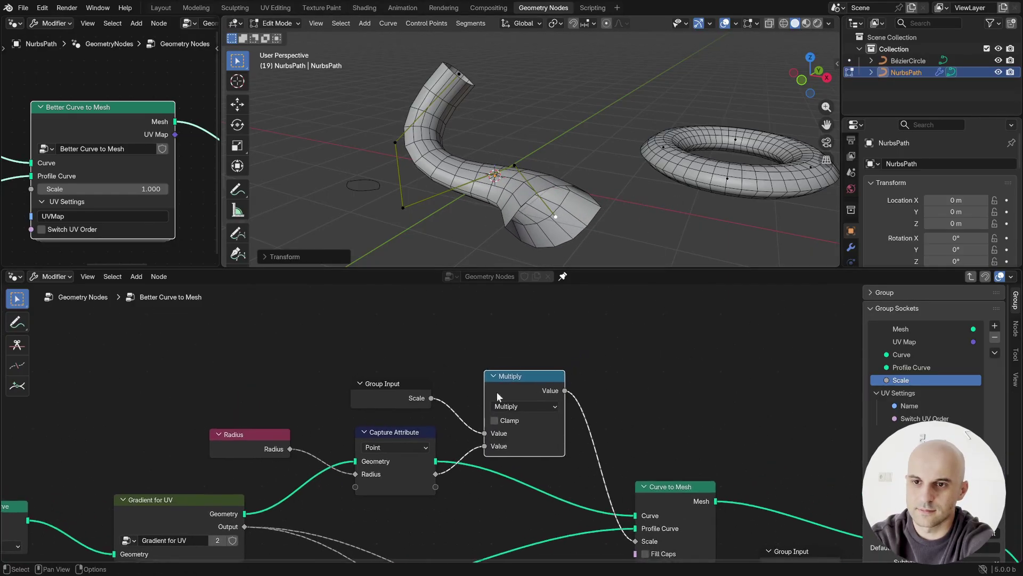
drag(382, 394, 520, 348)
drag(565, 390, 696, 426)
text(sw)
click(696, 426)
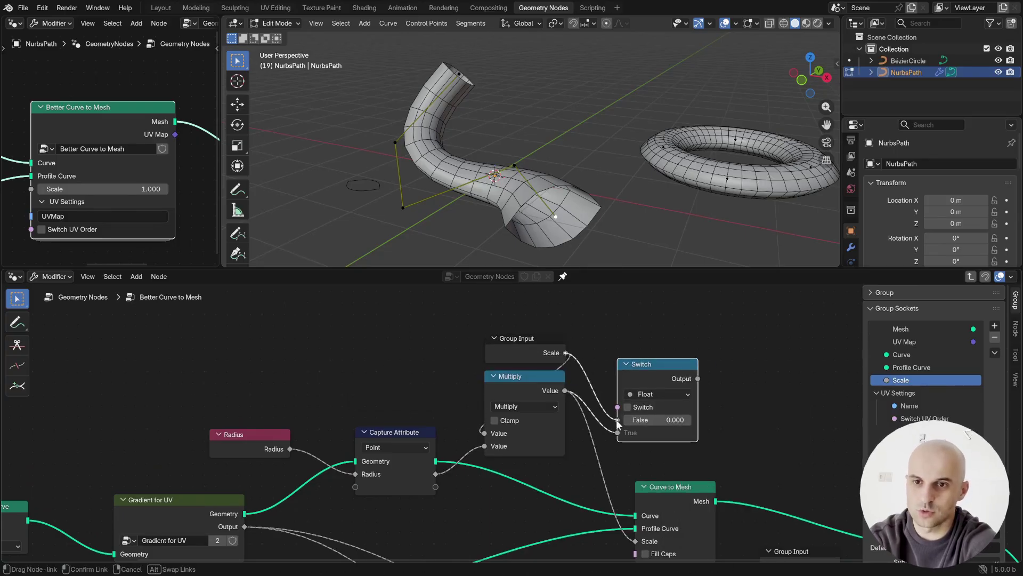
drag(617, 422, 650, 309)
- Enable the Float Switch and expose its boolean as a group input named Scale with Radius
click(594, 383)
text(g)
key(Return)
click(665, 310)
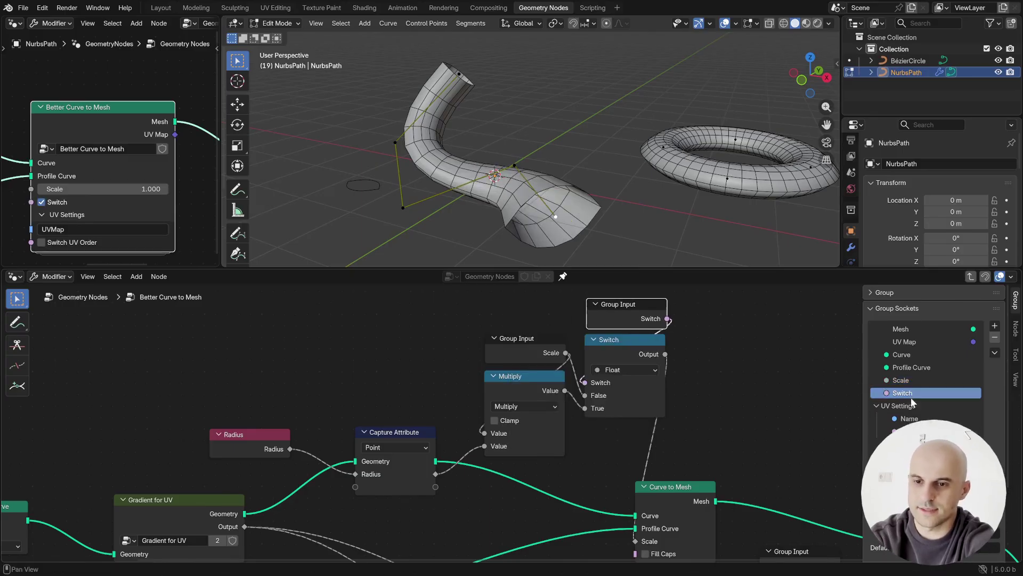
double_click(905, 392)
text(Scale with radius)
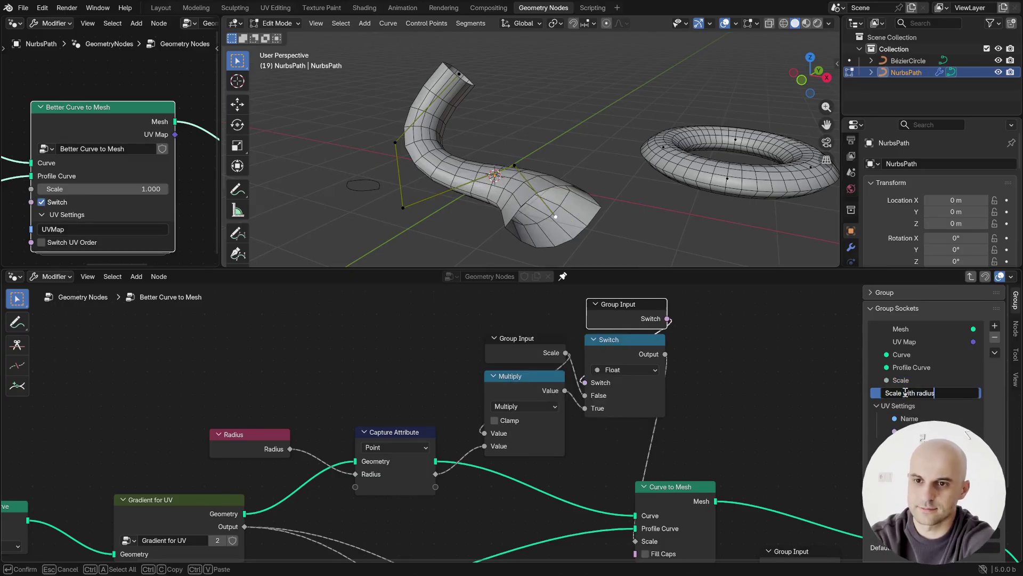
key(ctrl+BackSpace)
text(Radius)
key(Return)
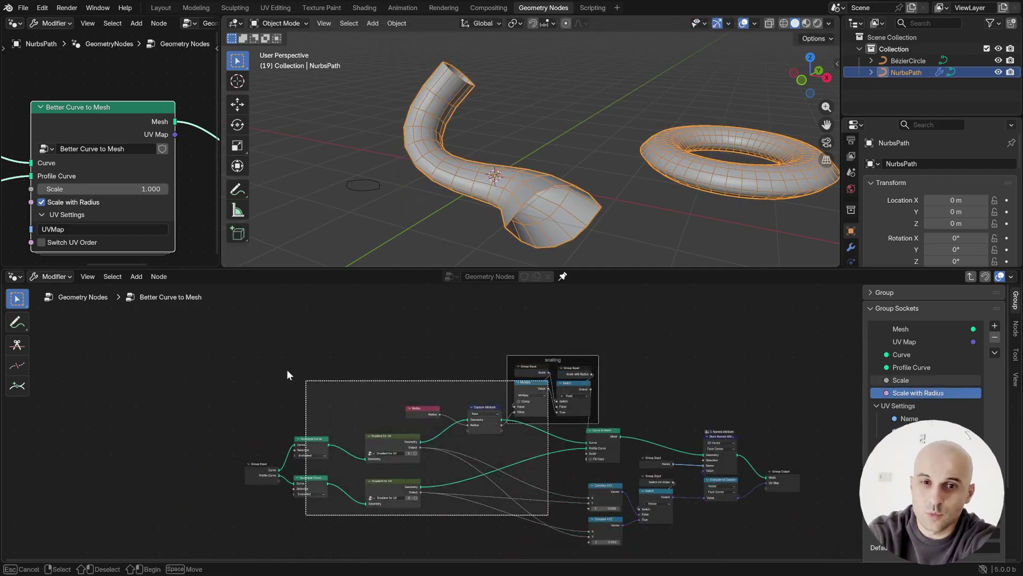
- Enable Fill Caps on the Curve to Mesh node
drag(287, 370, 156, 337)
scroll(605, 465, up, 3)
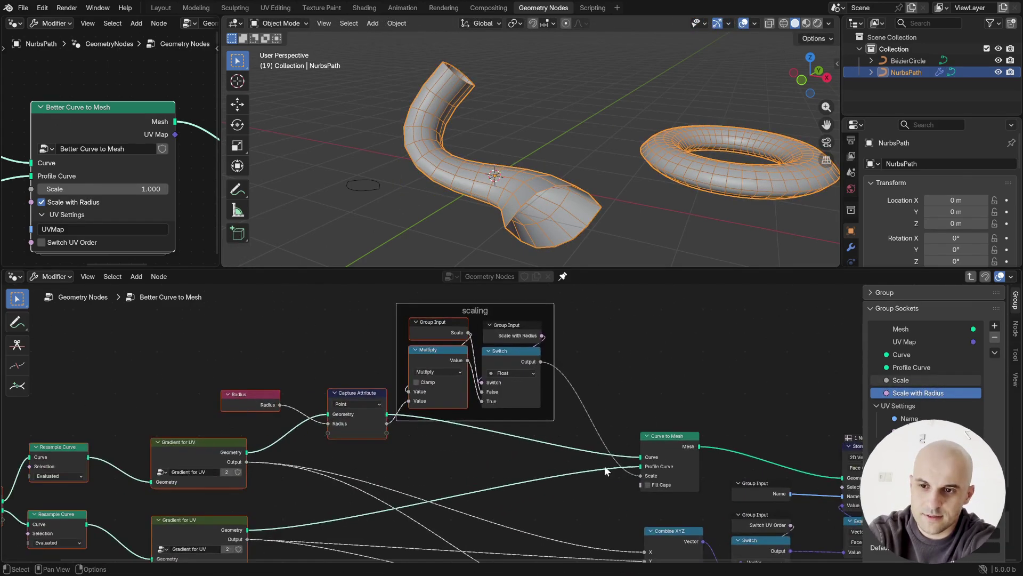
scroll(604, 465, up, 2)
click(552, 434)
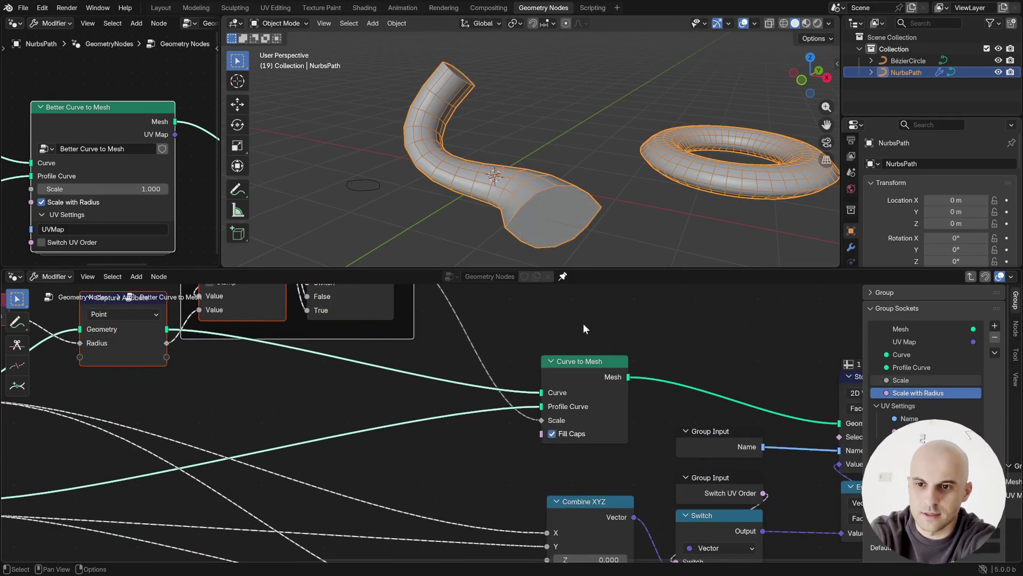
- Switch the viewport to Material Preview and examine the texture on the tube's filled end cap
click(806, 23)
scroll(649, 211, up, 5)
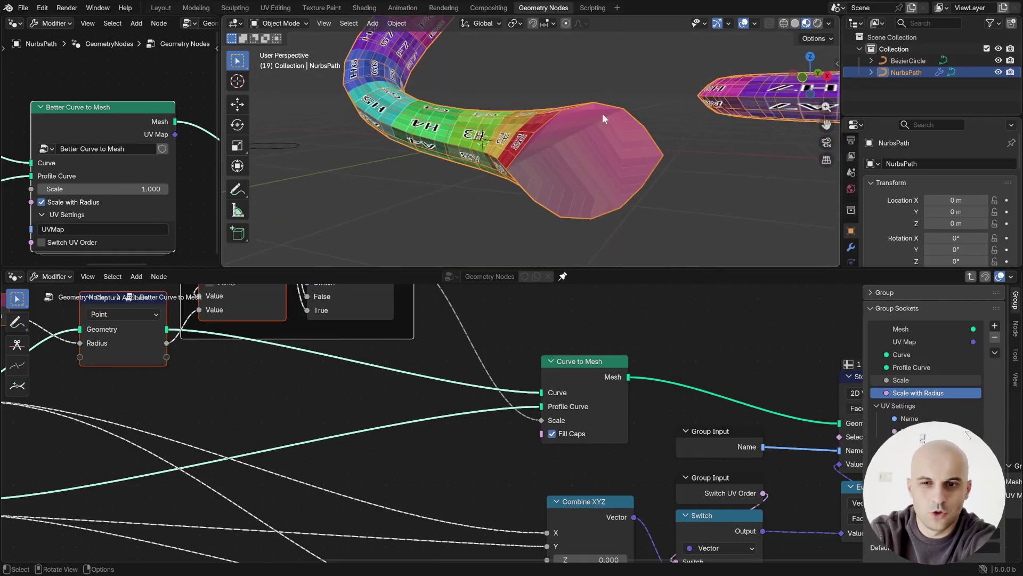
scroll(646, 147, down, 4)
scroll(646, 147, up, 4)
middle_drag(646, 147, 634, 117)
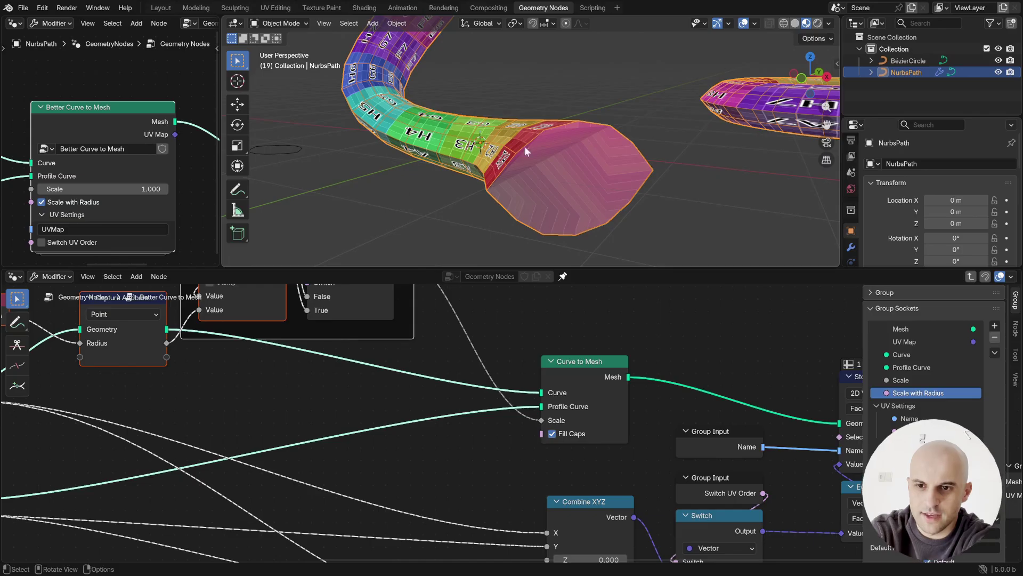
- Sketch an annotation outline around the tube's filled end cap and erase it
click(239, 191)
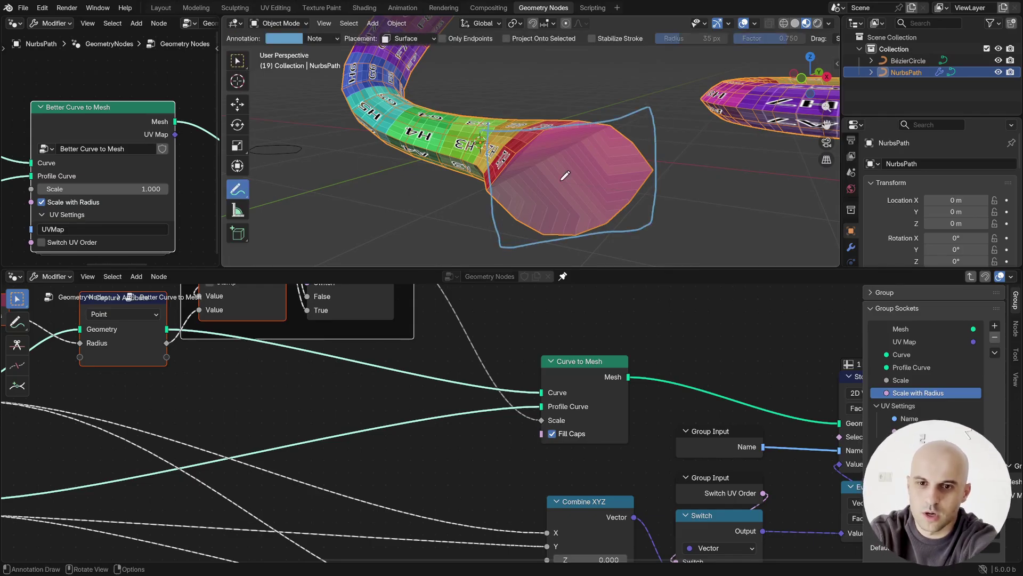
ctrl+drag(628, 170, 661, 119)
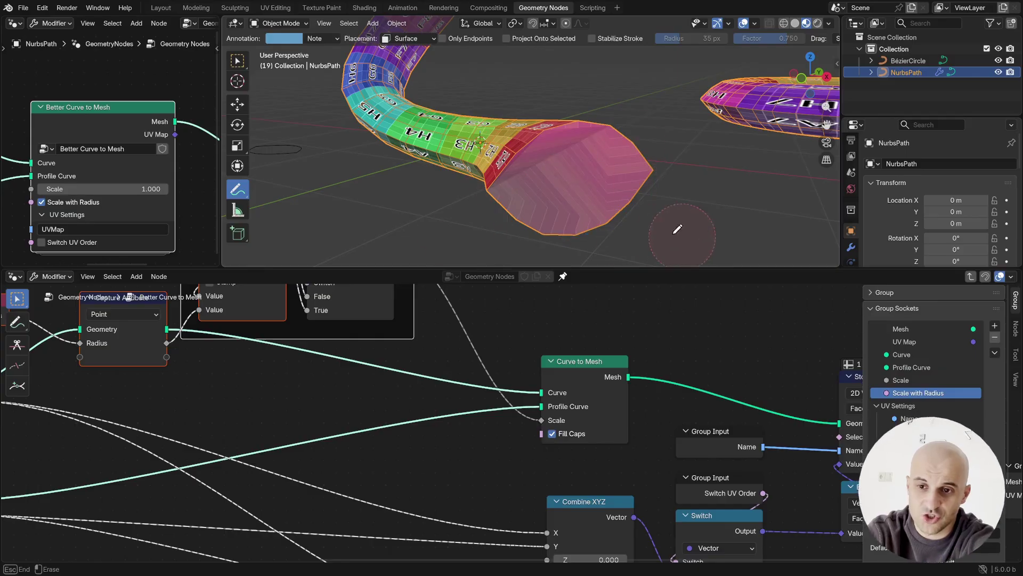
key(w)
- Add an Endpoint Selection node below Radius and capture its Selection in the main curve's Capture Attribute node
middle_drag(575, 183, 592, 189)
scroll(391, 388, down, 2)
middle_drag(391, 388, 796, 449)
drag(620, 344, 479, 394)
drag(606, 372, 576, 329)
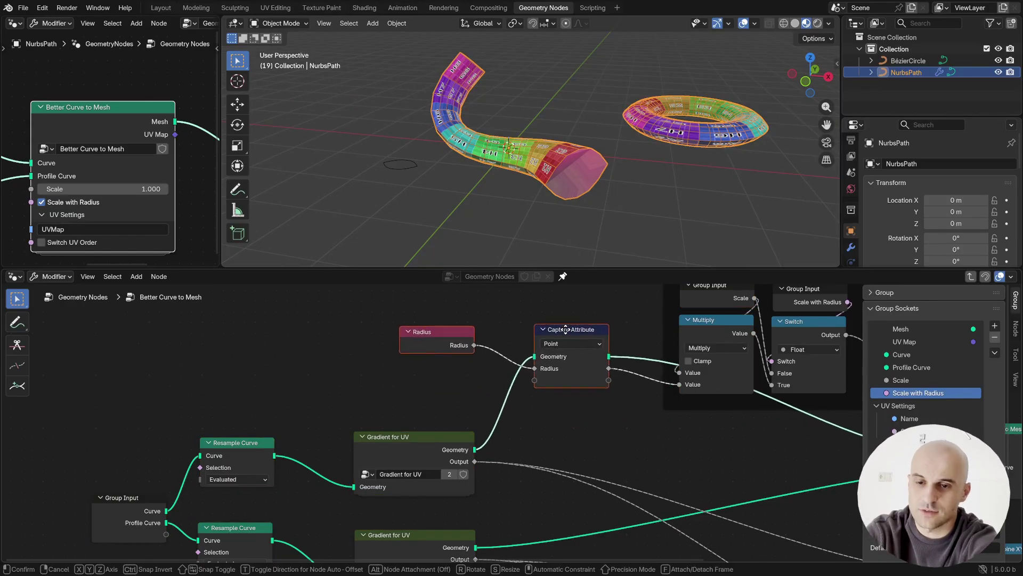
key(shift+a)
text(endp s)
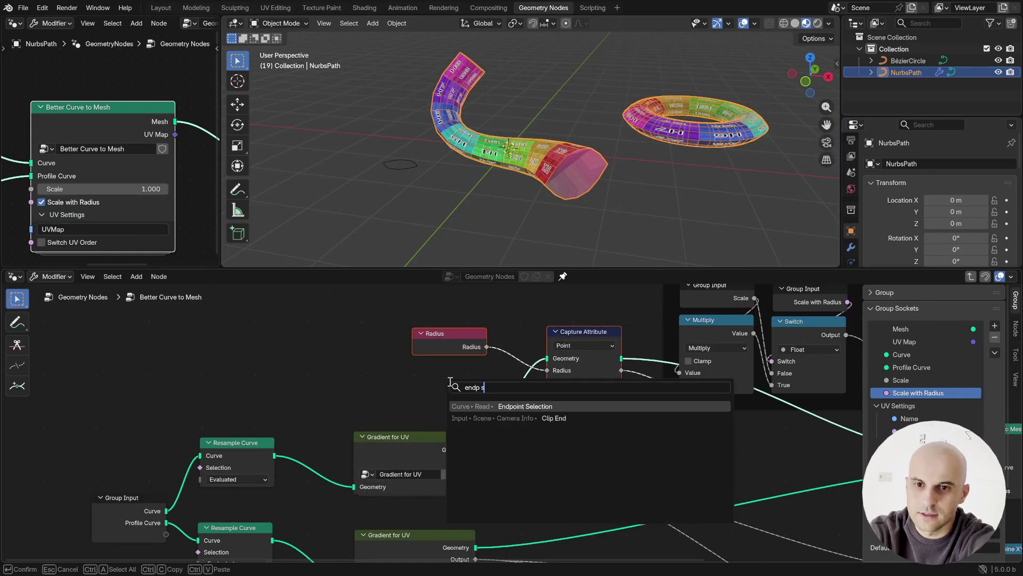
key(Return)
click(488, 382)
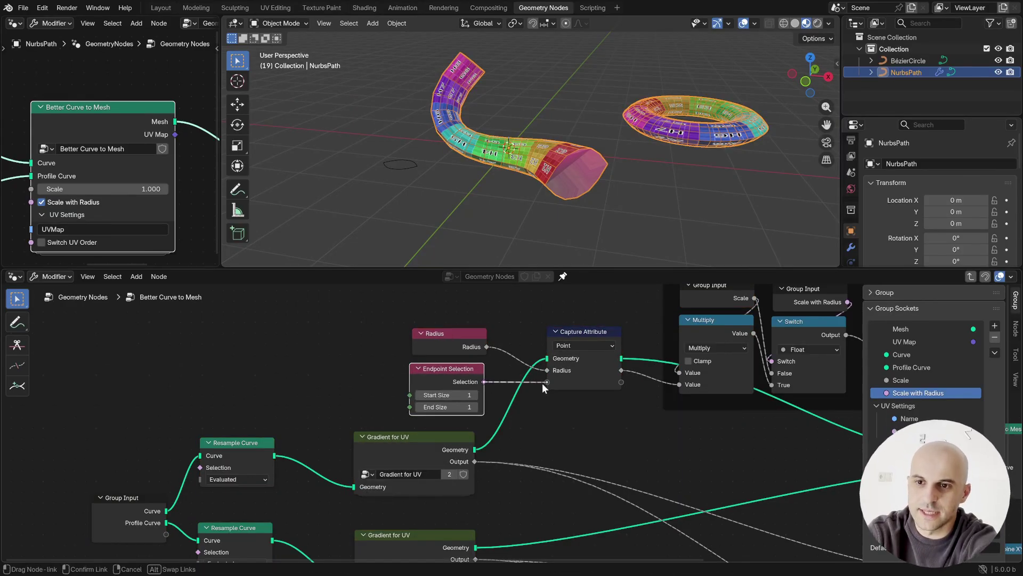
drag(542, 383, 544, 383)
- Preview the captured endpoint Selection on the Curve to Mesh result with a Viewer
middle_drag(630, 428, 506, 427)
ctrl+shift+click(502, 383)
scroll(541, 419, down, 3)
middle_drag(760, 456, 493, 415)
ctrl+shift+click(561, 395)
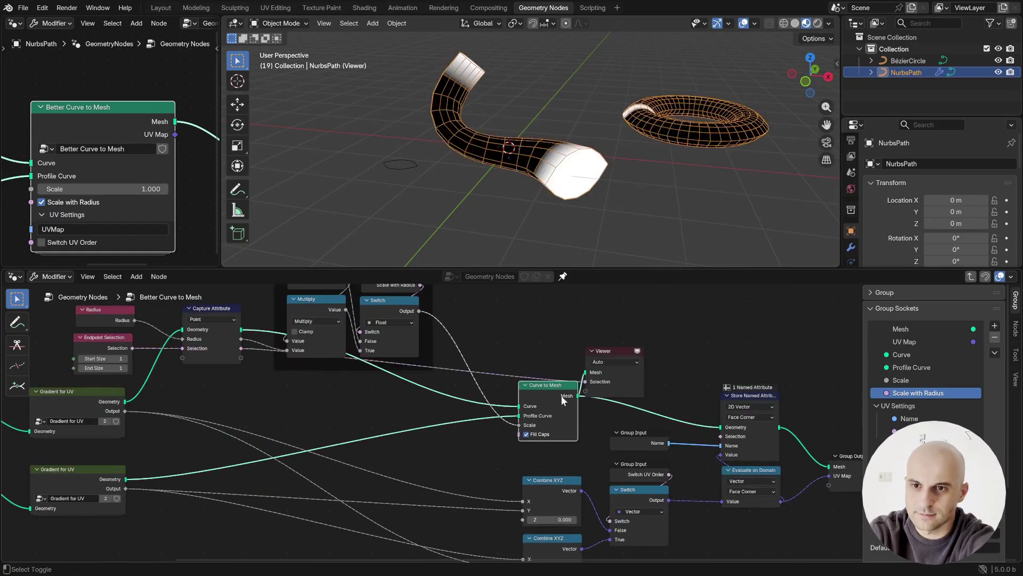
middle_drag(615, 185, 586, 223)
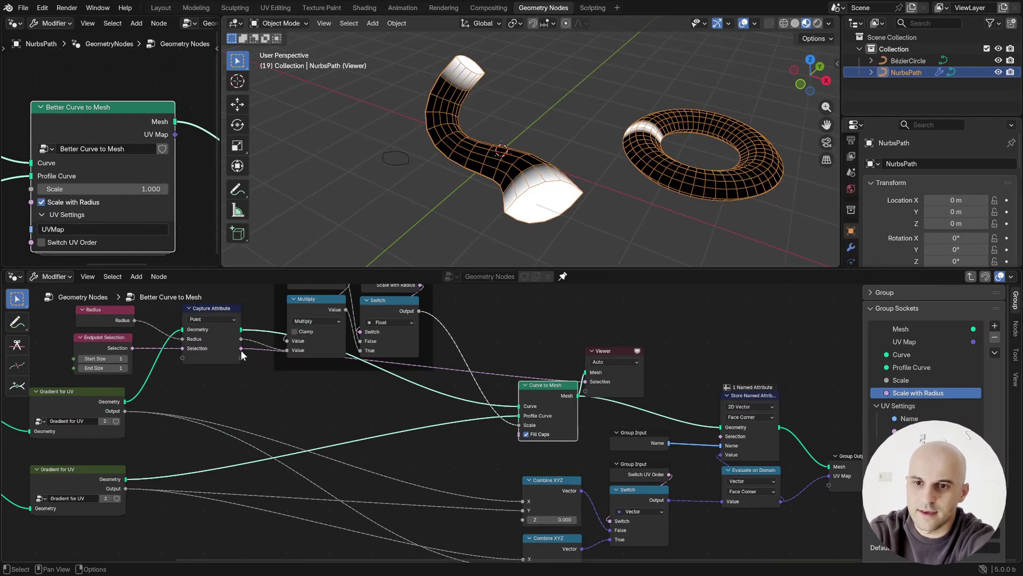
- Evaluate the captured Selection on the Face domain with an Evaluate on Domain node and examine it on both tubes
drag(241, 349, 309, 408)
text(eva)
key(Return)
click(330, 419)
click(329, 409)
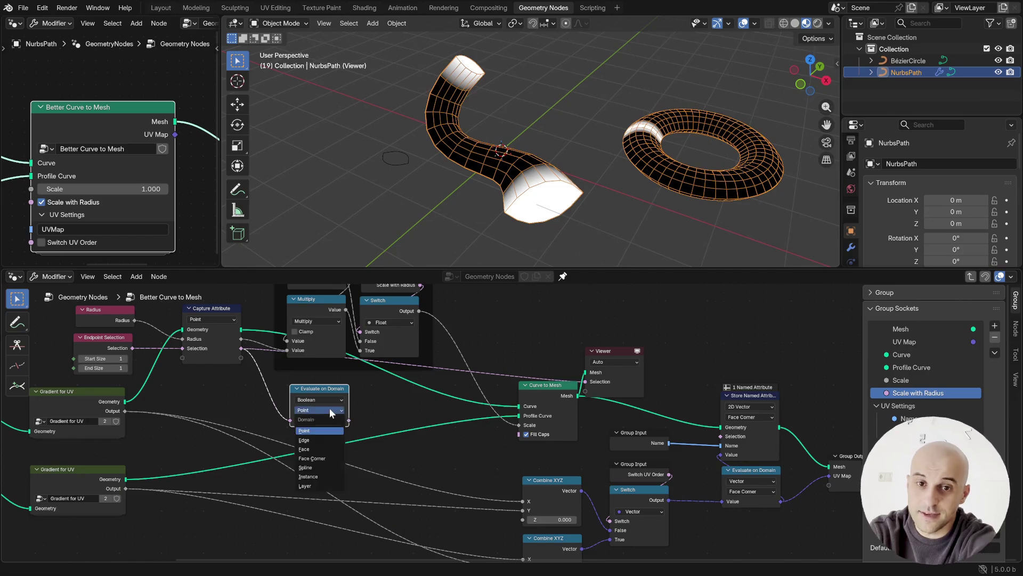
click(315, 449)
mouse_move(590, 186)
middle_down()
mouse_move(618, 188)
mouse_move(596, 143)
mouse_move(603, 154)
mouse_move(524, 211)
middle_up()
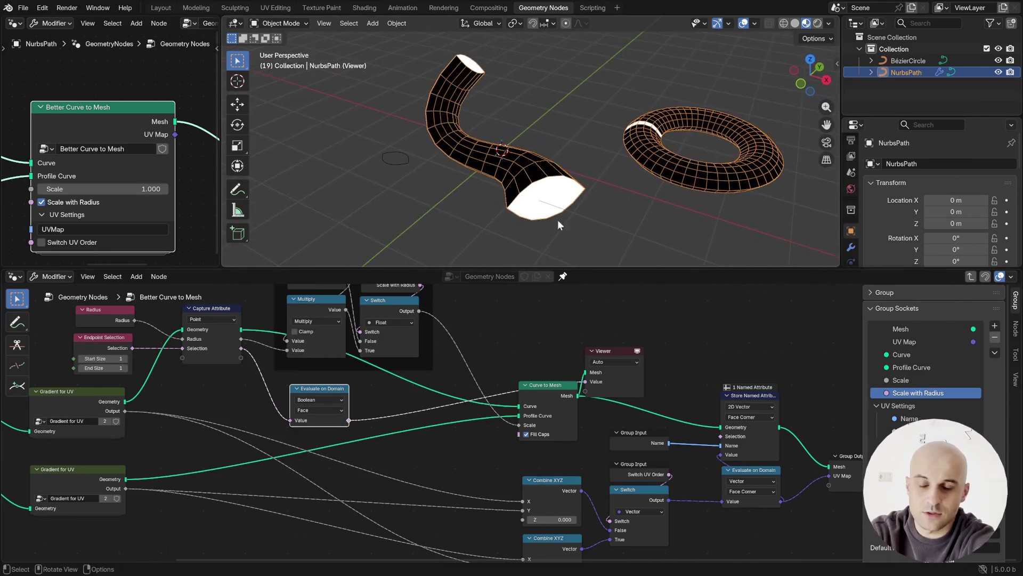
middle_drag(636, 198, 605, 142)
scroll(606, 219, up, 4)
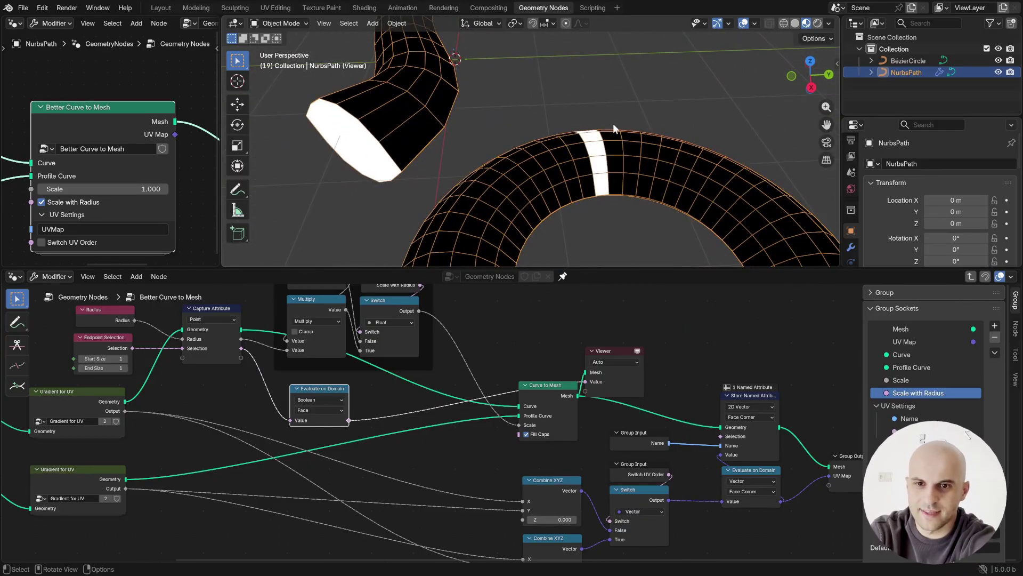
- Move the Radius and Endpoint Selection nodes away from Capture Attribute and add an Is Spline Cyclic node beneath them
middle_drag(353, 381, 805, 473)
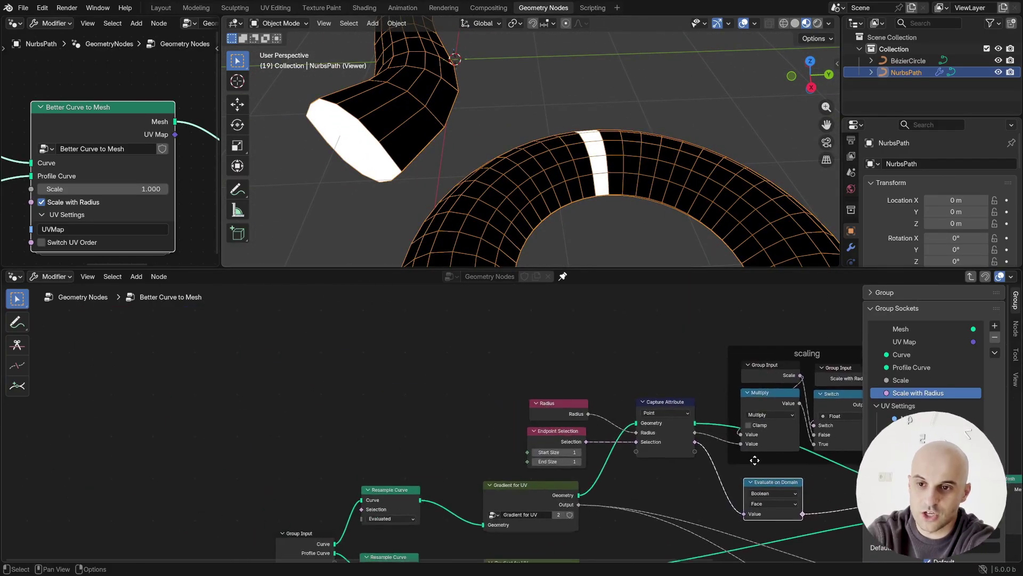
scroll(715, 442, up, 5)
drag(629, 345, 428, 365)
middle_drag(490, 400, 507, 420)
key(shift+a)
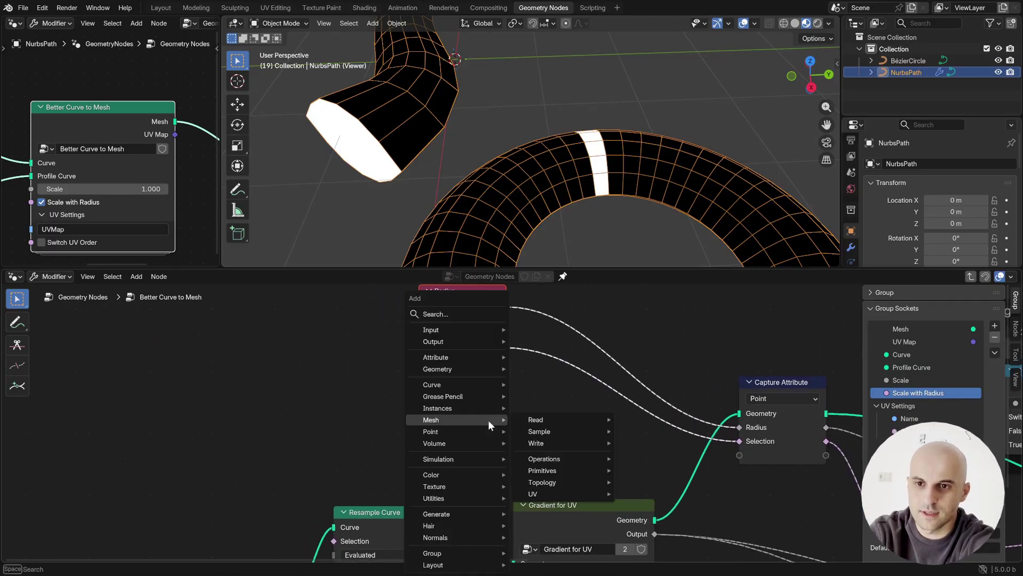
text(is s)
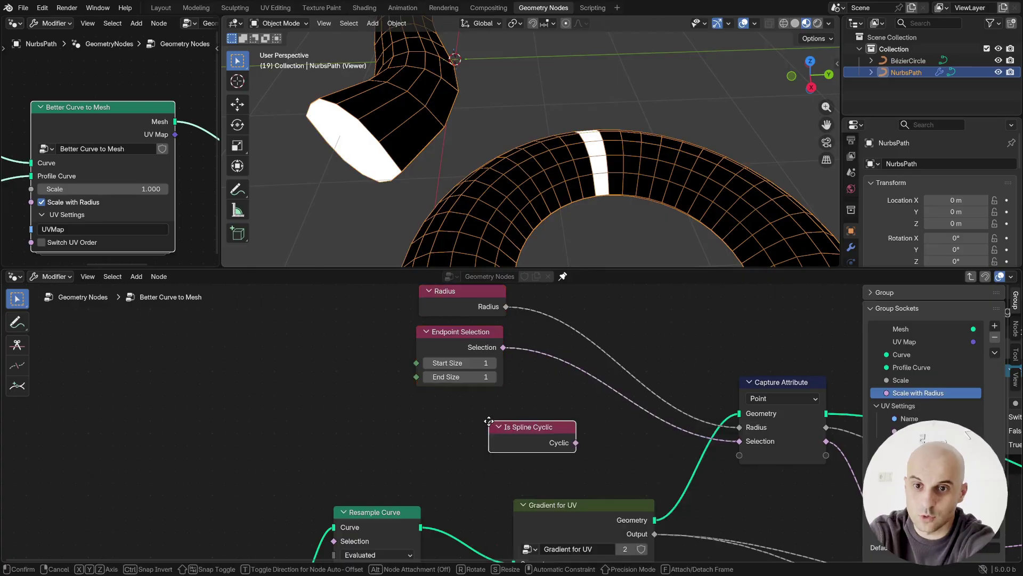
click(417, 398)
- Subtract Is Spline Cyclic from the Endpoint Selection with a Boolean Math node feeding the captured Selection
middle_drag(549, 444, 544, 425)
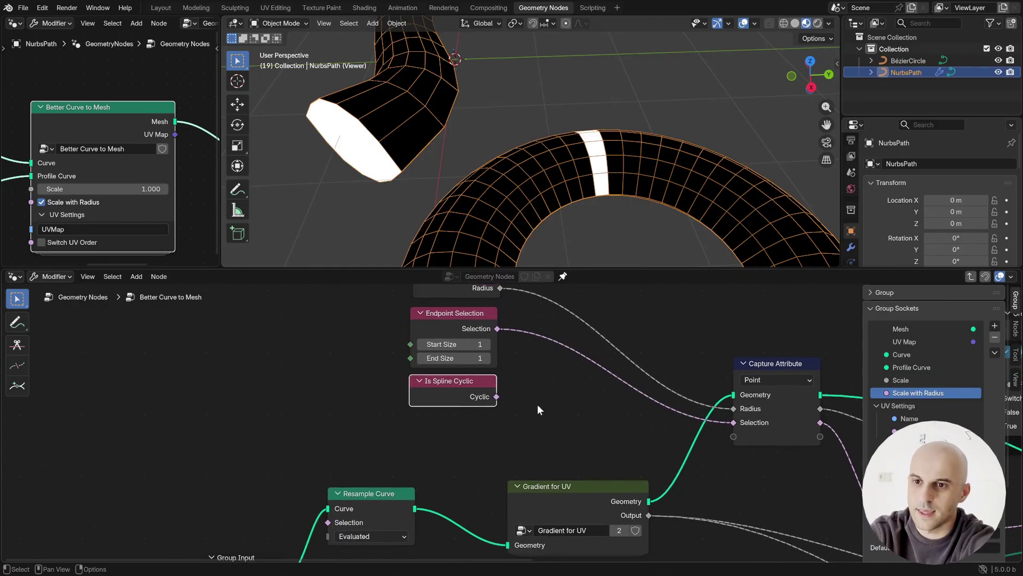
drag(497, 396, 560, 387)
text(sub)
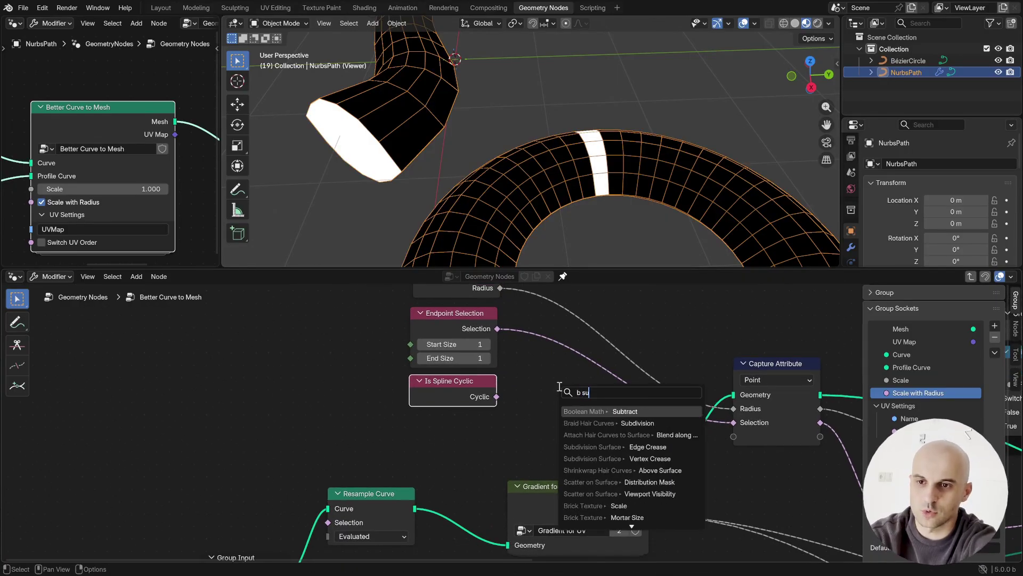
key(Return)
click(526, 355)
drag(496, 397, 527, 410)
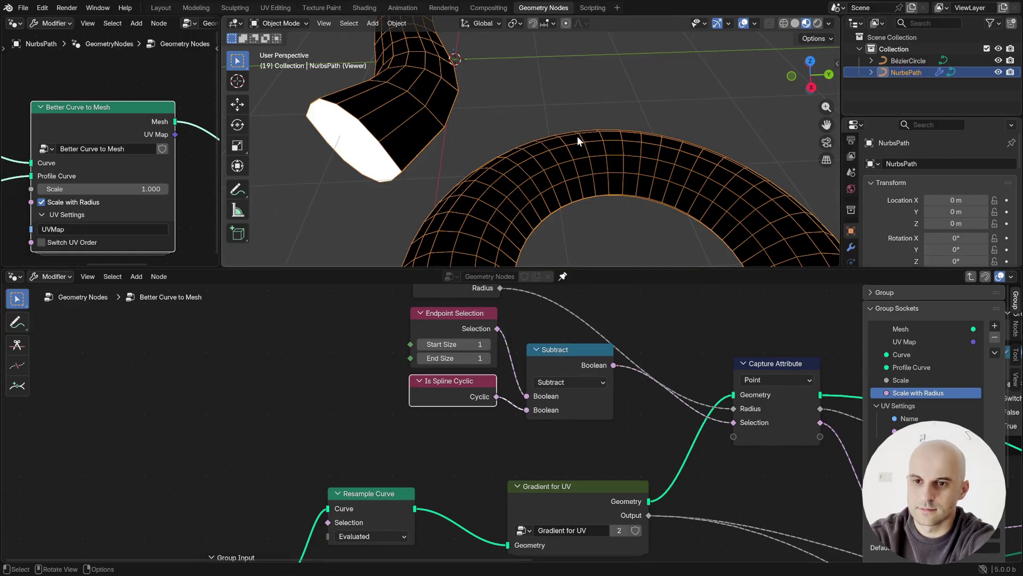
middle_drag(581, 229, 584, 166)
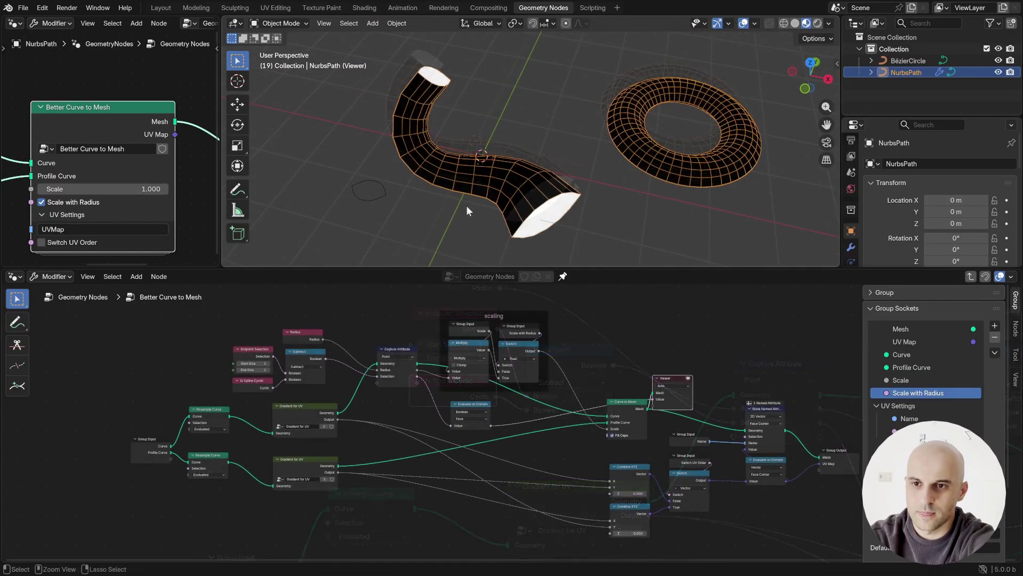
- Annotate the path running along the open tube between its caps in the maximized viewport and erase the stroke
key(ctrl+space)
middle_drag(435, 247, 426, 231)
click(16, 189)
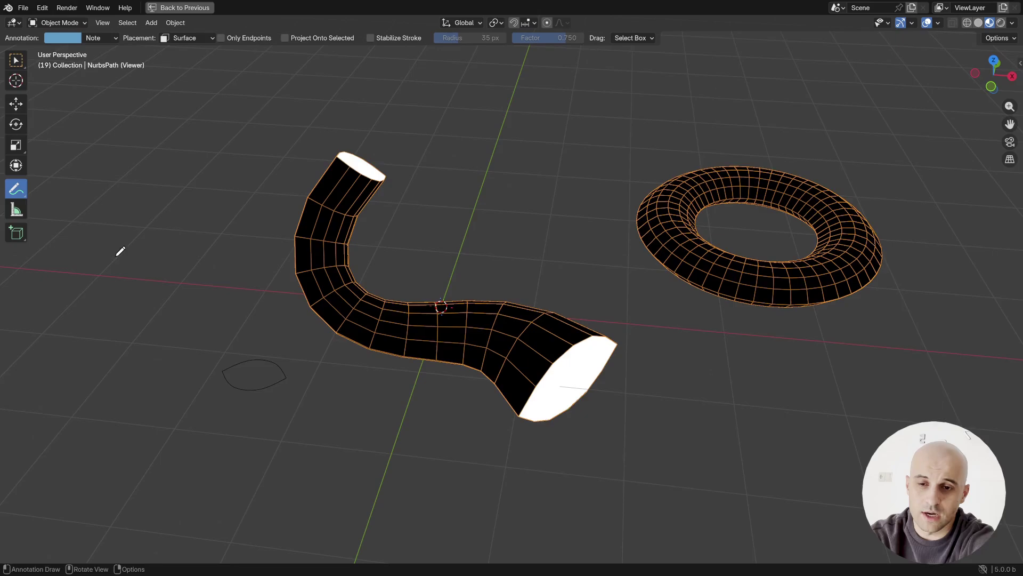
mouse_move(119, 246)
middle_down()
mouse_move(171, 238)
mouse_move(472, 341)
mouse_move(526, 321)
mouse_move(473, 321)
mouse_move(487, 343)
mouse_move(466, 338)
mouse_move(443, 359)
mouse_move(351, 392)
middle_up()
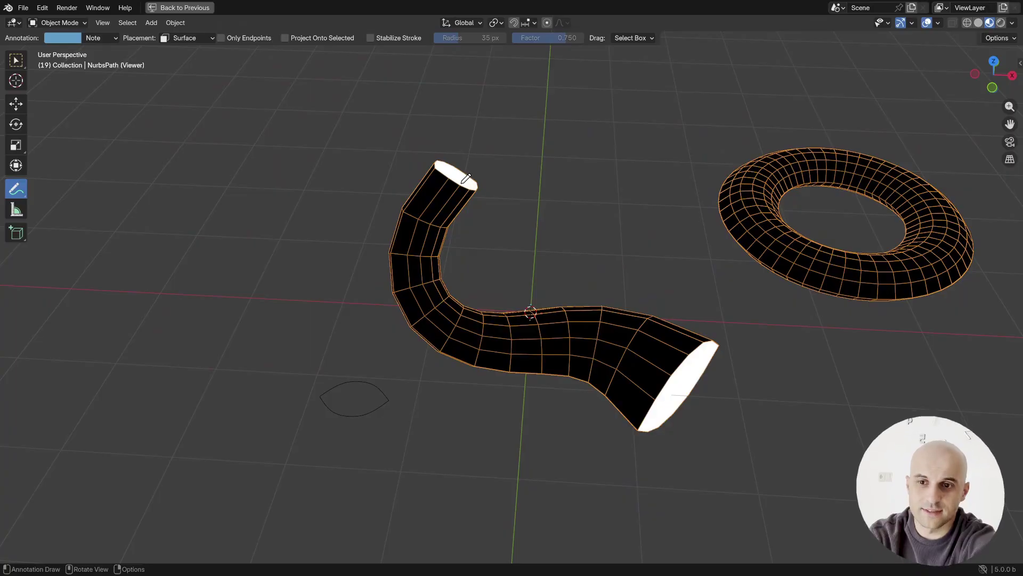
drag(466, 178, 429, 257)
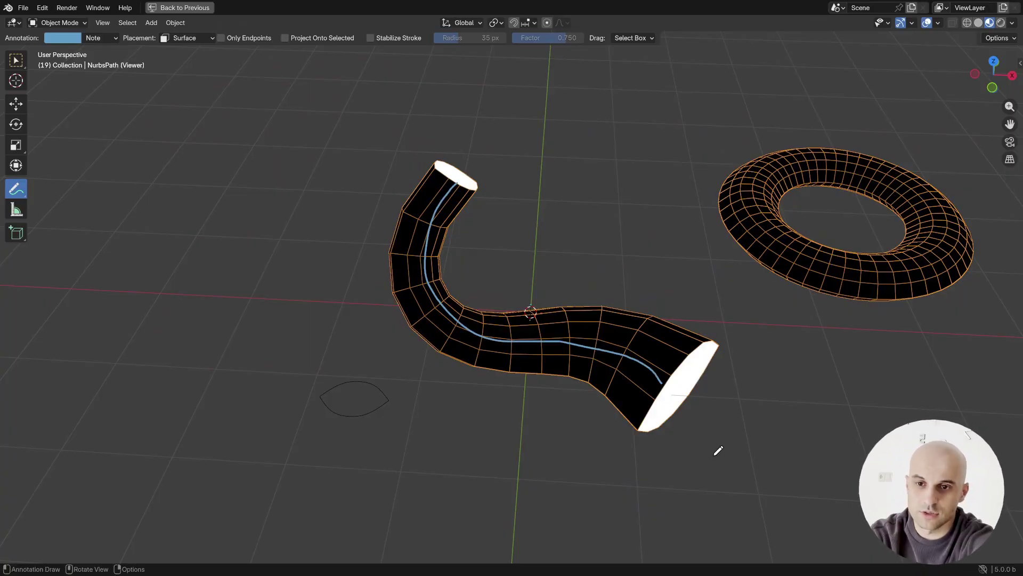
mouse_move(658, 382)
ctrl+mouse_down()
mouse_move(443, 311)
mouse_move(458, 184)
ctrl+mouse_up()
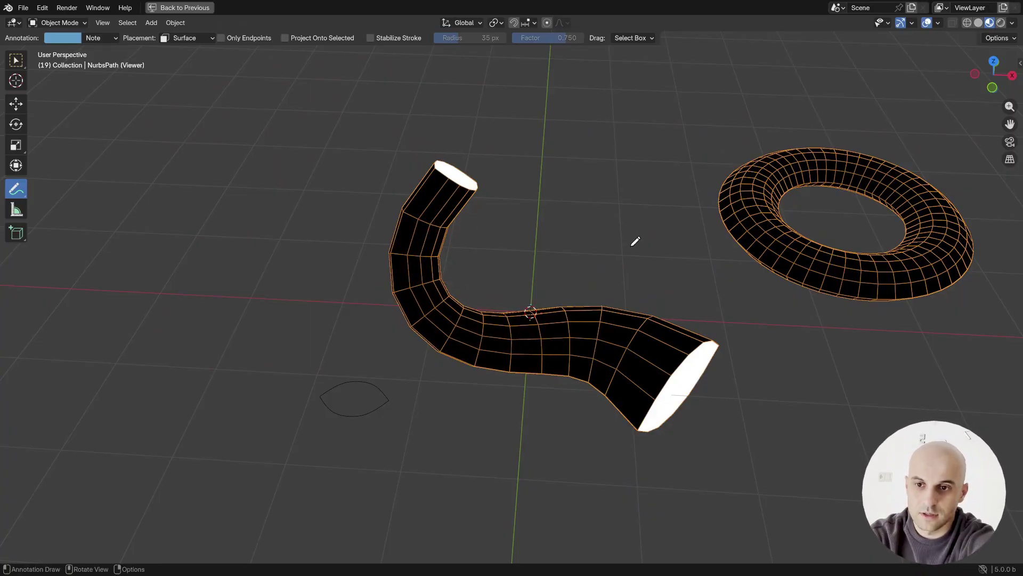
key(ctrl+space)
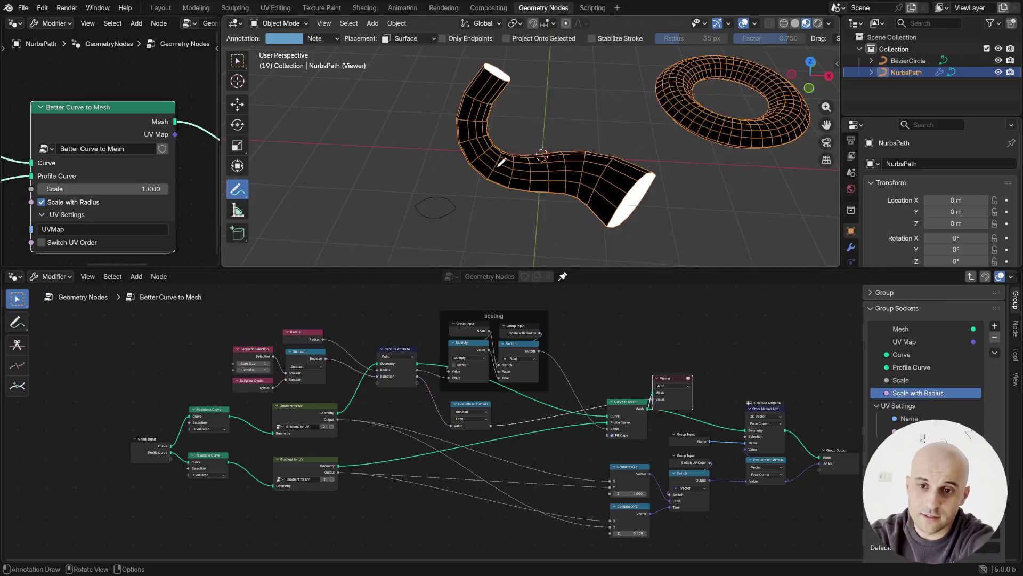
- Add a Capture Attribute node to the profile curve's geometry after its Gradient for UV node
mouse_move(499, 167)
middle_down()
mouse_move(516, 160)
mouse_move(482, 199)
mouse_move(501, 163)
mouse_move(442, 182)
middle_up()
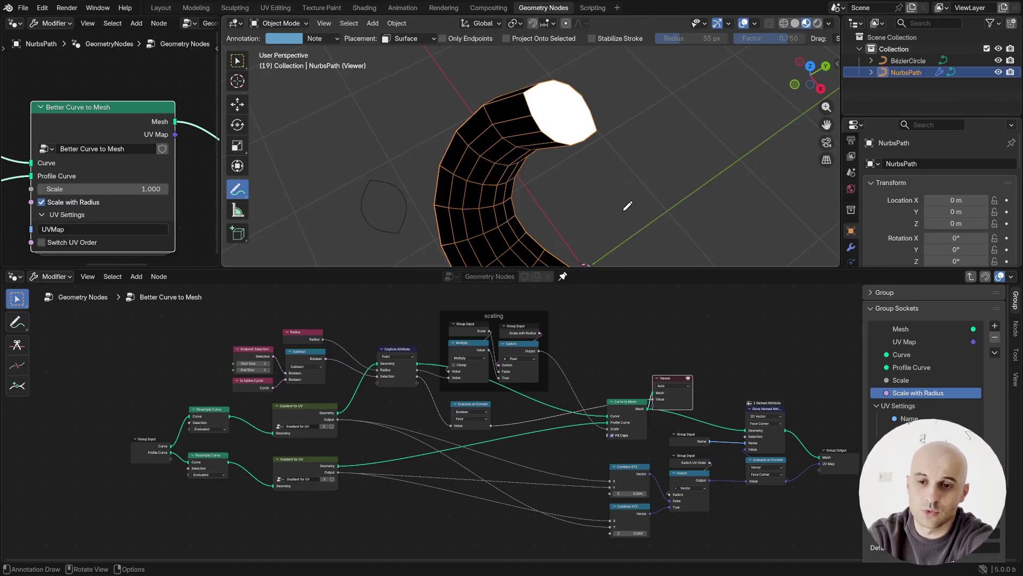
middle_drag(627, 205, 599, 105)
middle_drag(609, 159, 592, 224)
scroll(535, 498, up, 5)
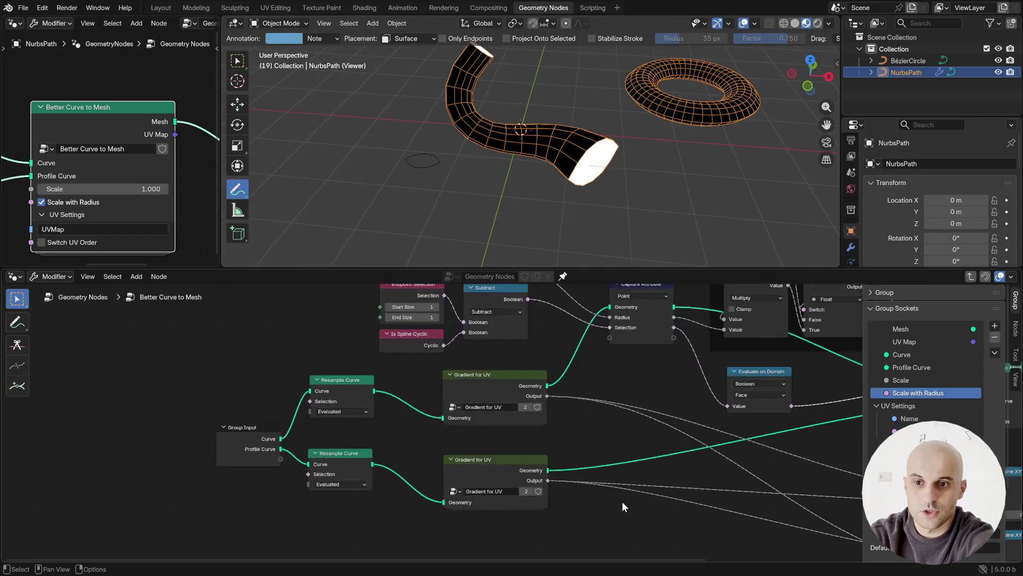
key(shift+a)
text(cap a)
key(Return)
click(510, 449)
middle_drag(555, 471, 580, 369)
drag(576, 354, 581, 425)
- Add a Position node and capture its value in the profile curve's Capture Attribute node
key(shift+a)
text(pos)
key(Return)
click(416, 460)
drag(478, 473, 537, 460)
- Preview the captured profile Position on the Curve to Mesh result and delete the Viewer node
middle_drag(672, 468, 410, 483)
ctrl+shift+click(339, 472)
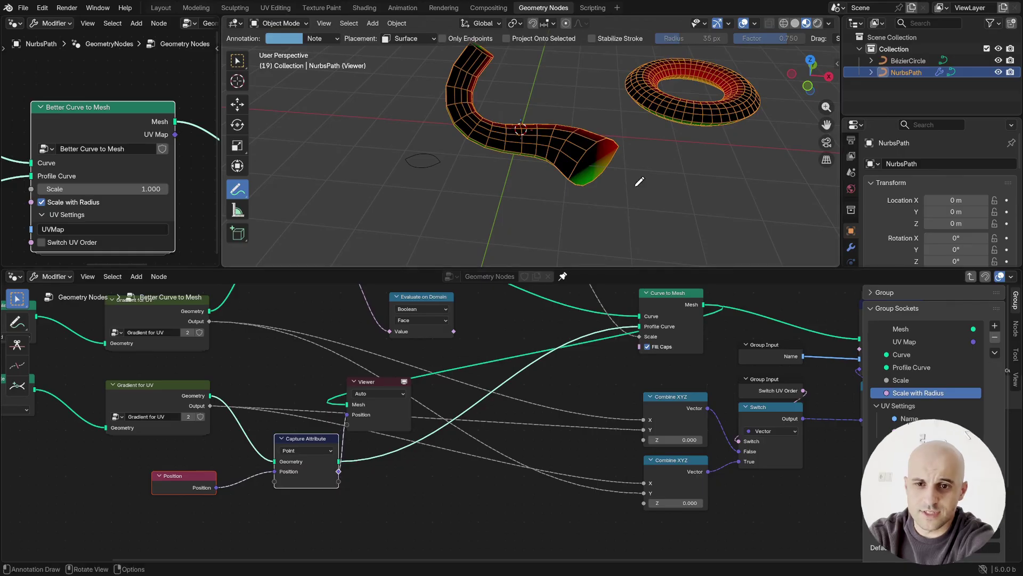
middle_drag(636, 184, 441, 68)
scroll(616, 159, up, 2)
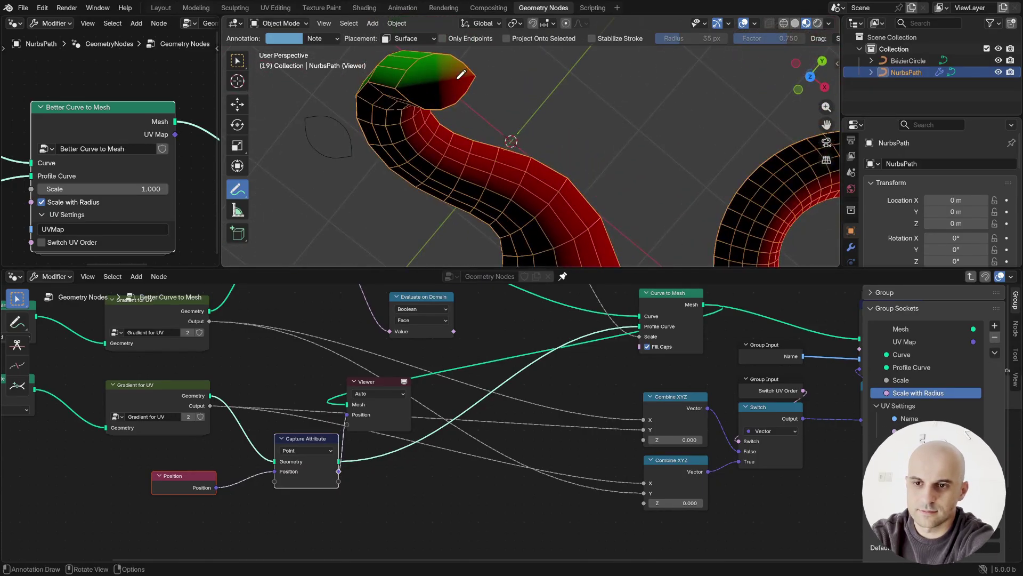
click(389, 417)
key(x)
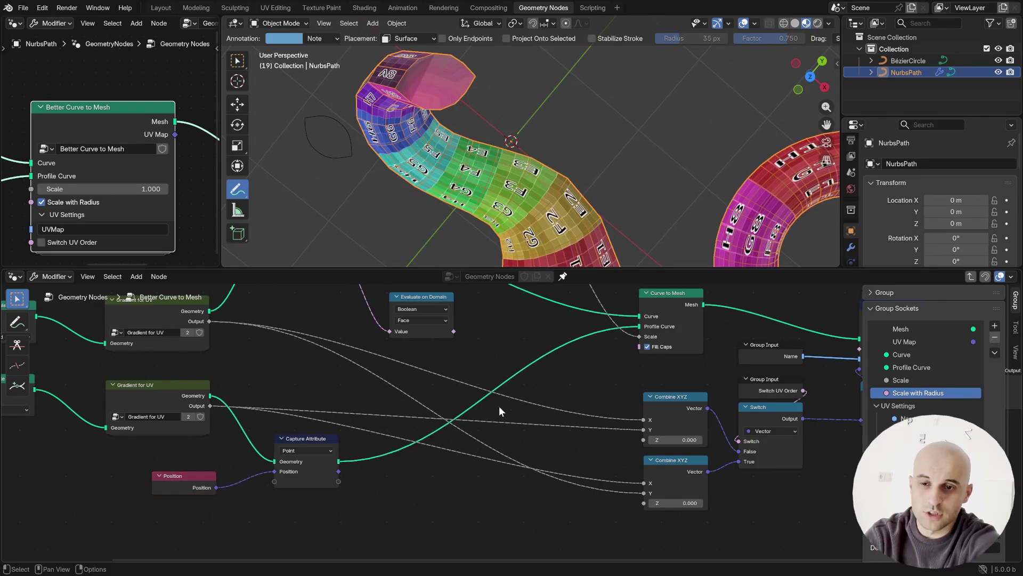
- Add a Vector Switch node with the captured profile Position as its True value
middle_drag(499, 405, 496, 449)
middle_drag(509, 394, 550, 309)
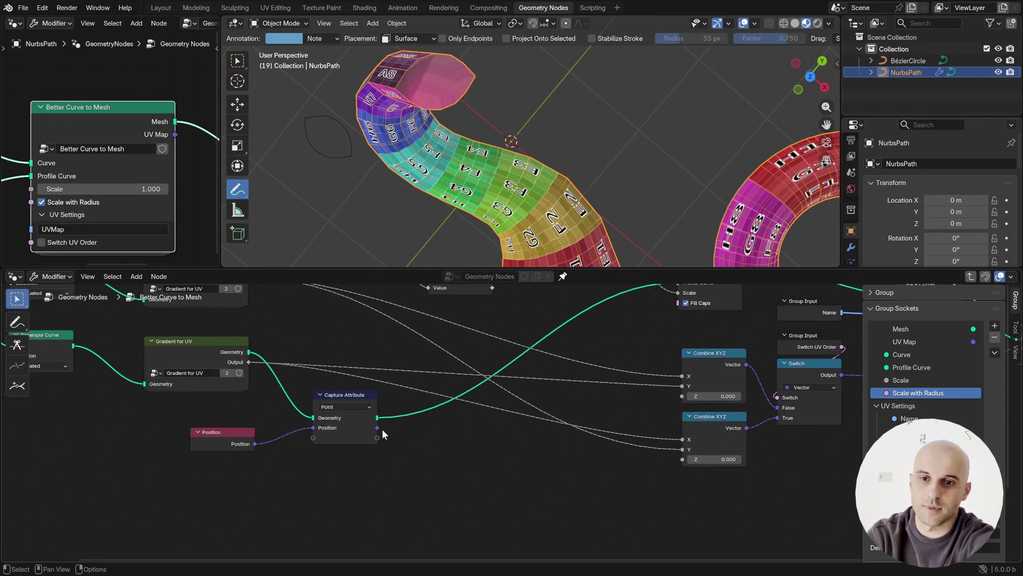
drag(378, 427, 539, 485)
text(sw)
key(Return)
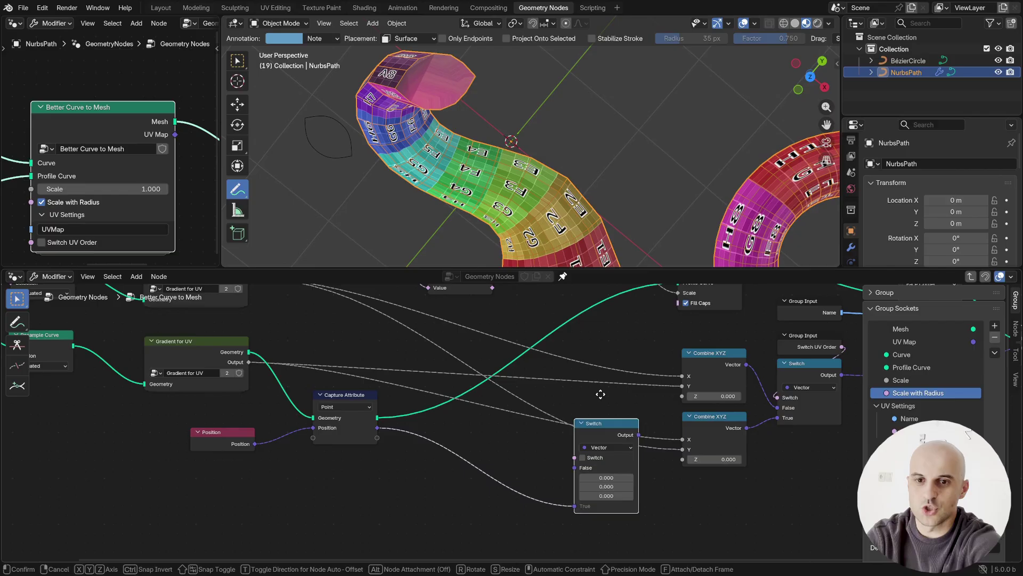
click(603, 386)
- Frame the Boolean Evaluate on Domain node and label the frame "caps selection"
middle_drag(605, 390, 584, 472)
middle_drag(535, 392, 567, 451)
scroll(566, 448, up, 2)
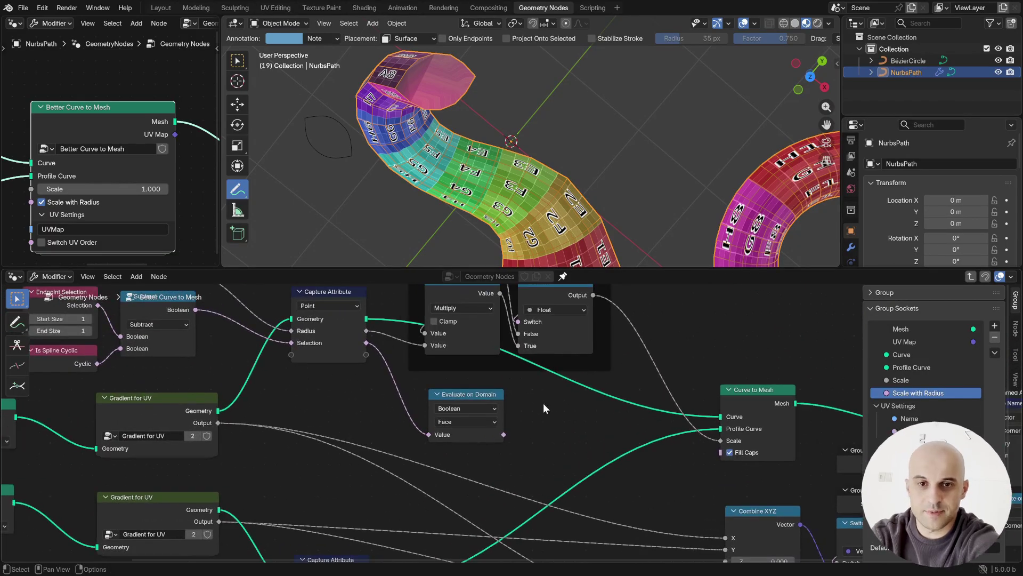
drag(545, 437, 463, 403)
text(fcaps sele)
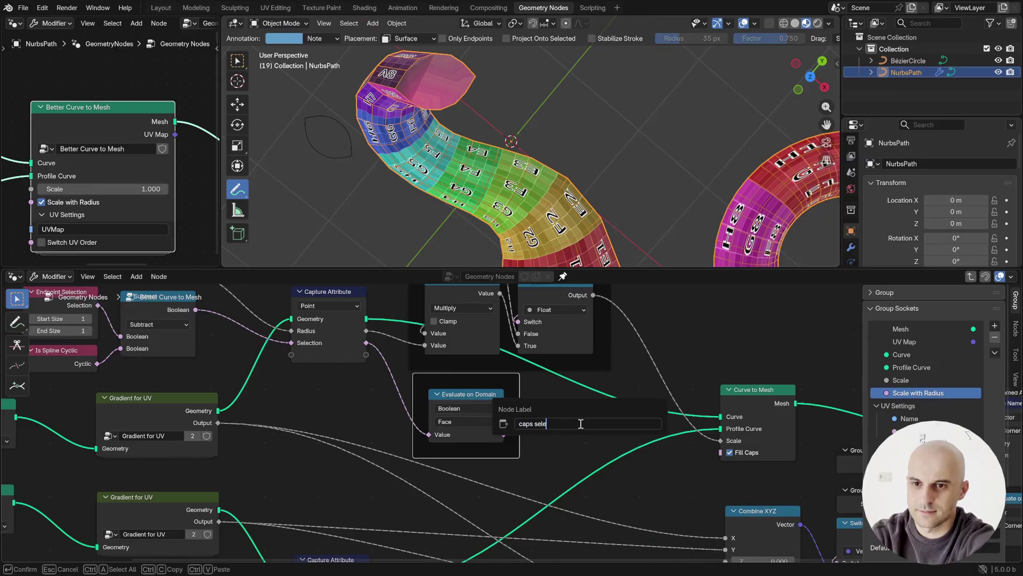
text(ction)
key(Return)
- Use the caps selection value as the condition of the new Vector Switch
scroll(574, 439, down, 3)
middle_drag(574, 438, 543, 336)
drag(486, 332, 564, 483)
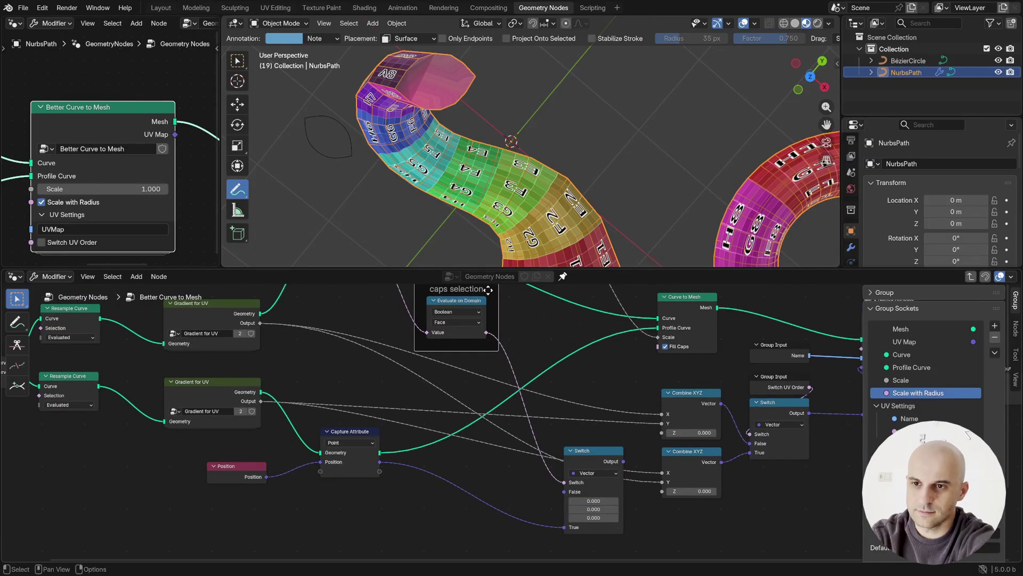
- Move the caps Switch beyond the Switch UV Order node and feed that node's Output into its False input
middle_drag(680, 444, 498, 388)
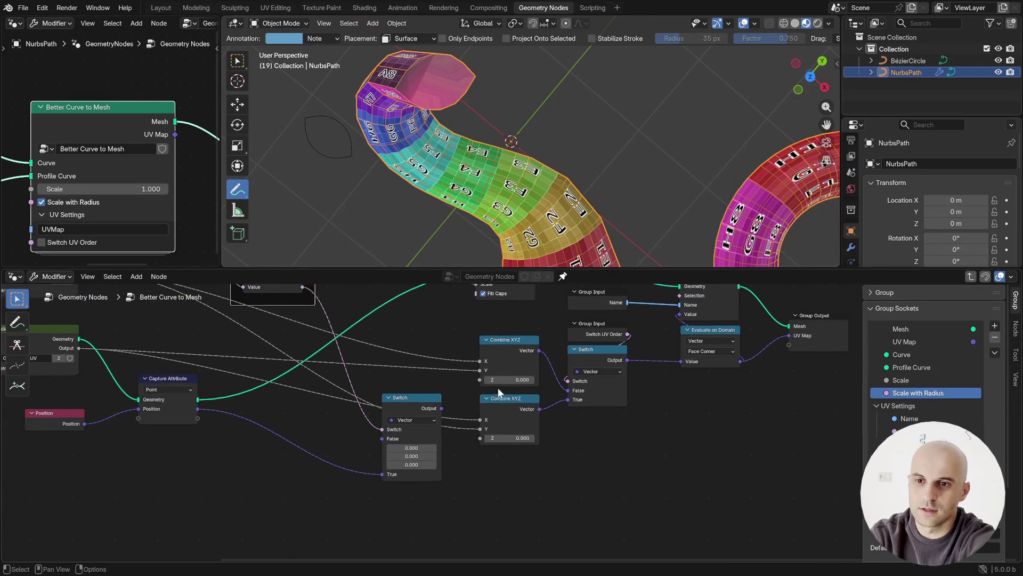
drag(419, 406, 712, 423)
middle_drag(713, 423, 568, 399)
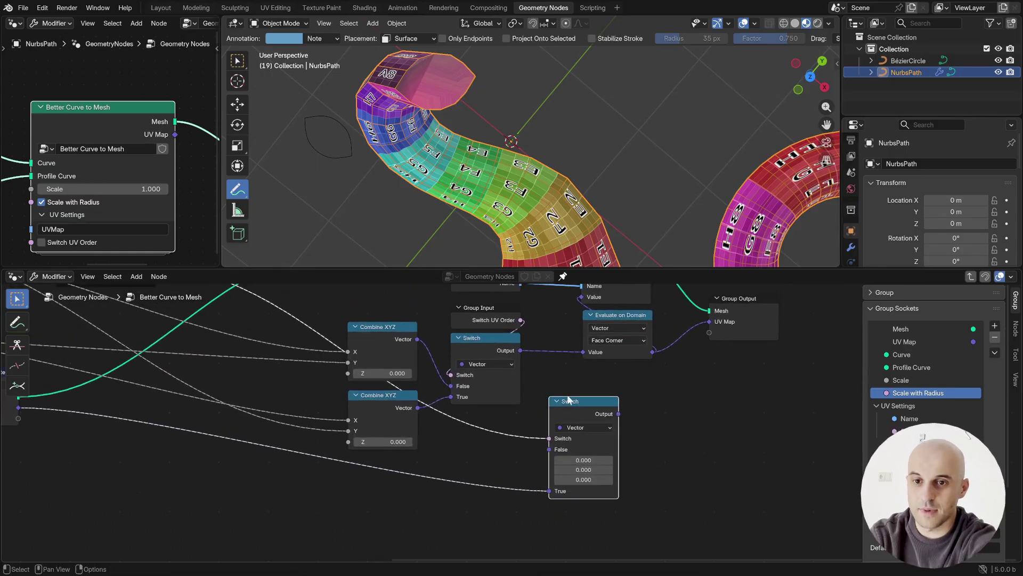
drag(520, 350, 549, 449)
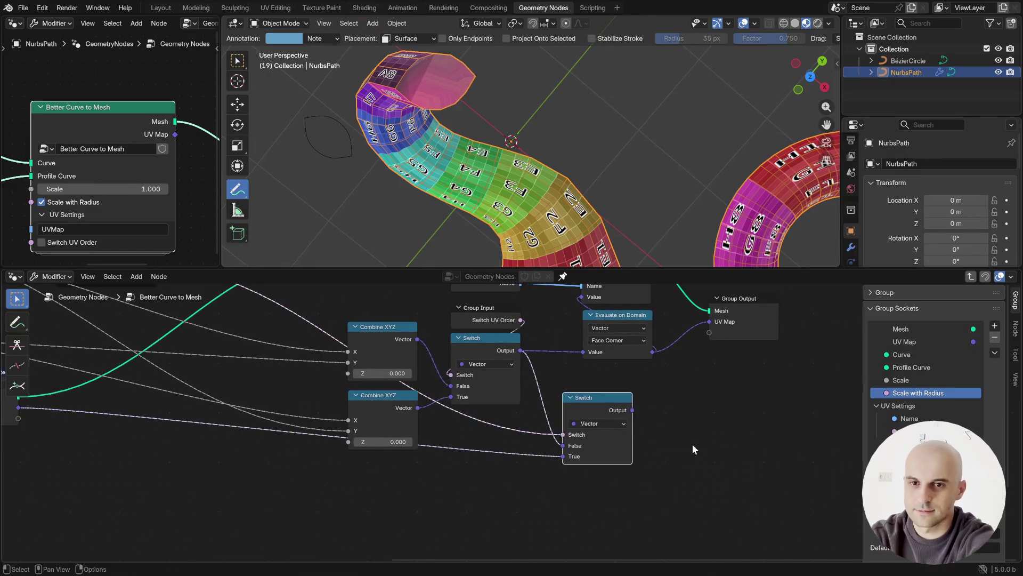
- Feed the caps Switch Output into the Value input of the Vector Evaluate on Domain node
middle_drag(637, 412, 622, 452)
drag(618, 450, 568, 392)
middle_drag(535, 251, 497, 144)
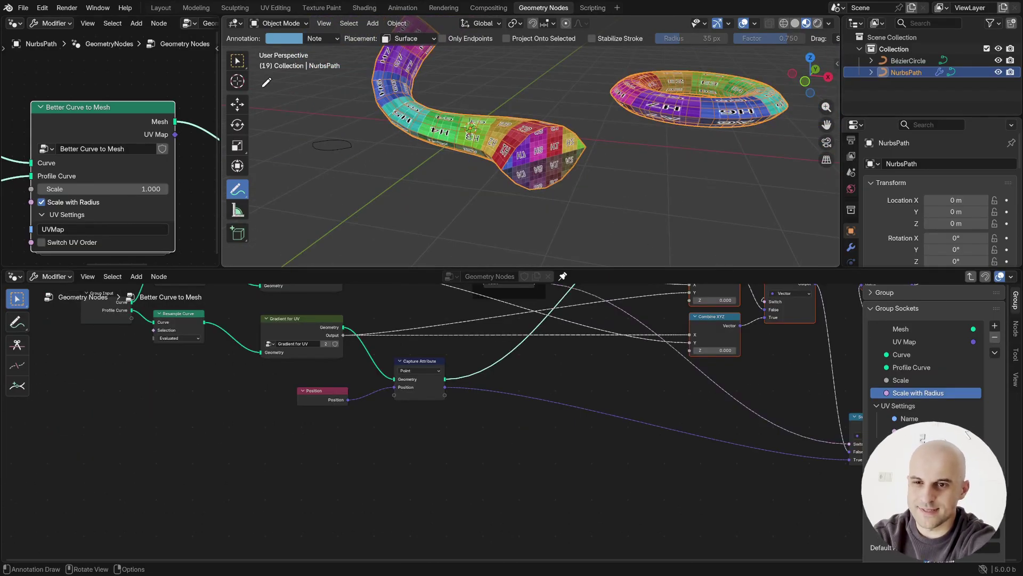
- Try scaling the BézierCircle profile's points in Edit Mode with the selection tool active, then reselect NurbsPath
click(238, 60)
click(331, 144)
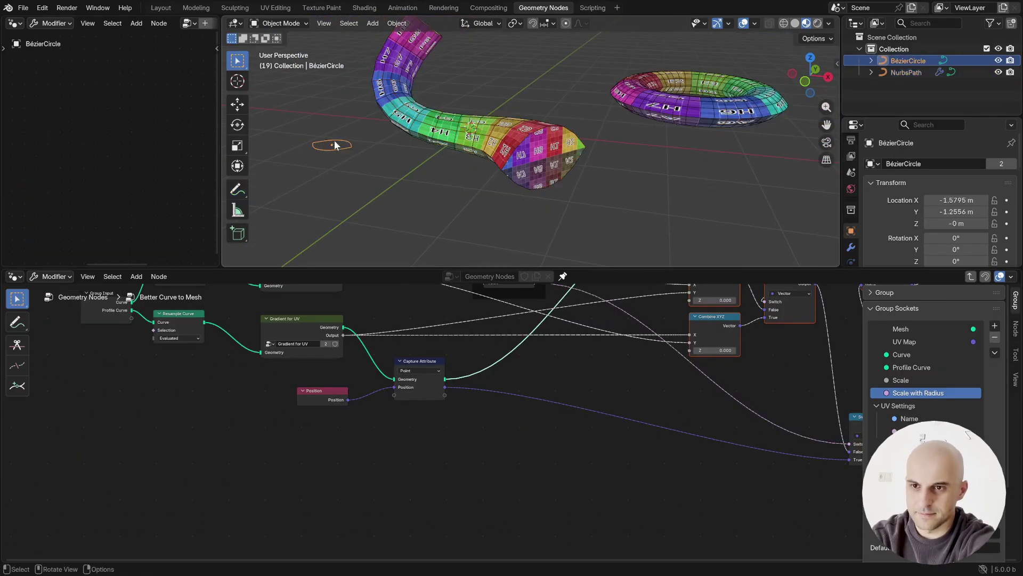
key(Tab)
scroll(457, 170, up, 2)
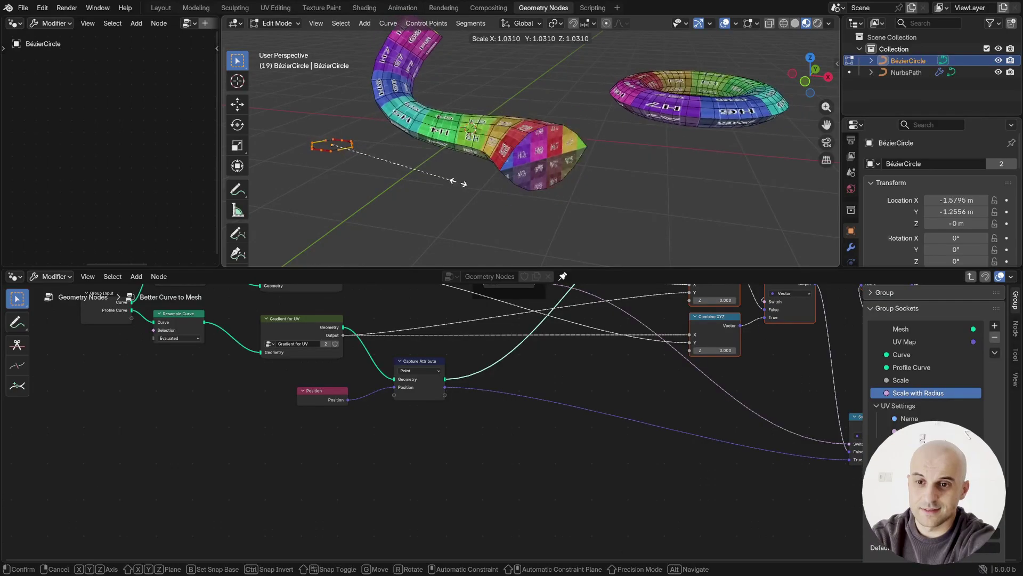
right_click(561, 193)
click(562, 194)
scroll(449, 184, down, 2)
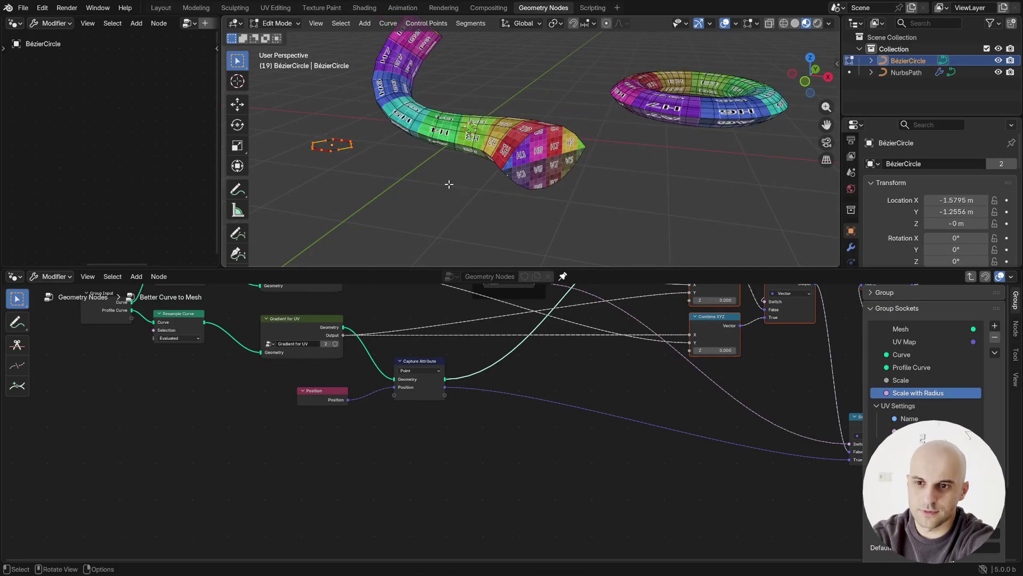
key(Tab)
click(526, 181)
- Move the Position node away from Capture Attribute and insert a vector Multiply node between them
middle_drag(499, 418, 632, 389)
scroll(607, 392, up, 4)
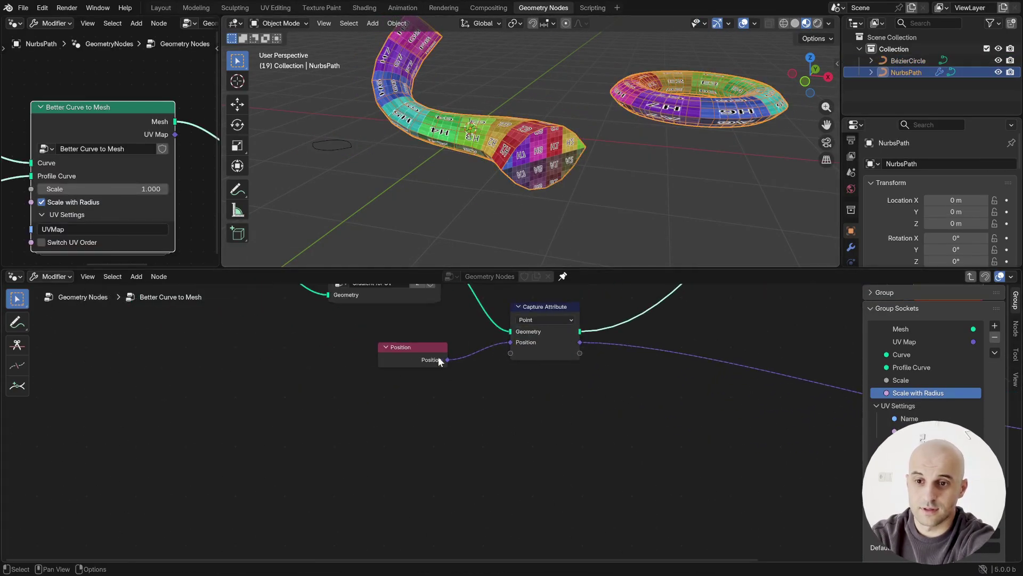
drag(426, 361, 267, 392)
middle_drag(327, 407, 449, 430)
drag(413, 414, 496, 448)
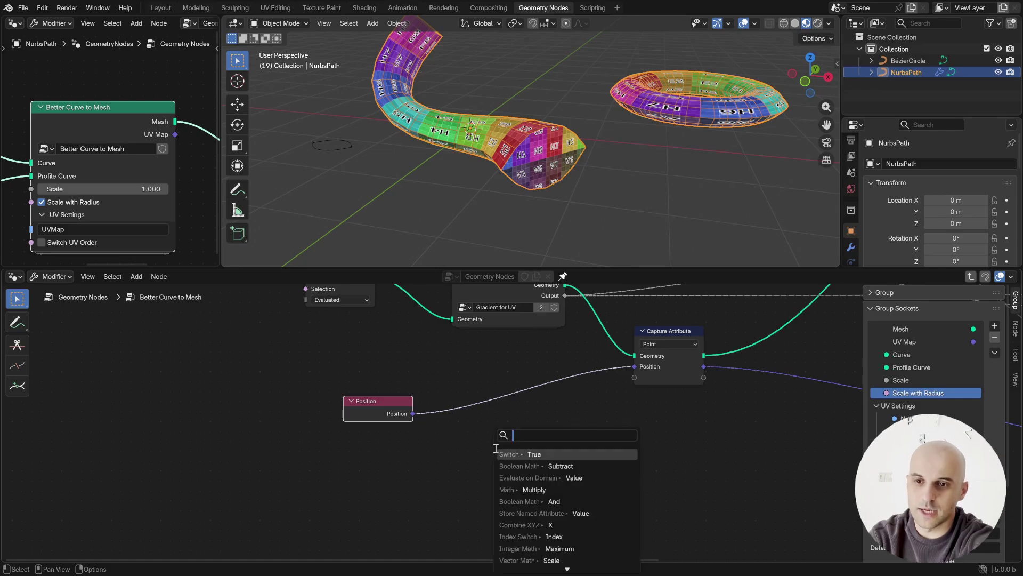
text(mul)
key(Return)
click(472, 388)
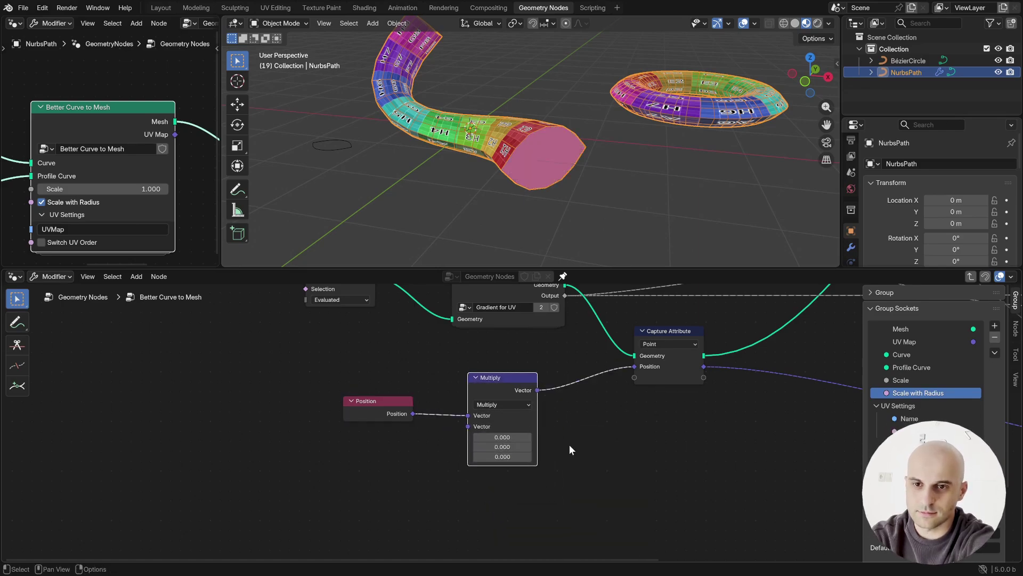
- Set the Multiply vector's X and Y to 1, leaving Z at 0
drag(502, 437, 502, 446)
text(1)
key(Return)
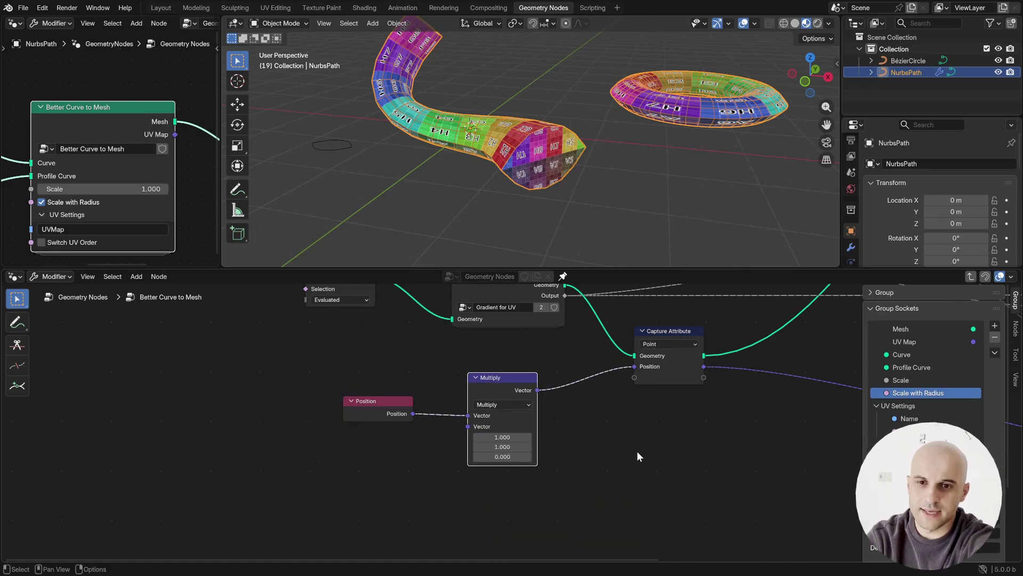
scroll(512, 424, up, 3)
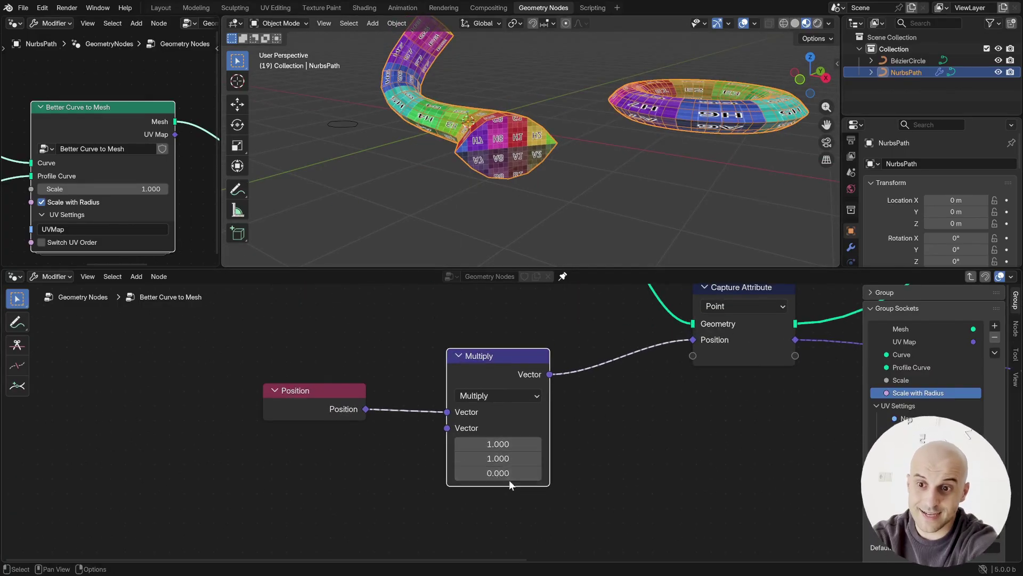
- Try moving the BézierCircle's control points along the global Z axis and inspect the cap
middle_drag(448, 230, 525, 204)
click(402, 160)
key(Tab)
key(g)
key(z)
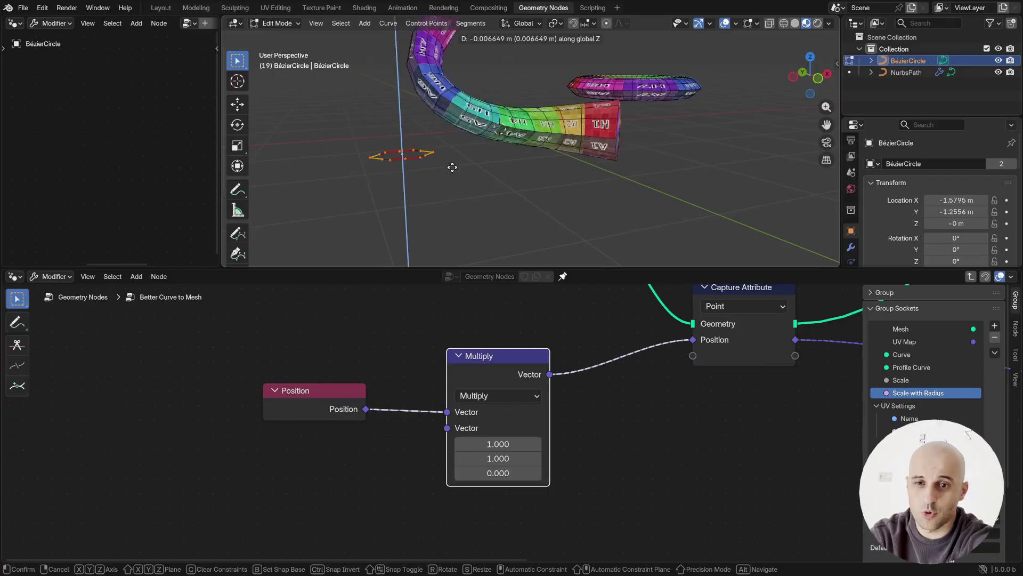
click(448, 155)
middle_drag(447, 156, 461, 212)
key(Tab)
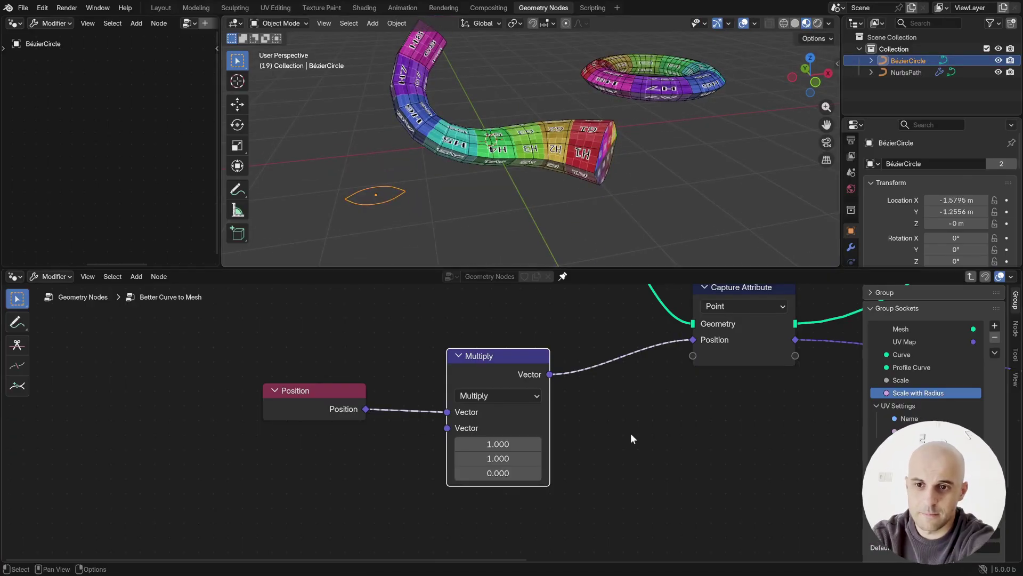
middle_drag(634, 435, 651, 440)
middle_drag(591, 230, 526, 175)
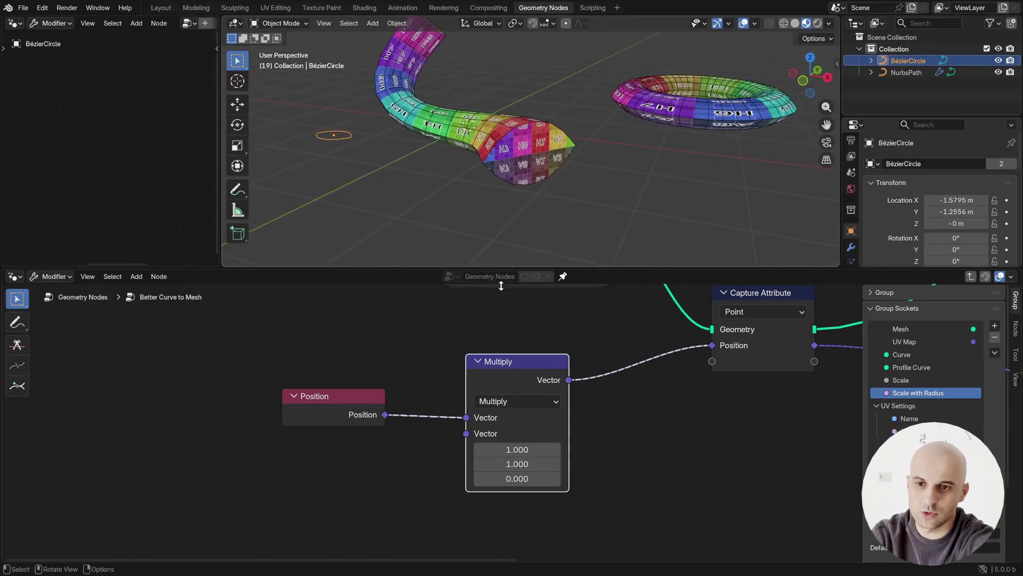
- Shift the Position and Multiply nodes back and insert a vector Scale node between Multiply and Capture Attribute
drag(514, 330, 311, 458)
key(g)
click(119, 474)
drag(379, 397, 467, 424)
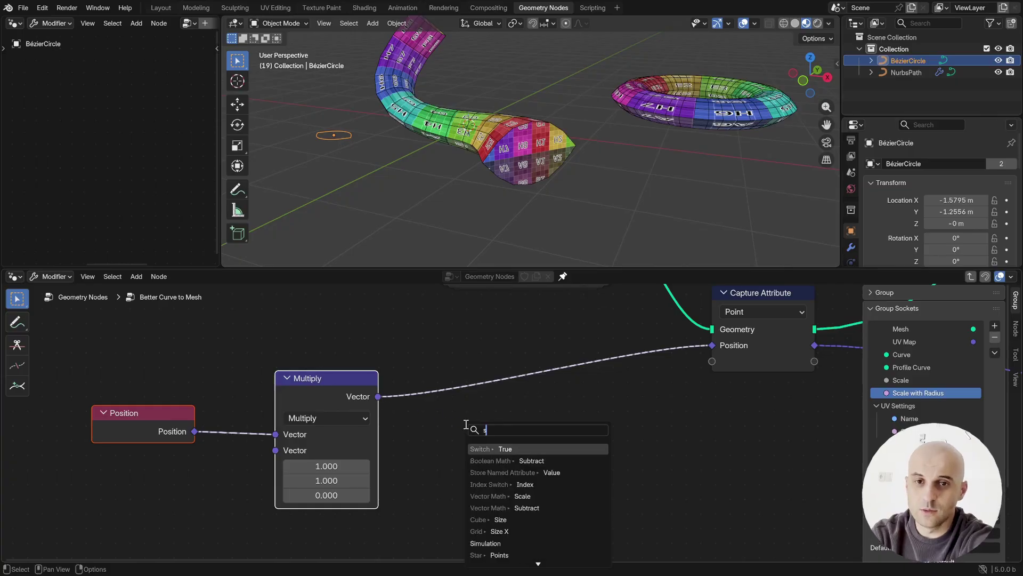
text(scale)
key(Return)
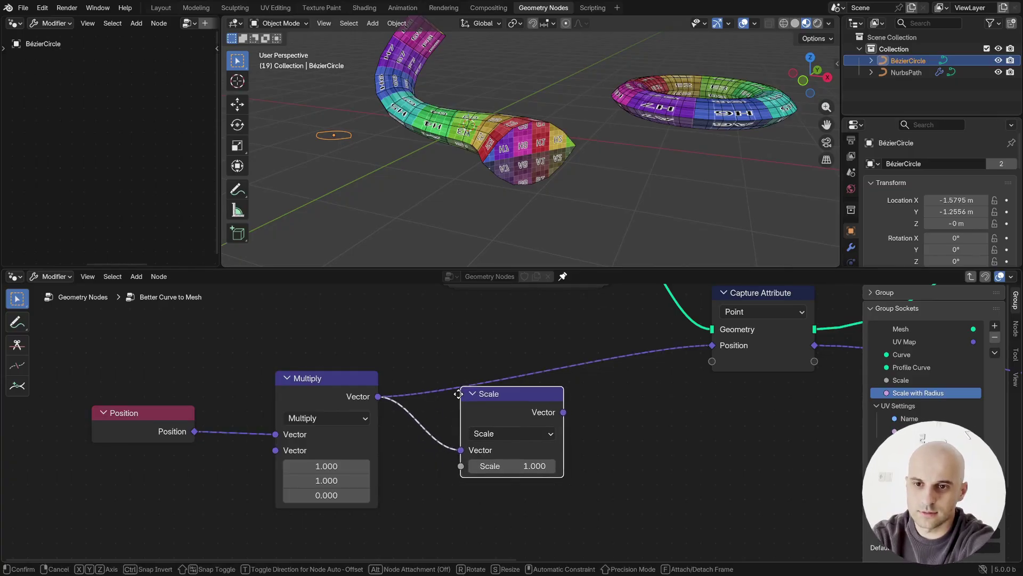
click(516, 437)
- Try different factors on the Scale node while inspecting the cap's UV texture
mouse_move(517, 438)
mouse_down()
mouse_move(555, 438)
mouse_move(468, 438)
mouse_move(541, 438)
mouse_move(502, 438)
mouse_move(517, 438)
mouse_up()
middle_drag(588, 212, 580, 181)
scroll(580, 182, up, 1)
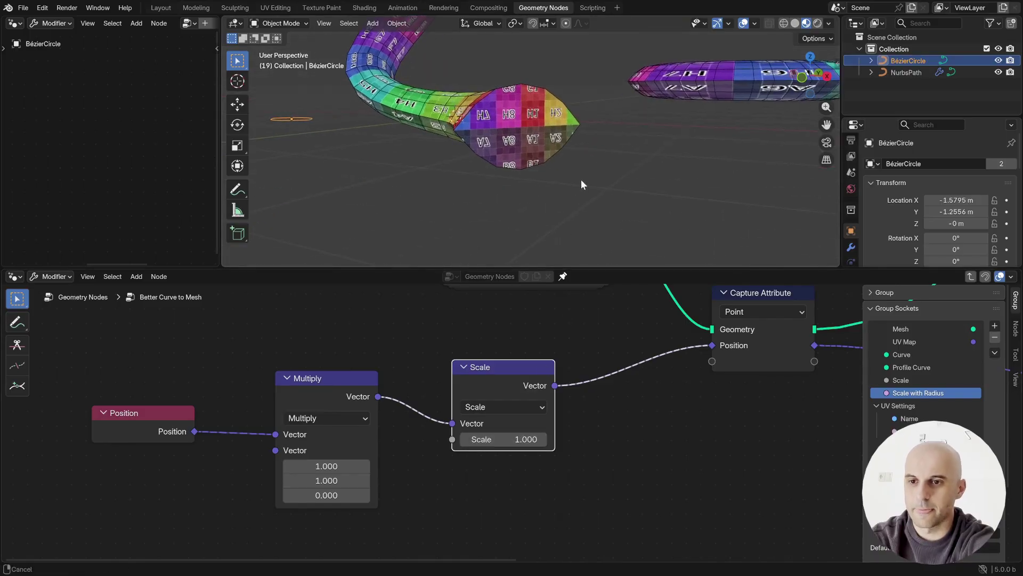
mouse_move(525, 438)
mouse_down()
mouse_move(540, 438)
mouse_move(526, 438)
mouse_up()
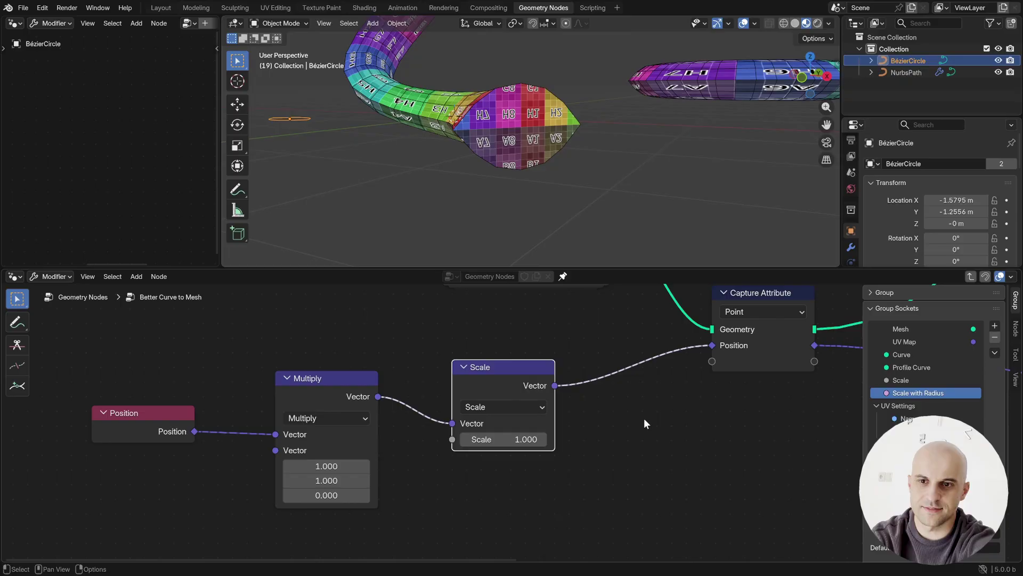
scroll(561, 156, up, 1)
middle_drag(561, 156, 458, 137)
scroll(565, 168, up, 1)
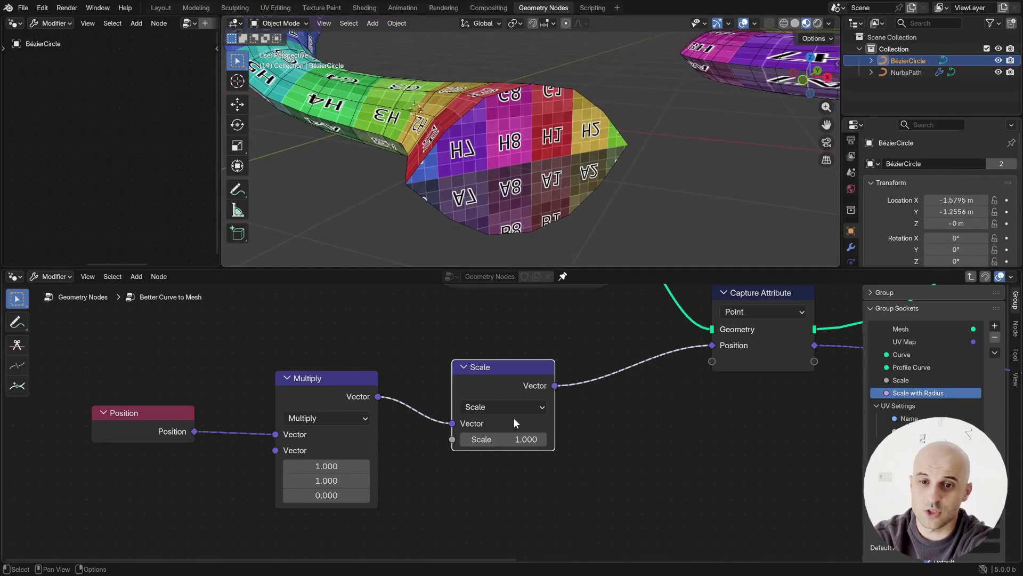
mouse_move(509, 438)
mouse_down()
mouse_move(765, 439)
mouse_move(517, 436)
mouse_up()
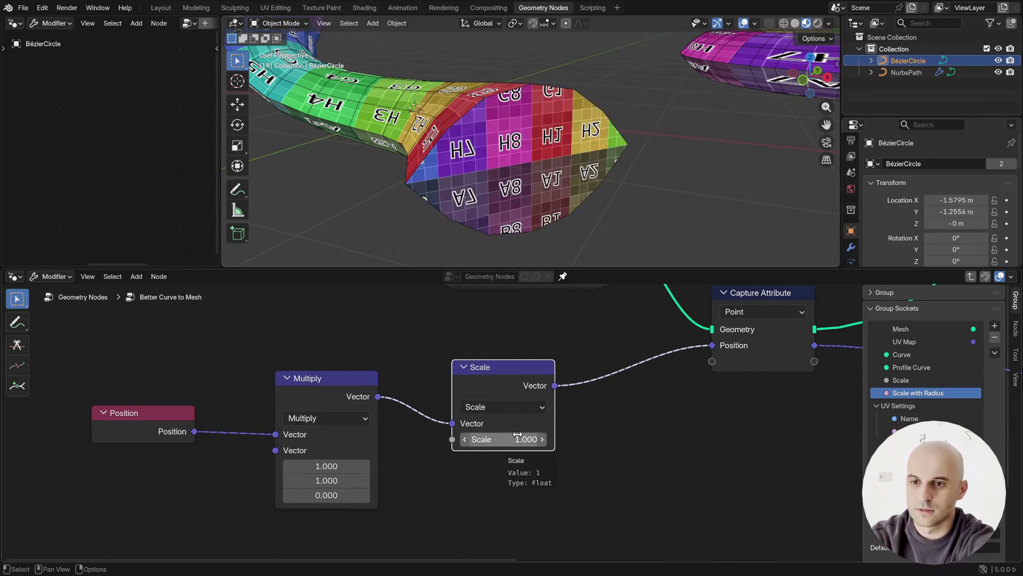
- Try enlarging the BézierCircle profile in Edit Mode to compare the cap and tube textures
scroll(543, 186, down, 3)
middle_drag(545, 184, 367, 149)
key(Tab)
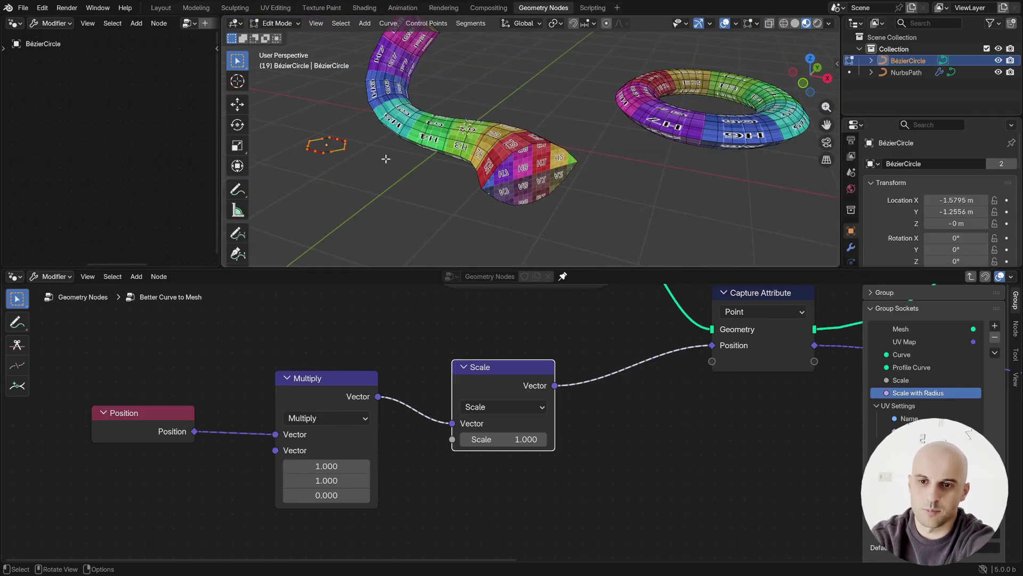
key(s)
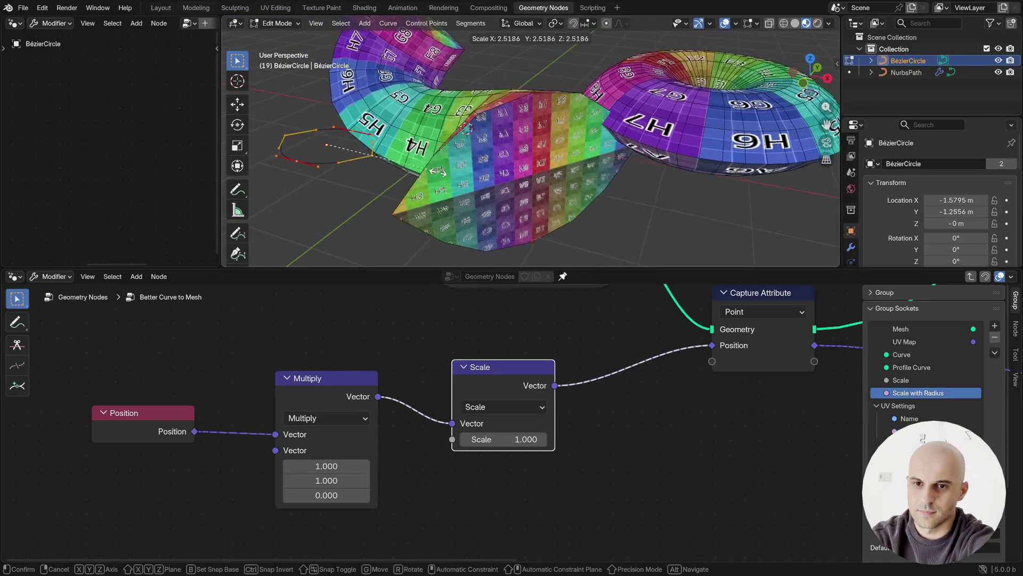
key(Escape)
key(Tab)
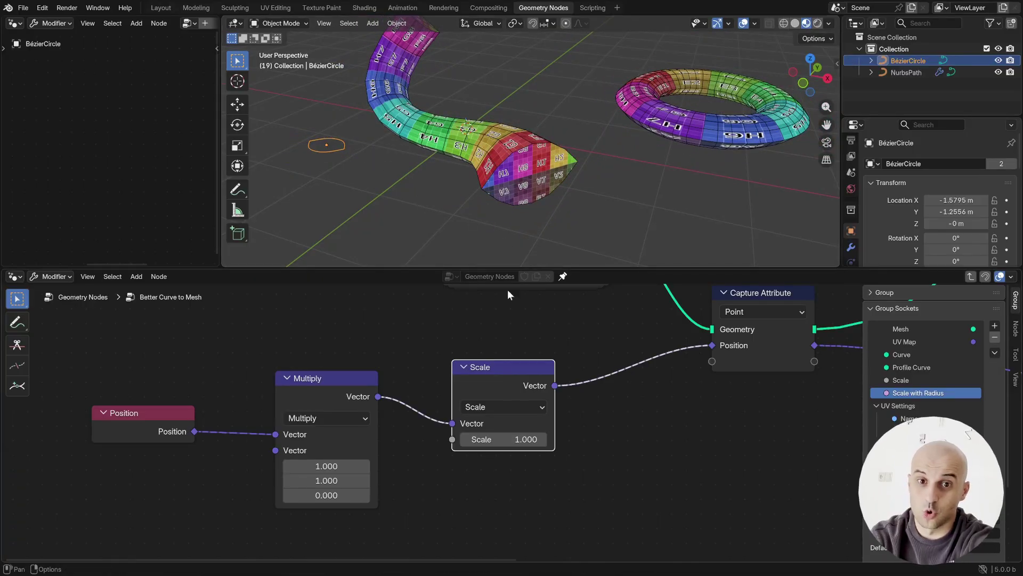
- Move the Position and Multiply nodes farther from the Scale node and rearrange Position beside Multiply
scroll(632, 366, down, 3)
drag(514, 356, 344, 433)
key(g)
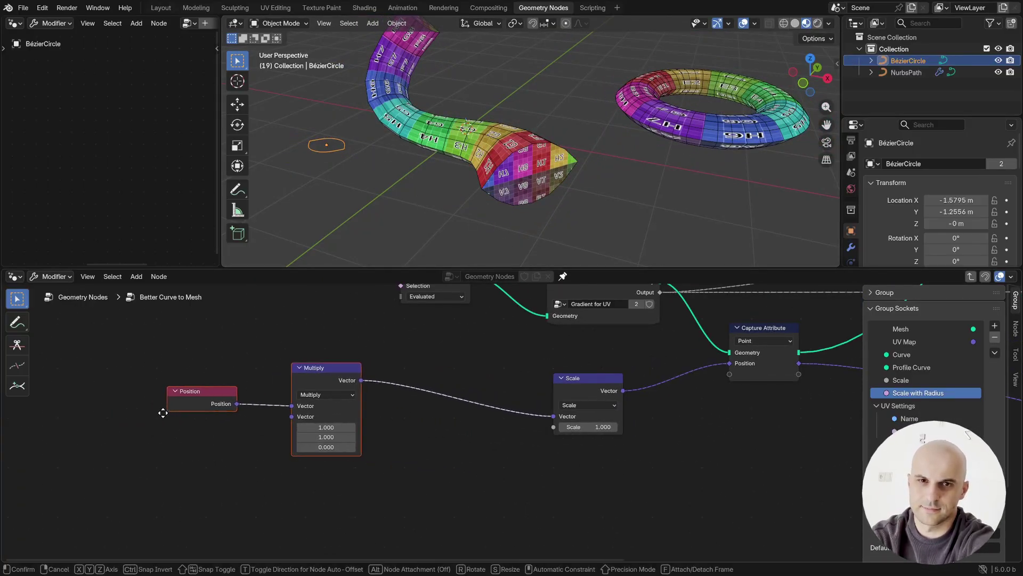
click(117, 413)
drag(176, 393, 193, 372)
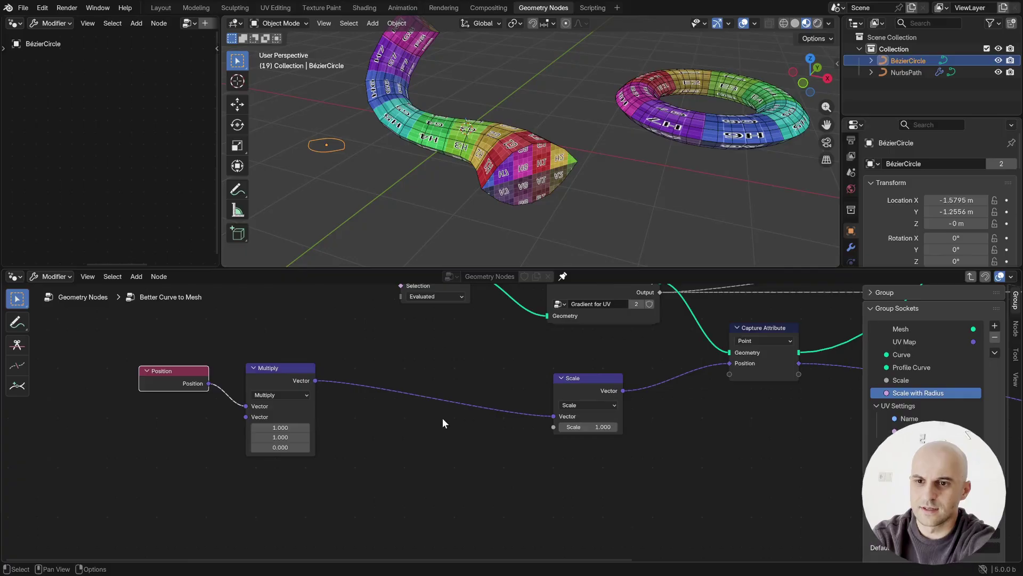
- Add a vector Field Min & Max node fed by the Multiply output and shift it back together with Position and Multiply
middle_drag(442, 419, 576, 426)
drag(475, 392, 526, 449)
text(field min)
key(Return)
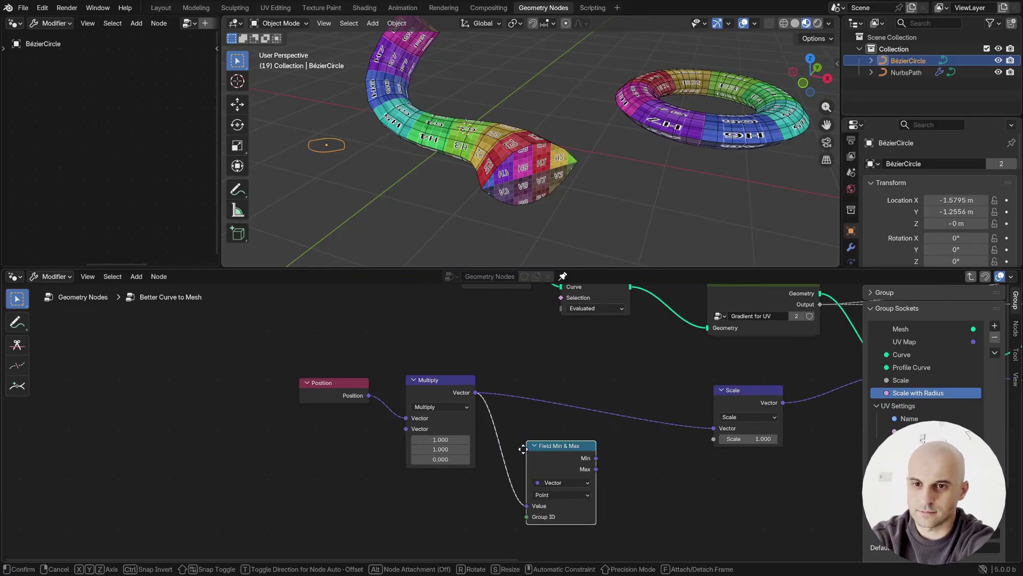
click(516, 436)
drag(542, 365, 238, 479)
key(g)
click(132, 463)
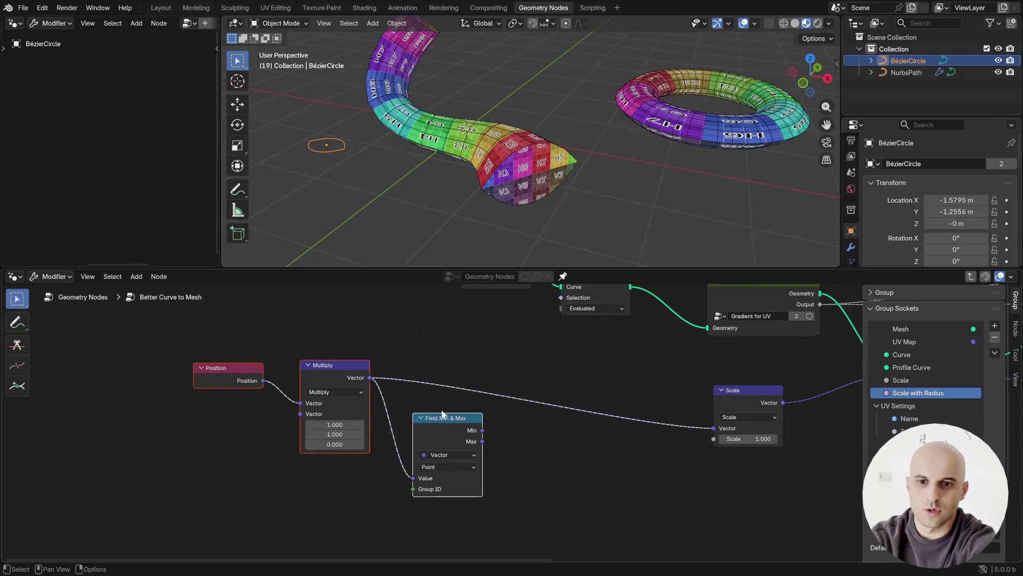
- Annotate the space below the Field Min & Max node with a lens-shaped profile outline enclosed in a bounding rectangle
scroll(442, 415, up, 3)
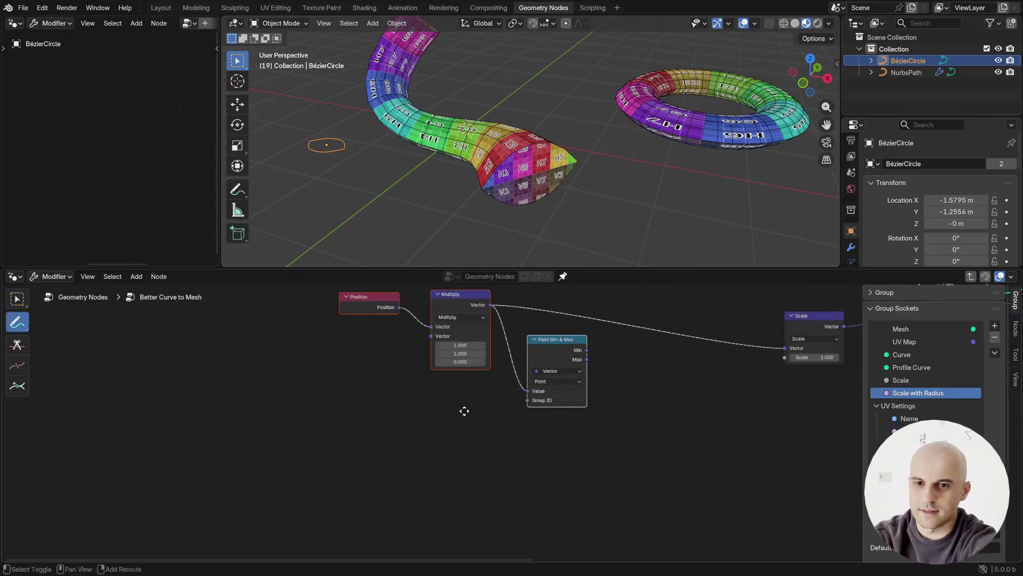
middle_drag(464, 411, 534, 390)
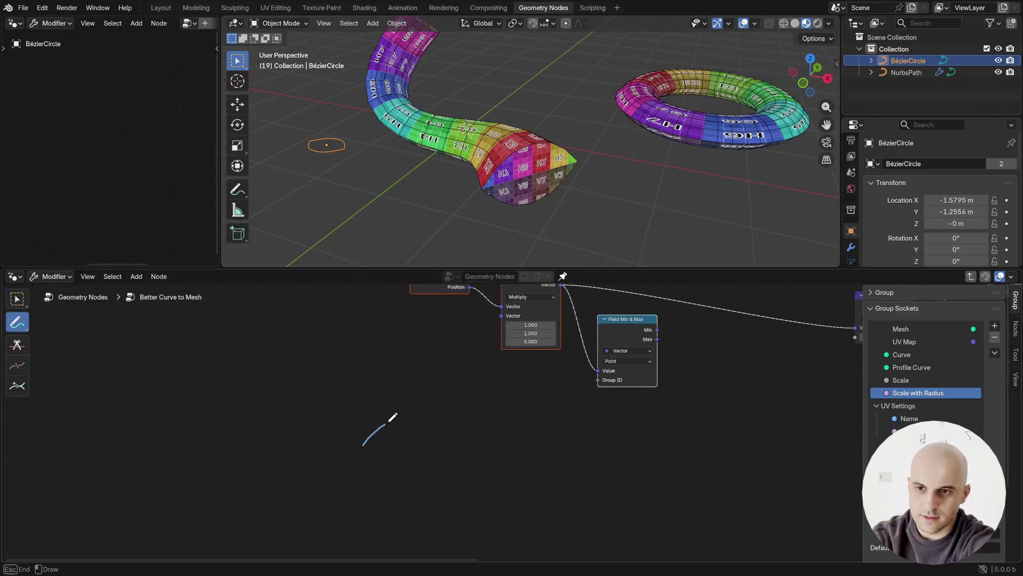
drag(496, 422, 525, 454)
drag(365, 445, 495, 476)
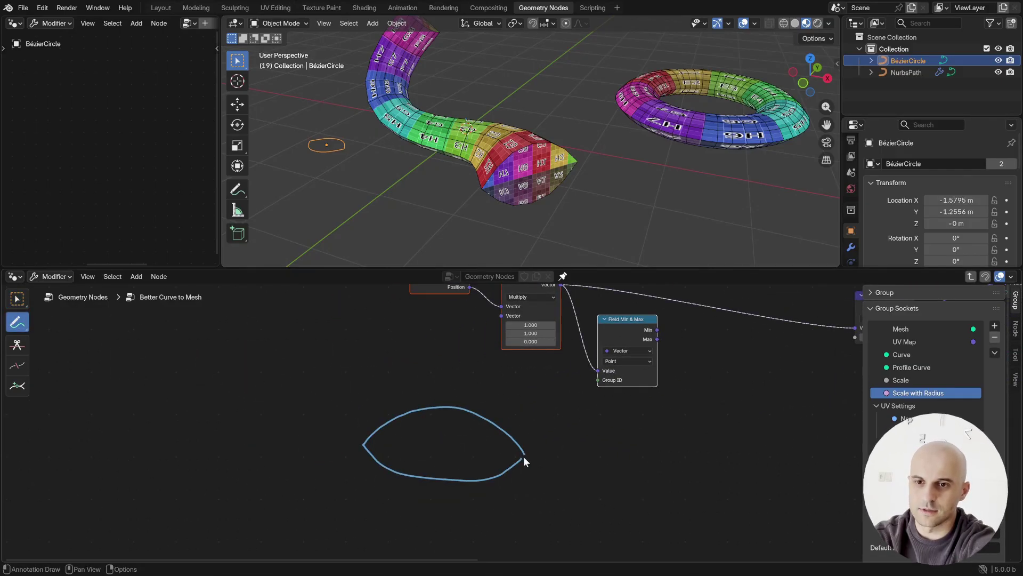
mouse_move(610, 410)
middle_down()
mouse_move(583, 433)
mouse_move(617, 416)
middle_up()
scroll(583, 433, up, 1)
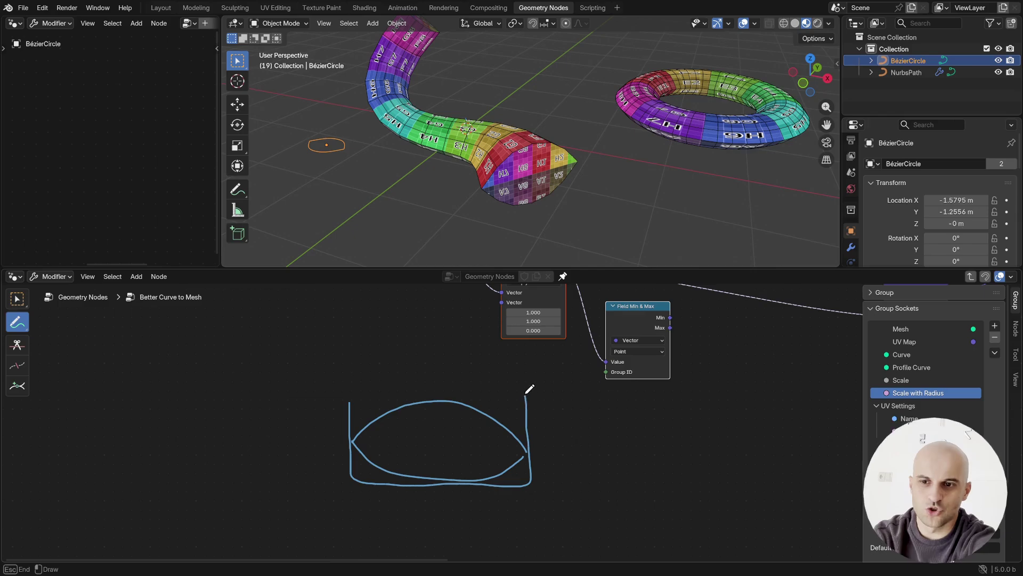
drag(350, 397, 347, 398)
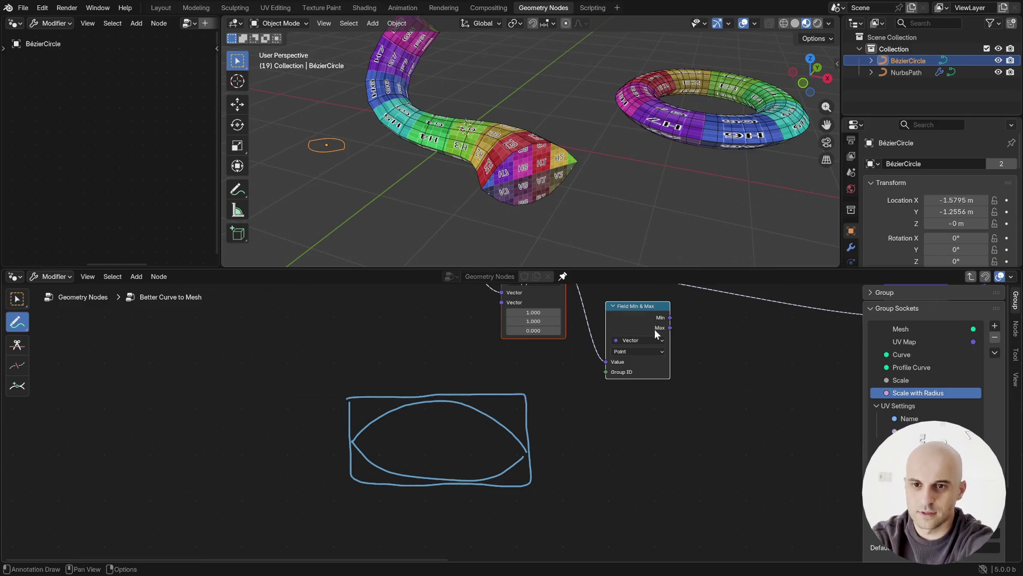
- Underline the Min and Max outputs in annotation and circle the matching opposite corners of the sketched rectangle
drag(653, 320, 680, 322)
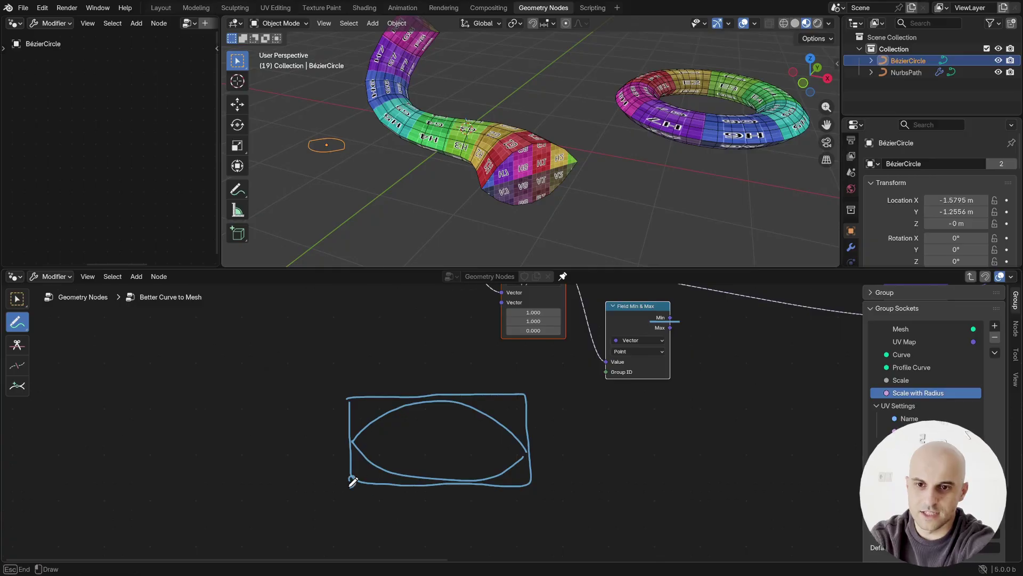
drag(350, 483, 351, 481)
drag(652, 333, 677, 333)
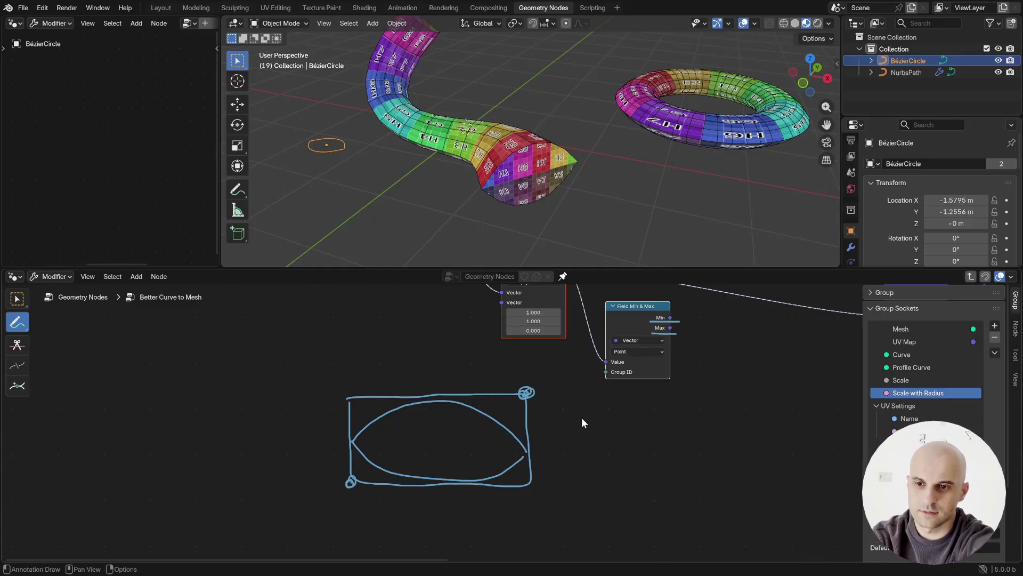
- Add a vector Distance node beside Field Min & Max, fed by its Min and Max outputs
click(17, 299)
drag(670, 318, 705, 355)
text(dis)
key(Return)
click(701, 314)
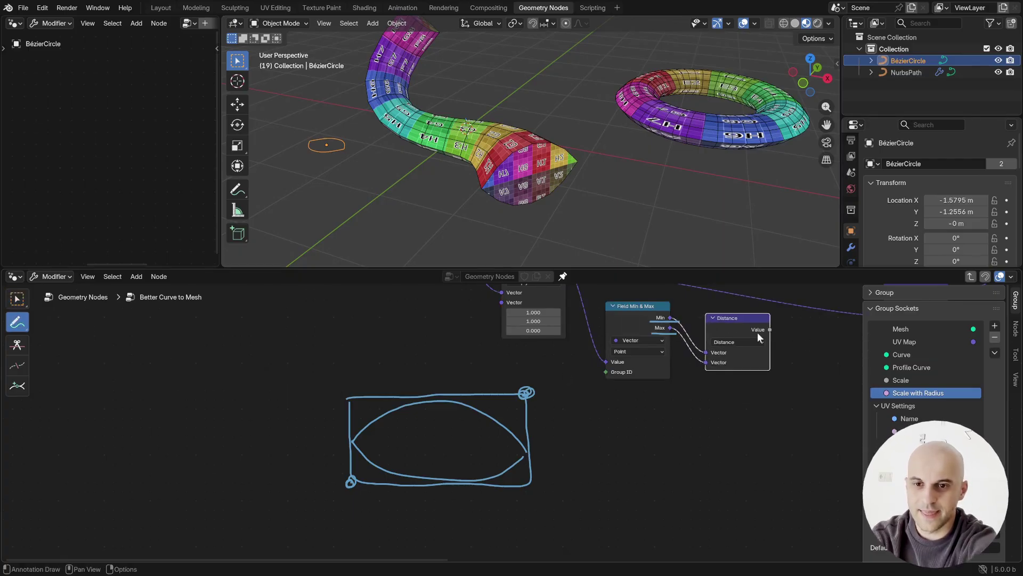
- Annotate the sketched rectangle with a diagonal arrow between its circled corners and write P·s = 1 and s = 1/P beside it
drag(352, 480, 369, 468)
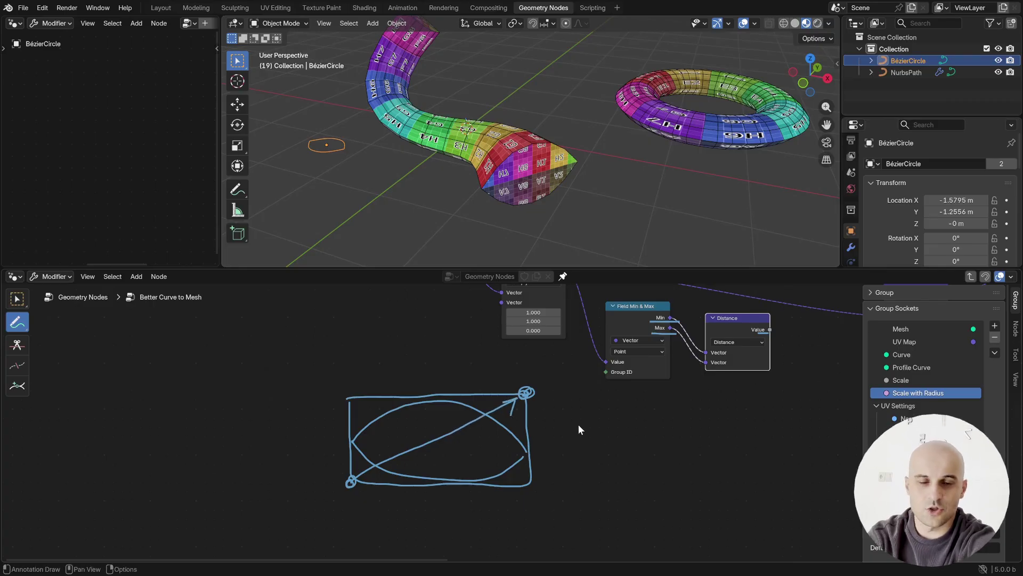
middle_drag(550, 423, 483, 405)
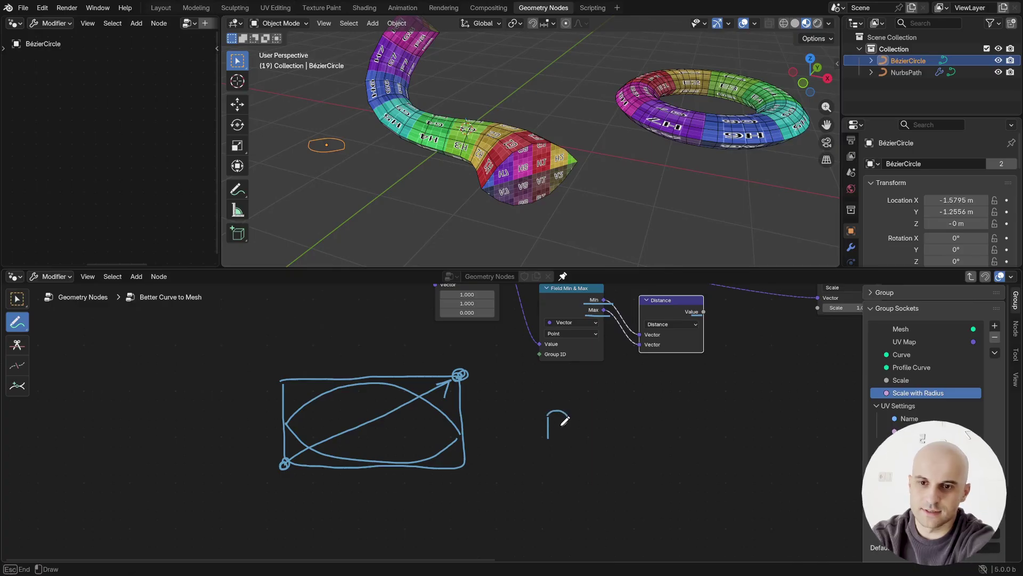
middle_drag(612, 443, 557, 459)
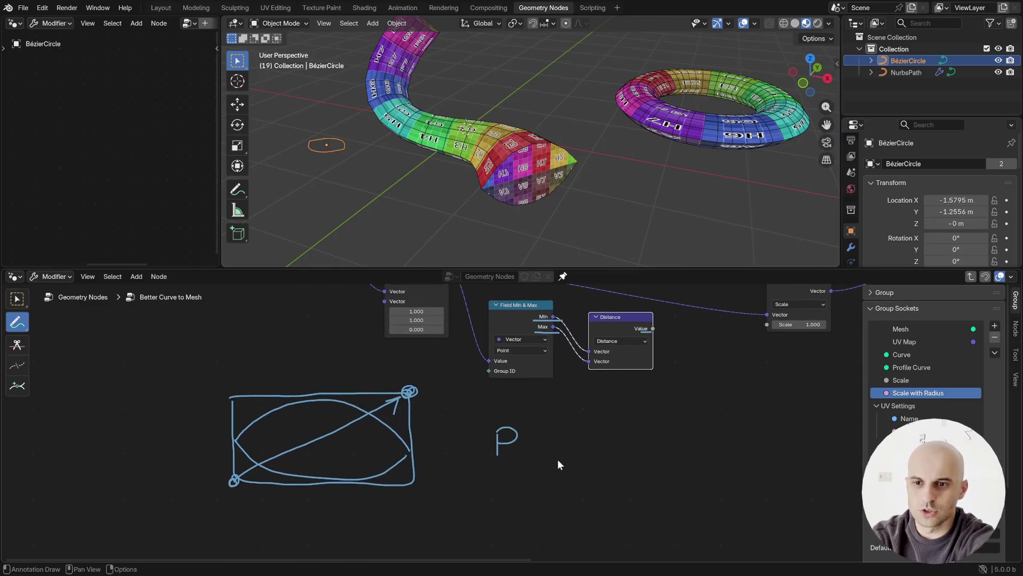
scroll(554, 447, up, 1)
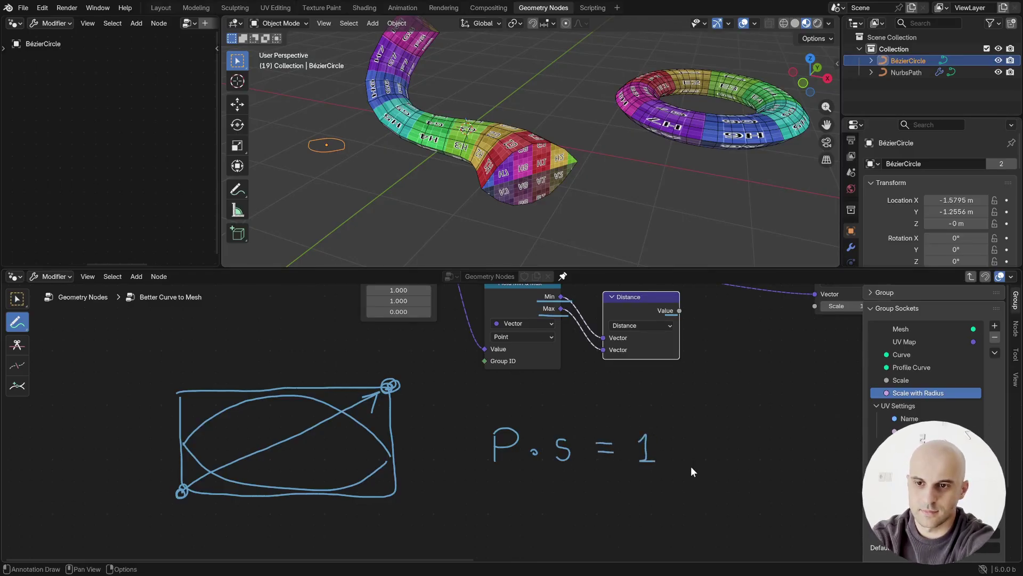
middle_drag(690, 466, 635, 423)
scroll(542, 393, up, 1)
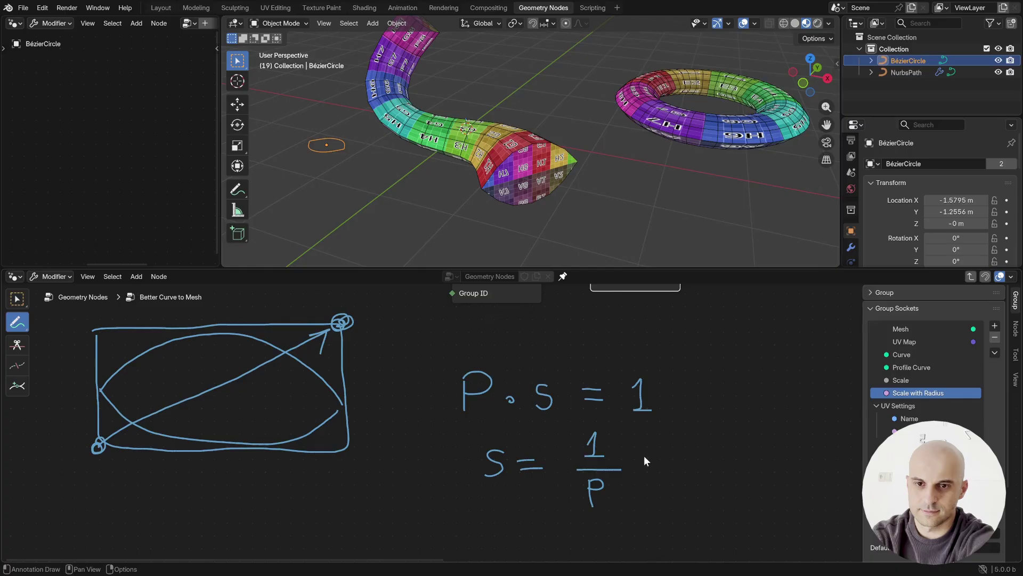
- Add a Divide math node after Distance, with 1 as its first value and the Distance output as its second value
scroll(644, 456, down, 2)
middle_drag(657, 398, 553, 462)
key(w)
drag(552, 328, 613, 351)
text(div)
key(Return)
click(600, 337)
middle_drag(600, 337, 558, 348)
scroll(557, 350, up, 1)
drag(559, 401, 560, 414)
click(592, 400)
text(1)
key(Return)
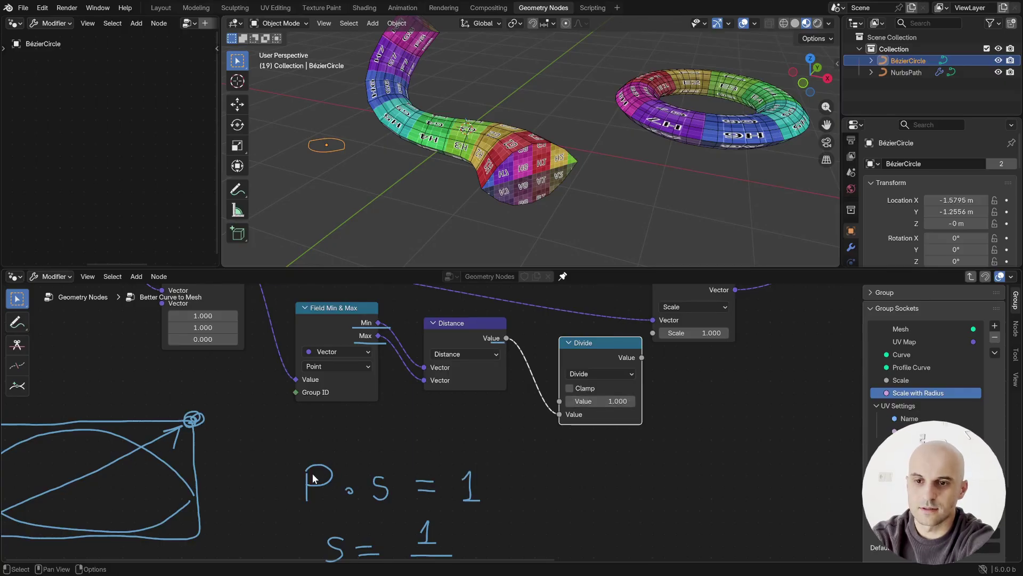
- Shift the Scale node aside and feed its Scale input from the Divide node's Value output
scroll(542, 477, down, 1)
scroll(568, 458, down, 3)
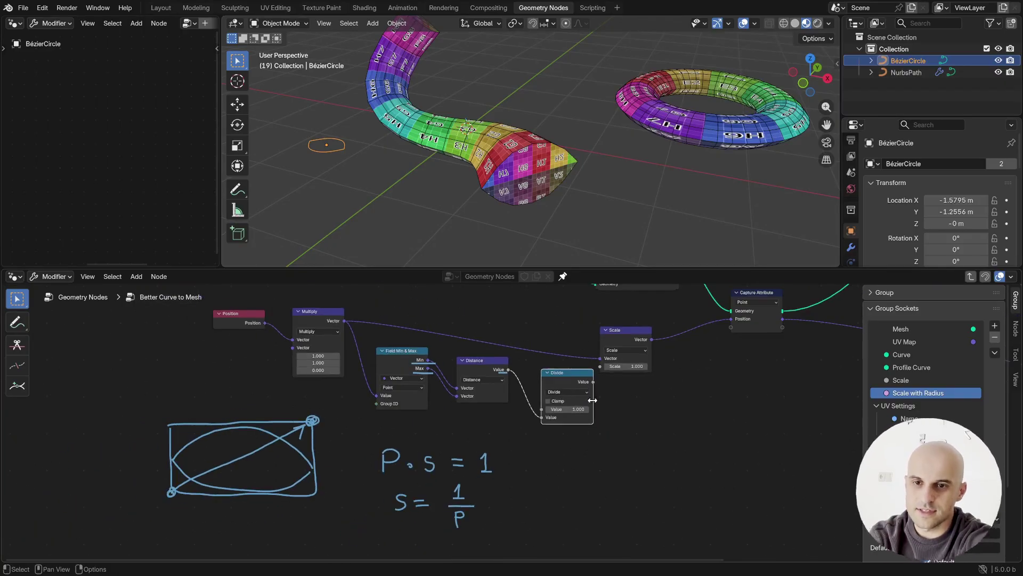
scroll(556, 368, up, 1)
drag(638, 322, 670, 311)
drag(599, 379, 639, 350)
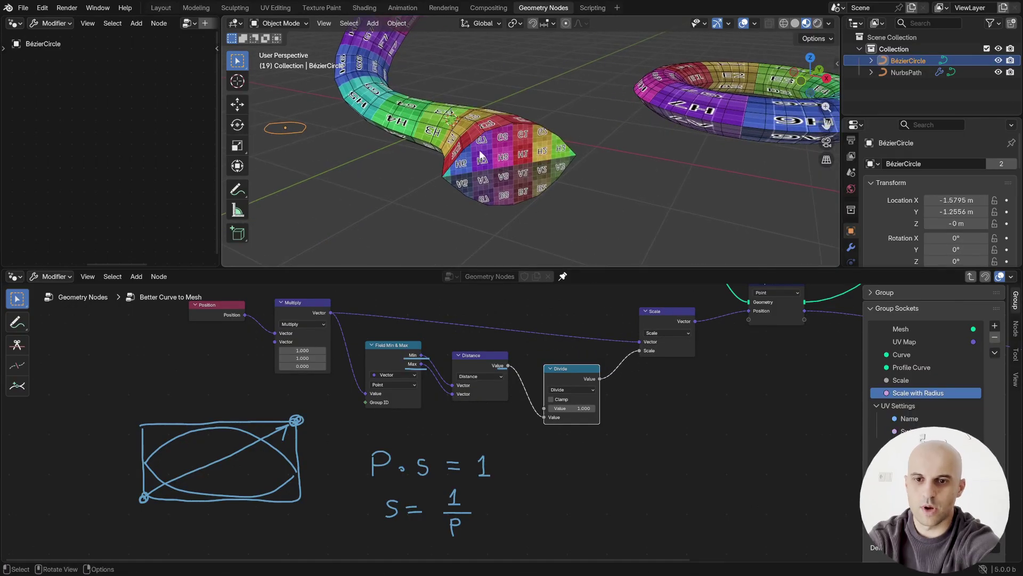
- Try enlarging the BézierCircle profile's control points in Edit Mode to check the cap's UV scaling
middle_drag(624, 252, 550, 197)
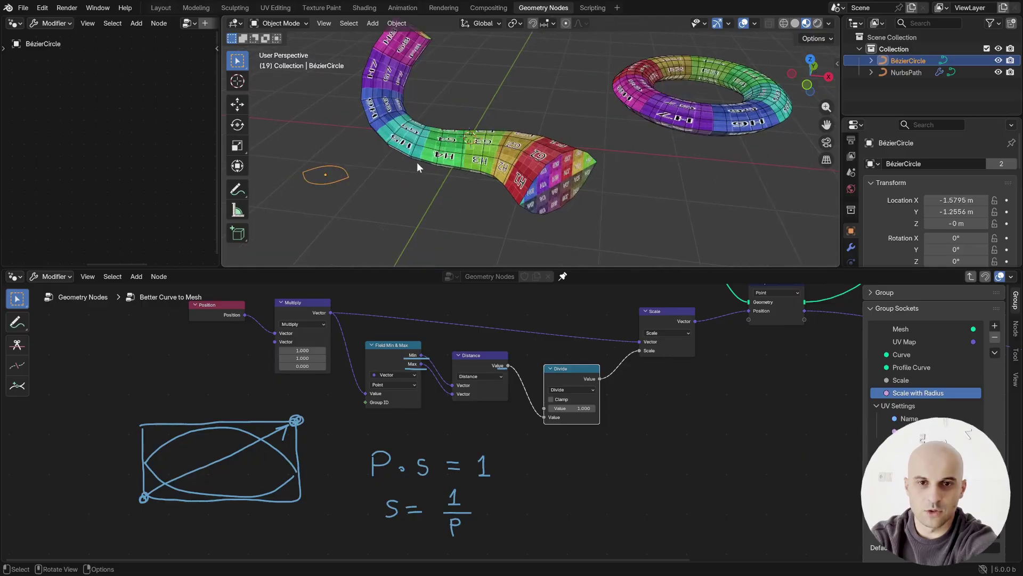
key(Tab)
key(s)
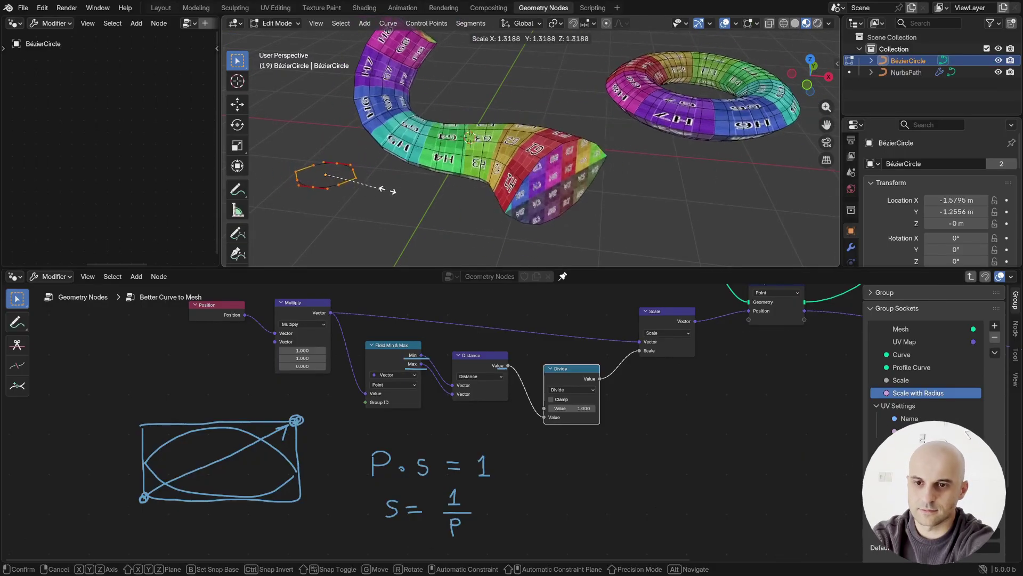
click(407, 191)
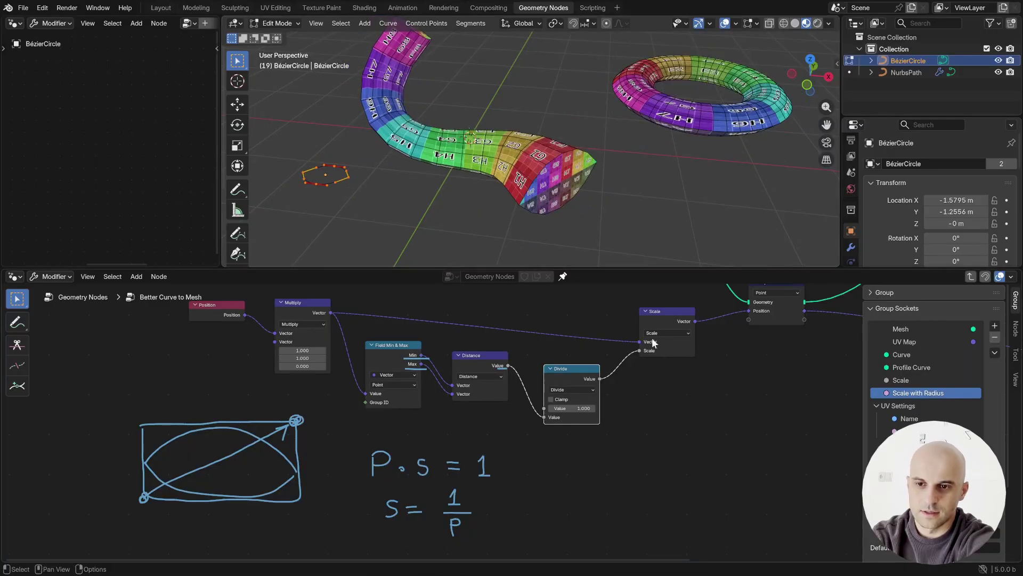
- Cut the link from Divide to the Scale node and try enlarging the profile's points without it for comparison
ctrl+right_drag(612, 354, 648, 382)
key(s)
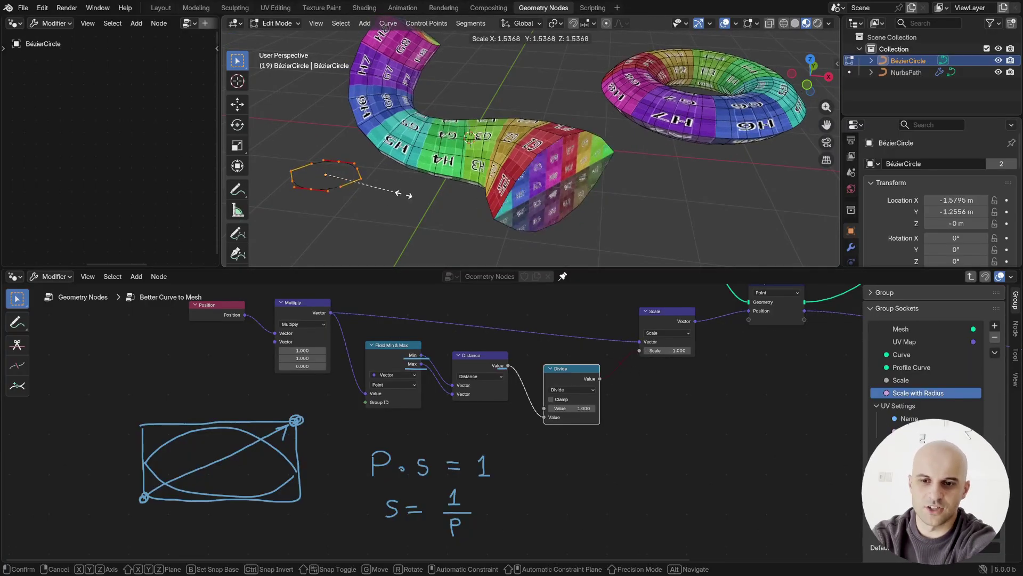
right_click(423, 195)
middle_drag(503, 193, 493, 191)
key(s)
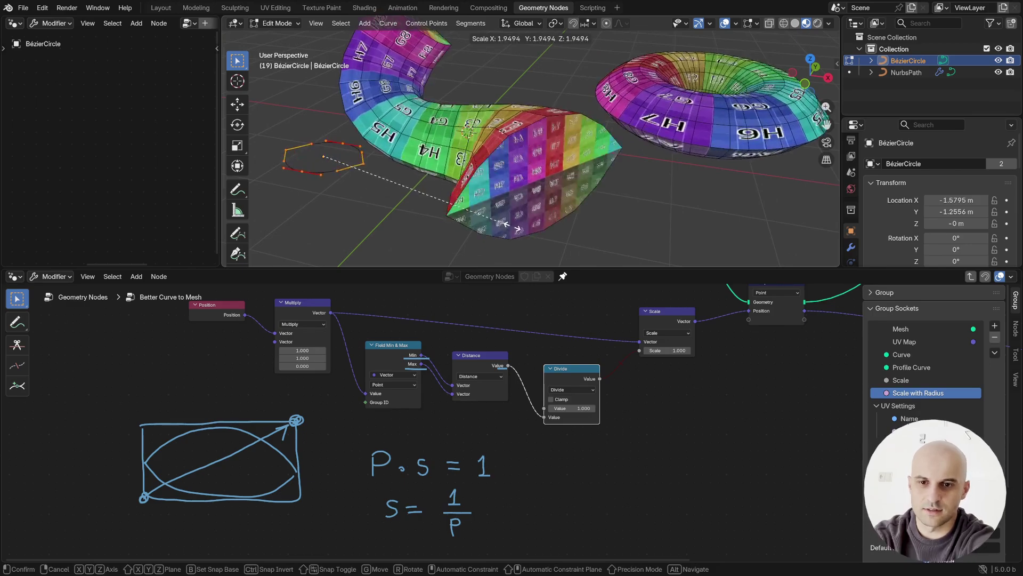
right_click(519, 247)
- Reconnect Divide to the Scale node's Scale input and try scaling the profile's points again
drag(632, 374, 639, 350)
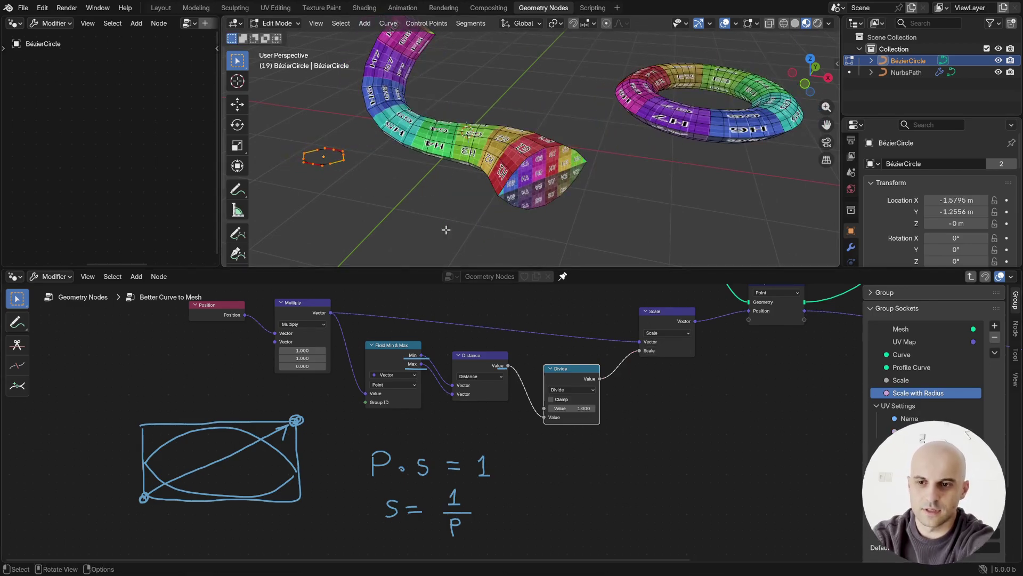
key(s)
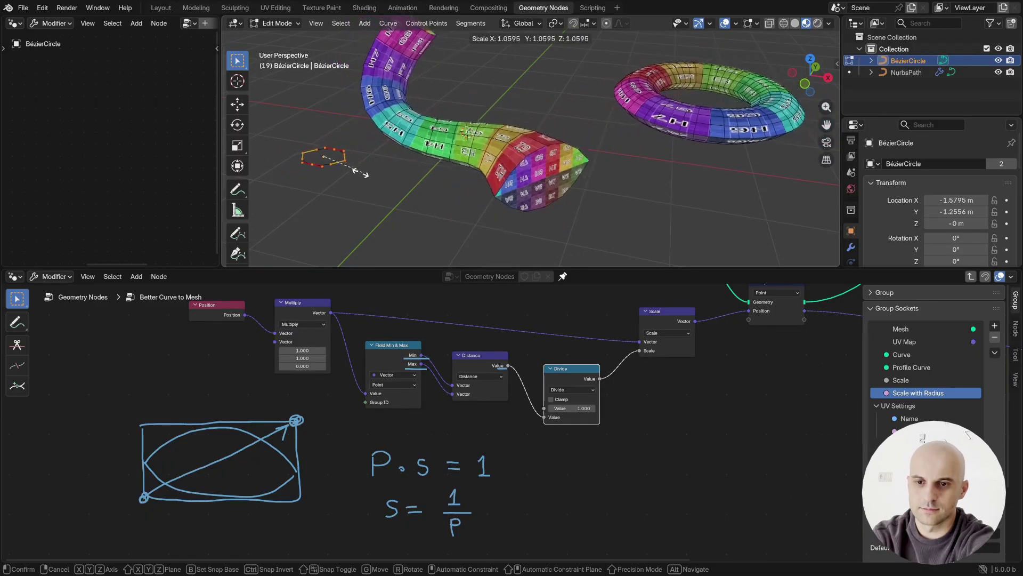
right_click(387, 182)
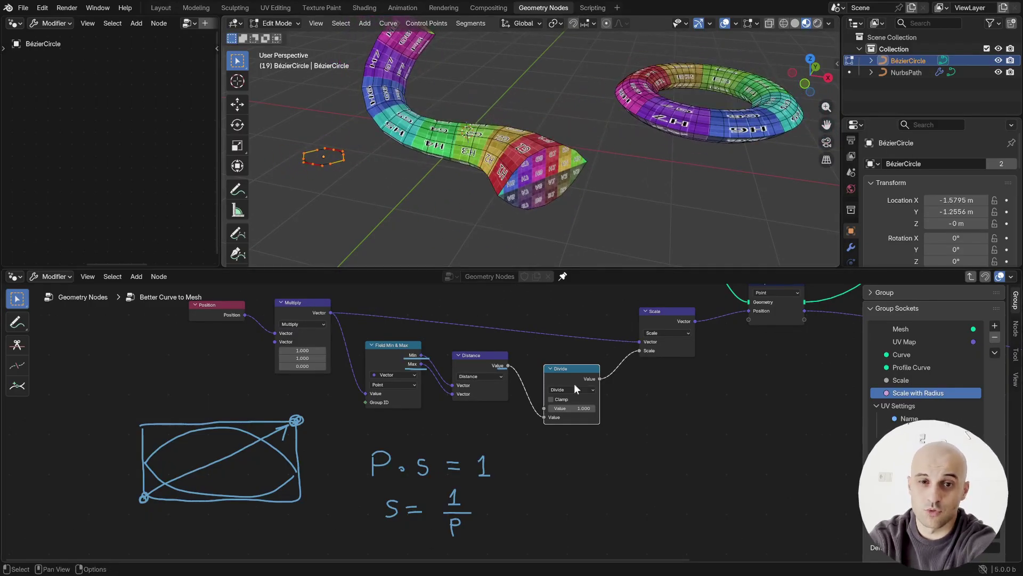
middle_drag(624, 256, 533, 148)
key(Tab)
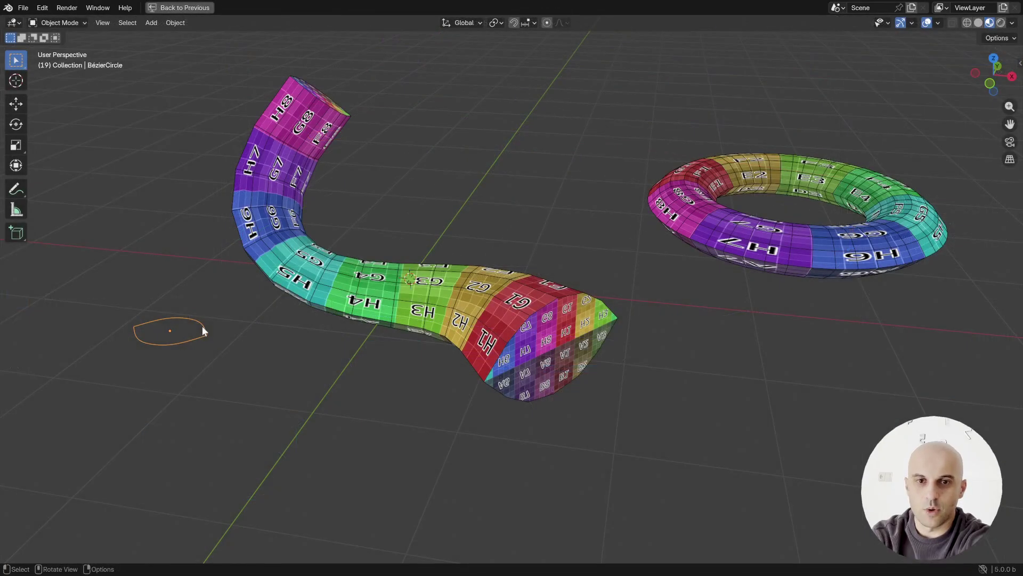
- Move the profile's control points away from its origin with Z locked, about 0.57 m in X and -0.46 m in Y
key(Tab)
mouse_move(251, 344)
middle_down()
mouse_move(236, 331)
mouse_move(242, 338)
middle_up()
key(g)
key(shift+z)
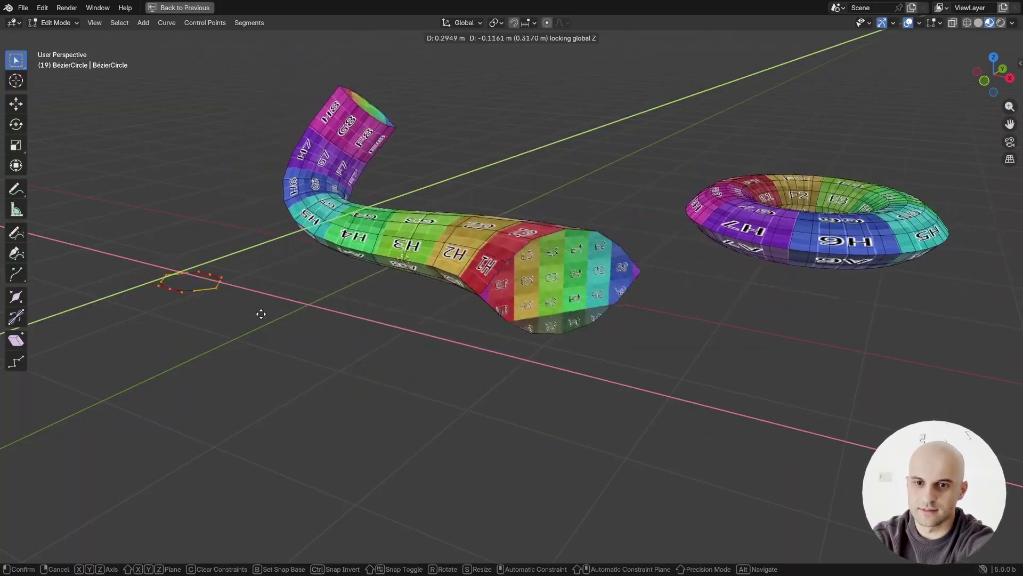
click(289, 325)
middle_drag(297, 330, 377, 354)
key(g)
key(z)
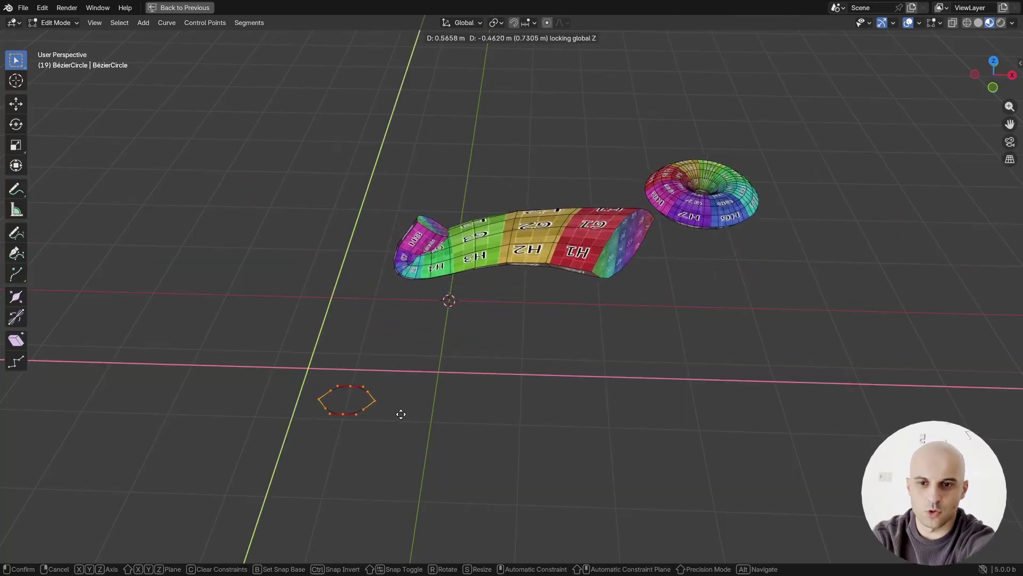
click(398, 417)
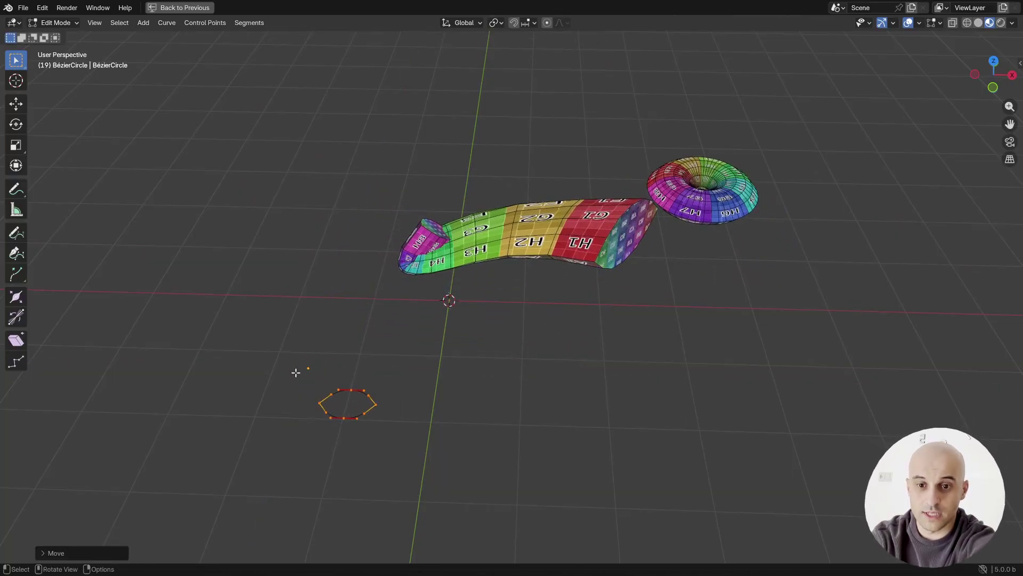
key(ctrl+z)
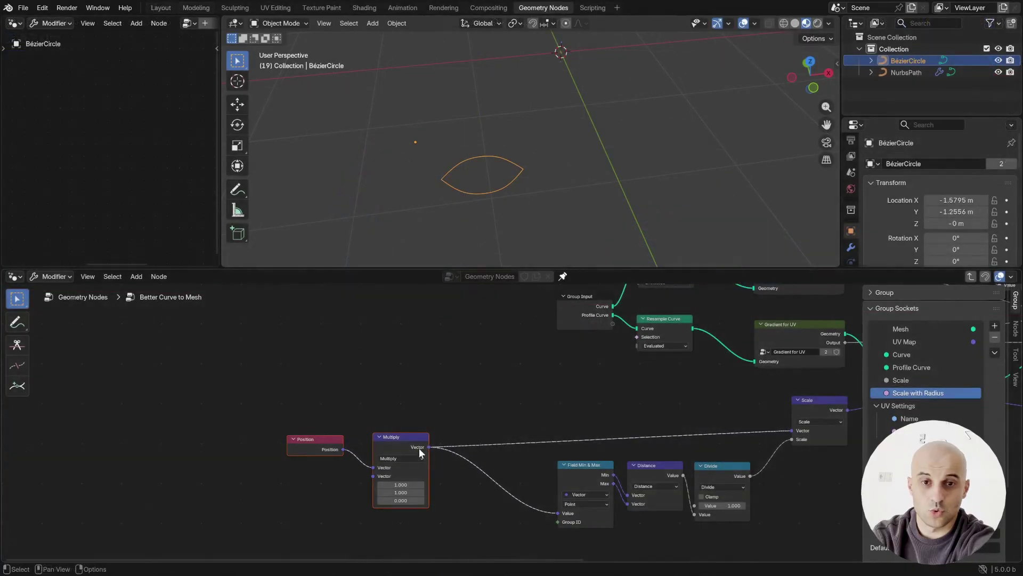
- Add a vector Field Average node fed by the Multiply output and annotate an arrow from the profile's centre to its origin
key(shift+a)
text(f)
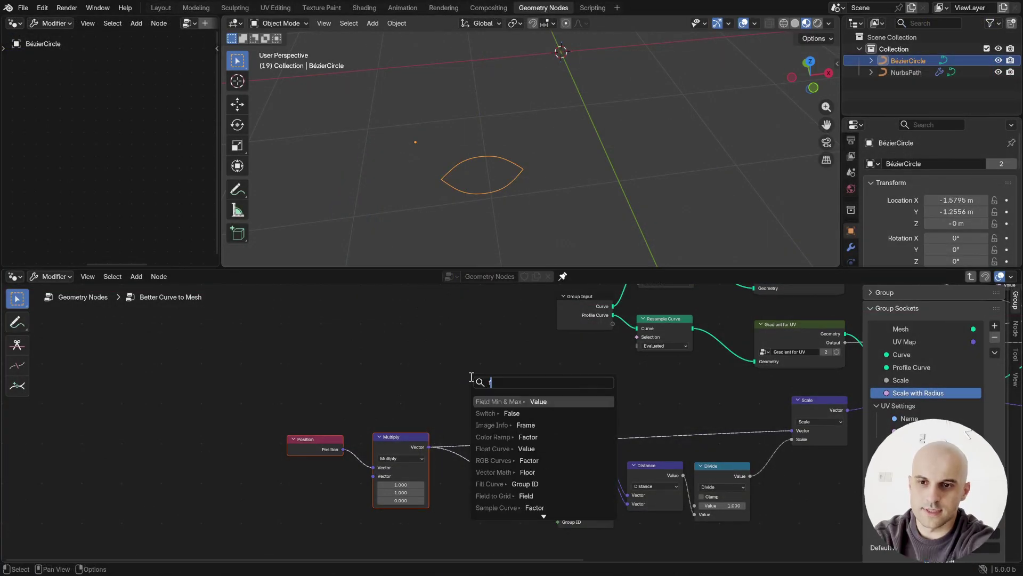
text( av)
key(Return)
click(464, 371)
scroll(510, 425, up, 1)
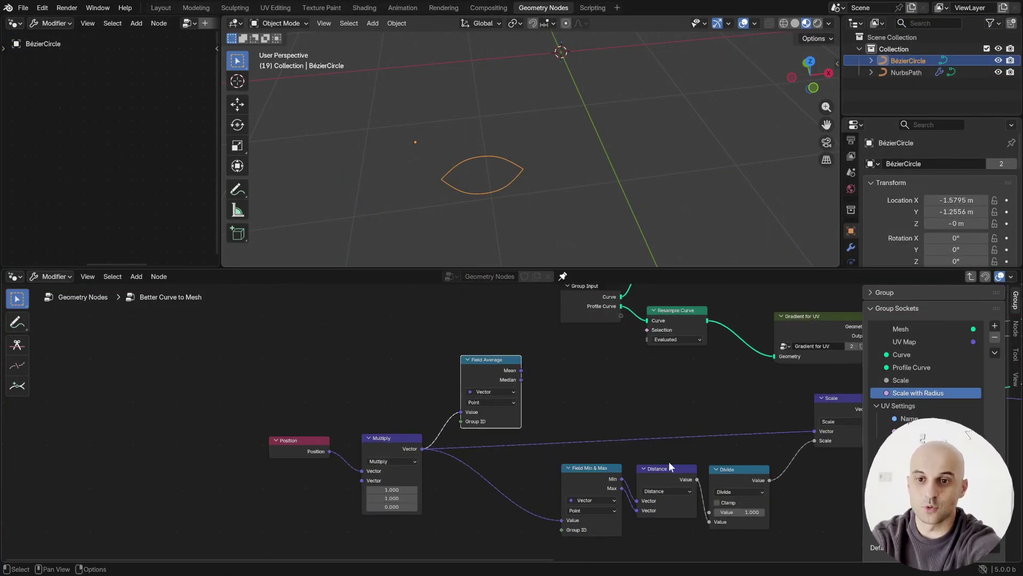
scroll(594, 397, up, 2)
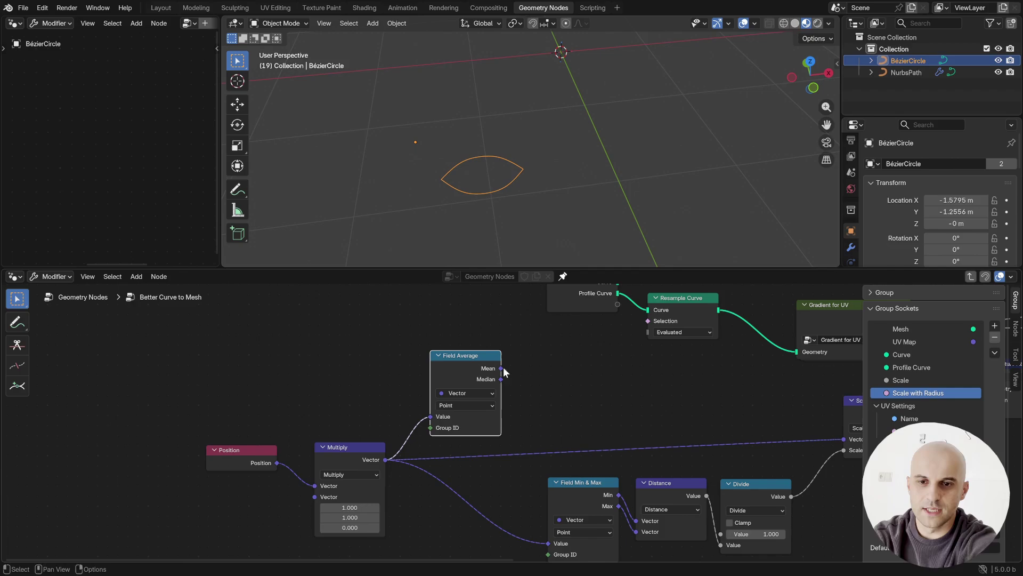
click(237, 190)
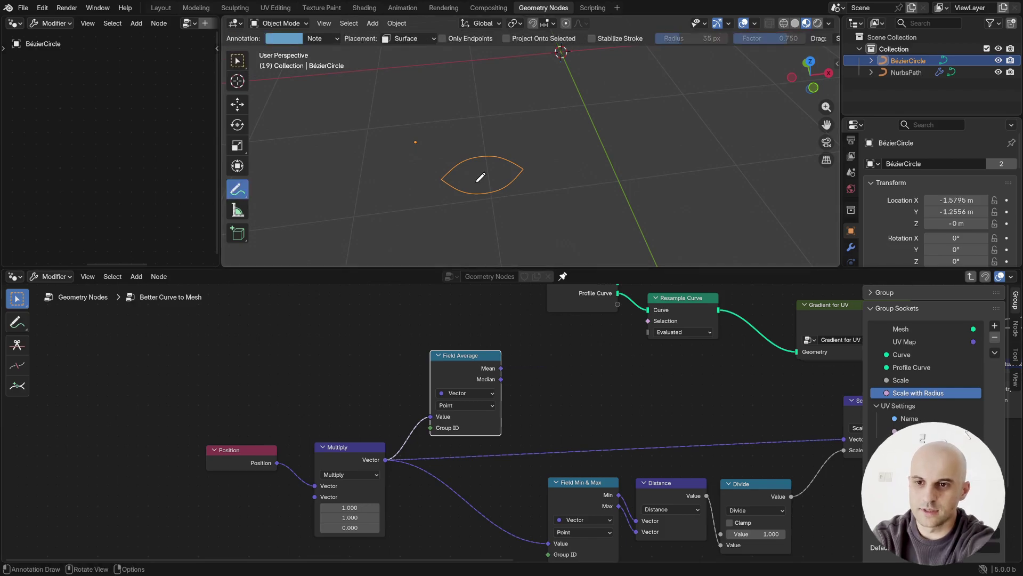
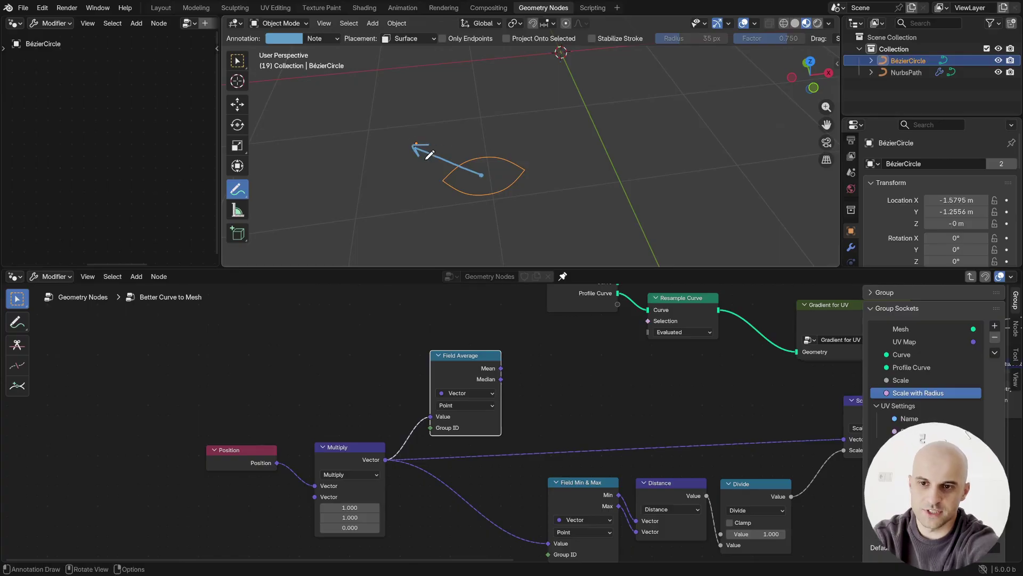
- Add a vector Subtract node that takes Field Average's Mean from the Multiply output and feeds the Scale node's Vector input
drag(387, 459, 560, 421)
click(605, 530)
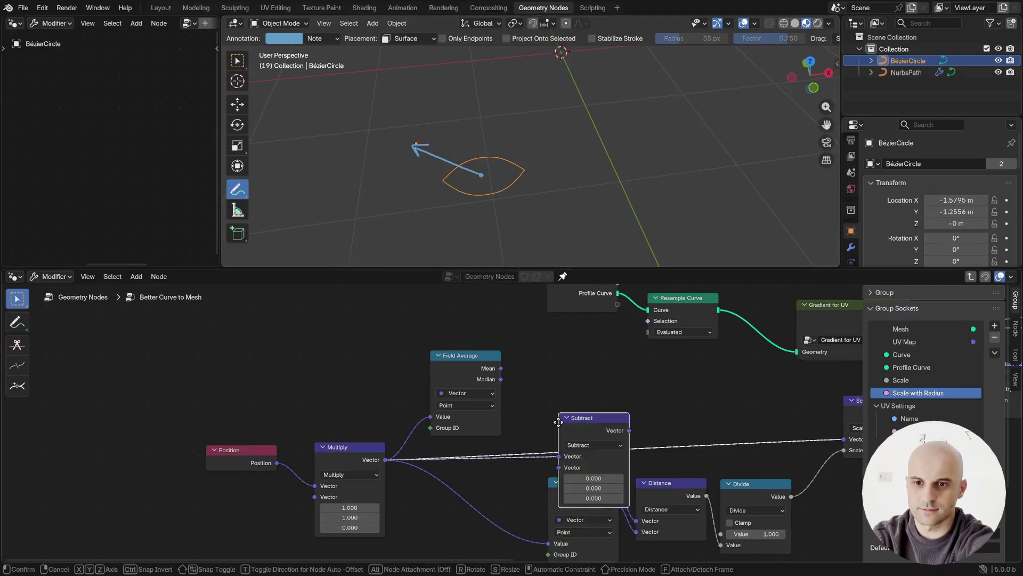
click(616, 457)
drag(502, 368, 572, 393)
middle_drag(575, 392, 403, 393)
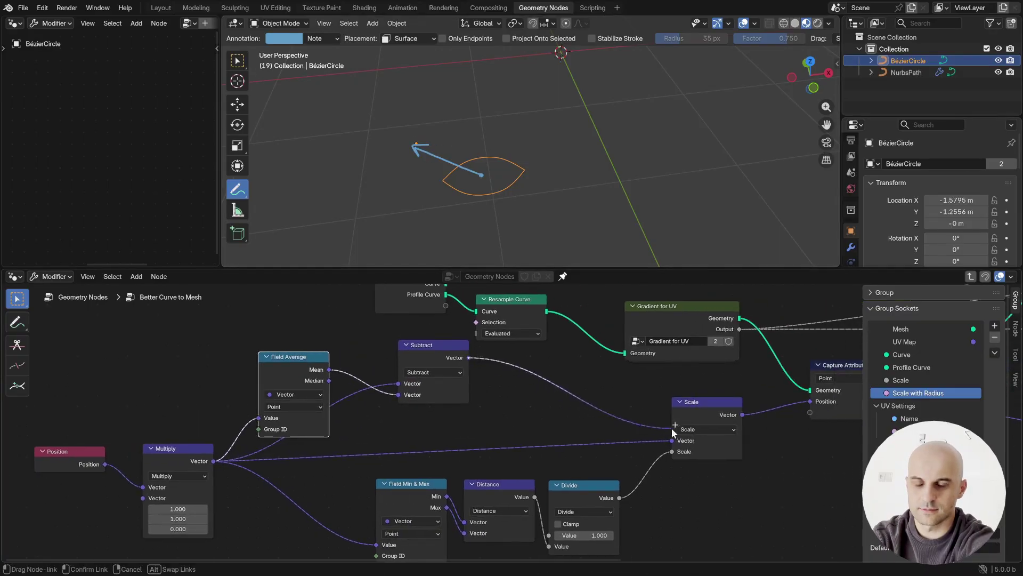
drag(672, 428, 672, 436)
drag(426, 362, 403, 418)
- Erase the annotated arrow beside the profile and switch the 3D viewport back to the selection tool
ctrl+drag(417, 143, 481, 175)
click(237, 63)
scroll(591, 171, down, 7)
middle_drag(592, 170, 526, 171)
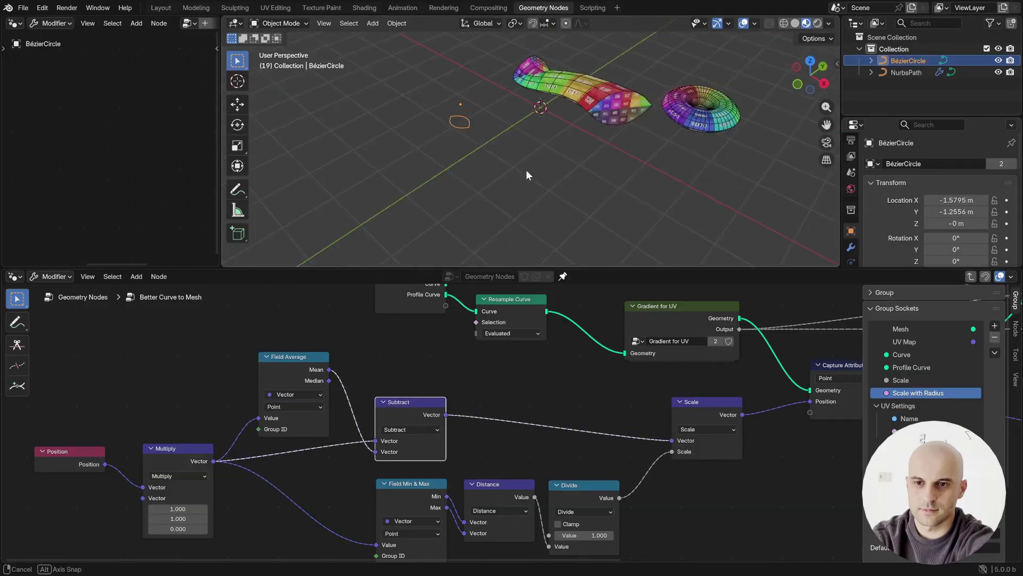
- Move the profile's control points back around its origin in Edit Mode with Z locked, and return to Object Mode
key(ctrl+space)
key(Tab)
key(g)
key(shift+z)
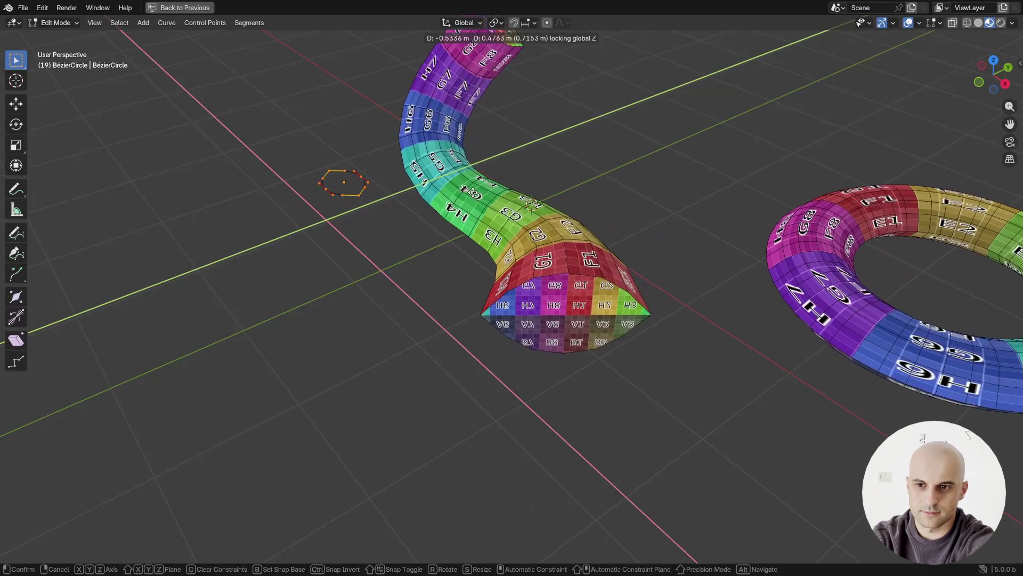
click(531, 204)
middle_drag(531, 205, 653, 215)
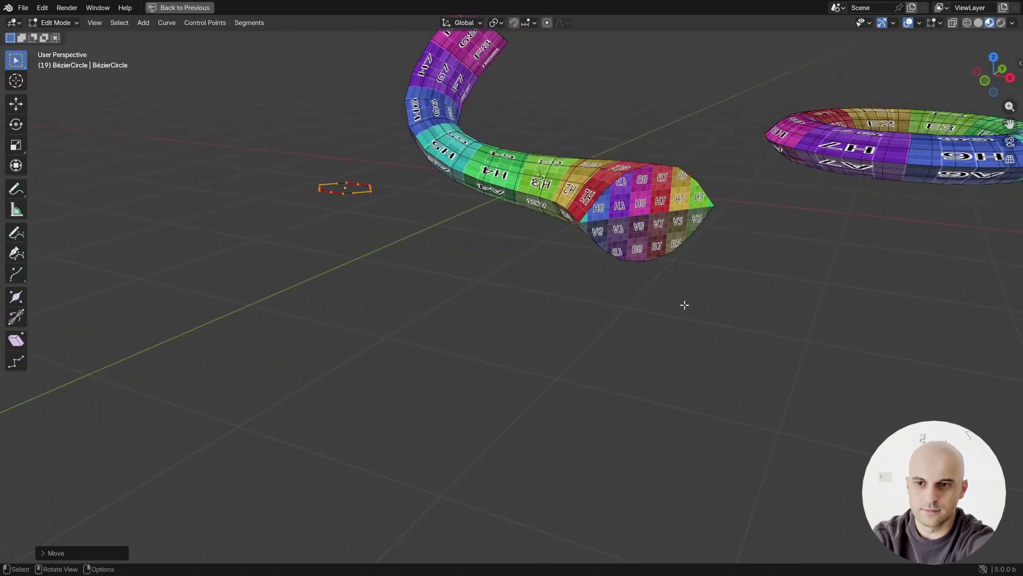
key(Tab)
key(ctrl+space)
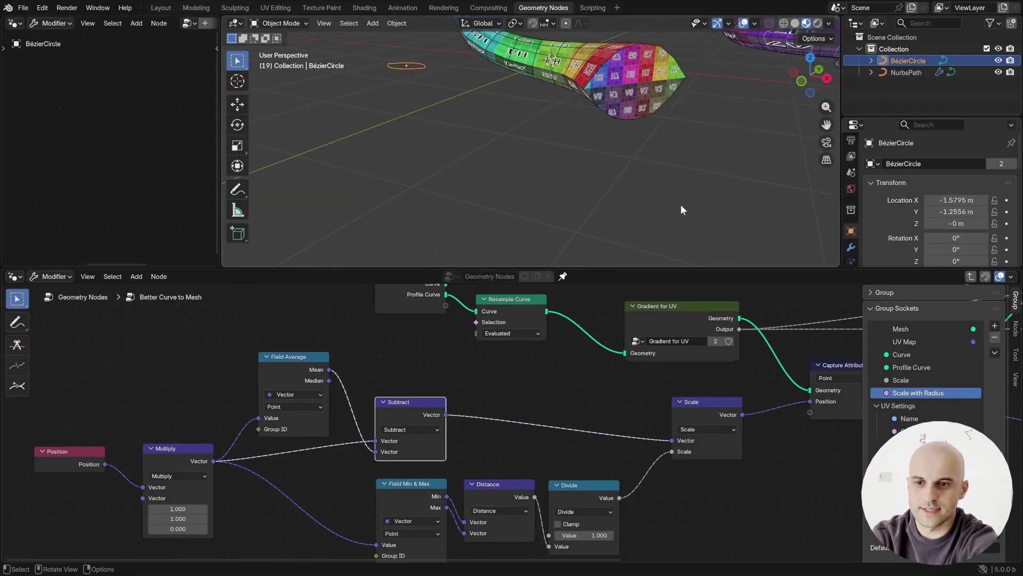
- Annotate a cross at the centre of the tube's end cap to mark its UV centre
shift+middle_drag(681, 206, 609, 244)
scroll(610, 244, up, 2)
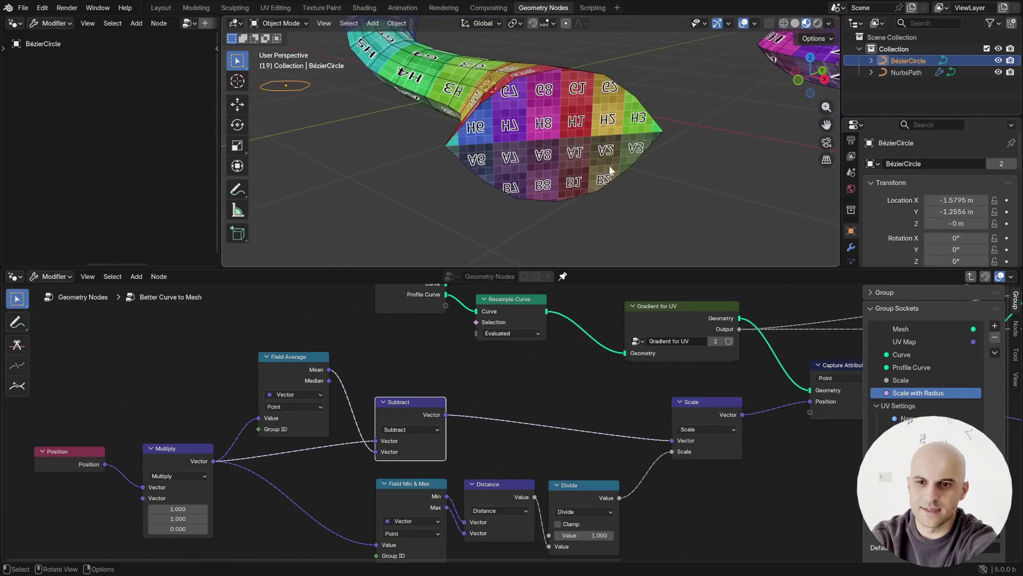
click(237, 189)
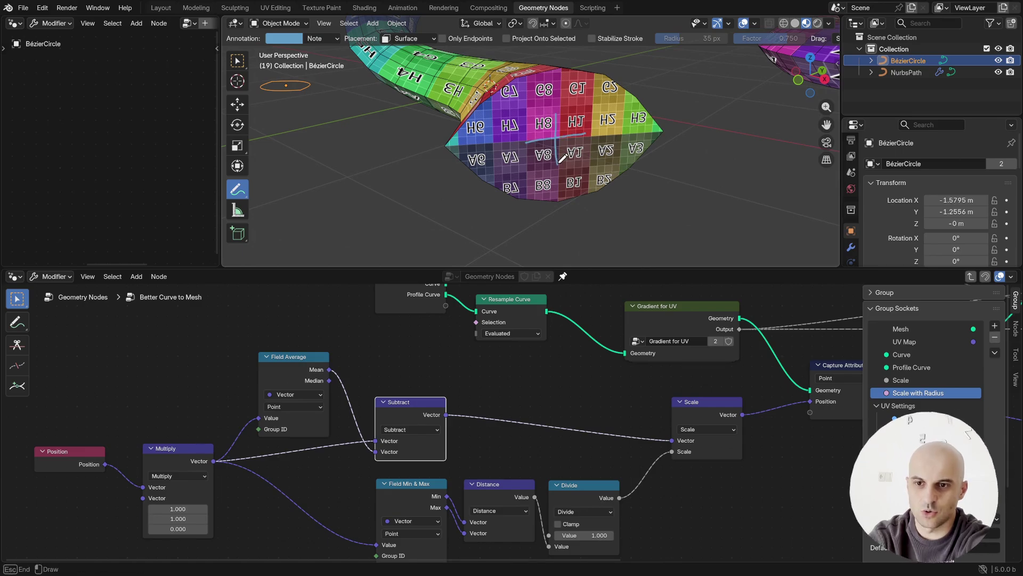
scroll(575, 136, down, 5)
middle_drag(576, 136, 584, 165)
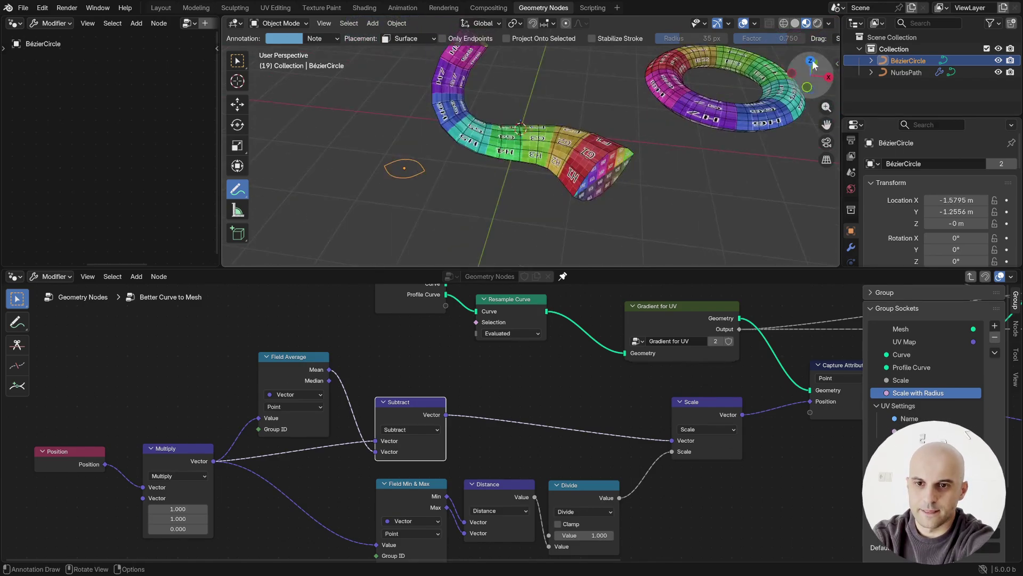
- Look at the scene from the top and move the profile circle onto the world origin
click(810, 60)
click(238, 61)
click(537, 200)
key(g)
click(644, 243)
click(453, 230)
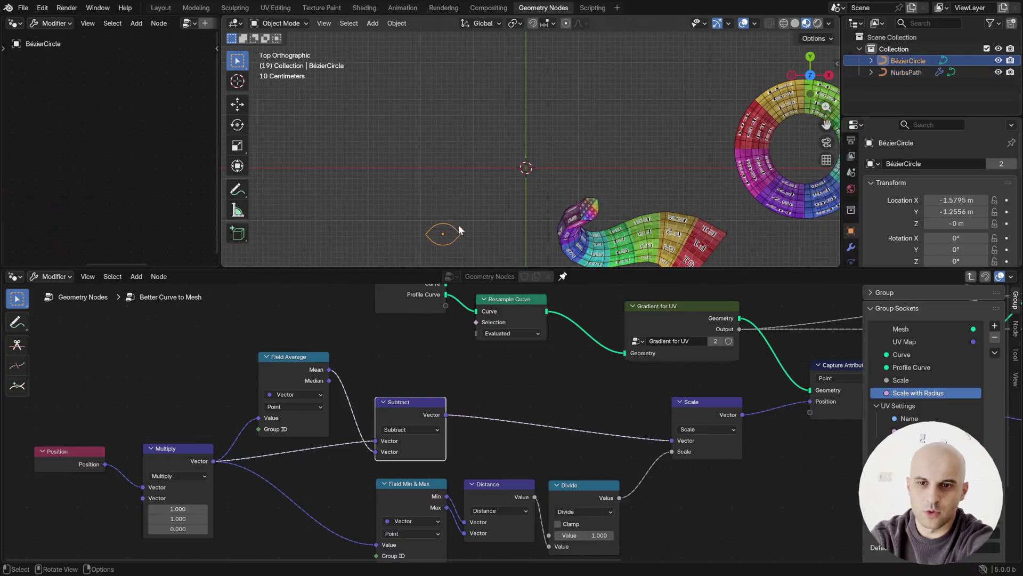
key(g)
click(541, 161)
scroll(546, 168, up, 5)
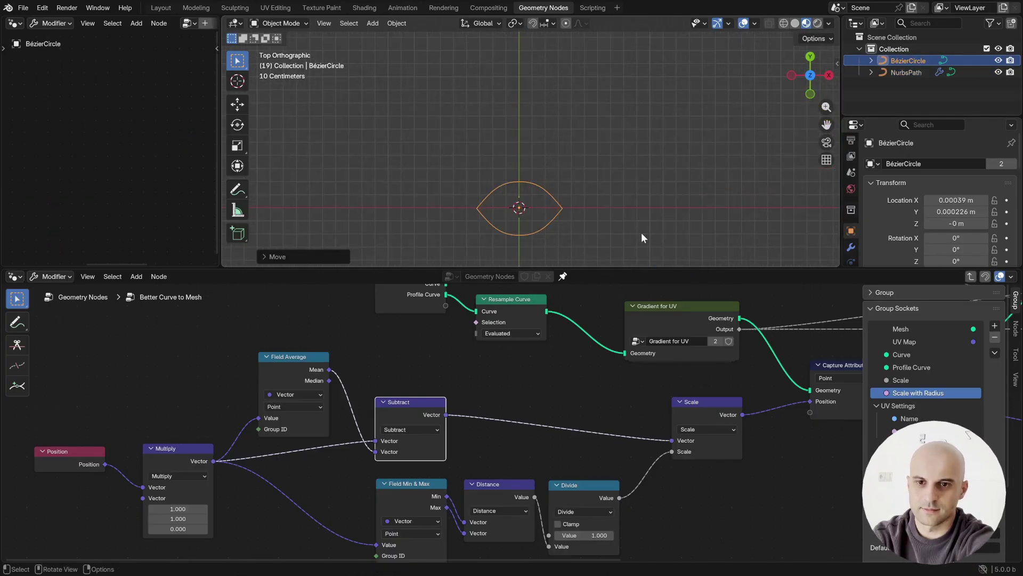
- Annotate a square in the positive X and Y quadrant, starting at the world origin, to represent the UV space
shift+middle_drag(642, 216, 638, 166)
click(238, 190)
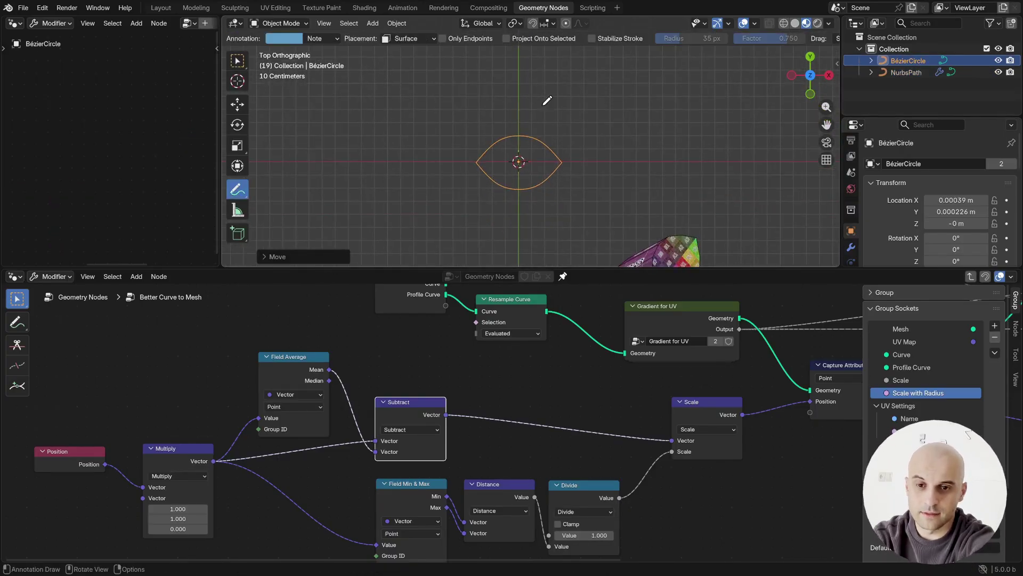
shift+middle_drag(548, 101, 515, 182)
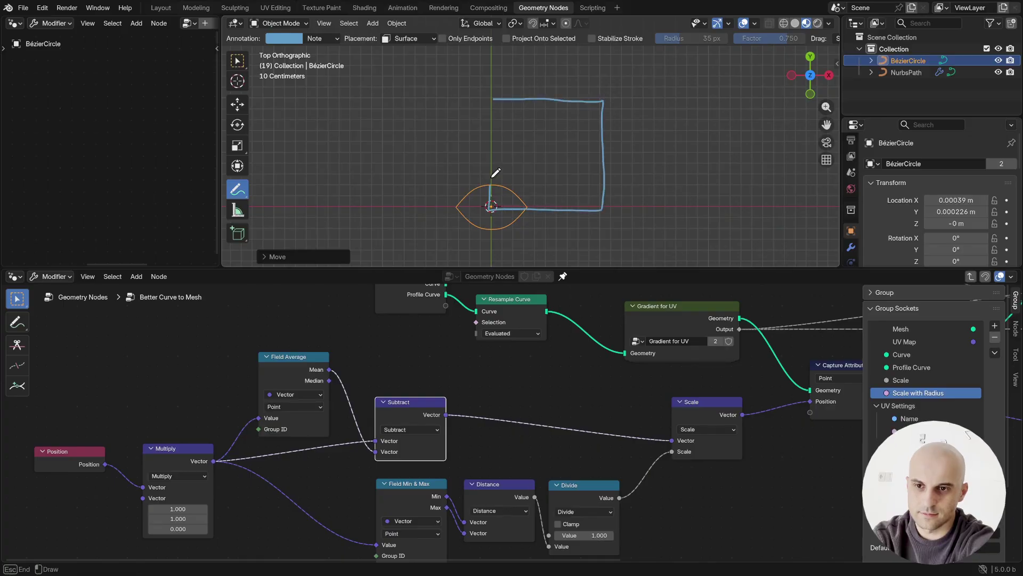
drag(492, 176, 493, 101)
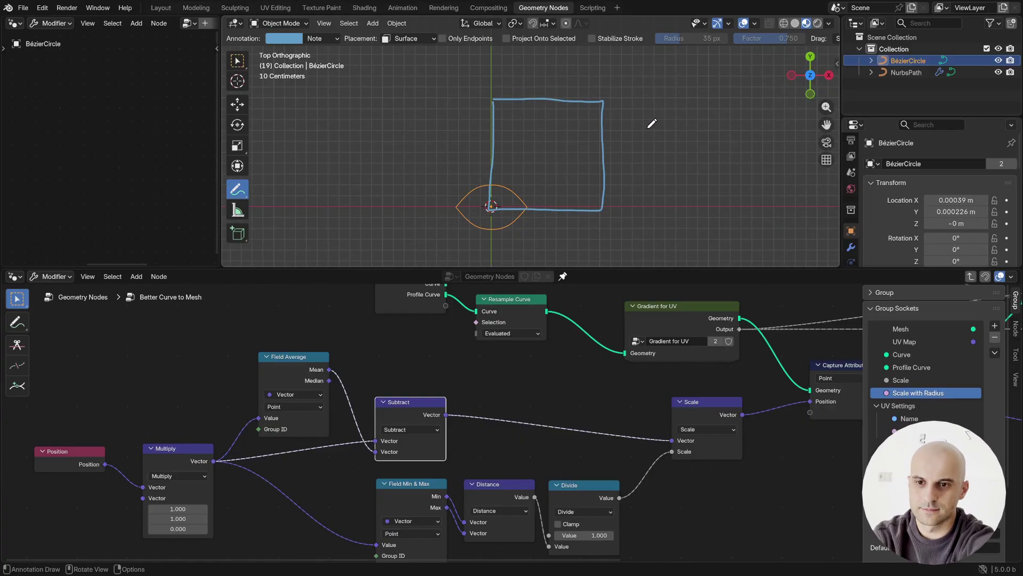
- Move the profile circle into the centre of the annotated square, at about 0.5 m in X and Y
key(g)
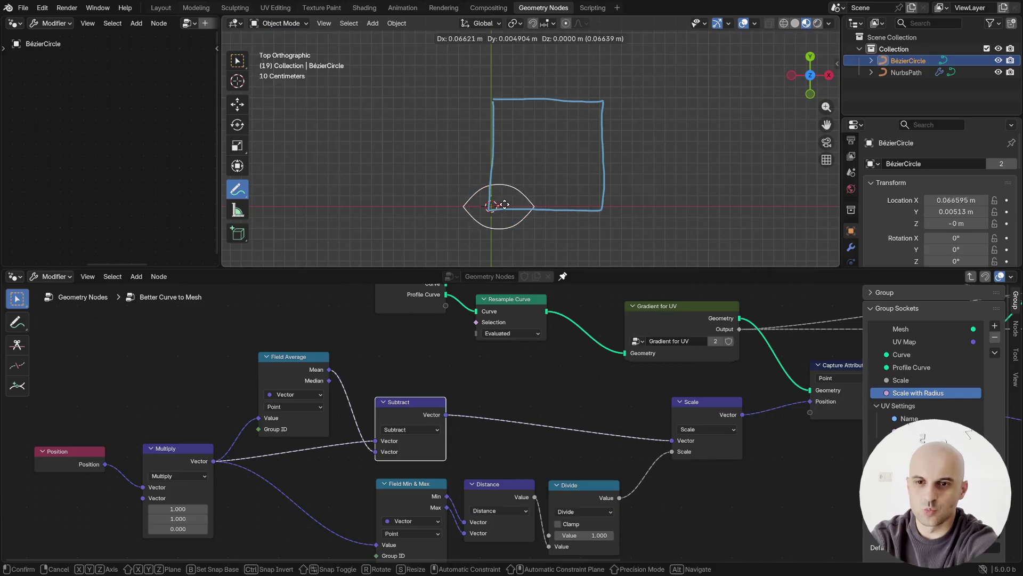
click(548, 150)
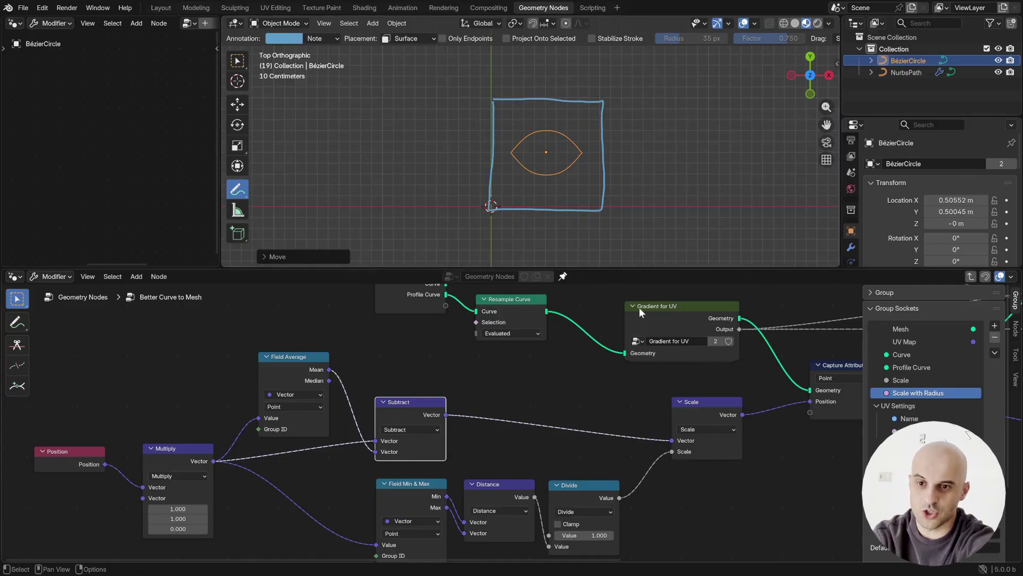
scroll(639, 309, down, 3)
middle_drag(676, 227, 622, 155)
scroll(624, 160, up, 1)
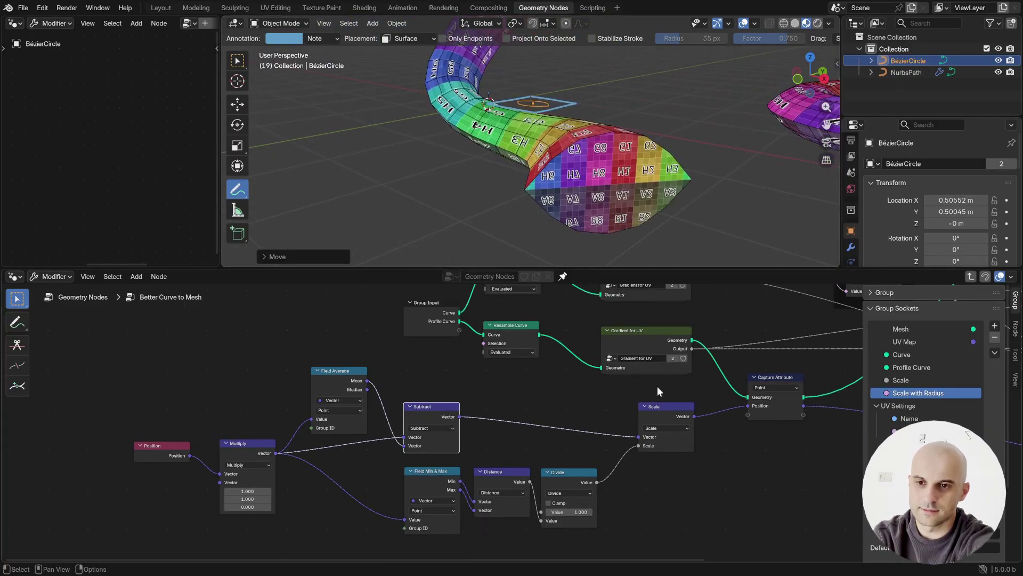
- Make room after the Scale node and insert a vector Add node of 0.5, 0.5, 0 before Capture Attribute's Position input
scroll(657, 426, down, 2)
drag(660, 526, 229, 418)
drag(653, 425, 678, 437)
scroll(533, 427, up, 6)
text(add)
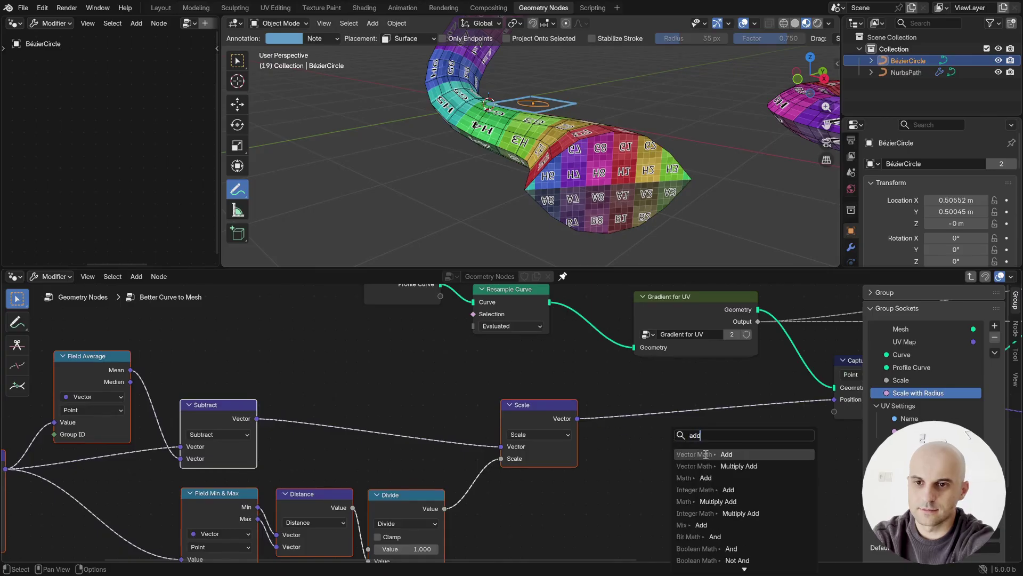
key(Return)
click(639, 414)
middle_drag(693, 458, 651, 447)
drag(601, 452, 602, 453)
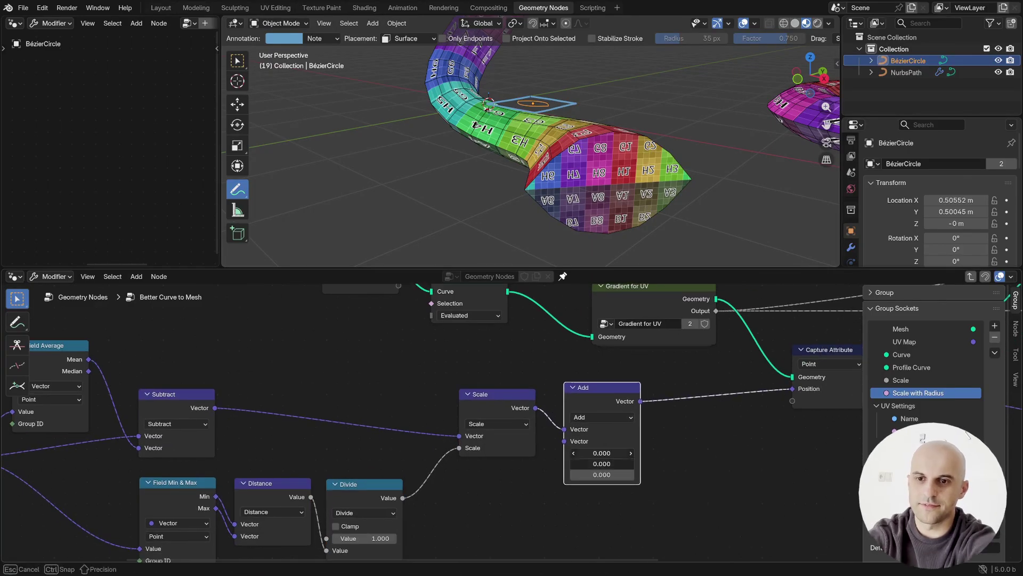
key(Return)
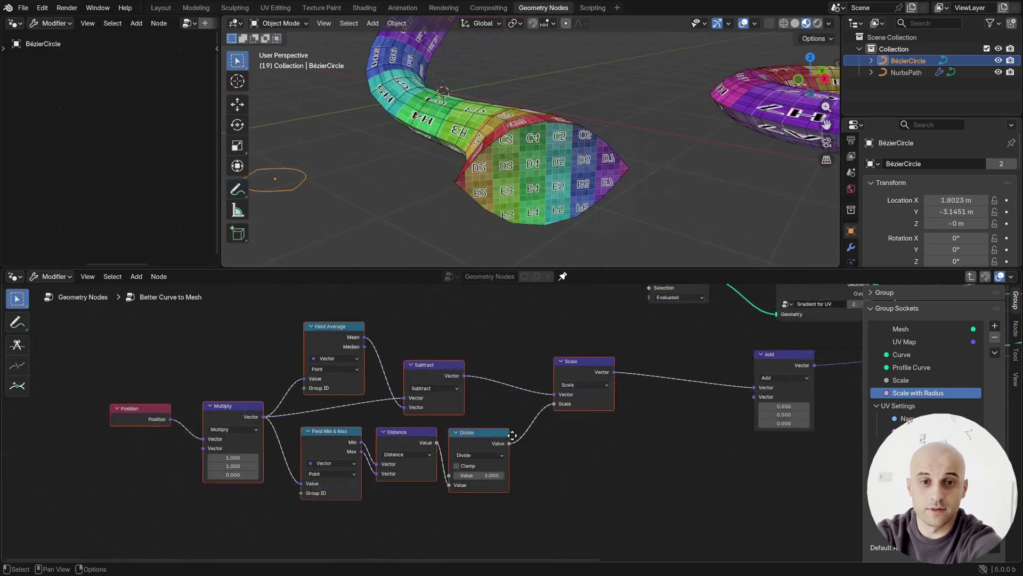
- Add a Math Multiply node that takes Divide's Value and feeds the Scale node's Scale input
middle_drag(632, 368, 555, 365)
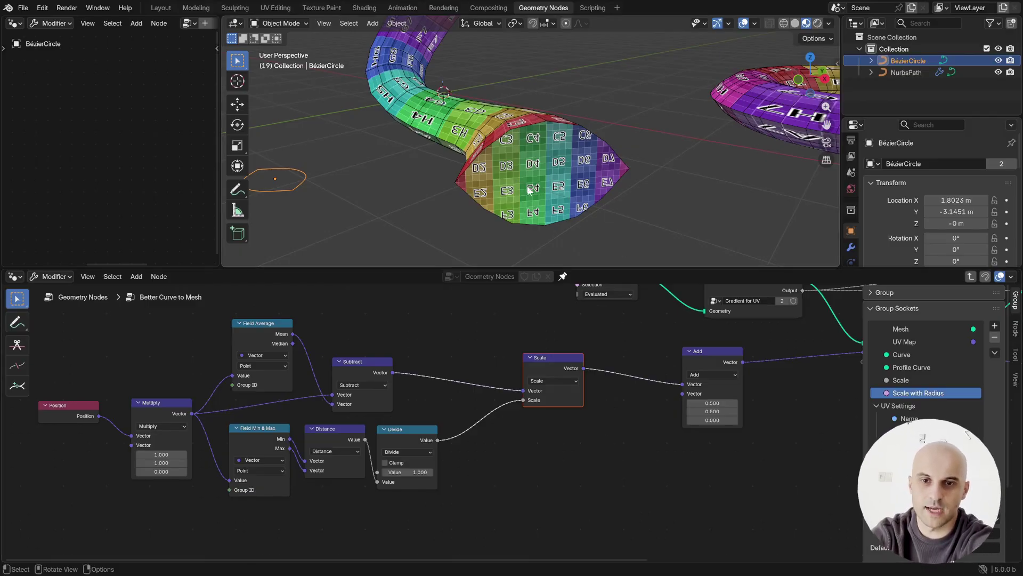
drag(438, 440, 512, 437)
text(muol)
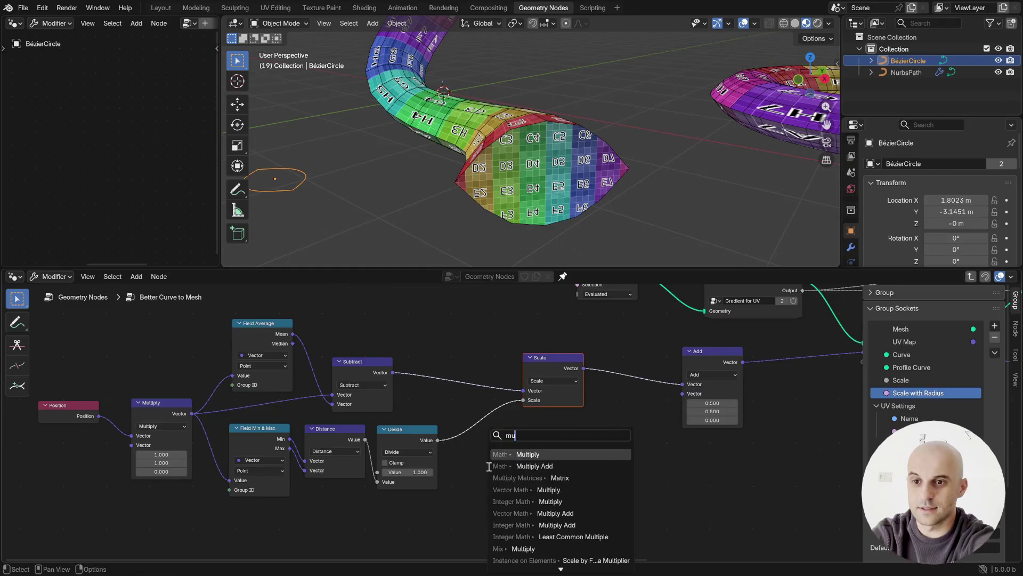
key(BackSpace)
key(BackSpace)
text(l)
key(Return)
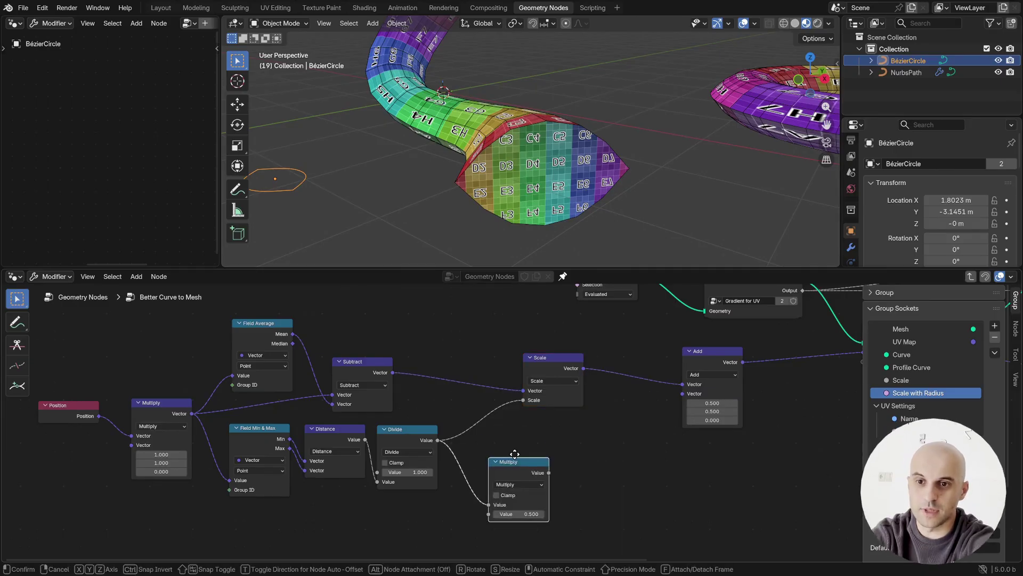
click(549, 412)
- Set the new Multiply node's value to 1 and shift the cap UV nodes away from Add to make room
drag(554, 471, 87, 325)
key(ctrl+z)
key(Return)
key(g)
click(546, 454)
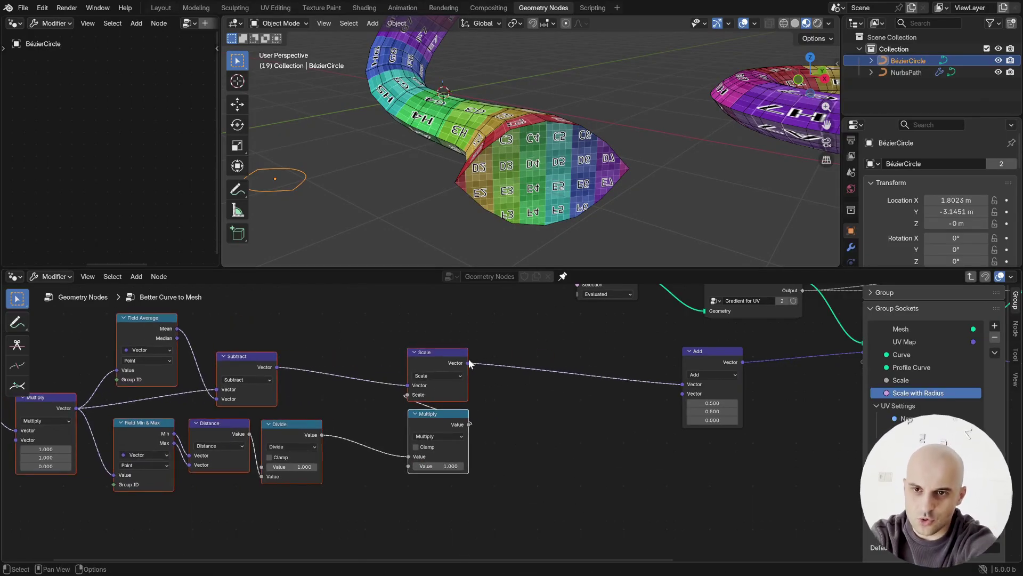
- Insert a Rotate Vector node between the Scale and Add nodes
key(shift+a)
text(rot v)
key(Return)
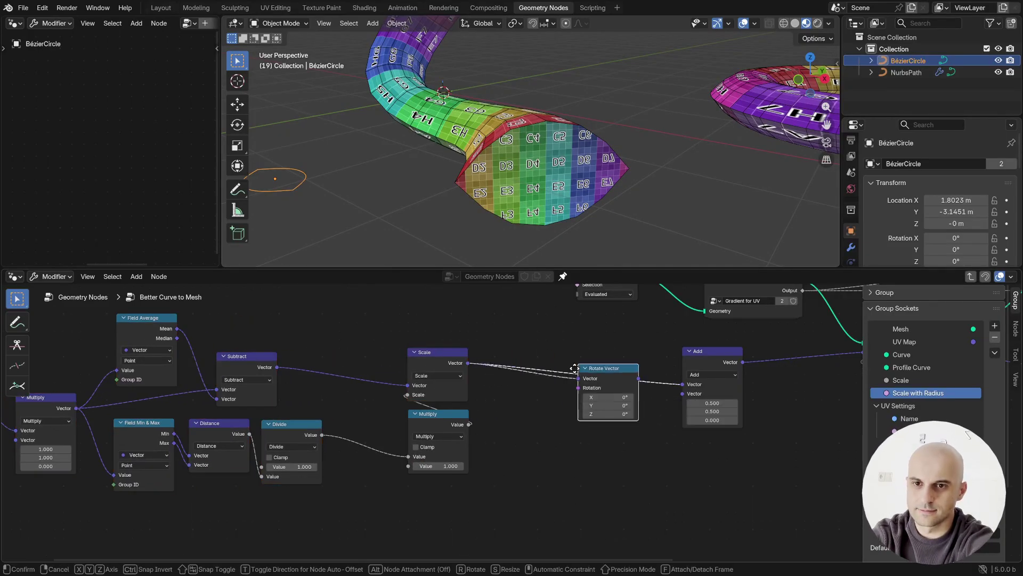
click(599, 440)
middle_drag(599, 440, 545, 436)
- Add an Axis Angle to Rotation node with axis 0, 0, 1 feeding Rotate Vector's Rotation, and place it underneath
key(shift+a)
text(ax a)
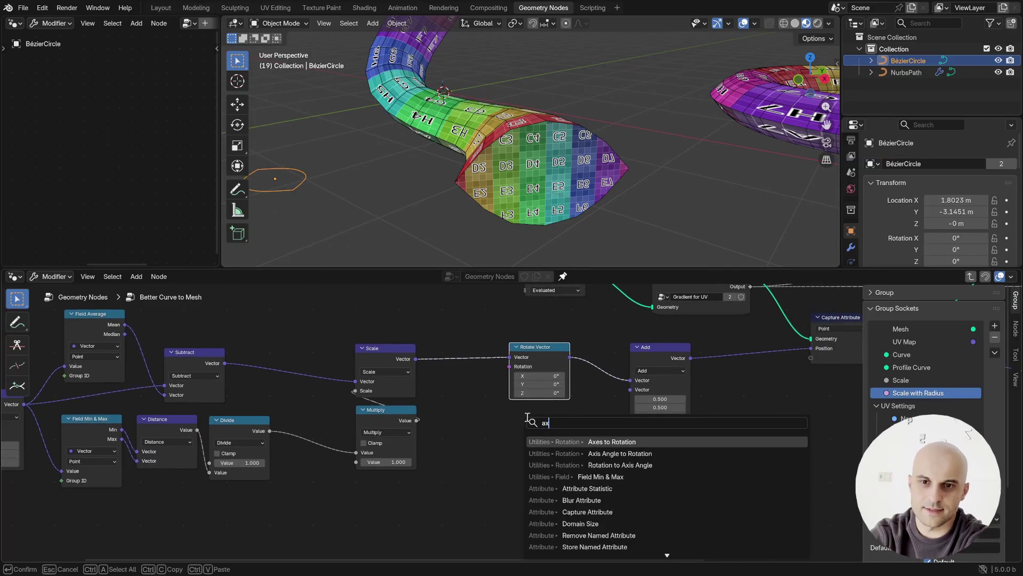
key(Return)
click(510, 401)
drag(570, 419, 552, 381)
scroll(599, 441, up, 2)
middle_drag(598, 441, 590, 431)
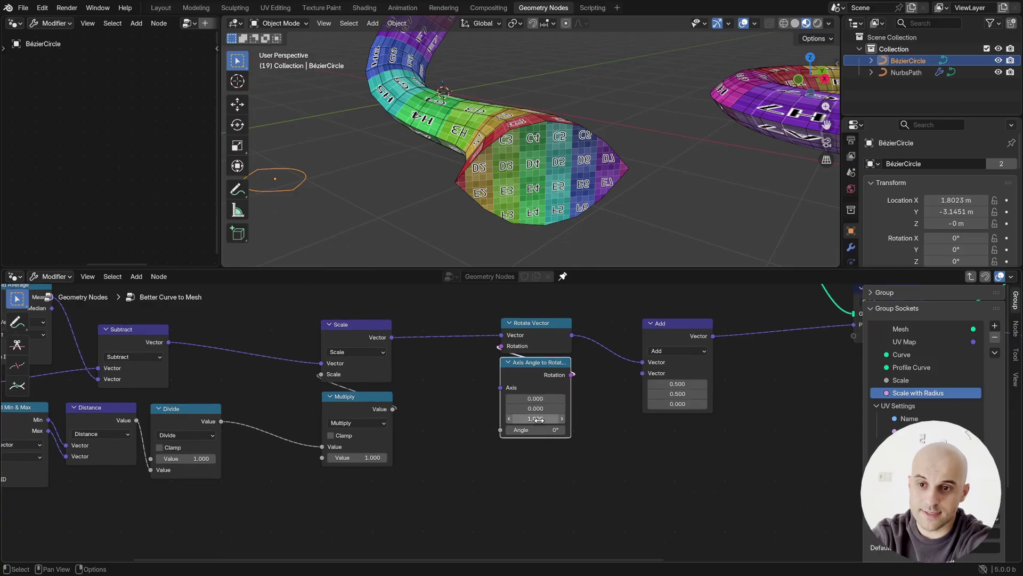
- Try out different rotation angles and Multiply values to preview their effect on the cap UVs
drag(543, 429, 556, 429)
key(Escape)
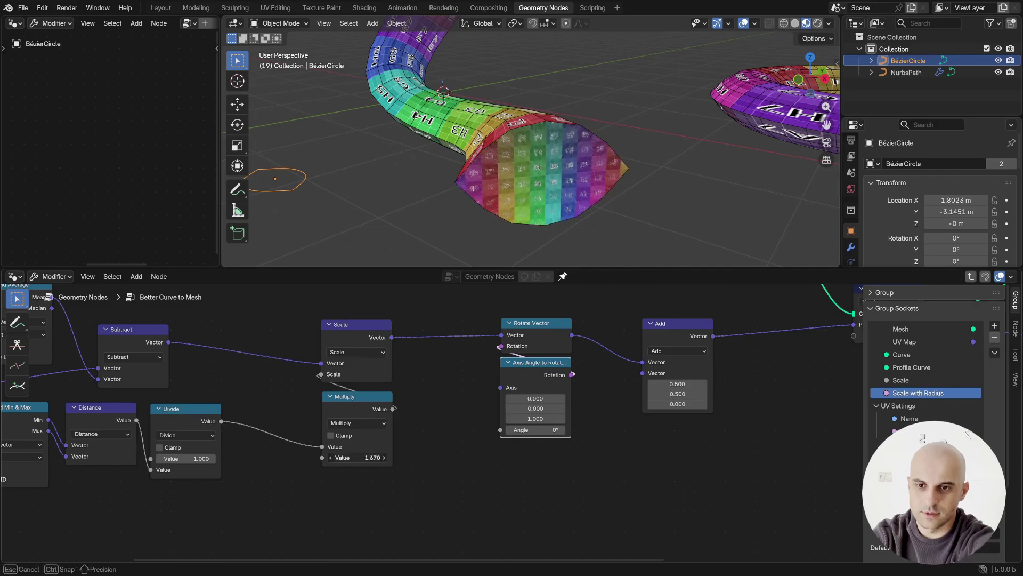
drag(543, 430, 546, 429)
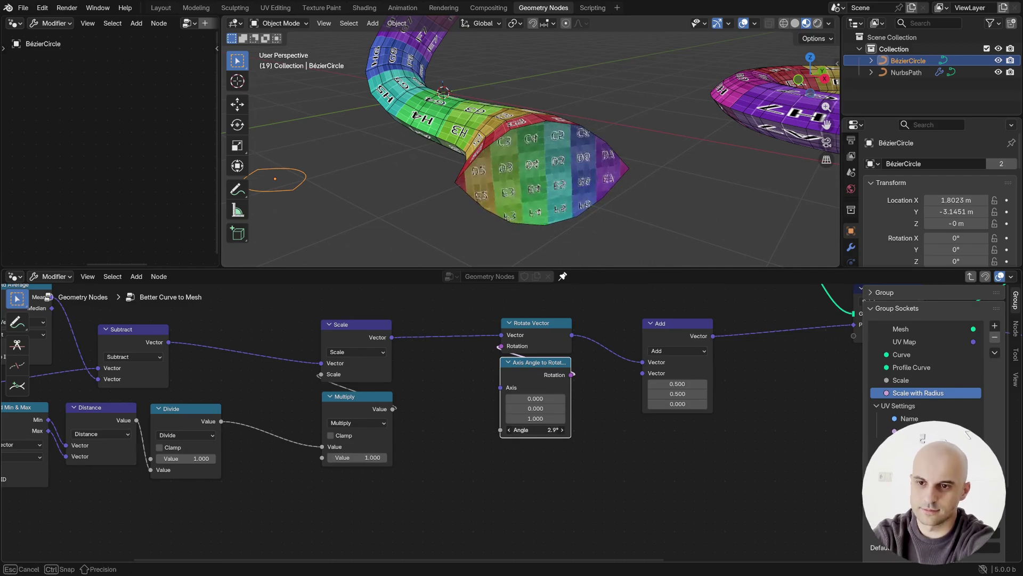
key(Escape)
- Move the Rotate Vector and Axis Angle to Rotation nodes next to the Scale and Multiply nodes
scroll(560, 474, down, 2)
drag(552, 469, 529, 341)
key(g)
click(466, 341)
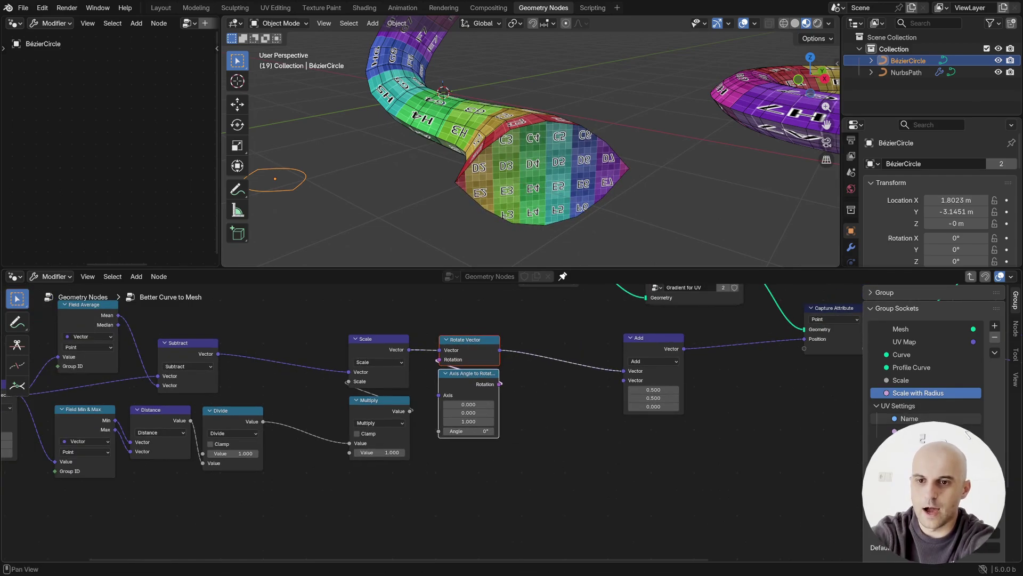
- Add a panel to the group sockets below UV Settings and name it Caps
click(995, 326)
click(953, 365)
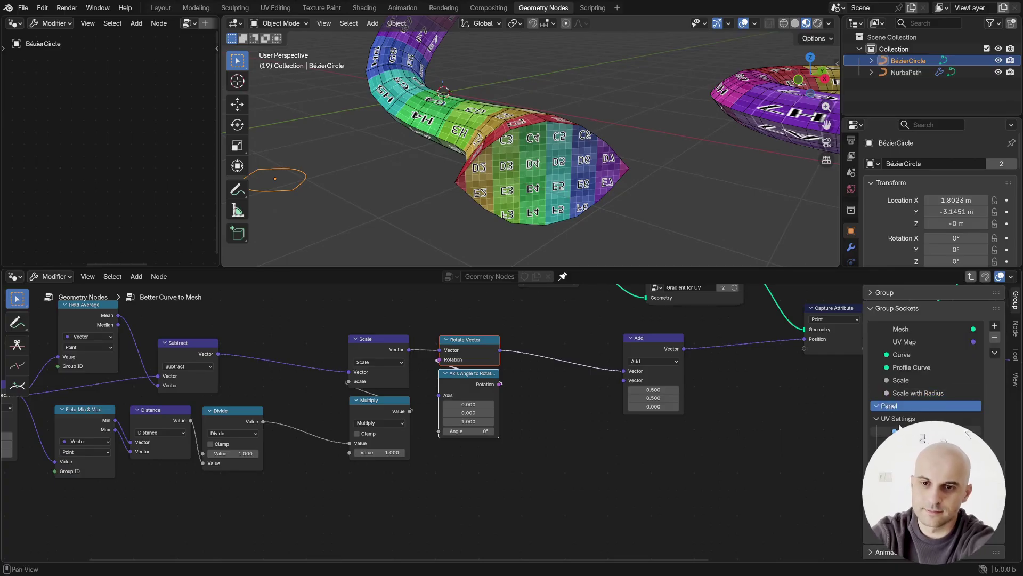
drag(894, 419, 892, 403)
double_click(898, 444)
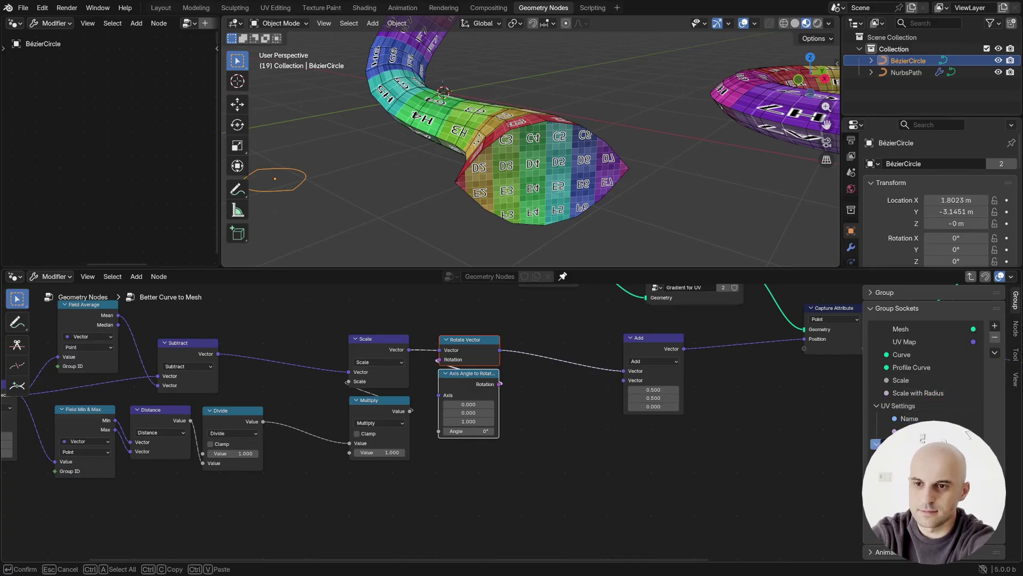
key(Return)
- Expose Curve to Mesh's Fill Caps in the Caps panel and enable it on the Better Curve to Mesh node
scroll(708, 488, down, 4)
middle_drag(670, 384, 247, 560)
scroll(565, 395, up, 10)
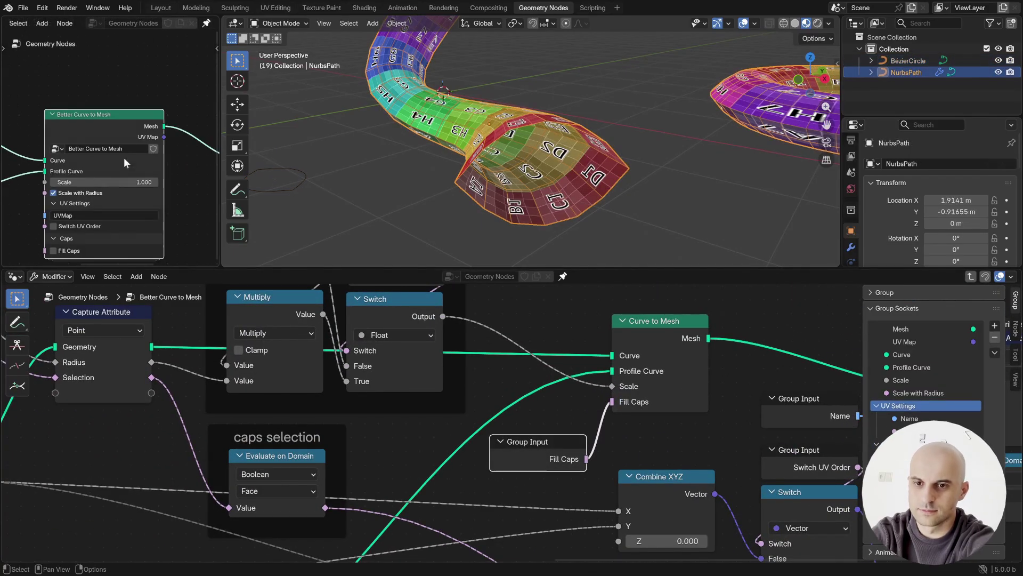
middle_drag(65, 240, 62, 206)
click(53, 217)
click(52, 217)
click(53, 218)
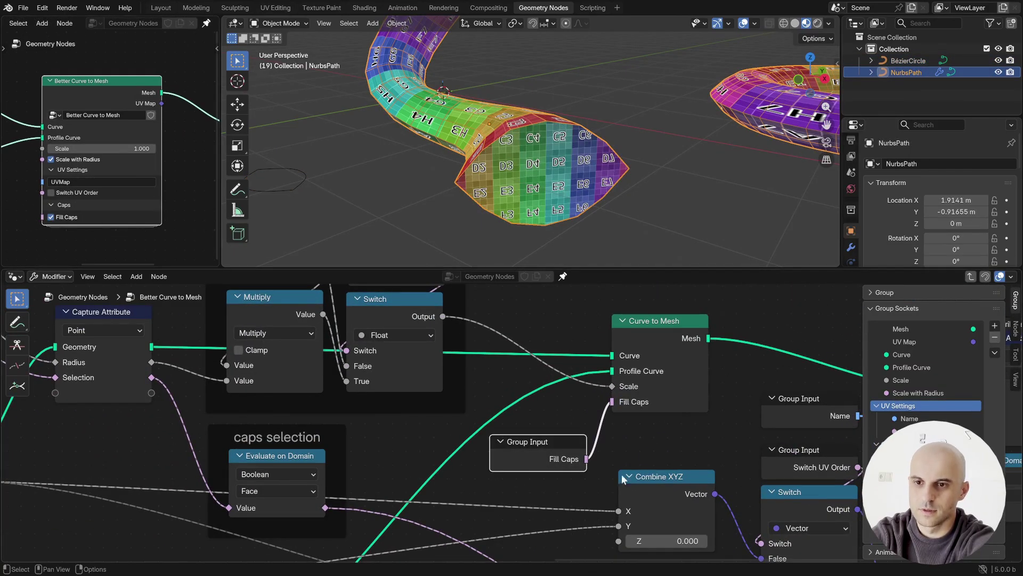
- Expose the Multiply node's second value through a Group Input node as UV Scale in the Caps panel
scroll(625, 476, down, 3)
middle_drag(624, 476, 55, 509)
scroll(521, 427, up, 2)
drag(350, 425, 250, 435)
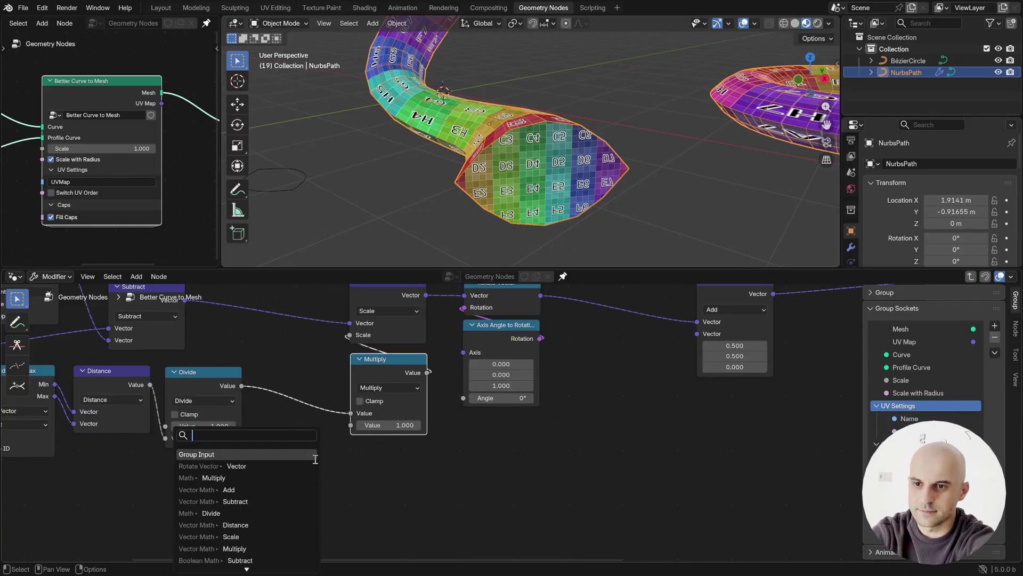
click(254, 455)
click(266, 436)
- Expose Axis Angle to Rotation's Angle through a Group Input node as UV Rotation in the Caps panel, and test the control
drag(463, 398, 510, 442)
text(g)
key(Return)
click(535, 435)
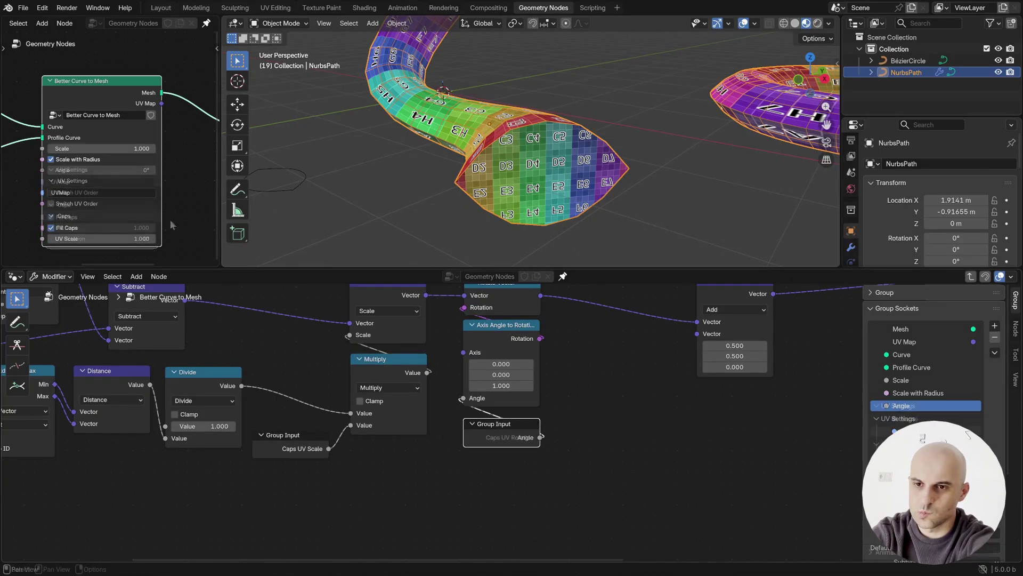
drag(99, 238, 87, 239)
key(Escape)
- Connect the caps selection's Evaluate on Domain value to the Group Output as Caps Selection, and reorder that socket toward the Caps panel
scroll(676, 404, down, 6)
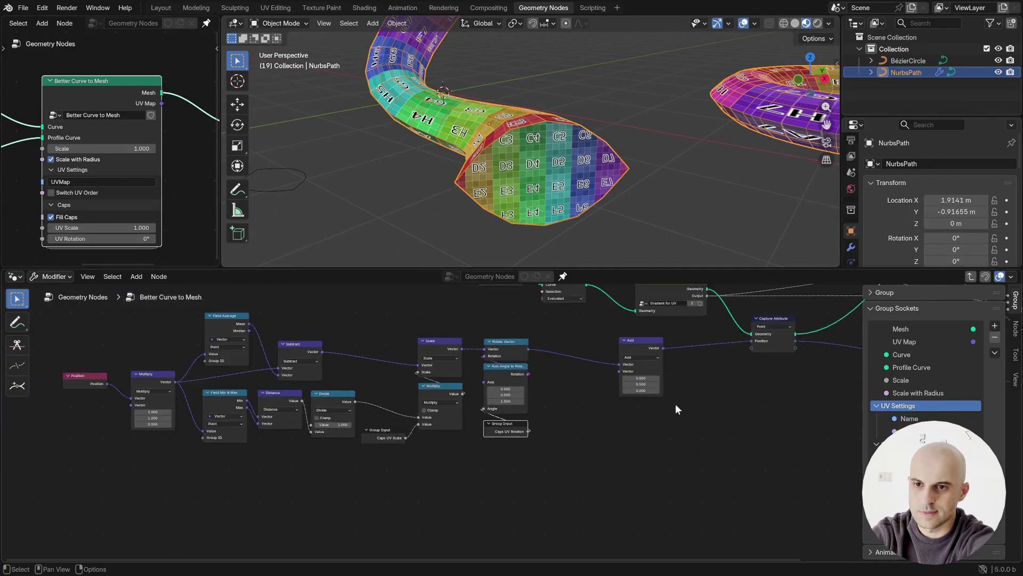
middle_drag(732, 370, 526, 488)
middle_drag(676, 384, 515, 454)
middle_drag(585, 445, 400, 385)
scroll(507, 380, up, 2)
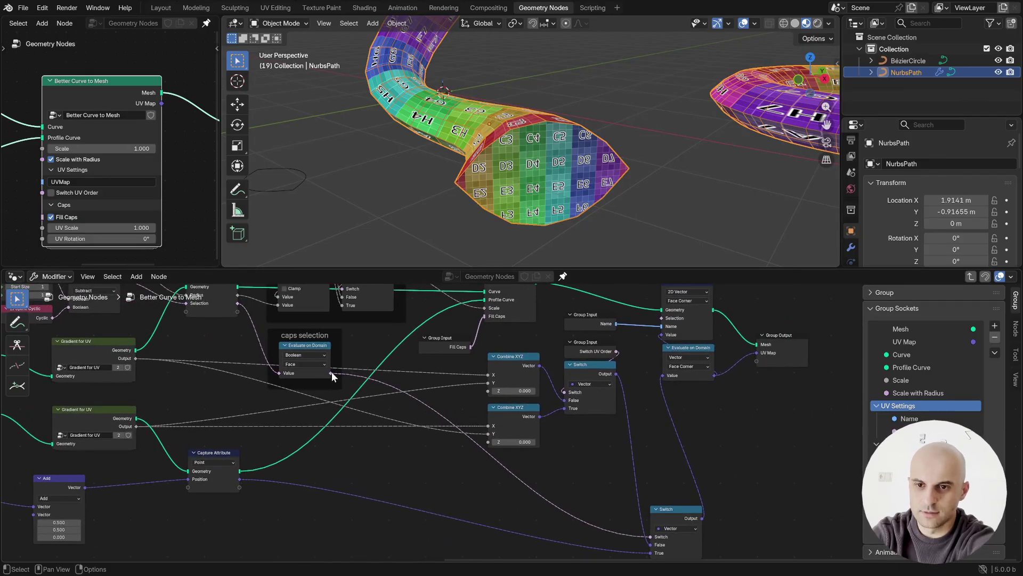
drag(332, 372, 757, 362)
double_click(919, 355)
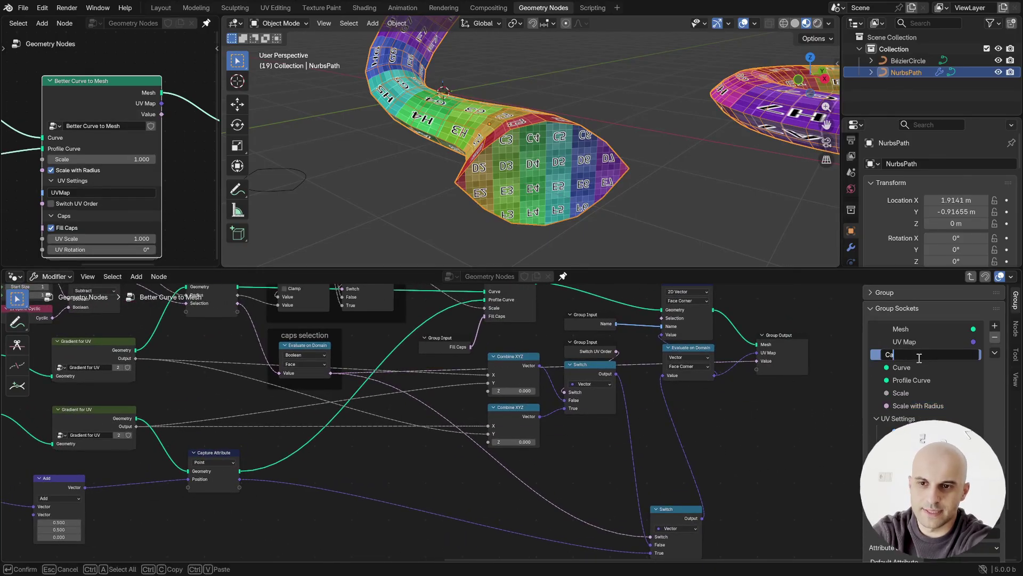
text(Caps Selection)
key(Return)
drag(918, 357, 912, 408)
- Leave the group, preview the Better Curve to Mesh node's caps Selection output, and return the preview to Mesh
key(Tab)
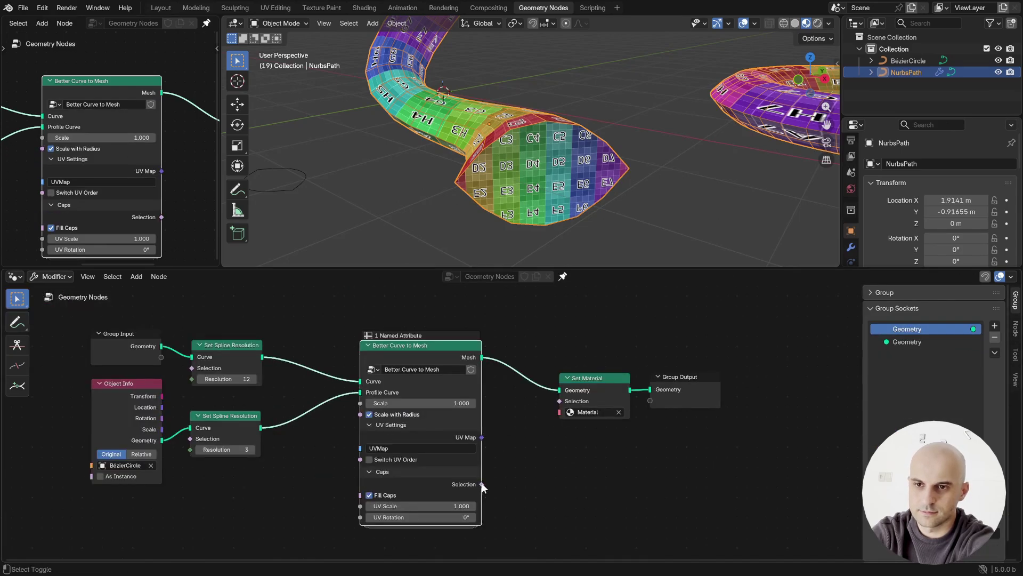
ctrl+shift+click(482, 485)
ctrl+shift+click(482, 358)
scroll(549, 181, down, 5)
middle_drag(560, 154, 587, 163)
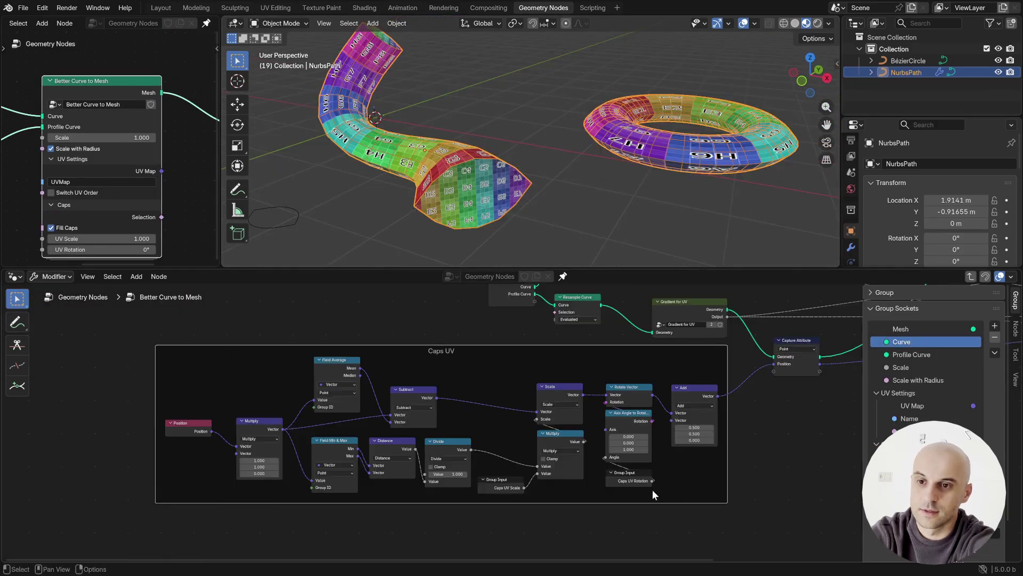
- Rearrange the output nodes and the caps Switch node to make room before the face corner Evaluate on Domain node
scroll(652, 489, down, 4)
middle_drag(800, 447, 176, 528)
scroll(176, 528, up, 4)
drag(669, 439, 591, 317)
scroll(641, 451, up, 5)
middle_drag(640, 452, 726, 421)
drag(455, 381, 438, 418)
middle_drag(574, 440, 492, 449)
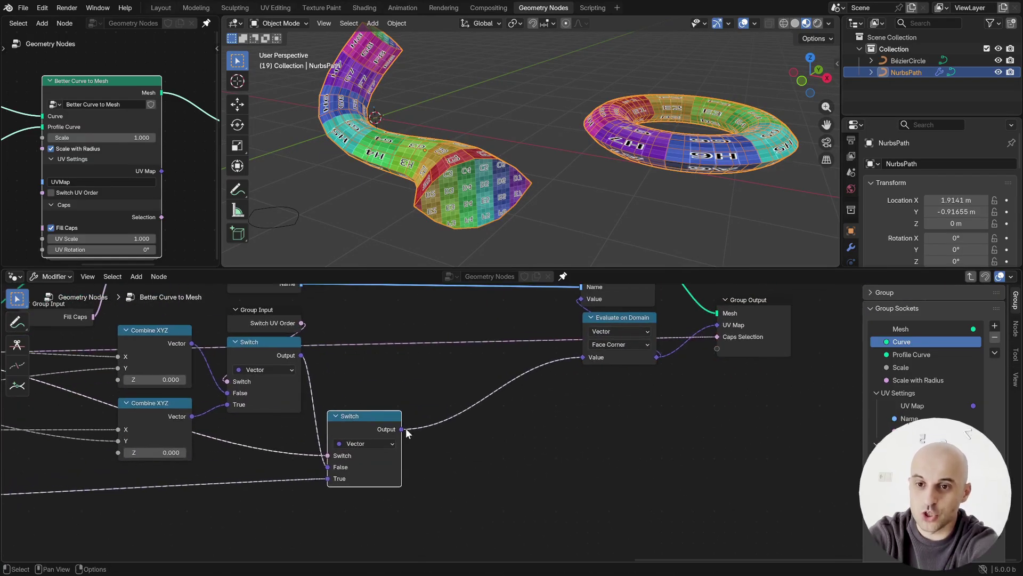
- Add a Pack UV Islands node fed by the caps Switch node's output
drag(405, 427, 471, 447)
text(pack)
key(Return)
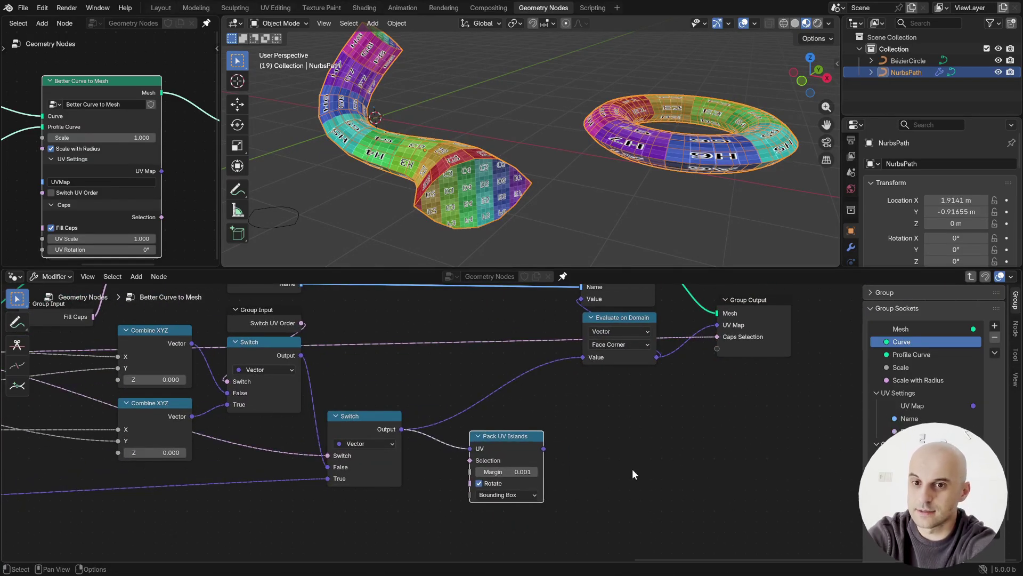
- Add a vector Switch taking the unpacked UVs as False and the packed UVs as True, and feed it into the face corner Evaluate on Domain
middle_drag(575, 476, 556, 429)
drag(491, 397, 561, 454)
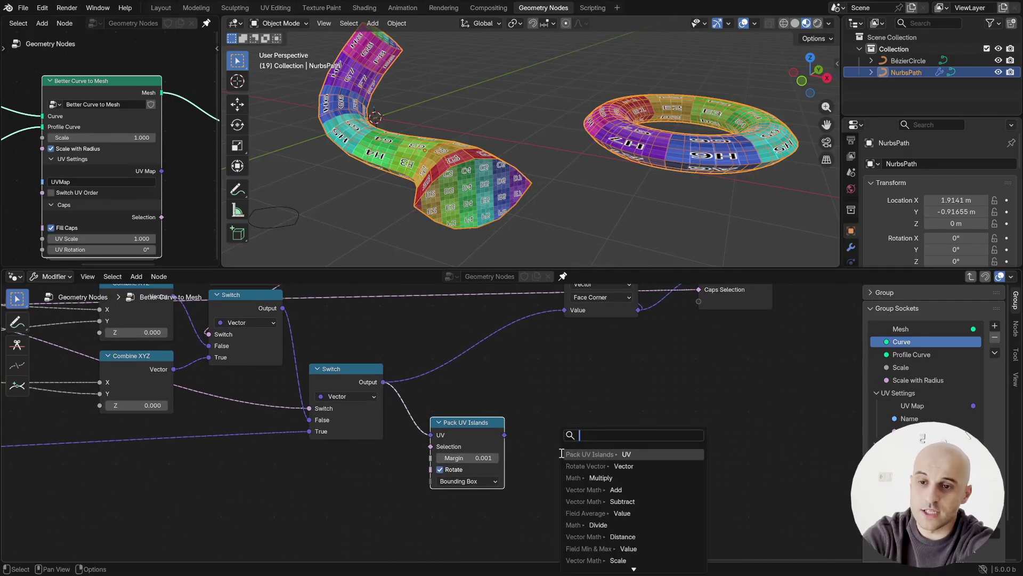
text(sw)
key(Return)
click(555, 371)
drag(383, 382, 550, 413)
drag(624, 375, 564, 310)
- Expose the new Switch node's Switch socket through a Group Input node and rename the group socket as Pack UV Islands
middle_drag(713, 391, 674, 431)
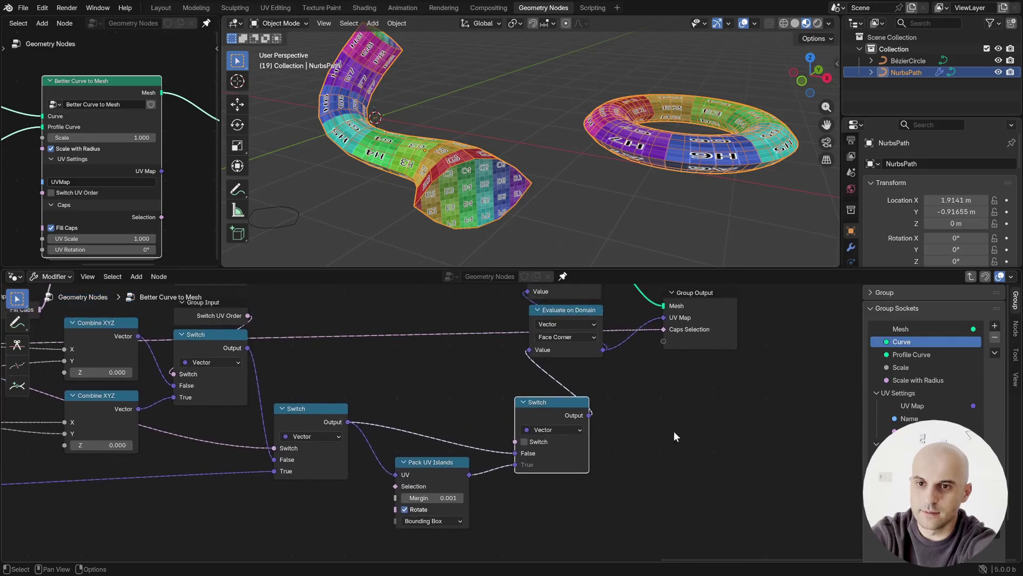
drag(515, 441, 474, 403)
key(Return)
click(475, 403)
double_click(918, 392)
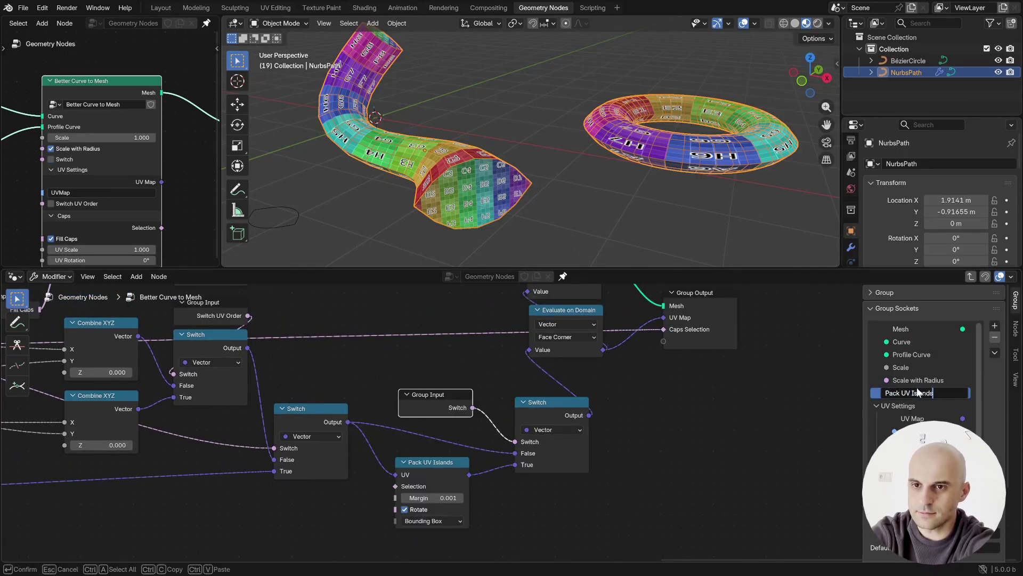
key(Return)
- Expose the Pack UV Islands node's inputs through Group Input nodes as Pack Selection, Pack Margin, Pack Rotate and Pack Method
scroll(600, 384, up, 3)
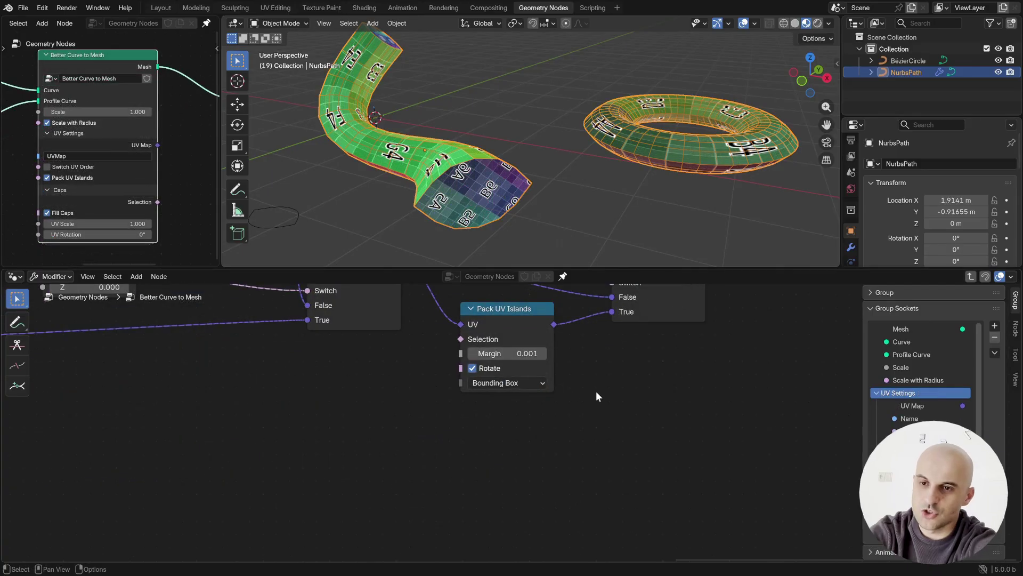
middle_drag(545, 386, 586, 421)
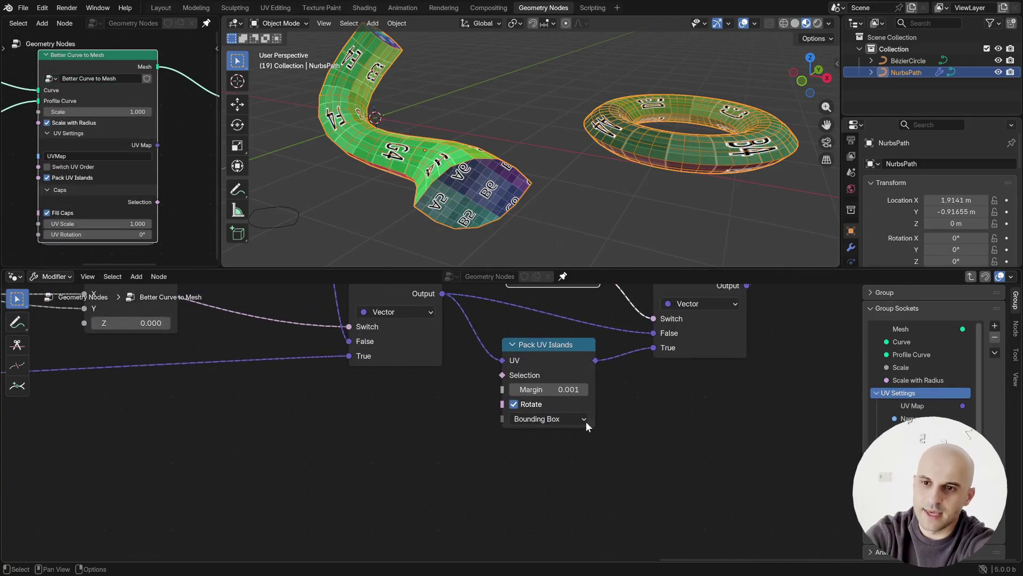
drag(501, 389, 320, 431)
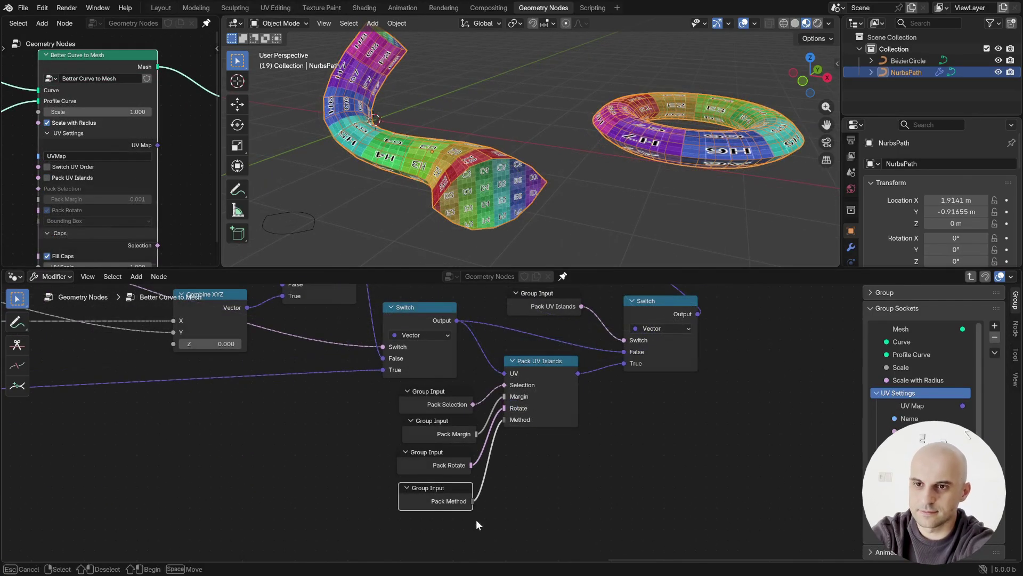
- Merge the four packing Group Input nodes into one, place it beside Pack UV Islands, and tidy the surrounding packing nodes
drag(476, 520, 437, 413)
key(ctrl+j)
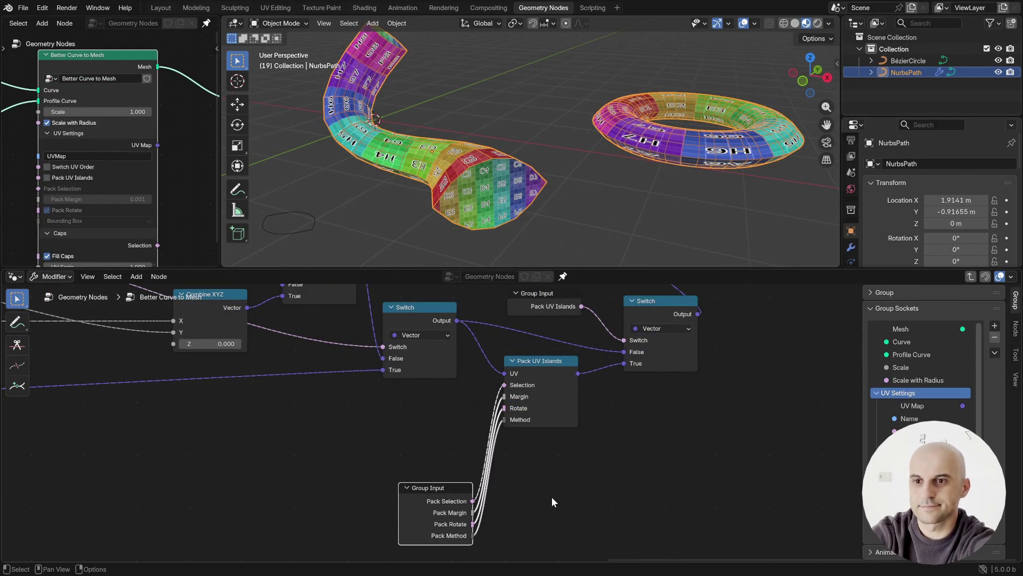
drag(446, 497, 434, 431)
middle_drag(543, 375, 539, 446)
drag(549, 373, 546, 372)
drag(638, 373, 625, 372)
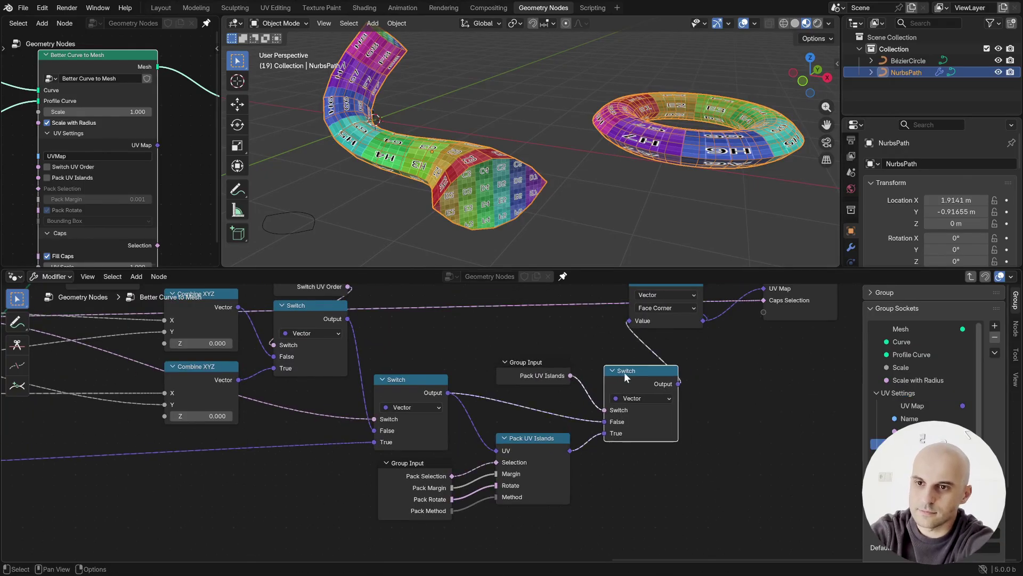
- Move the Store Named Attribute, Evaluate on Domain and Group Output nodes further along to make room for the packing nodes
middle_drag(625, 372, 453, 411)
scroll(533, 415, down, 2)
drag(629, 405, 501, 310)
key(g)
scroll(597, 448, down, 5)
middle_drag(592, 449, 690, 481)
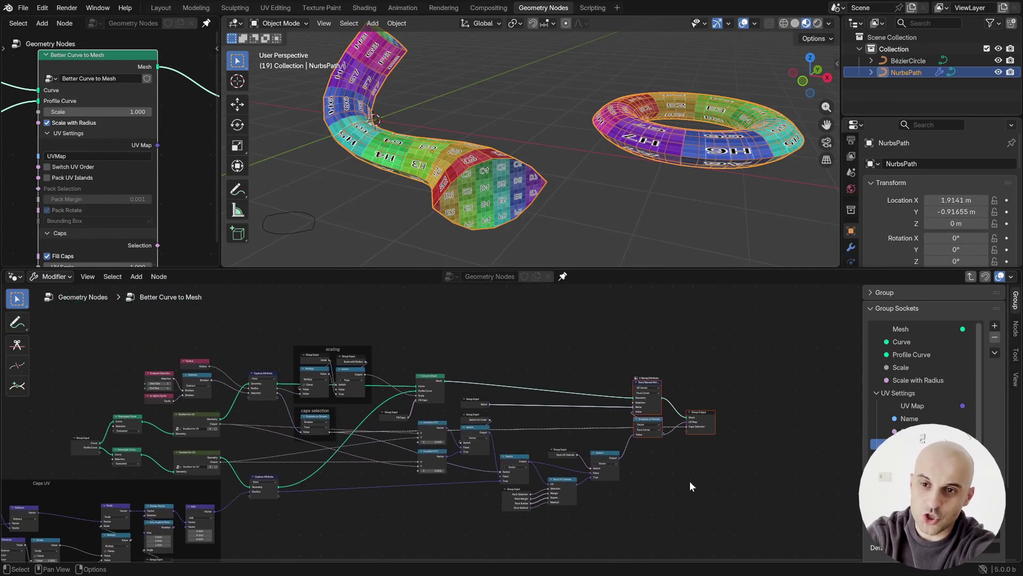
- Switch the viewport to solid shading and turn on the Face Orientation overlay
mouse_move(547, 187)
shift+middle_down()
mouse_move(568, 195)
mouse_move(555, 182)
shift+middle_up()
click(795, 23)
scroll(600, 167, down, 2)
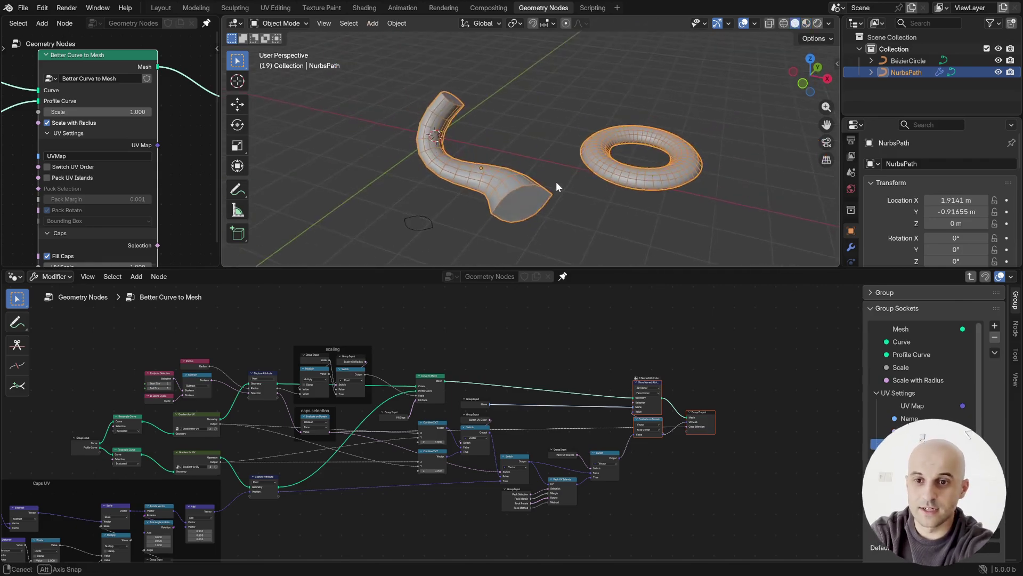
scroll(551, 182, up, 2)
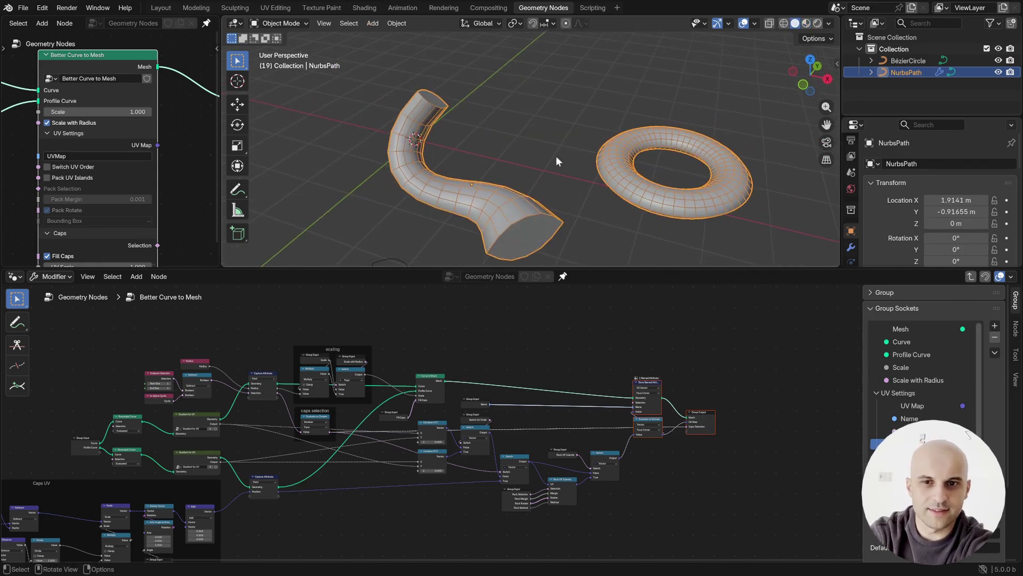
key(q)
click(509, 124)
middle_drag(535, 165, 498, 213)
mouse_move(518, 127)
middle_down()
mouse_move(511, 183)
mouse_move(523, 206)
mouse_move(503, 209)
mouse_move(555, 174)
mouse_move(491, 144)
mouse_move(511, 169)
middle_up()
- Annotate opposite winding directions around the profile curve with the Annotate tool, and erase the strokes
scroll(555, 174, up, 5)
click(237, 189)
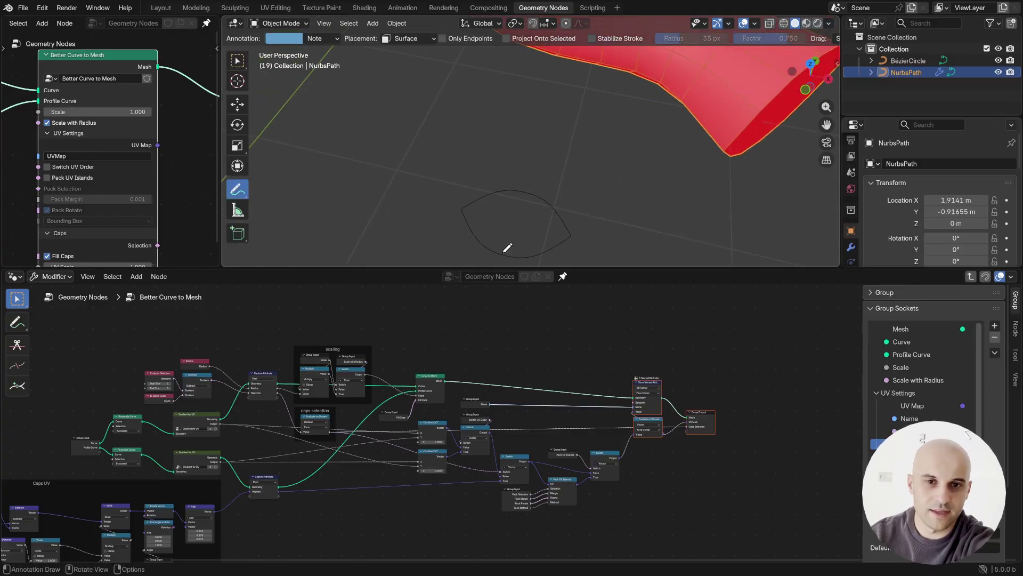
mouse_move(508, 248)
middle_down()
mouse_move(567, 206)
mouse_move(567, 192)
middle_up()
mouse_move(565, 177)
mouse_down()
mouse_move(539, 133)
mouse_move(458, 207)
mouse_move(544, 200)
mouse_move(552, 209)
mouse_move(541, 246)
mouse_move(548, 109)
mouse_up()
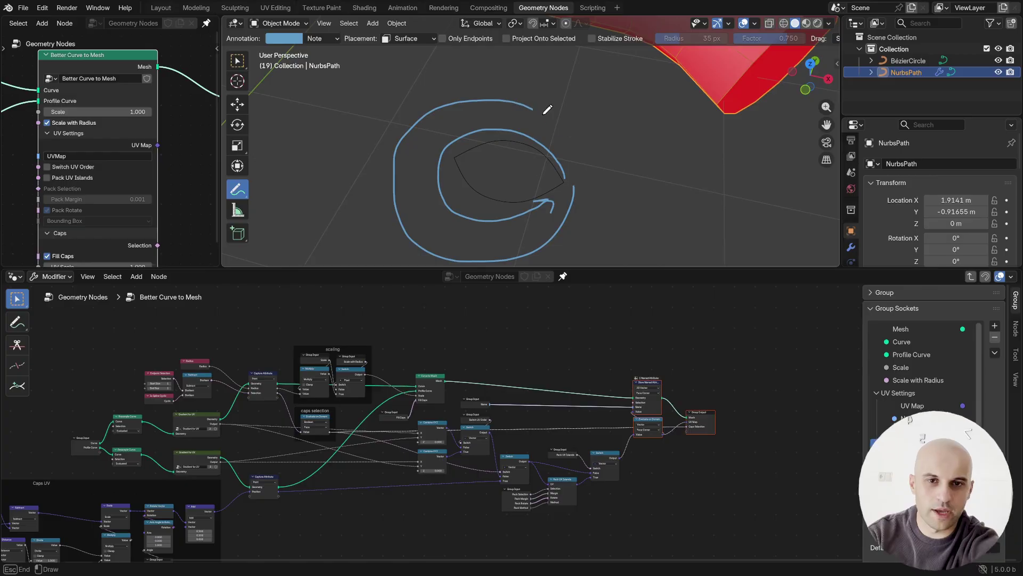
mouse_move(607, 187)
right_down()
mouse_move(583, 155)
mouse_move(405, 178)
mouse_move(511, 175)
mouse_move(520, 201)
right_up()
click(237, 60)
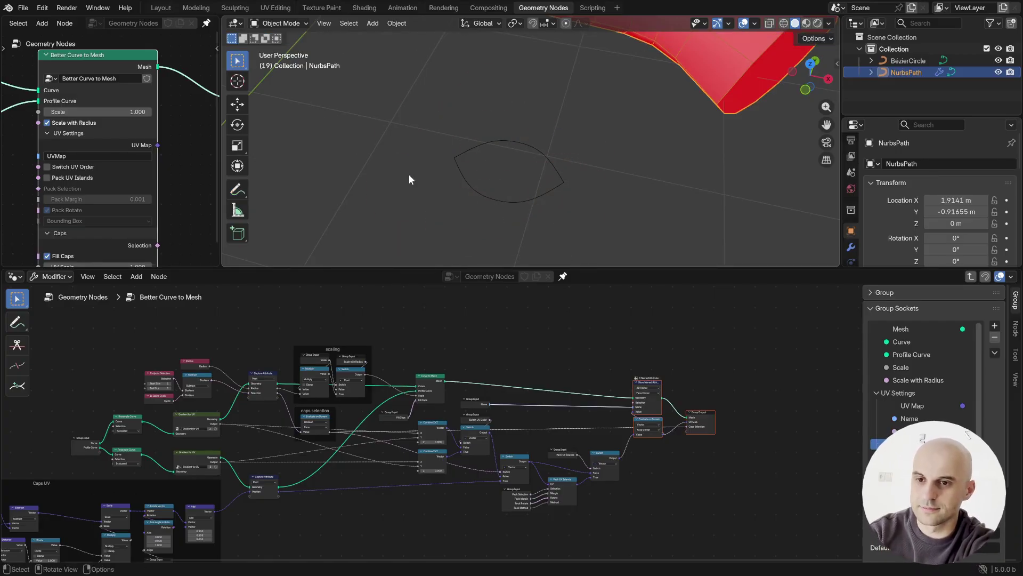
- Insert a Flip Faces node between Store Named Attribute and the Group Output's Mesh socket
scroll(495, 154, down, 8)
scroll(686, 347, up, 4)
middle_drag(693, 373, 559, 368)
drag(586, 447, 676, 465)
key(ctrl+z)
key(shift+a)
text(flip)
key(Return)
click(542, 413)
drag(571, 414, 571, 395)
- Inspect the flipped faces in the viewport, and reposition and mute the Flip Faces node
scroll(569, 180, up, 3)
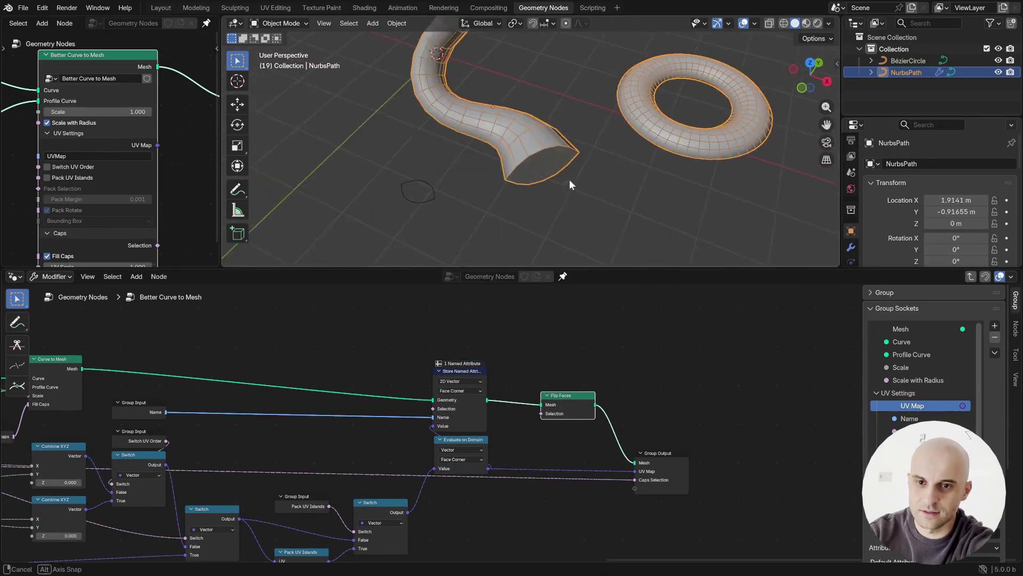
middle_drag(569, 180, 558, 174)
shift+middle_drag(559, 174, 539, 213)
key(g)
click(610, 366)
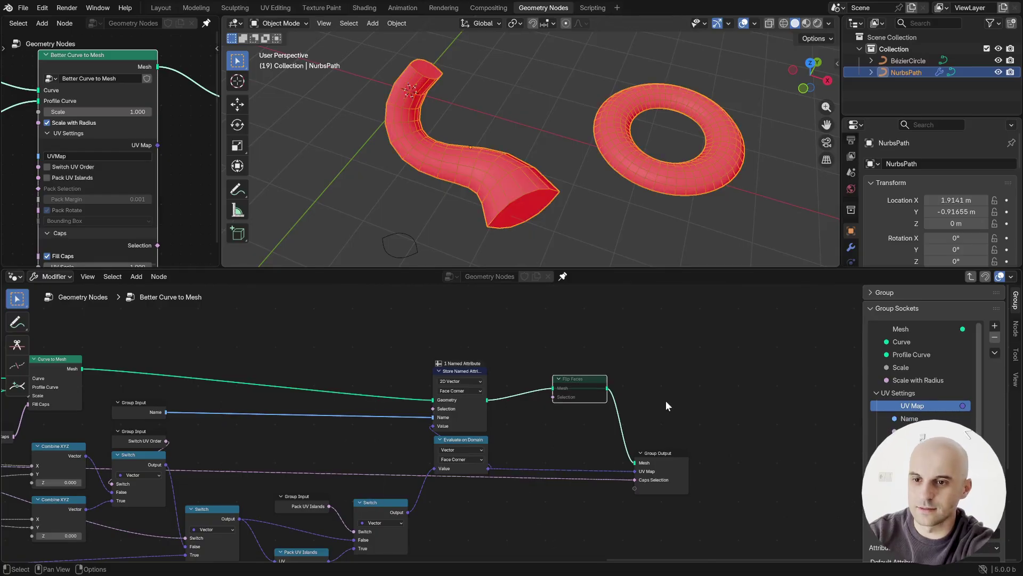
middle_drag(666, 401, 679, 393)
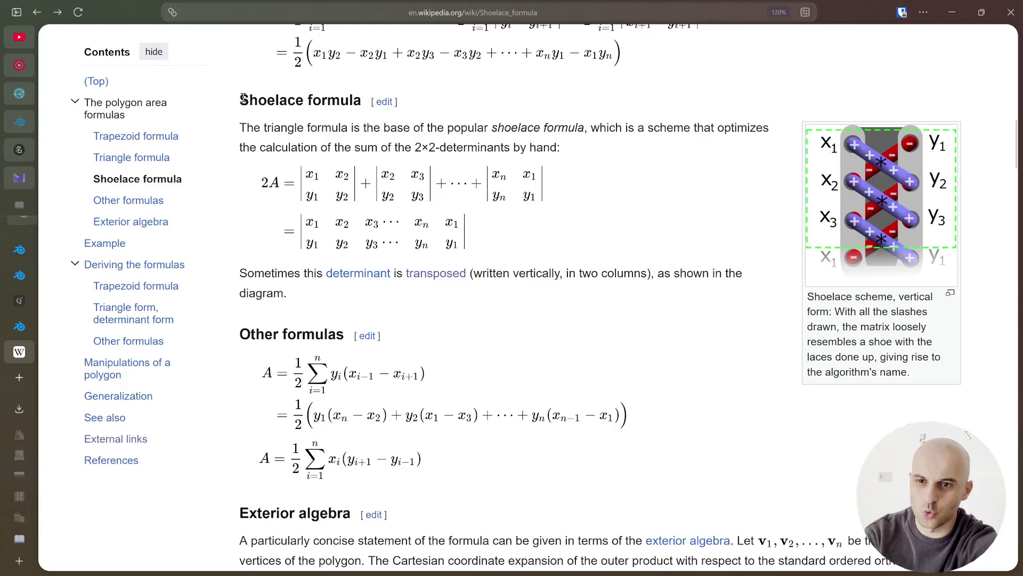
- Switch to the browser and read the Shoelace formula section of the Wikipedia article
drag(241, 99, 360, 103)
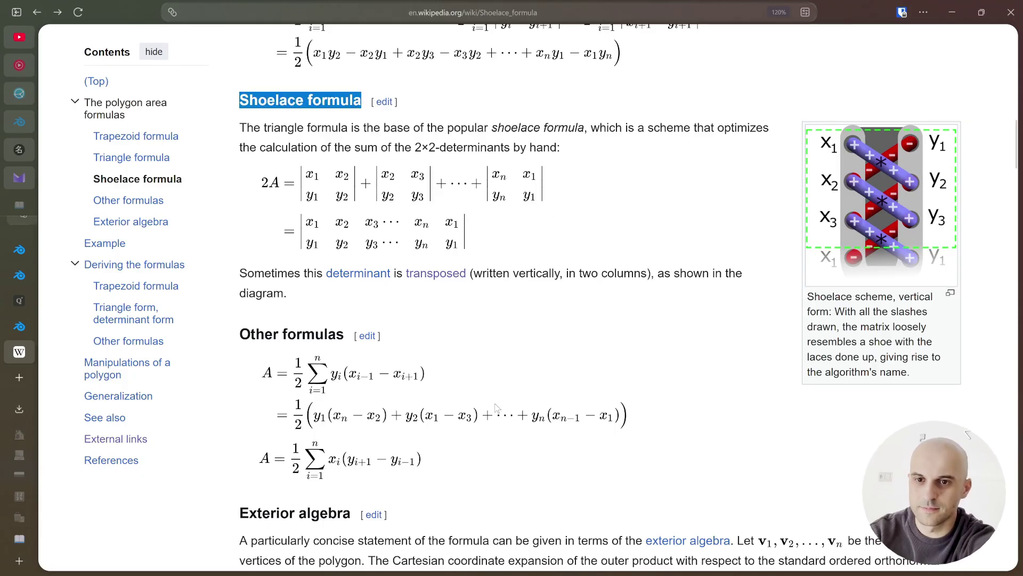
scroll(496, 407, down, 2)
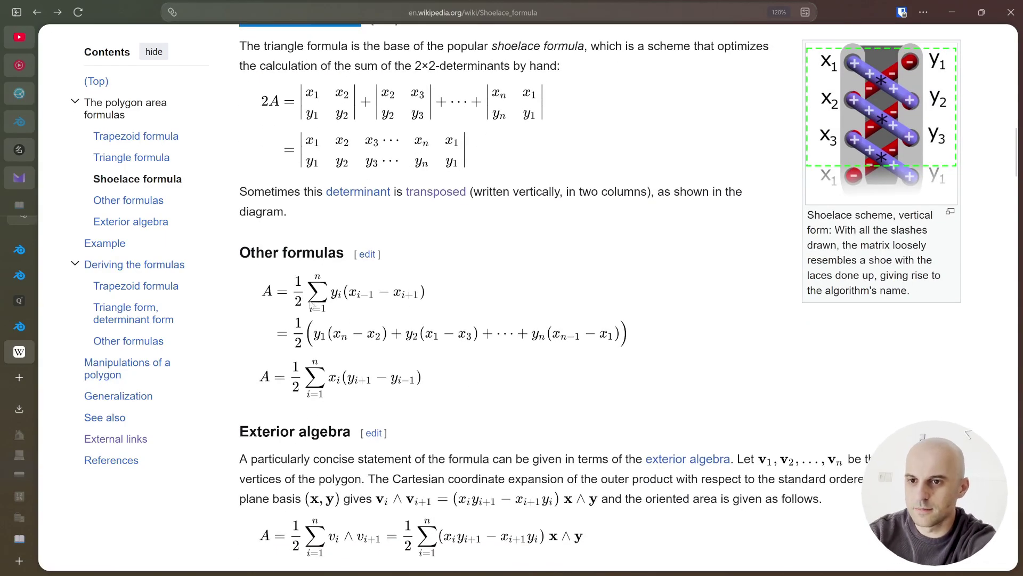
scroll(501, 440, up, 12)
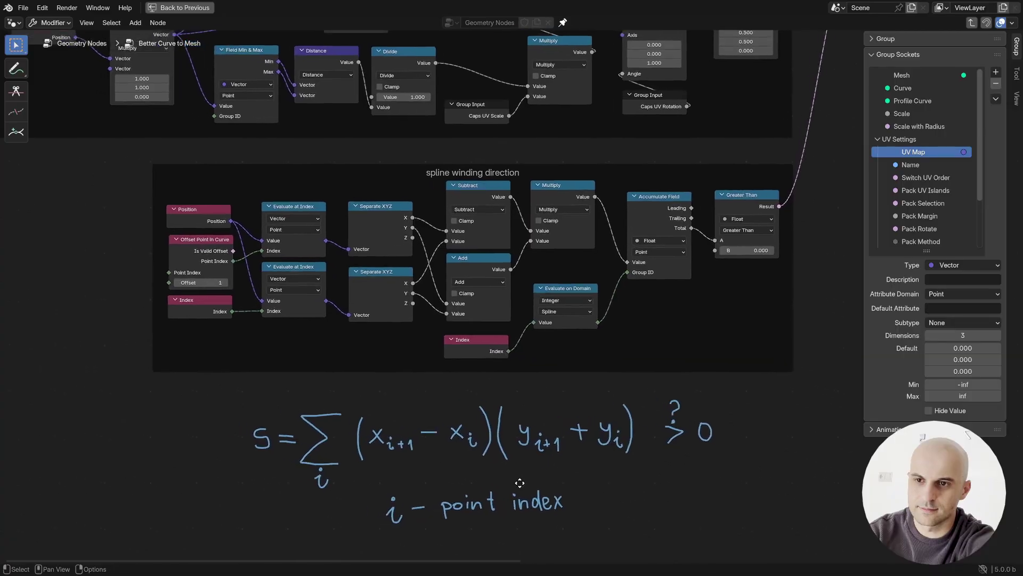
- Return to Blender and examine the spline winding direction frame together with the annotated summation formula beneath it
middle_drag(520, 483, 525, 494)
scroll(508, 462, up, 1)
shift+middle_drag(512, 450, 501, 439)
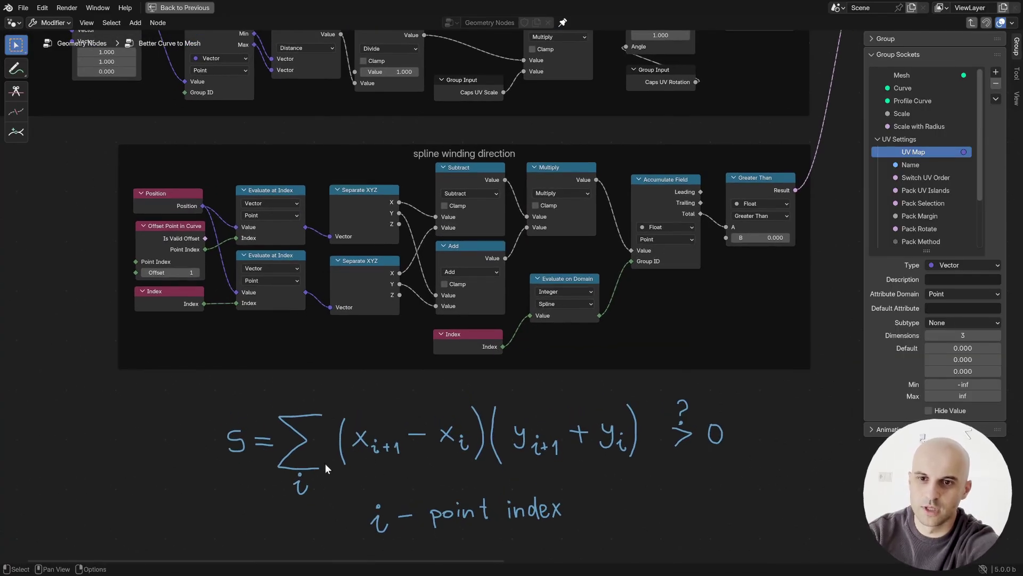
drag(88, 138, 818, 414)
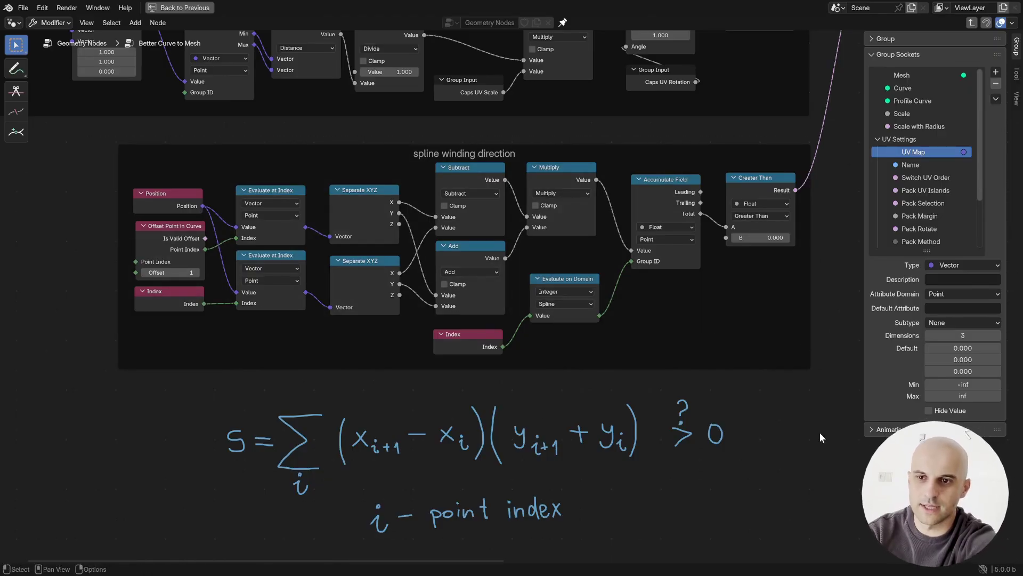
scroll(707, 379, down, 1)
key(ctrl+space)
- Preview the Capture Attribute node's winding direction Result on the output mesh with a Viewer node
middle_drag(702, 360, 429, 526)
scroll(447, 523, down, 5)
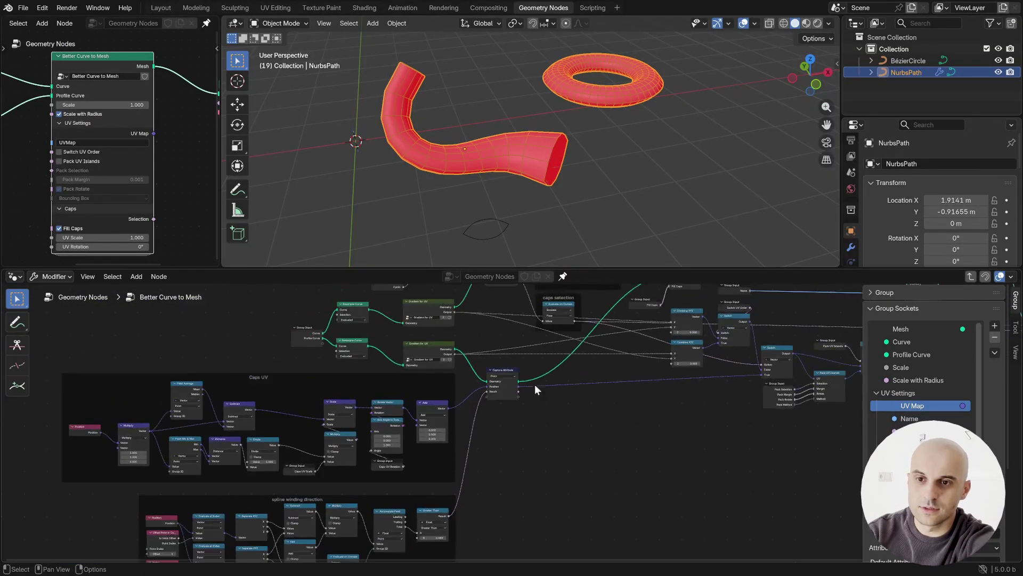
middle_drag(541, 386, 567, 358)
scroll(566, 358, up, 3)
ctrl+shift+click(555, 301)
drag(584, 318, 672, 381)
- Duplicate the BézierCircle's profile spline in Edit Mode and place the copy beside the original, keeping the move off the Z axis
middle_drag(474, 139, 481, 172)
key(shift+d)
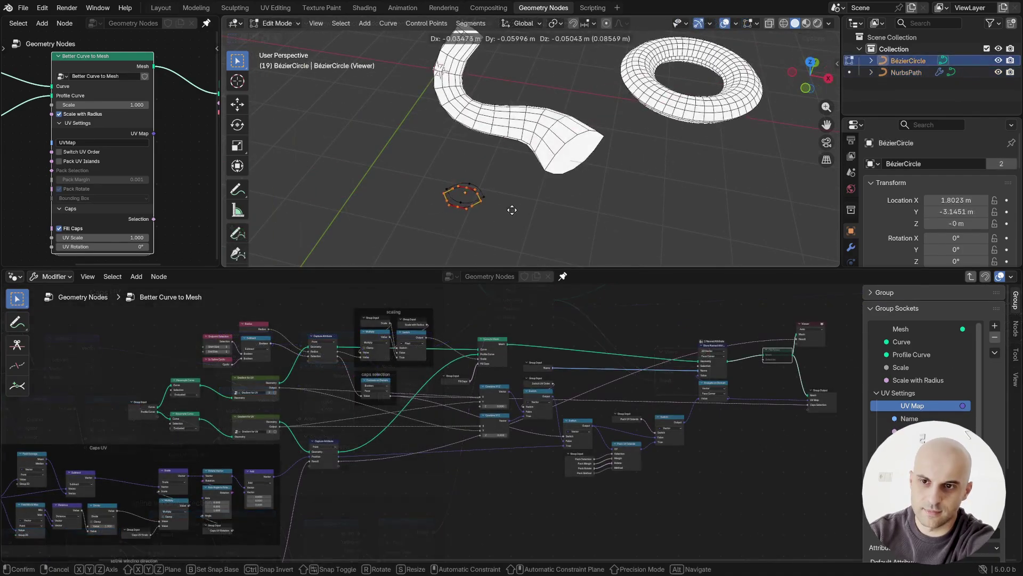
key(shift+z)
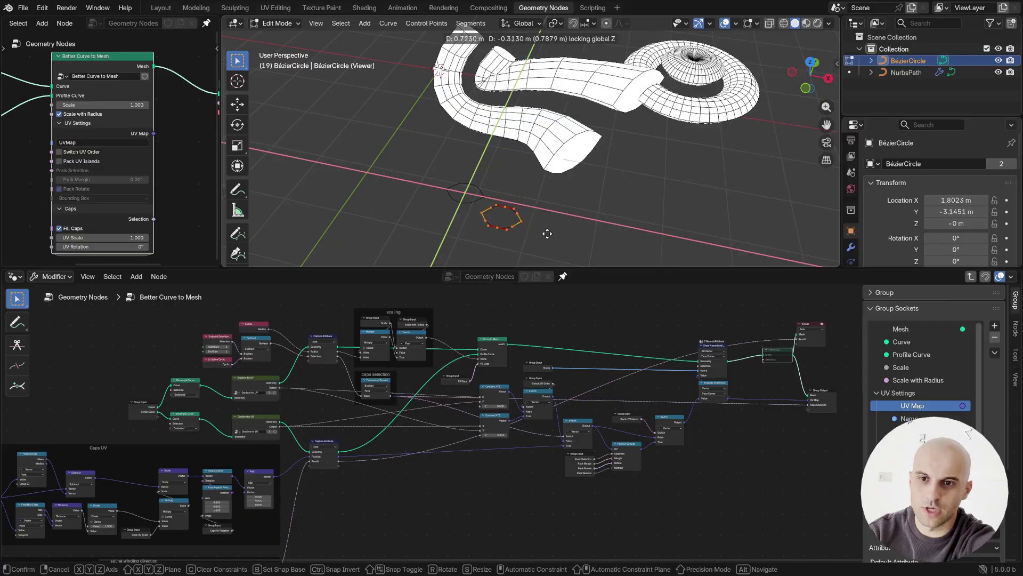
click(544, 227)
shift+middle_drag(561, 221, 518, 243)
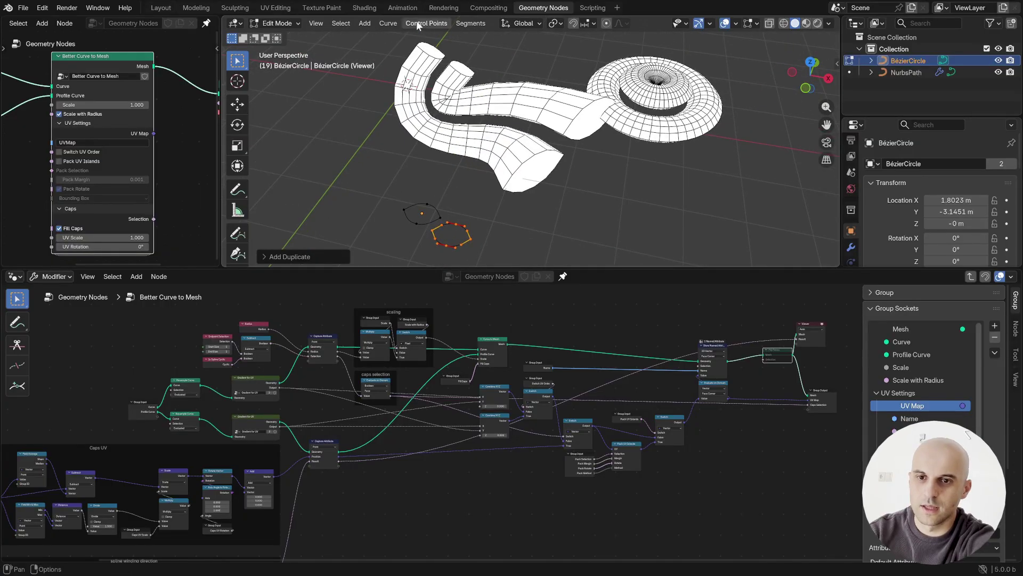
- Switch the direction of the duplicated profile spline, inspect the previewed meshes, and return to Object Mode
click(458, 24)
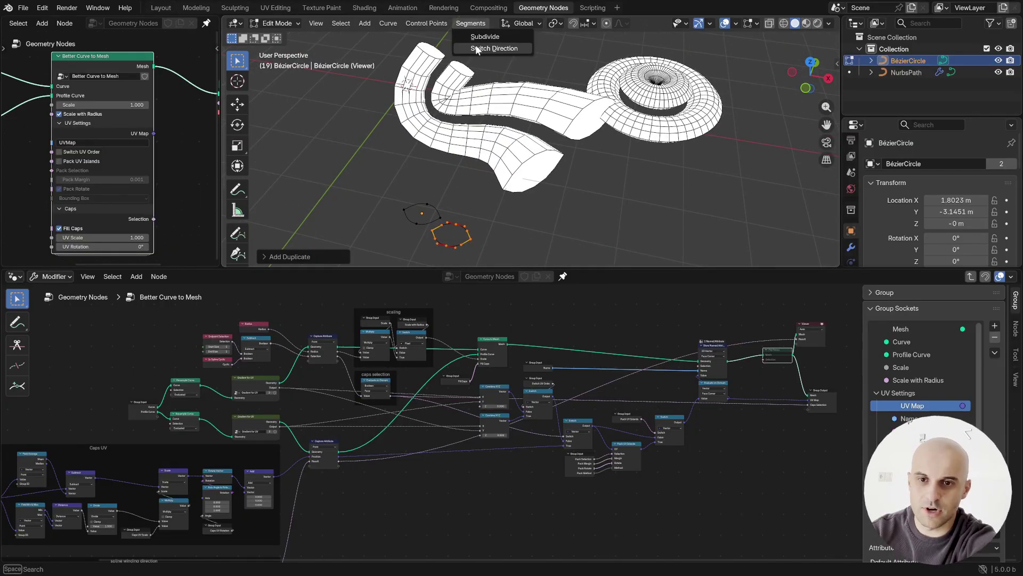
click(476, 45)
middle_drag(491, 87, 573, 139)
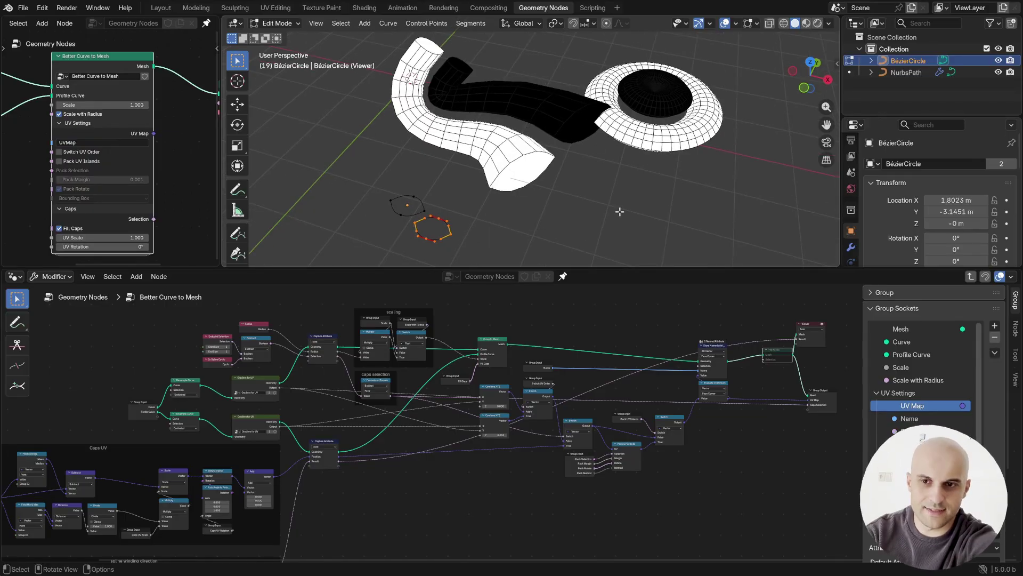
key(Tab)
- Turn off the Viewer preview and delete the Viewer node
middle_drag(794, 342, 682, 354)
scroll(682, 354, up, 1)
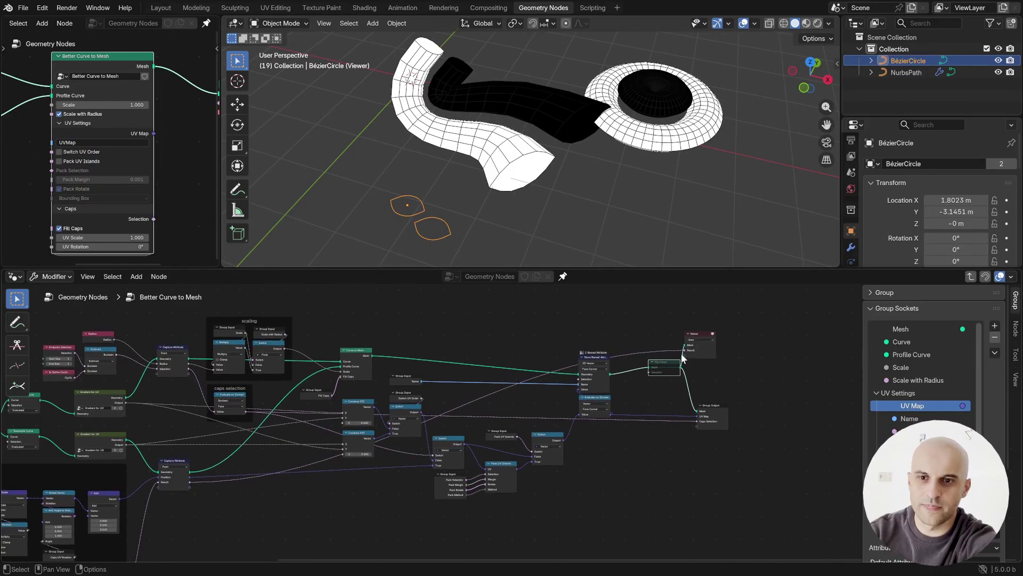
click(713, 334)
click(713, 334)
click(699, 317)
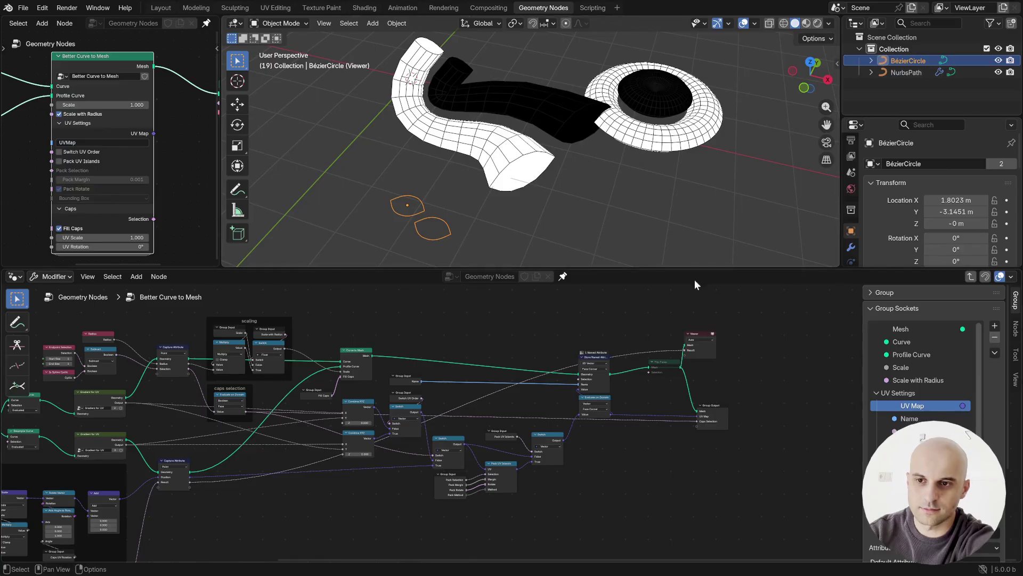
click(713, 333)
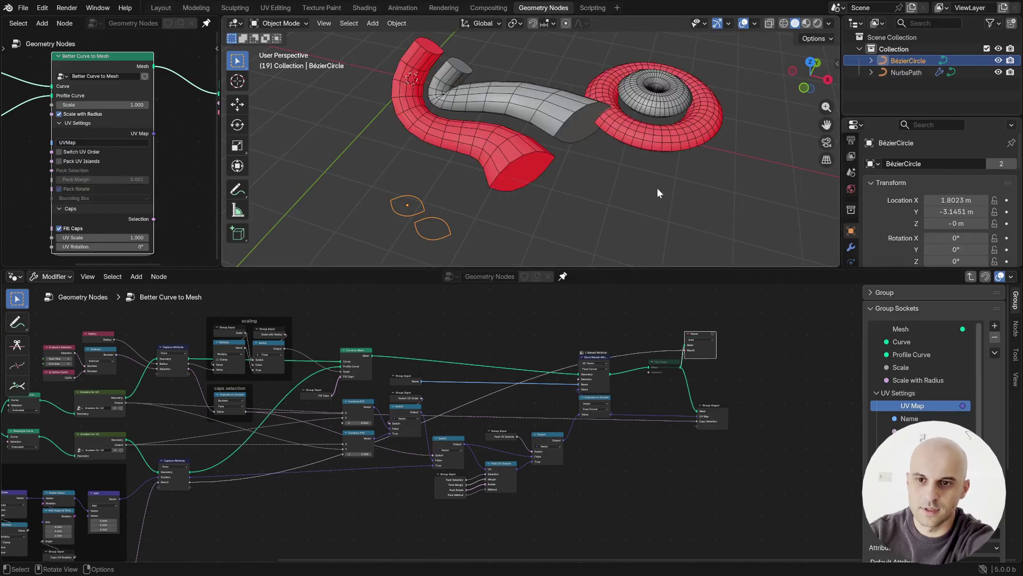
click(712, 335)
key(x)
middle_drag(728, 373, 736, 348)
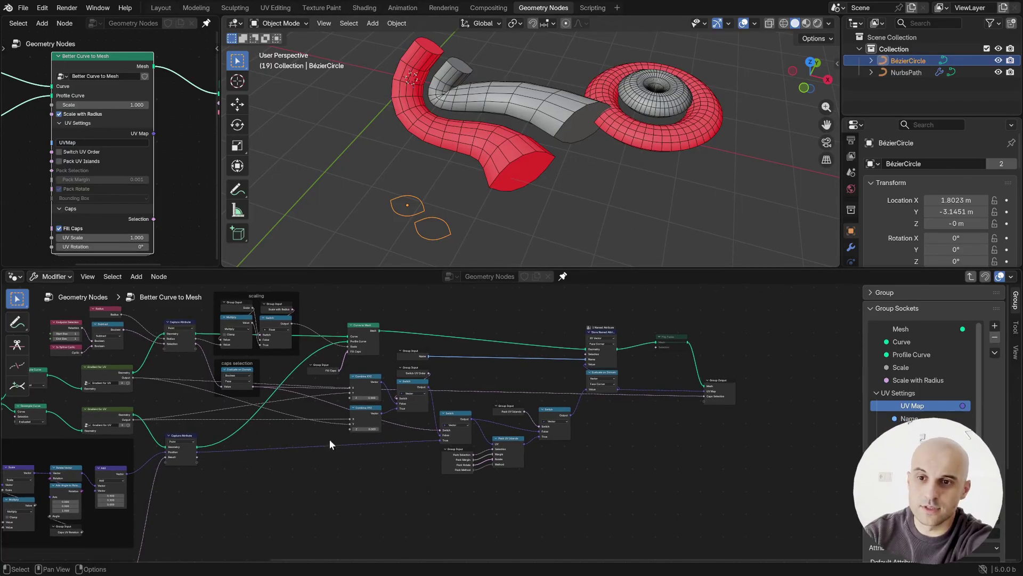
- Connect the profile Capture Attribute's winding direction Result to the Flip Faces node's Selection
scroll(177, 459, up, 6)
middle_drag(177, 459, 362, 404)
scroll(362, 405, down, 3)
middle_drag(500, 442, 340, 491)
scroll(340, 491, down, 2)
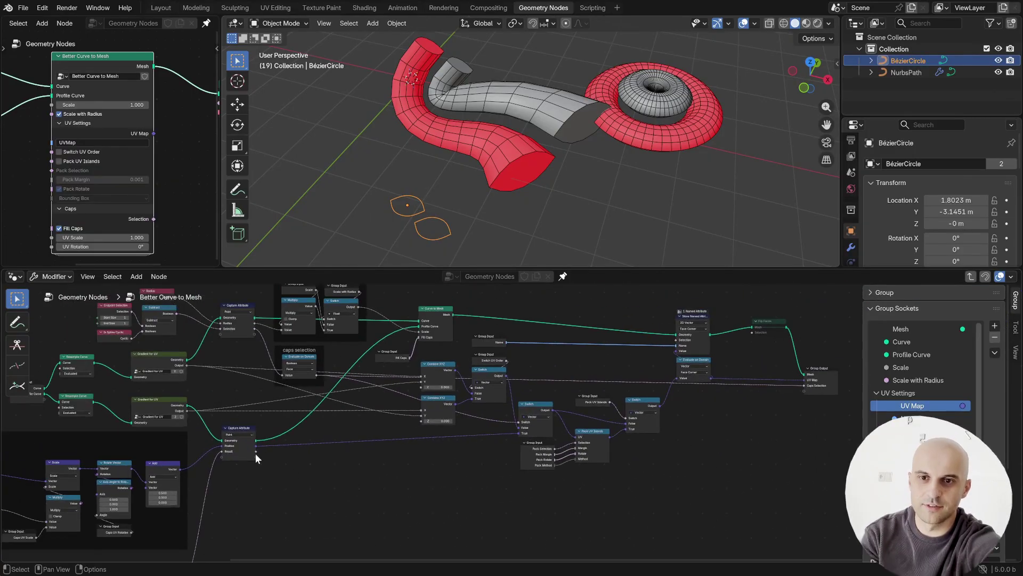
drag(256, 452, 751, 332)
scroll(695, 369, up, 3)
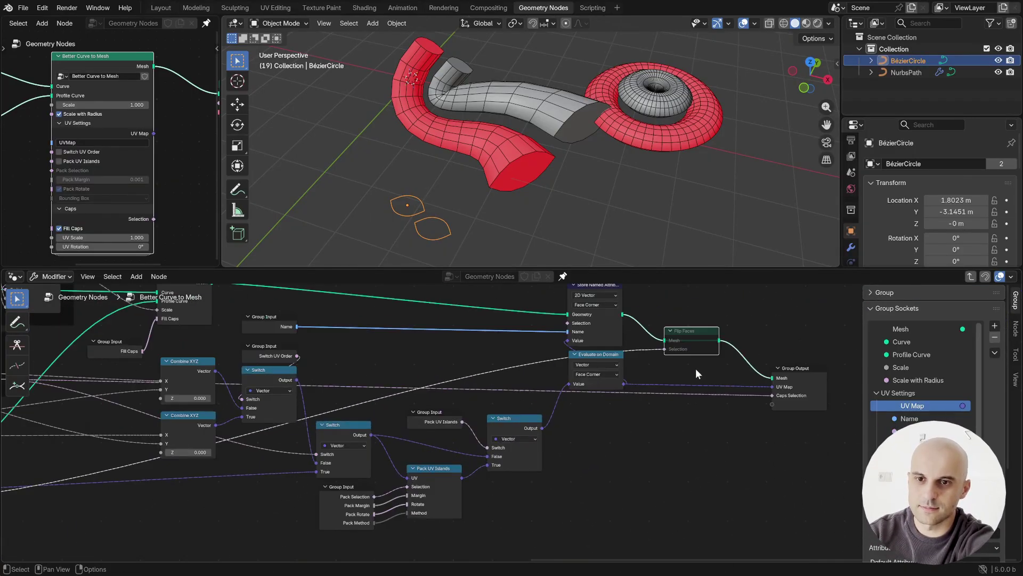
- Unmute the Flip Faces node and shift it slightly toward the Group Output
key(m)
middle_drag(703, 366, 599, 397)
drag(600, 368, 617, 375)
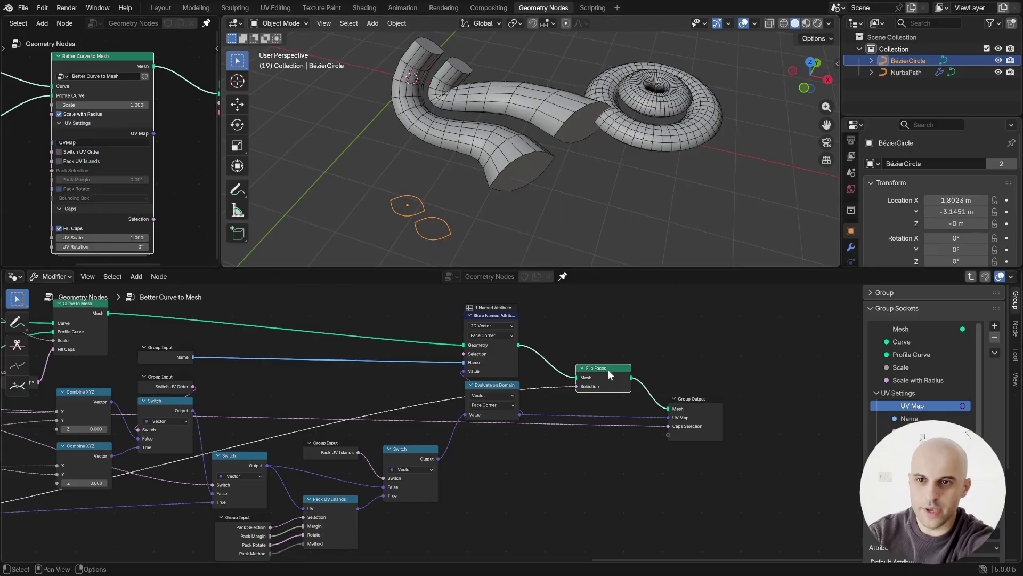
- Switch the viewport to Material Preview shading and inspect the UV grid texture on the swept meshes and their caps
scroll(628, 194, down, 2)
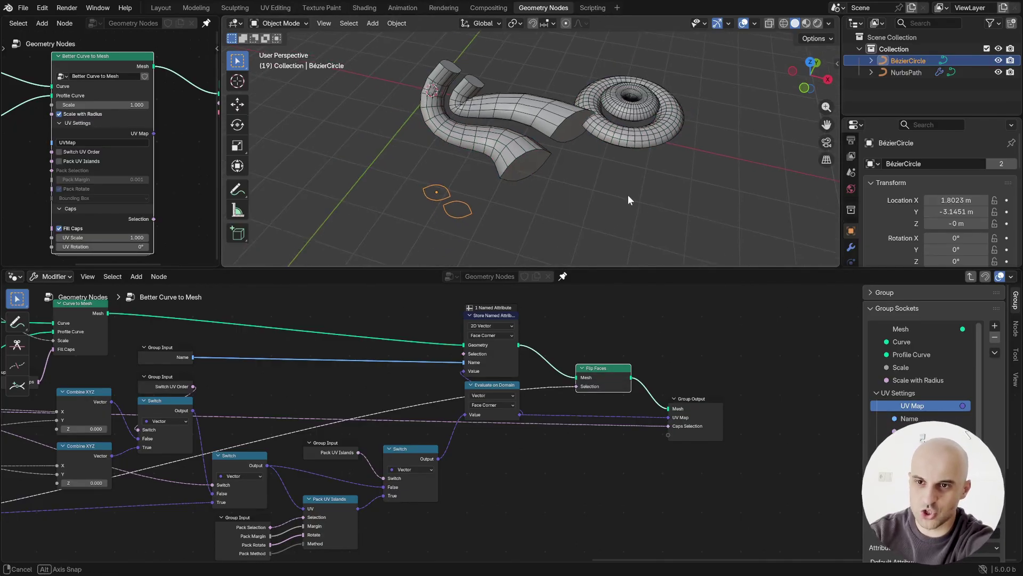
click(805, 24)
mouse_move(648, 152)
middle_down()
mouse_move(618, 157)
mouse_move(630, 158)
middle_up()
scroll(629, 158, up, 2)
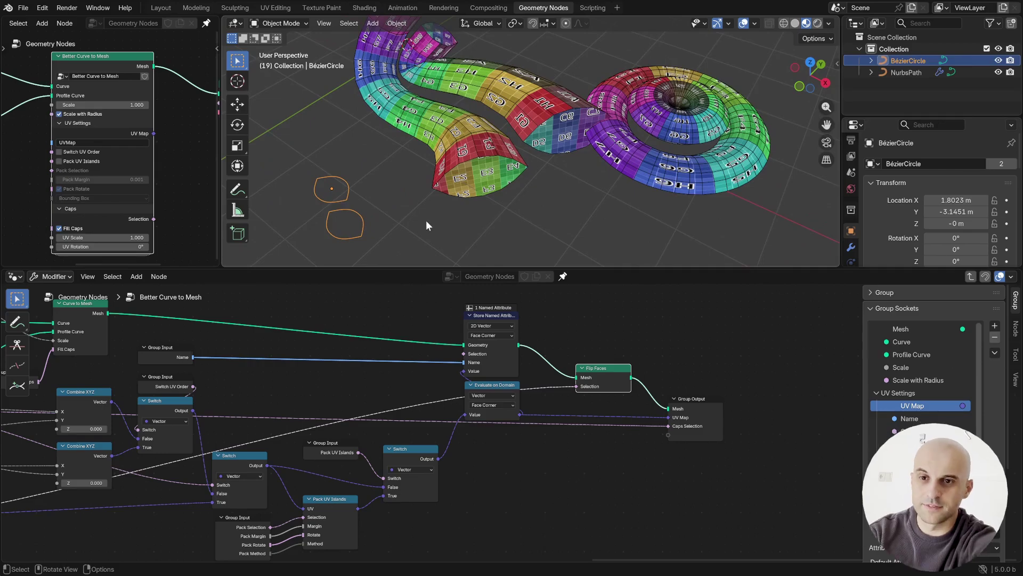
middle_drag(427, 221, 493, 221)
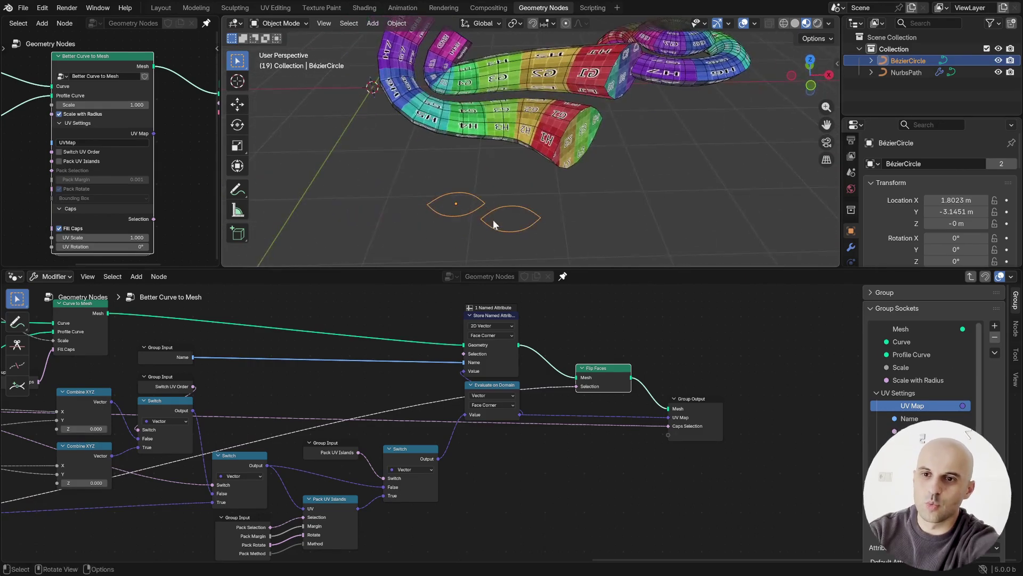
- Delete the duplicated profile spline of the BézierCircle in Edit Mode and return to Object Mode
key(Tab)
key(x)
click(541, 219)
key(Tab)
- Add an Is Spline Cyclic node and place it above the Greater Than node in the spline winding direction frame
scroll(439, 466, down, 6)
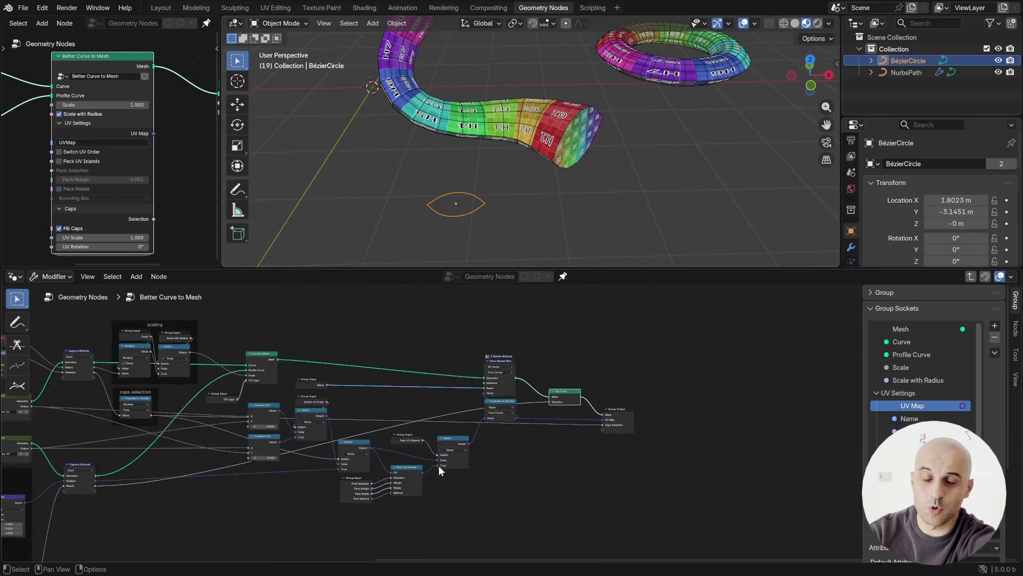
scroll(707, 423, up, 3)
middle_drag(439, 466, 669, 302)
scroll(669, 303, up, 1)
scroll(626, 349, up, 2)
middle_drag(600, 373, 531, 413)
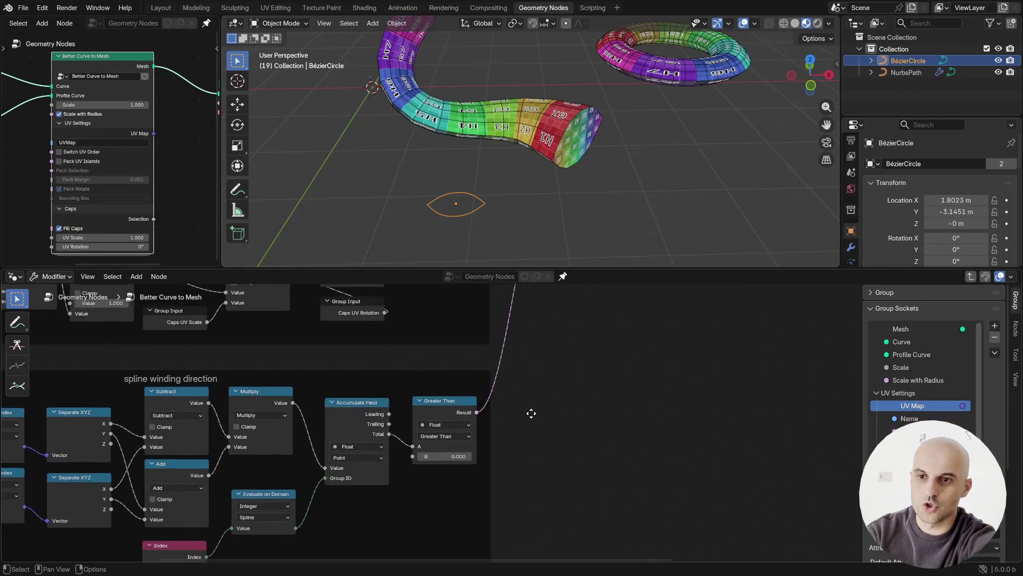
key(shift+a)
text(is spline)
key(Return)
click(531, 392)
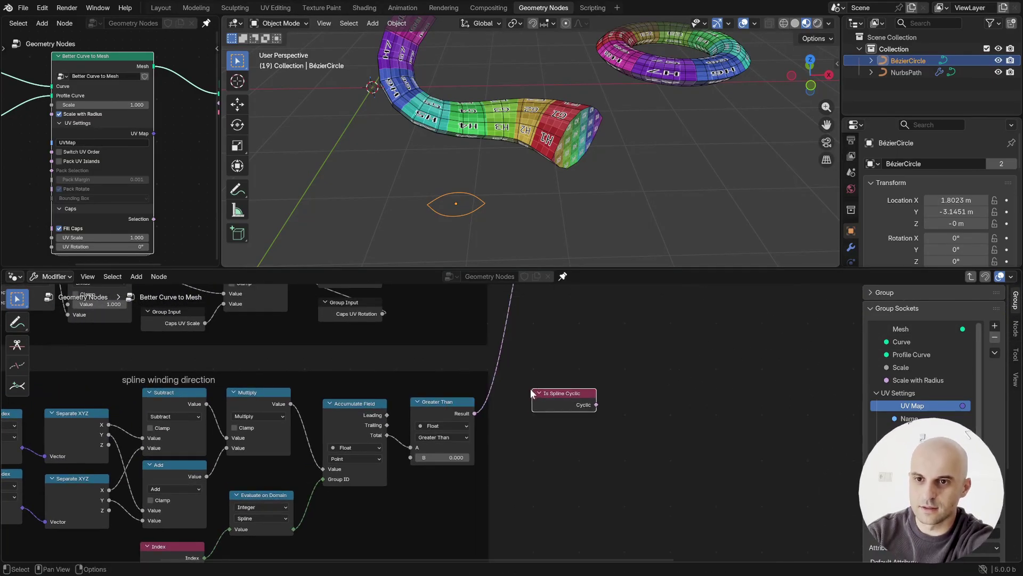
drag(531, 393, 412, 369)
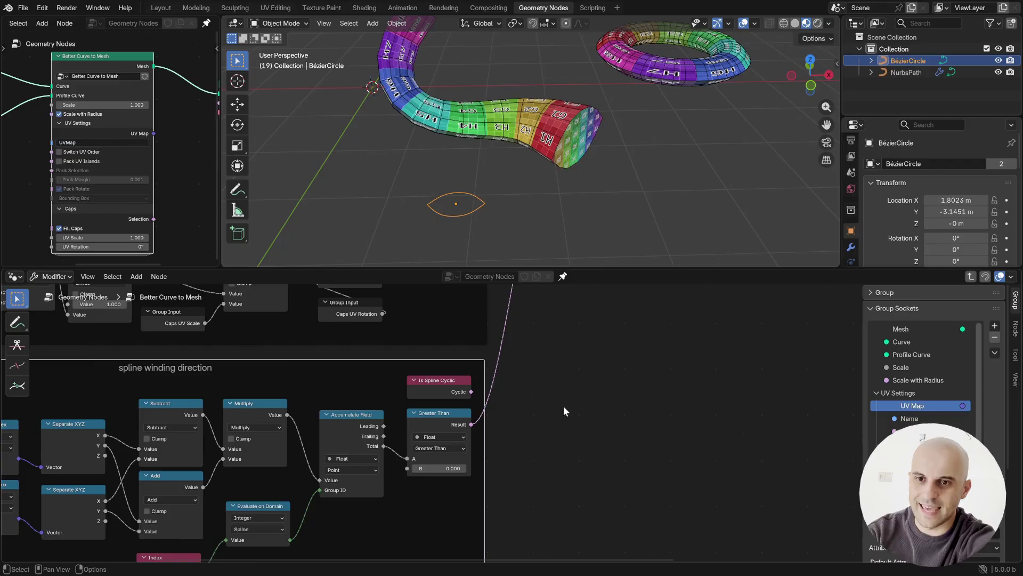
- Combine the Cyclic output and Greater Than result in an And node, feed it to the profile Capture Attribute's Result, and place it in the frame
middle_drag(564, 407, 539, 422)
drag(429, 396, 517, 418)
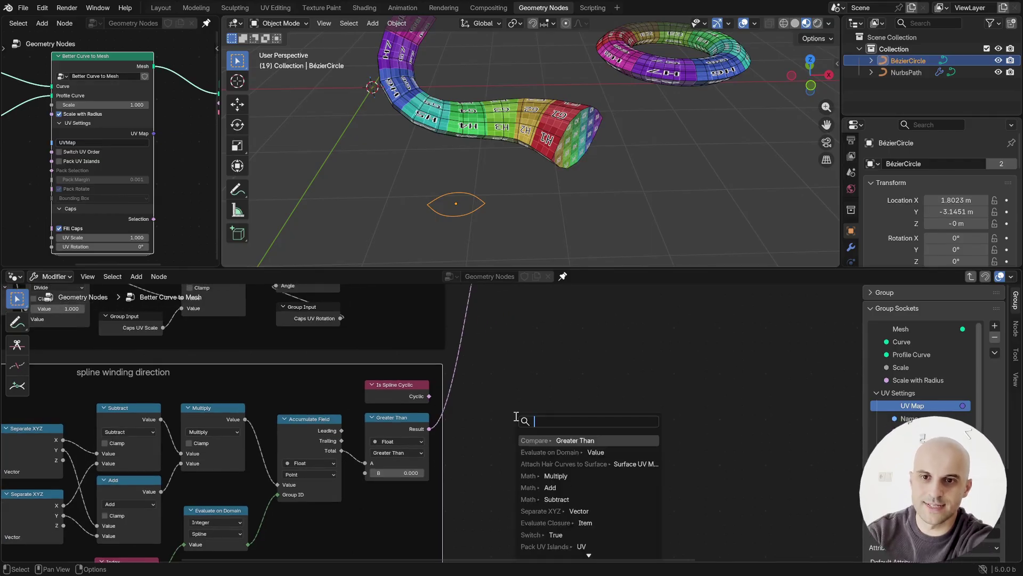
text(and)
key(Return)
click(482, 403)
drag(429, 429, 480, 437)
scroll(533, 395, down, 3)
middle_drag(554, 385, 535, 484)
drag(521, 506, 468, 493)
middle_drag(625, 497, 612, 428)
drag(454, 413, 395, 413)
middle_drag(546, 439, 550, 426)
- Move Flip Faces level with the Store Named Attribute node and add a reroute on its Selection link
scroll(550, 426, down, 10)
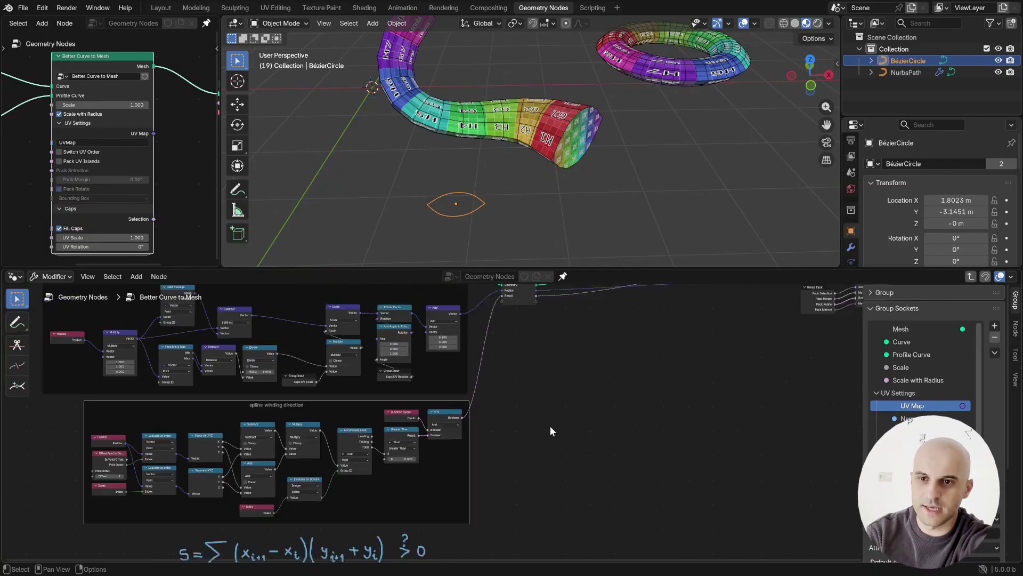
middle_drag(692, 358, 553, 460)
scroll(552, 460, up, 5)
middle_drag(688, 409, 517, 459)
scroll(527, 454, up, 5)
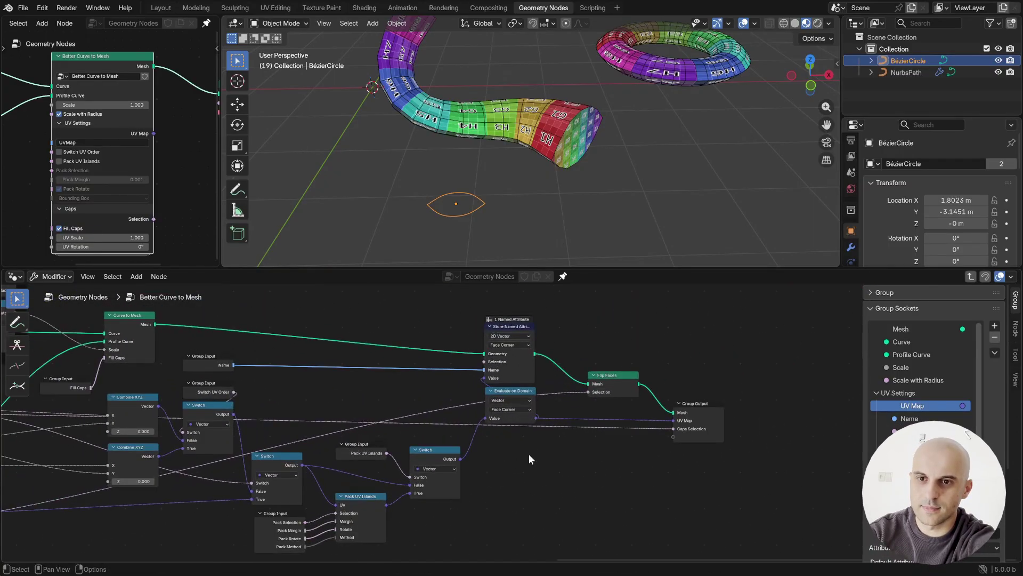
middle_drag(617, 408, 587, 430)
scroll(535, 416, up, 5)
middle_drag(578, 472, 479, 461)
scroll(527, 392, up, 3)
middle_drag(534, 386, 513, 436)
drag(515, 437, 540, 375)
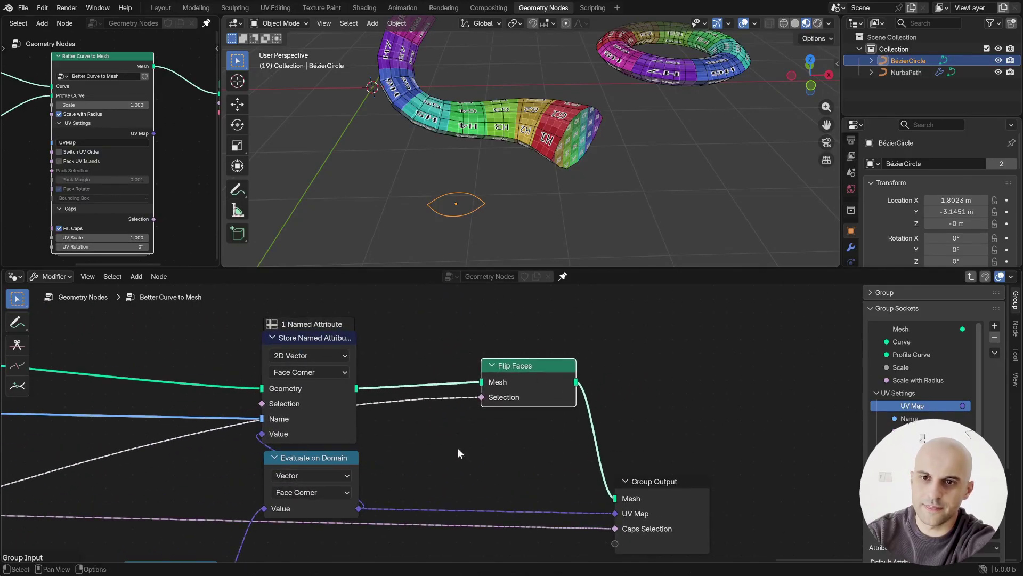
shift+right_drag(389, 418, 386, 394)
- Insert an And node between the reroute and Flip Faces' Selection, and turn on its unconnected Boolean input
drag(387, 403, 448, 447)
text(and)
key(Return)
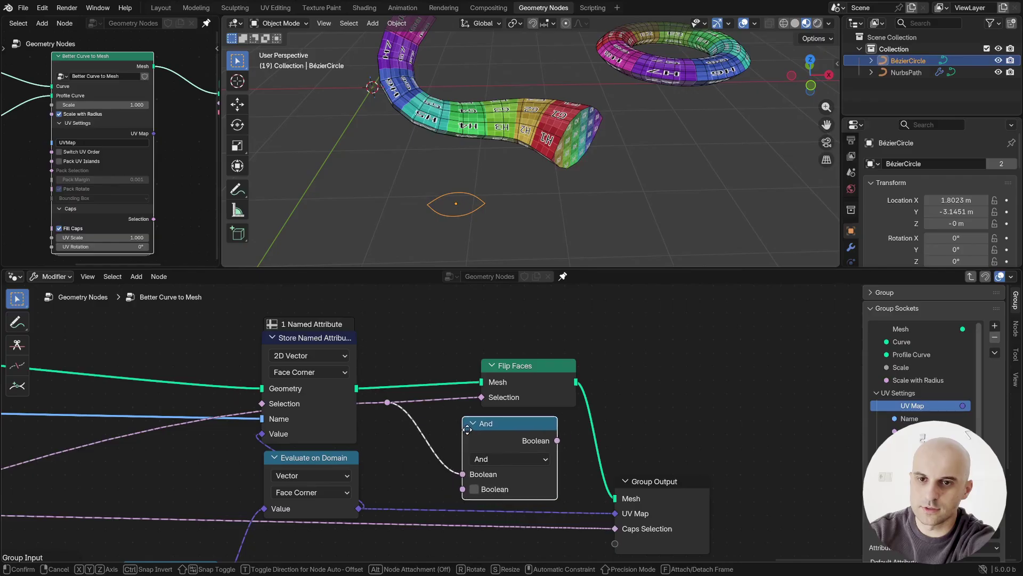
click(481, 425)
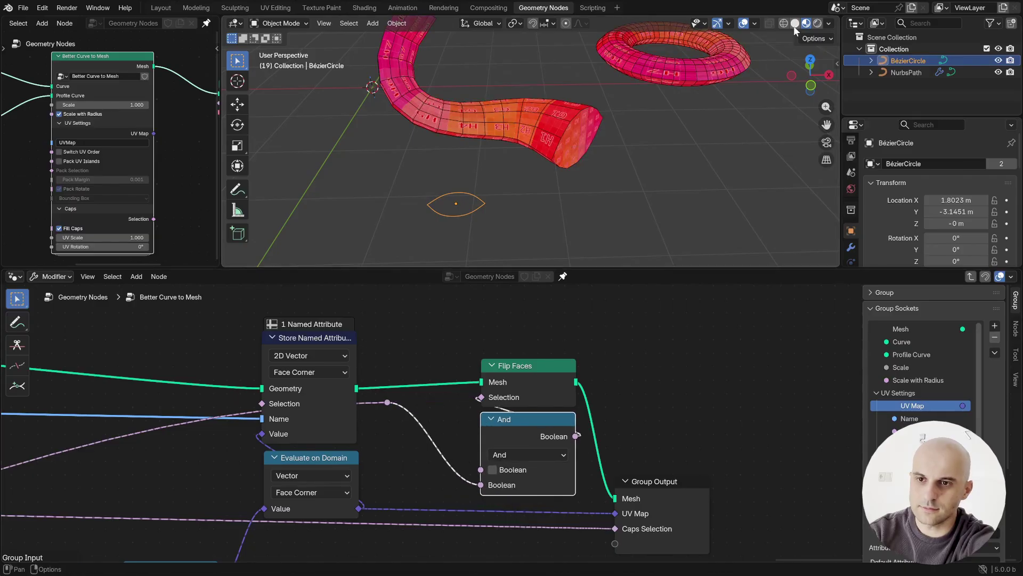
click(492, 469)
click(493, 470)
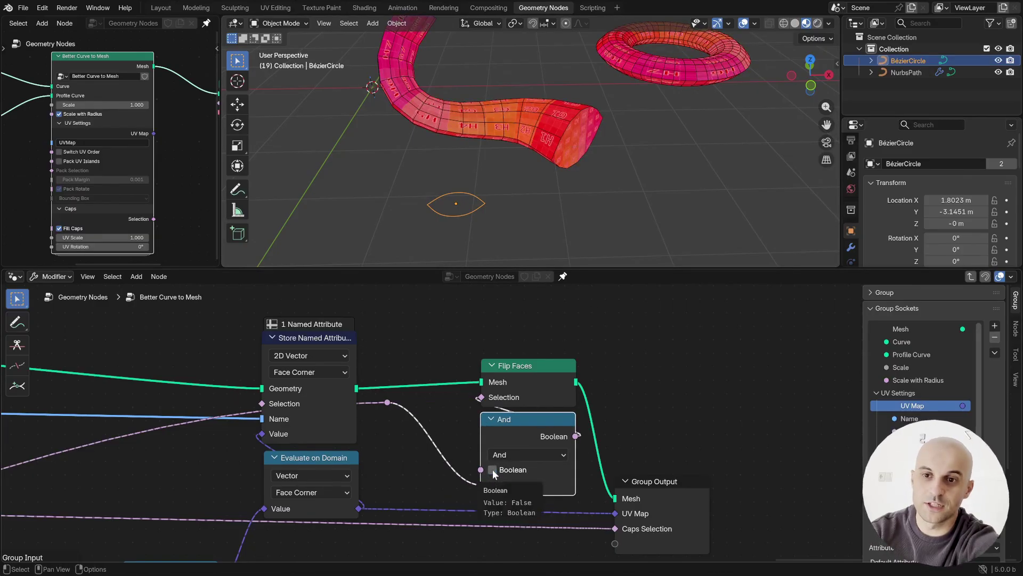
click(492, 471)
- Expose the And node's free Boolean through a new Group Input node, and move Flip Faces and And clear of it
drag(481, 470, 427, 338)
text(gi)
key(Return)
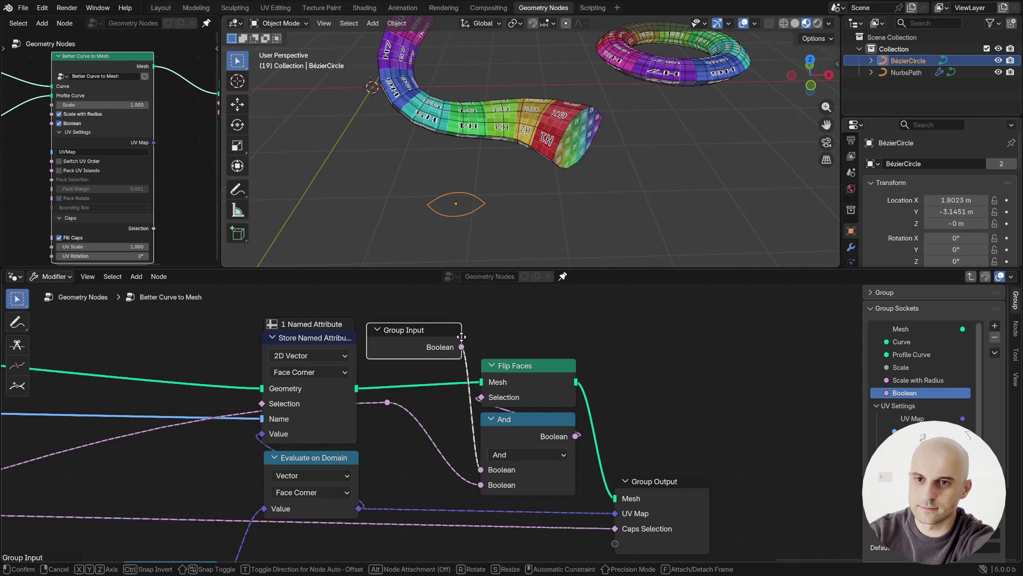
click(462, 336)
drag(572, 339, 537, 431)
key(g)
click(559, 416)
- Rename the new Boolean group socket to Fix Normals and exit the Better Curve to Mesh group
double_click(911, 393)
text(Fix Normals)
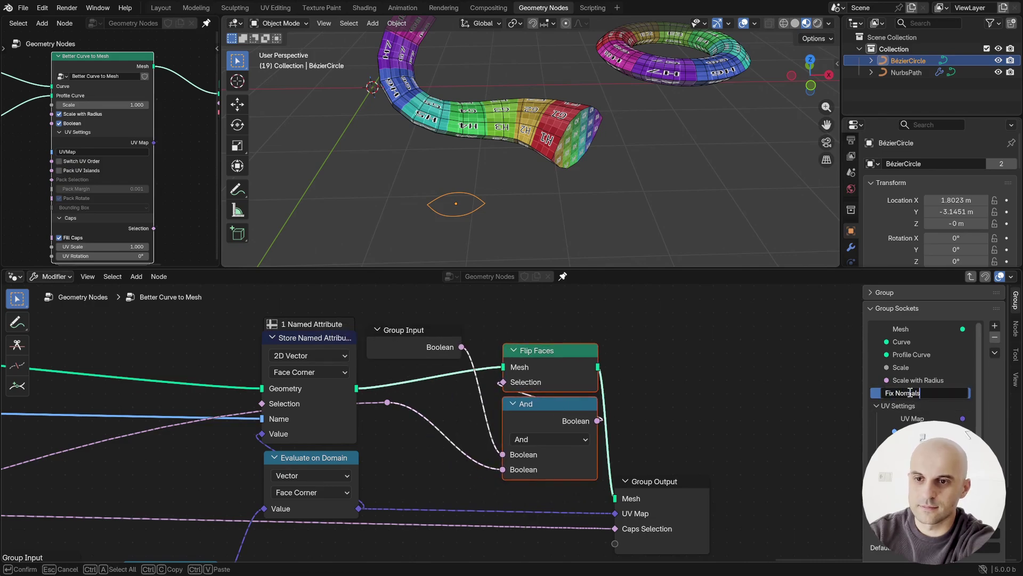
key(Return)
key(Tab)
middle_drag(613, 240, 590, 206)
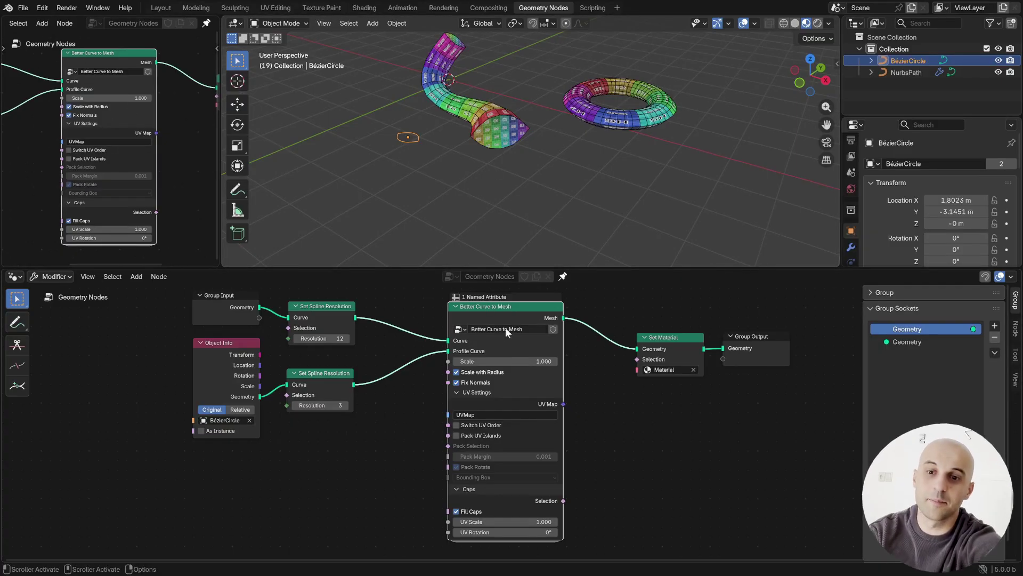
click(22, 8)
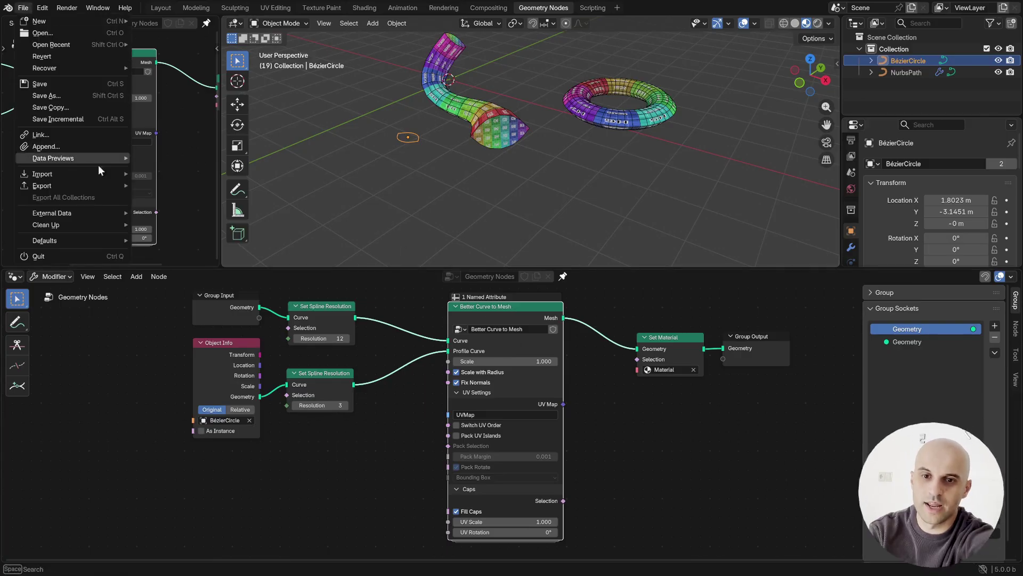
- Add a second Better Curve to Mesh node below the Set Material node and widen it
scroll(640, 449, right, 3)
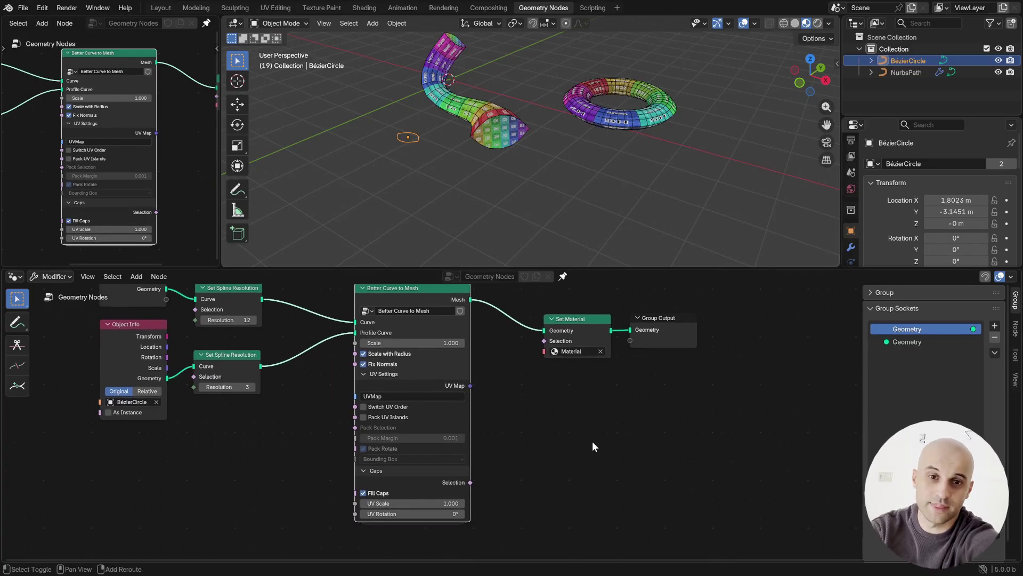
key(shift+a)
text(bett)
key(Return)
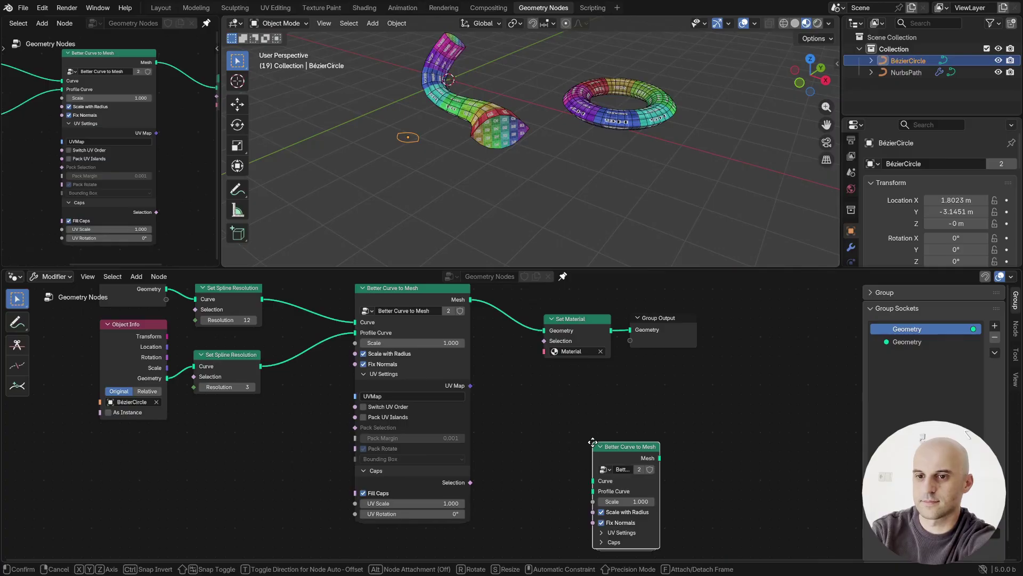
click(532, 397)
middle_drag(668, 447, 630, 425)
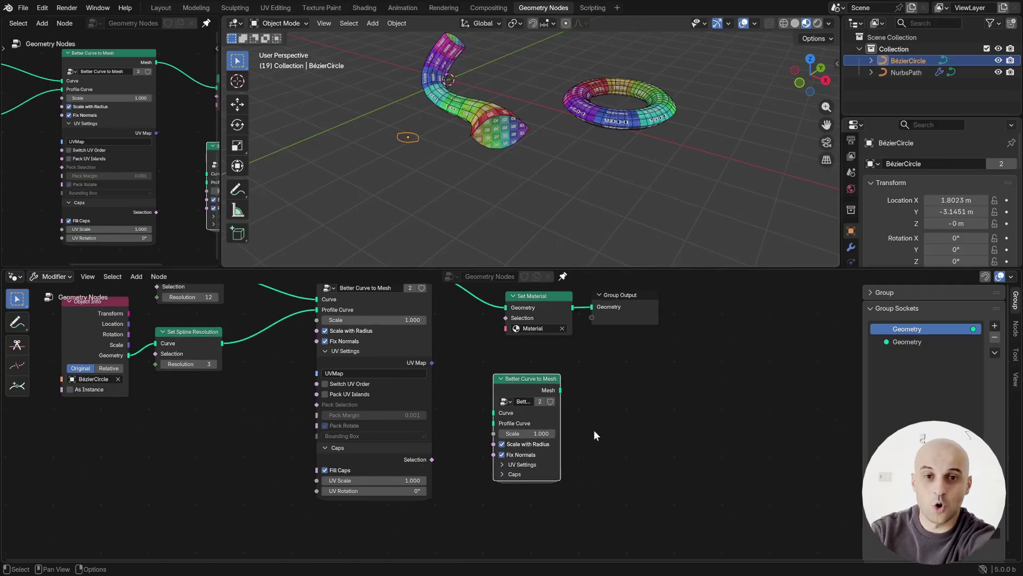
drag(559, 415, 586, 415)
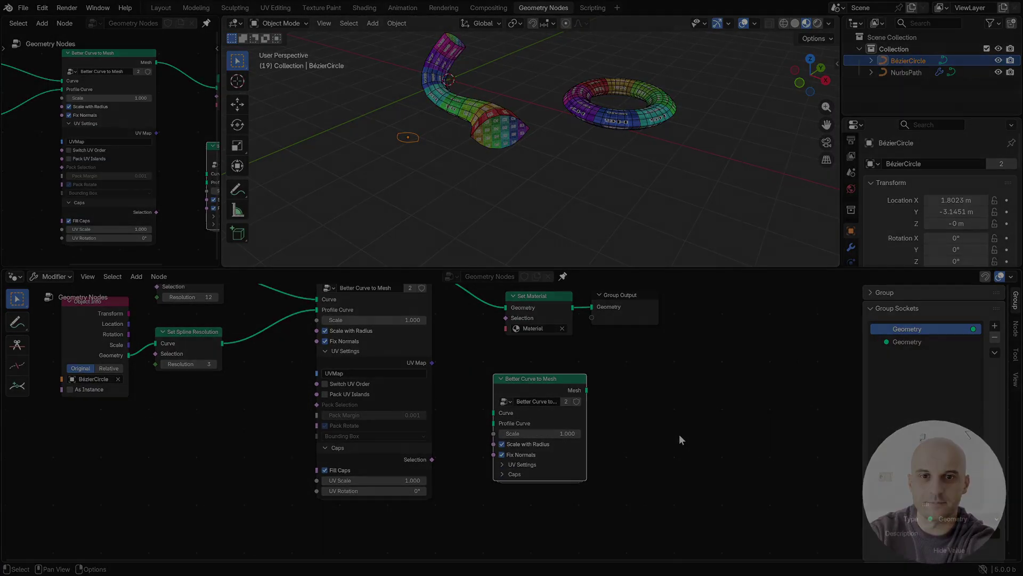